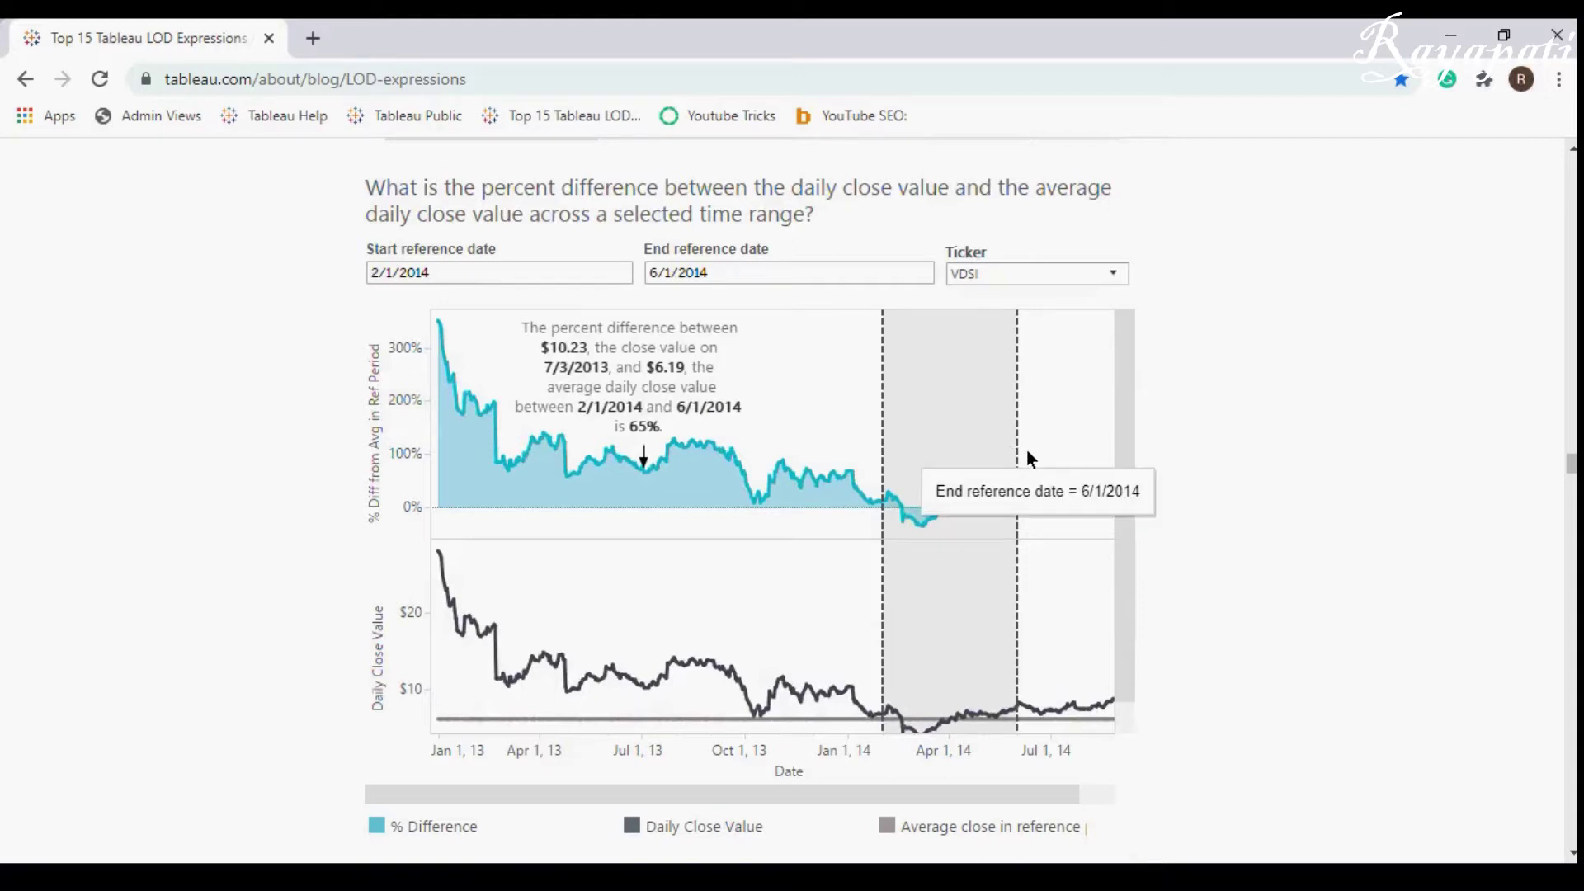
- Switch to Tableau and place Order Date on Columns as a continuous day-level date
mouse_move(996, 453)
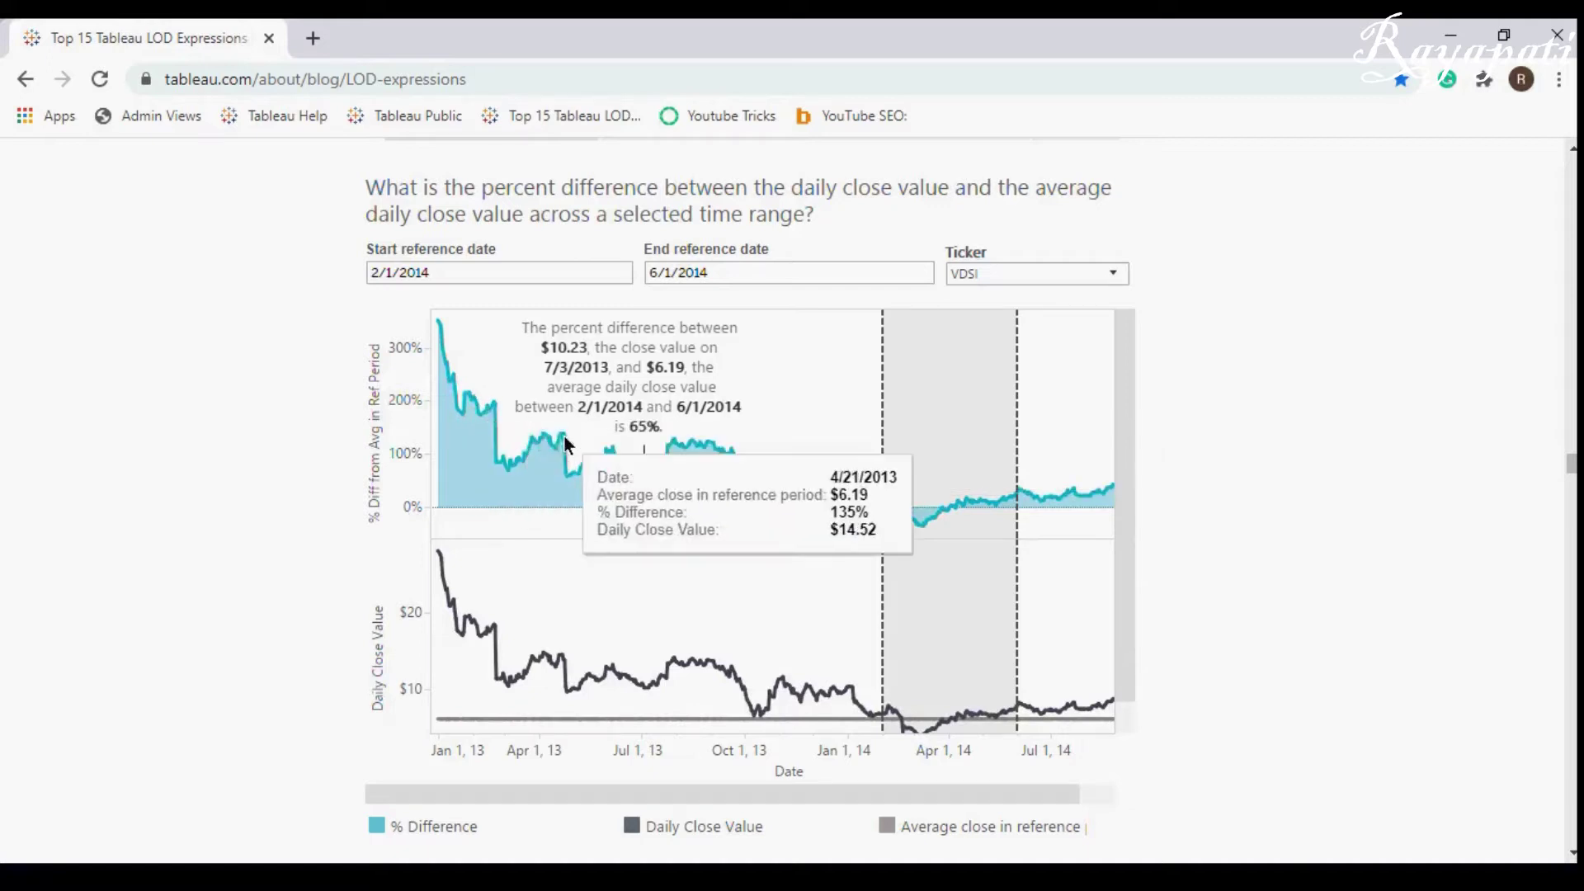
mouse_move(493, 404)
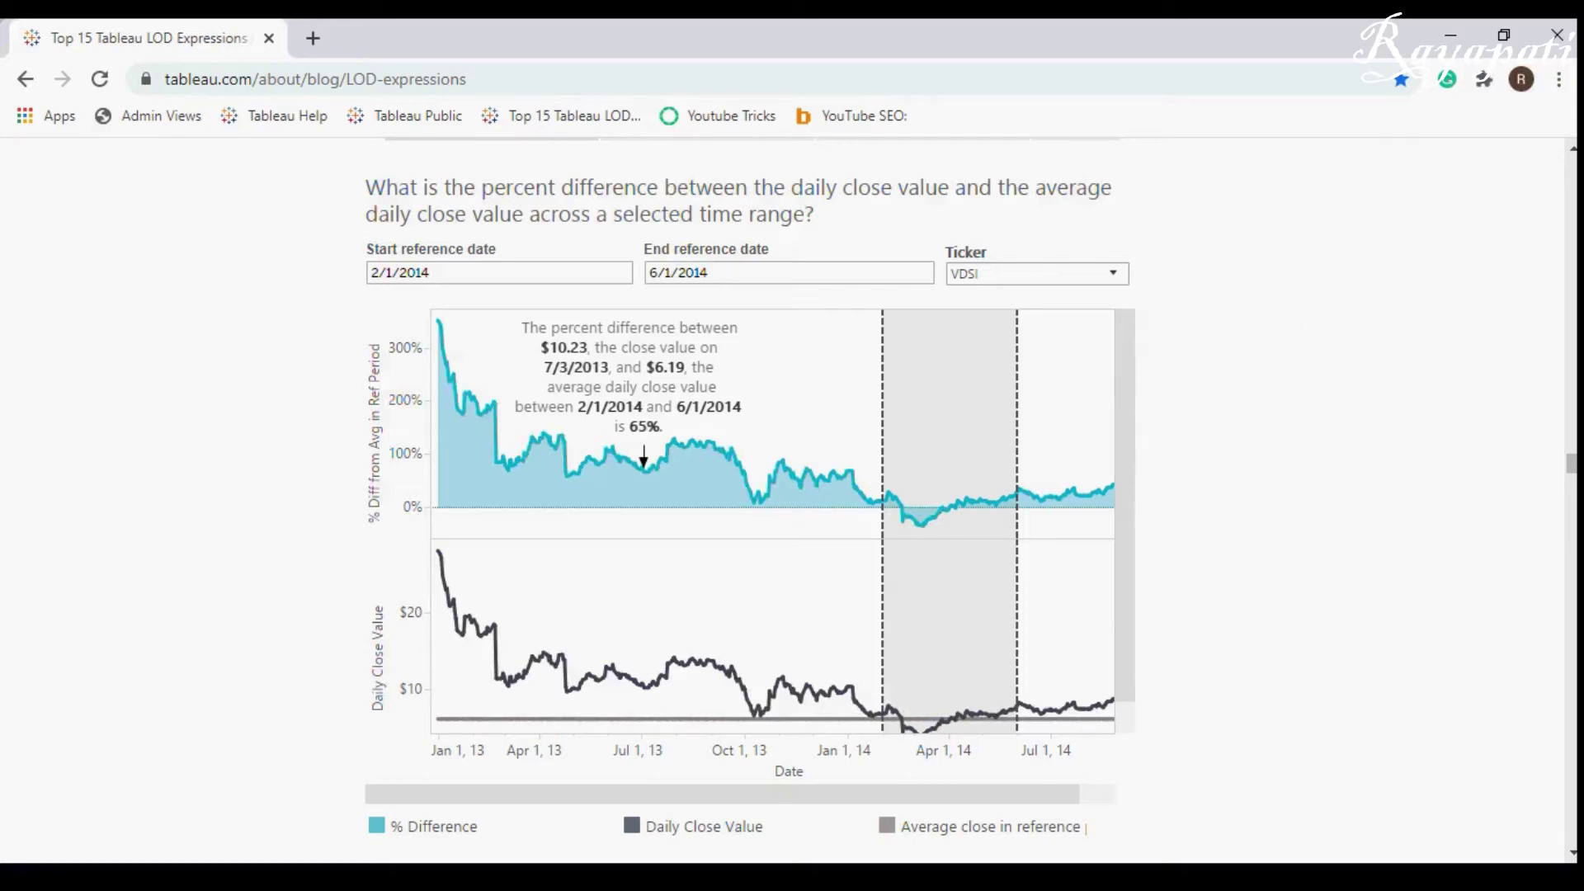
key(alt+Tab)
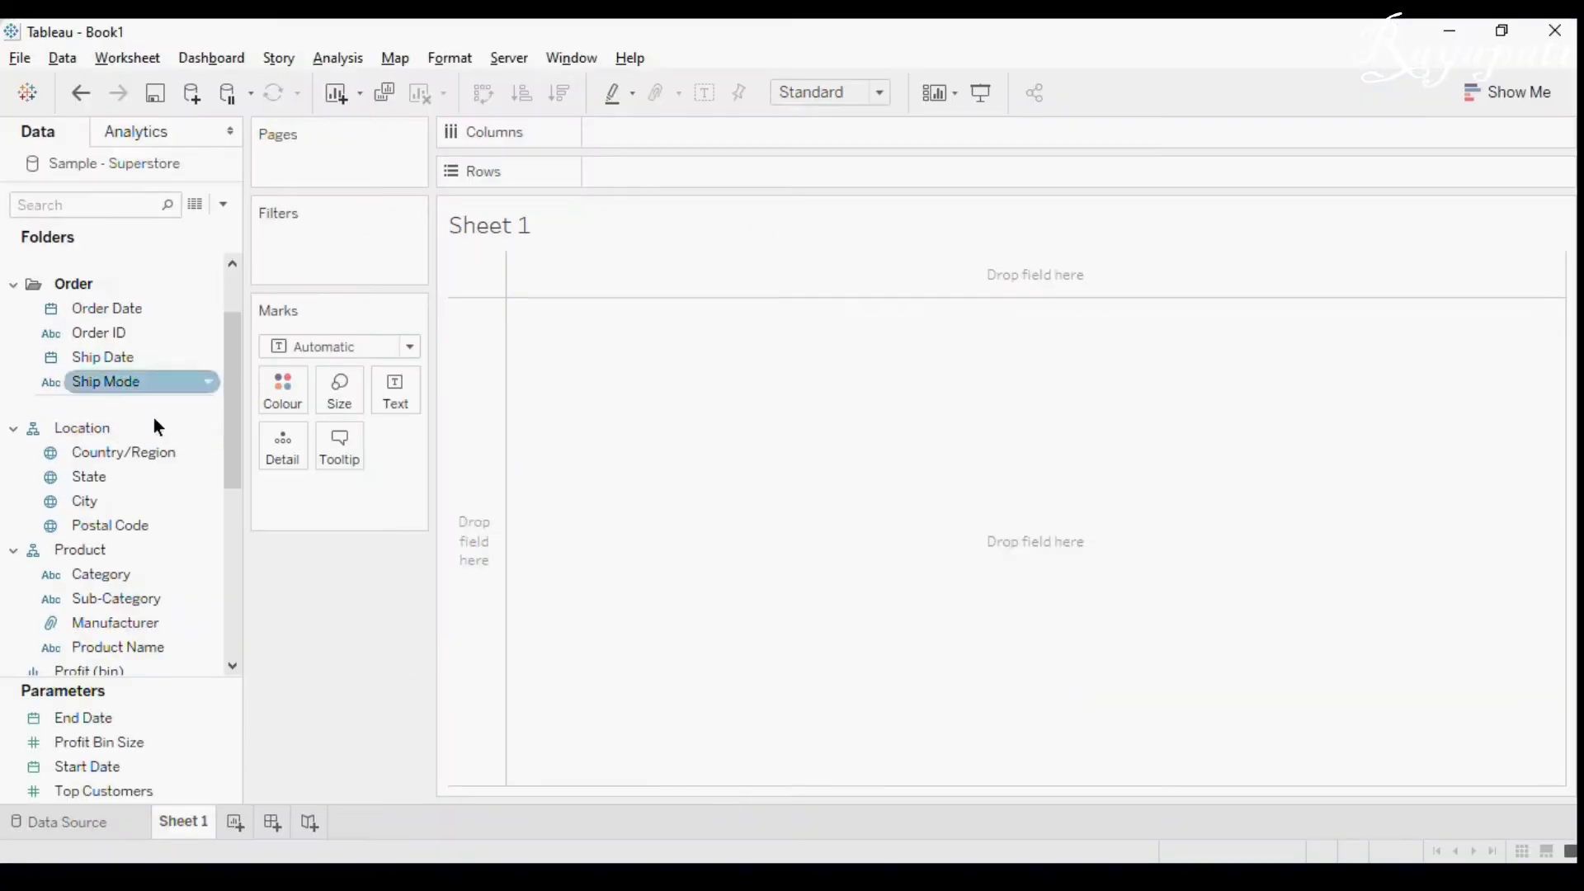
drag(91, 310, 636, 137)
click(746, 136)
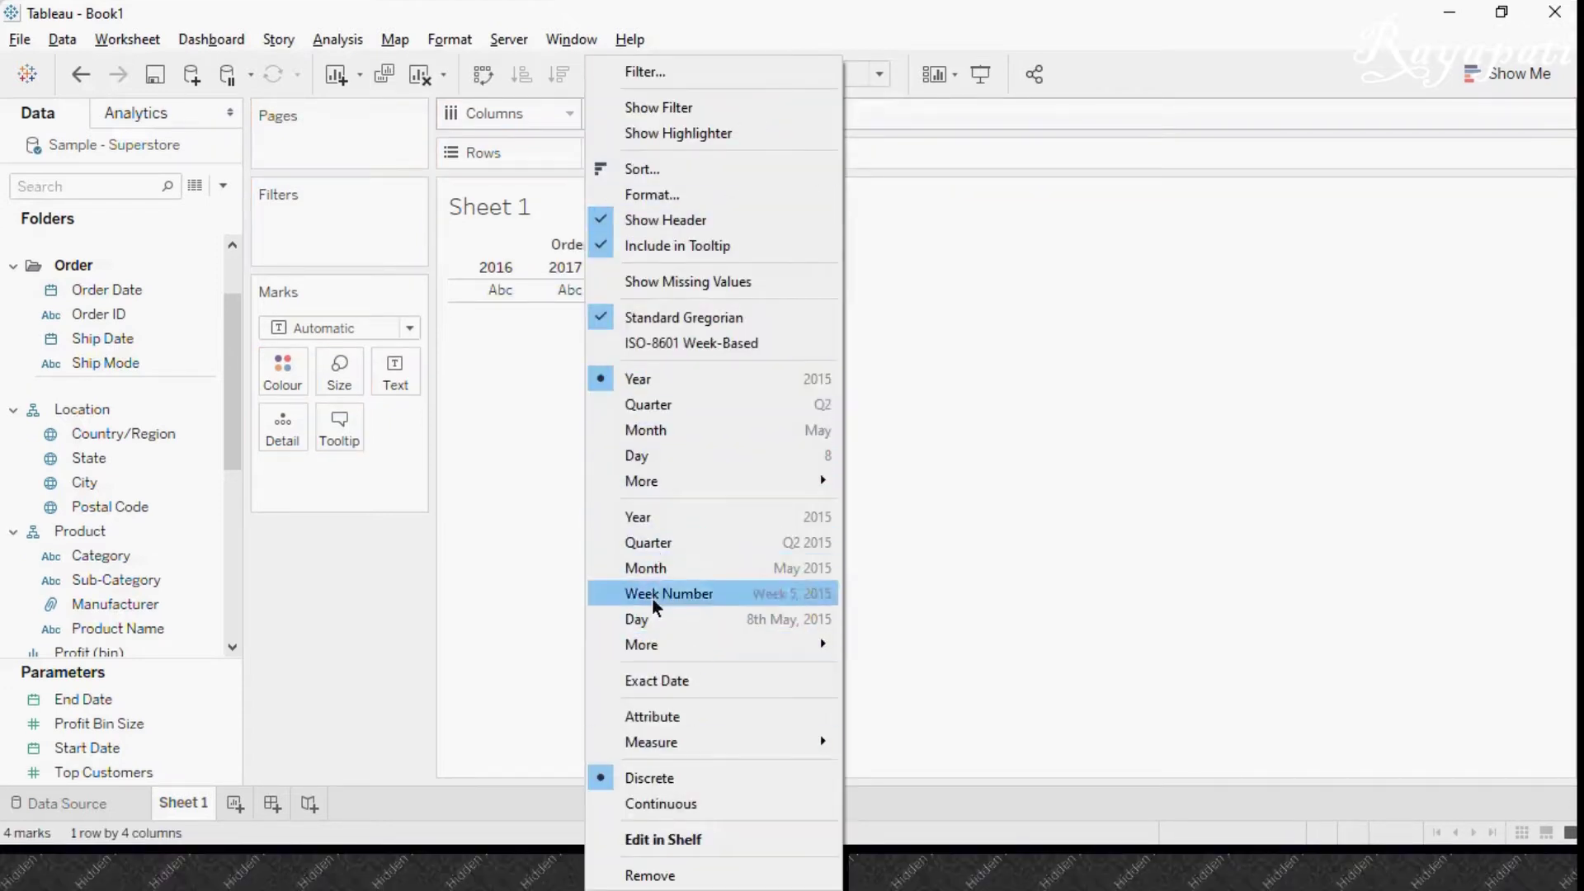
click(658, 619)
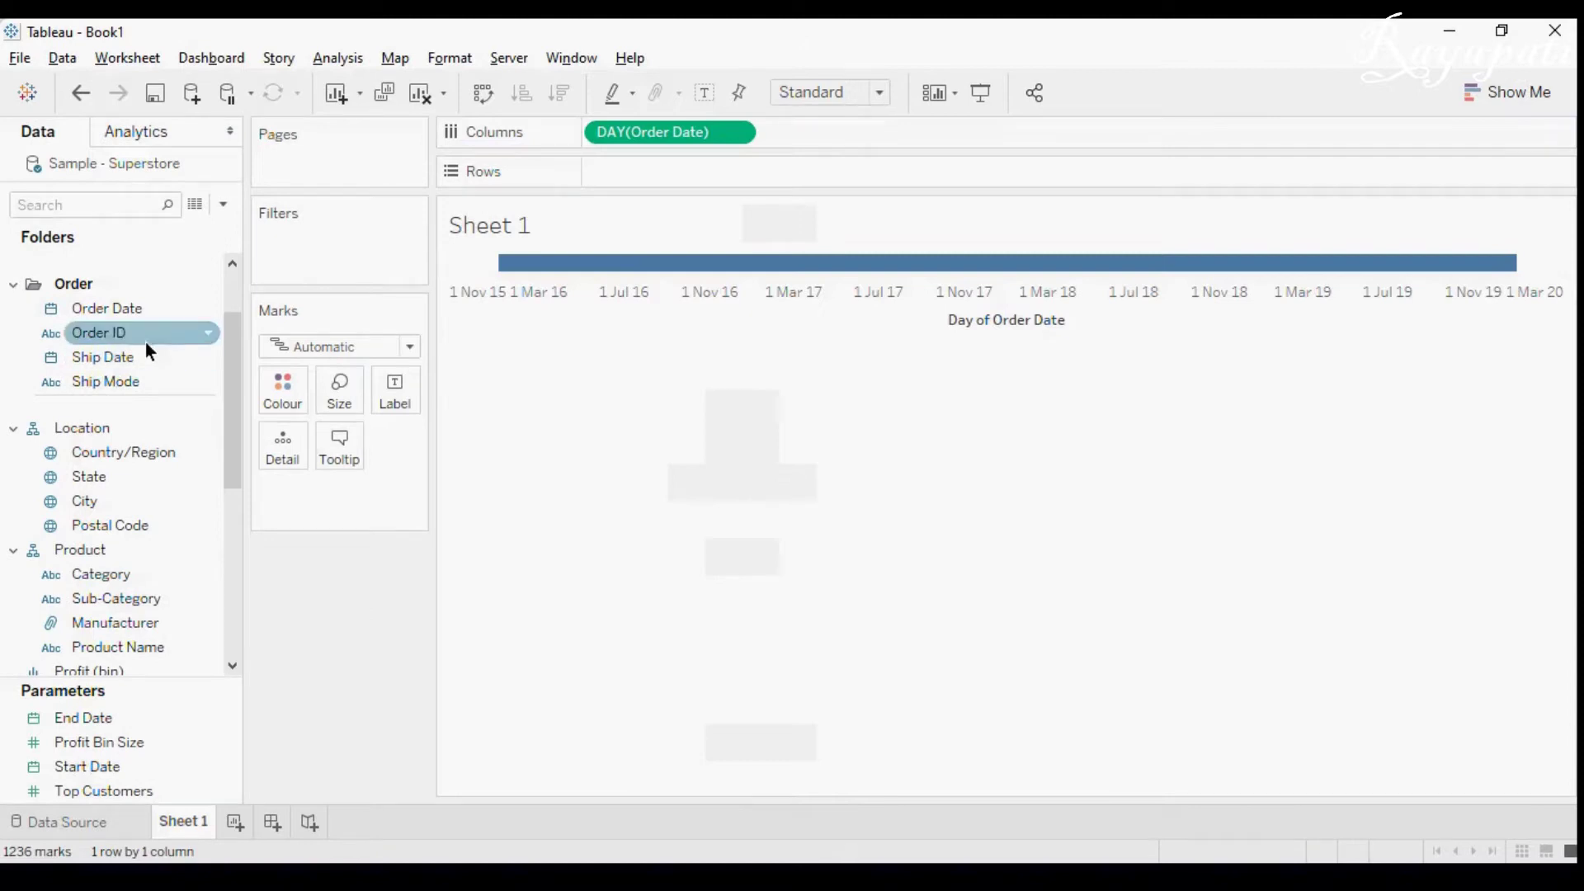
- Add Profit to Rows to chart it by day of Order Date
mouse_move(116, 312)
mouse_down()
mouse_move(262, 264)
mouse_move(122, 314)
mouse_up()
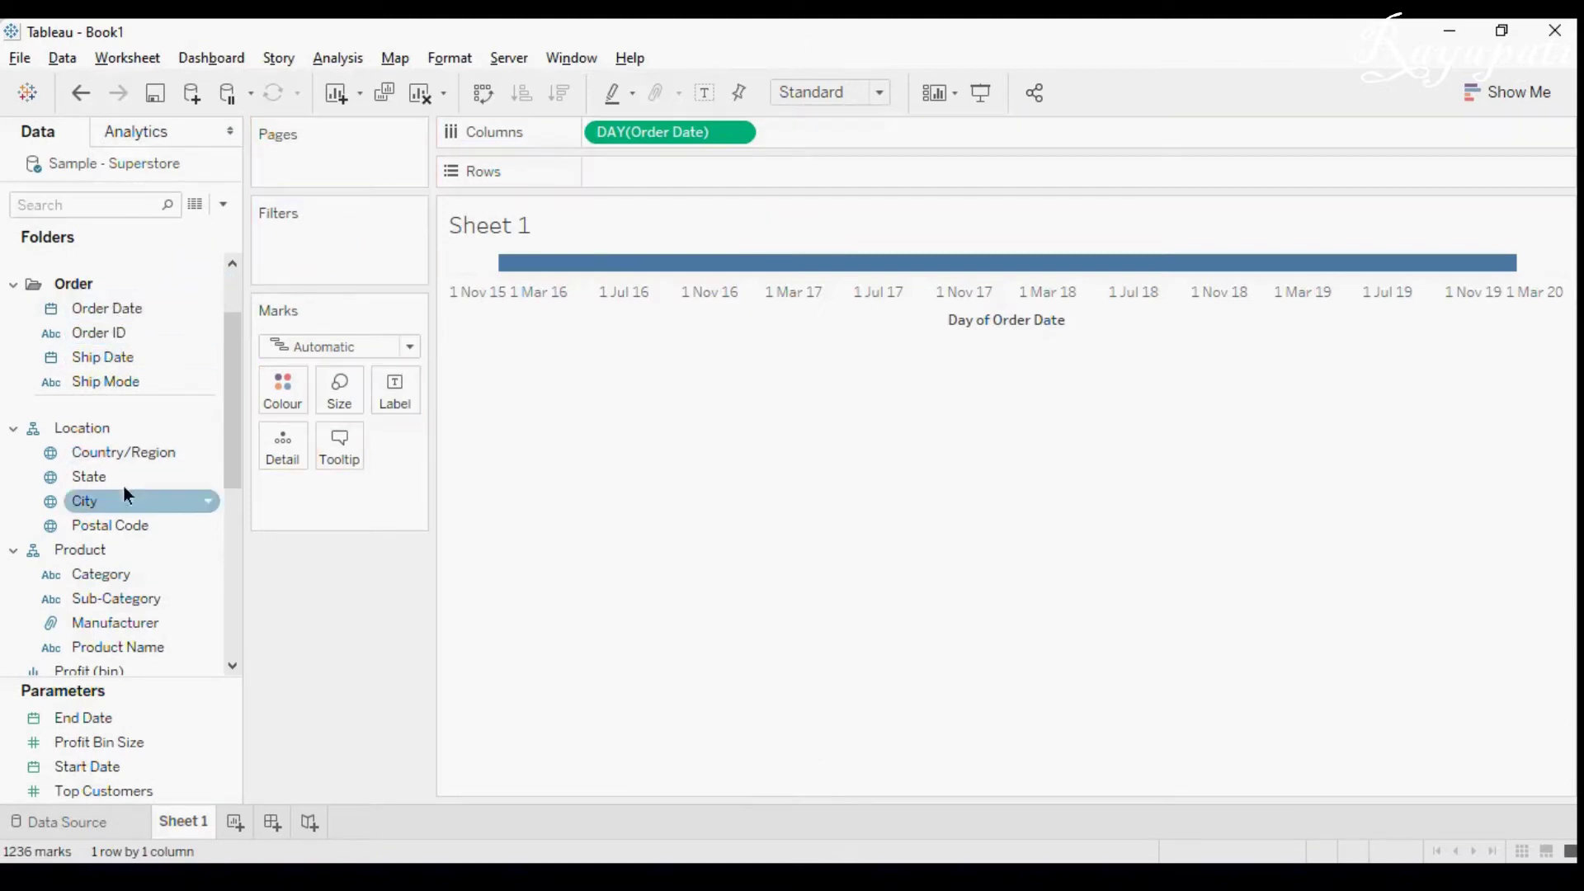
drag(231, 453, 244, 596)
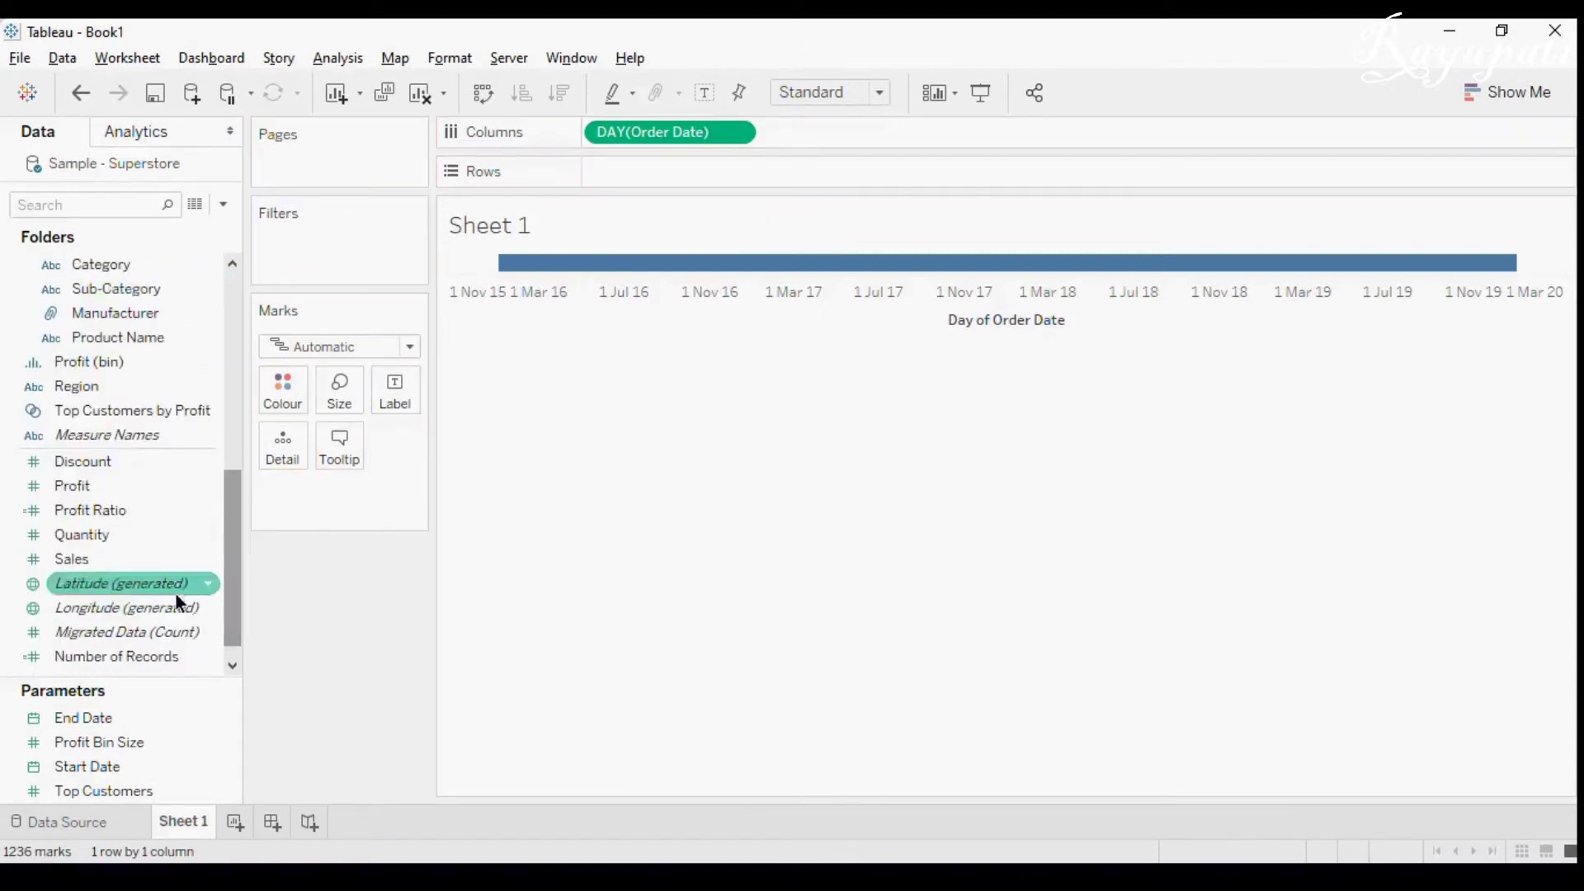
drag(82, 485, 656, 180)
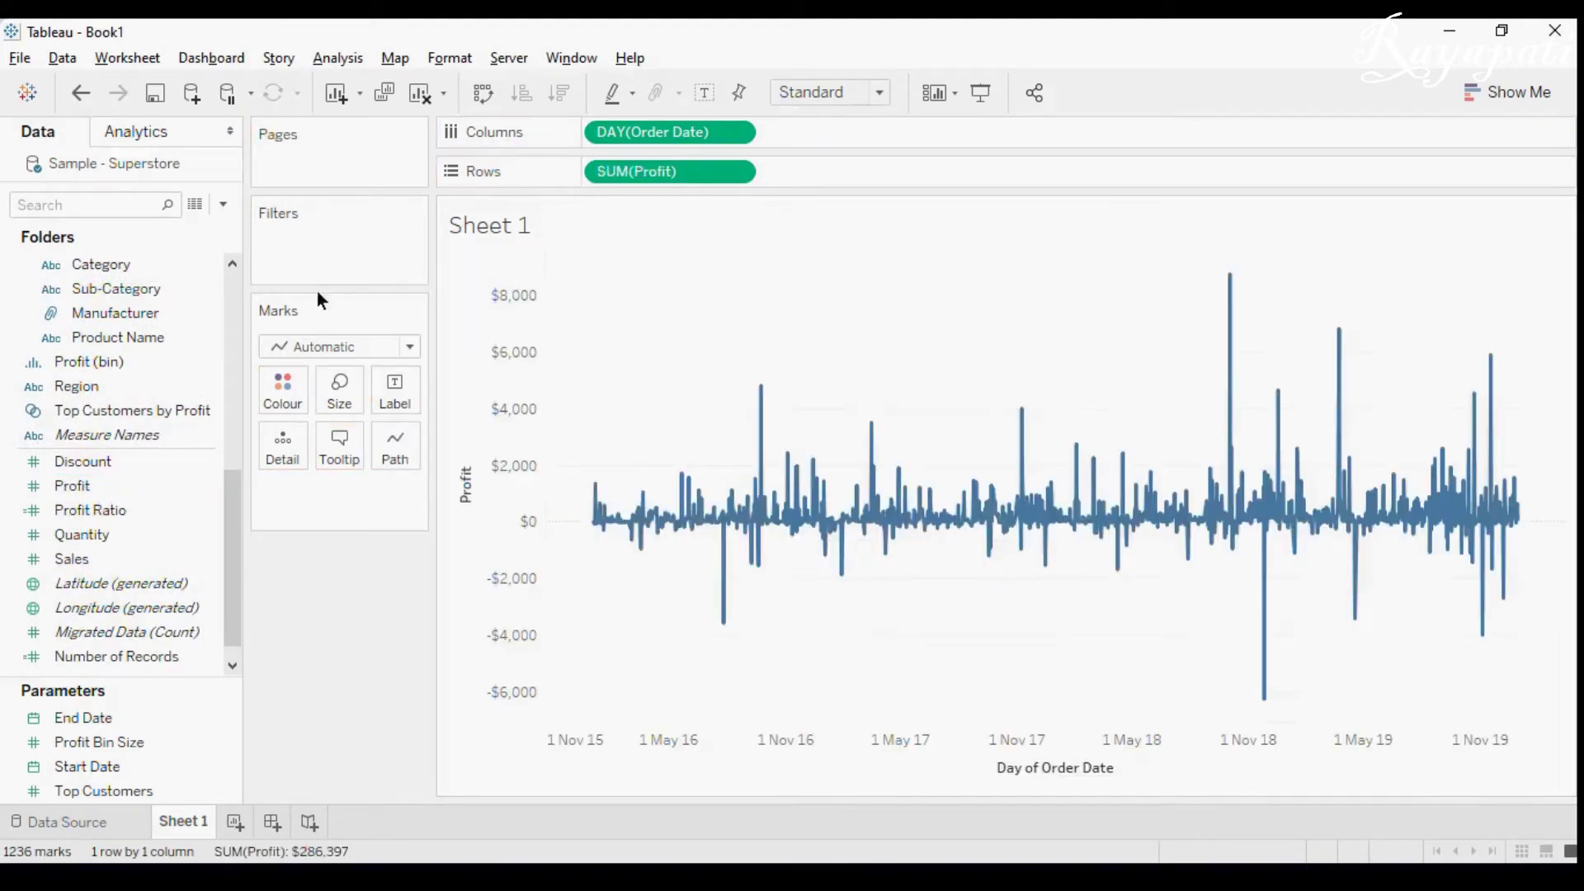
- Filter the view by an Order Date range of dates, with the start date set to 01-03-2016
scroll(233, 513, up, 5)
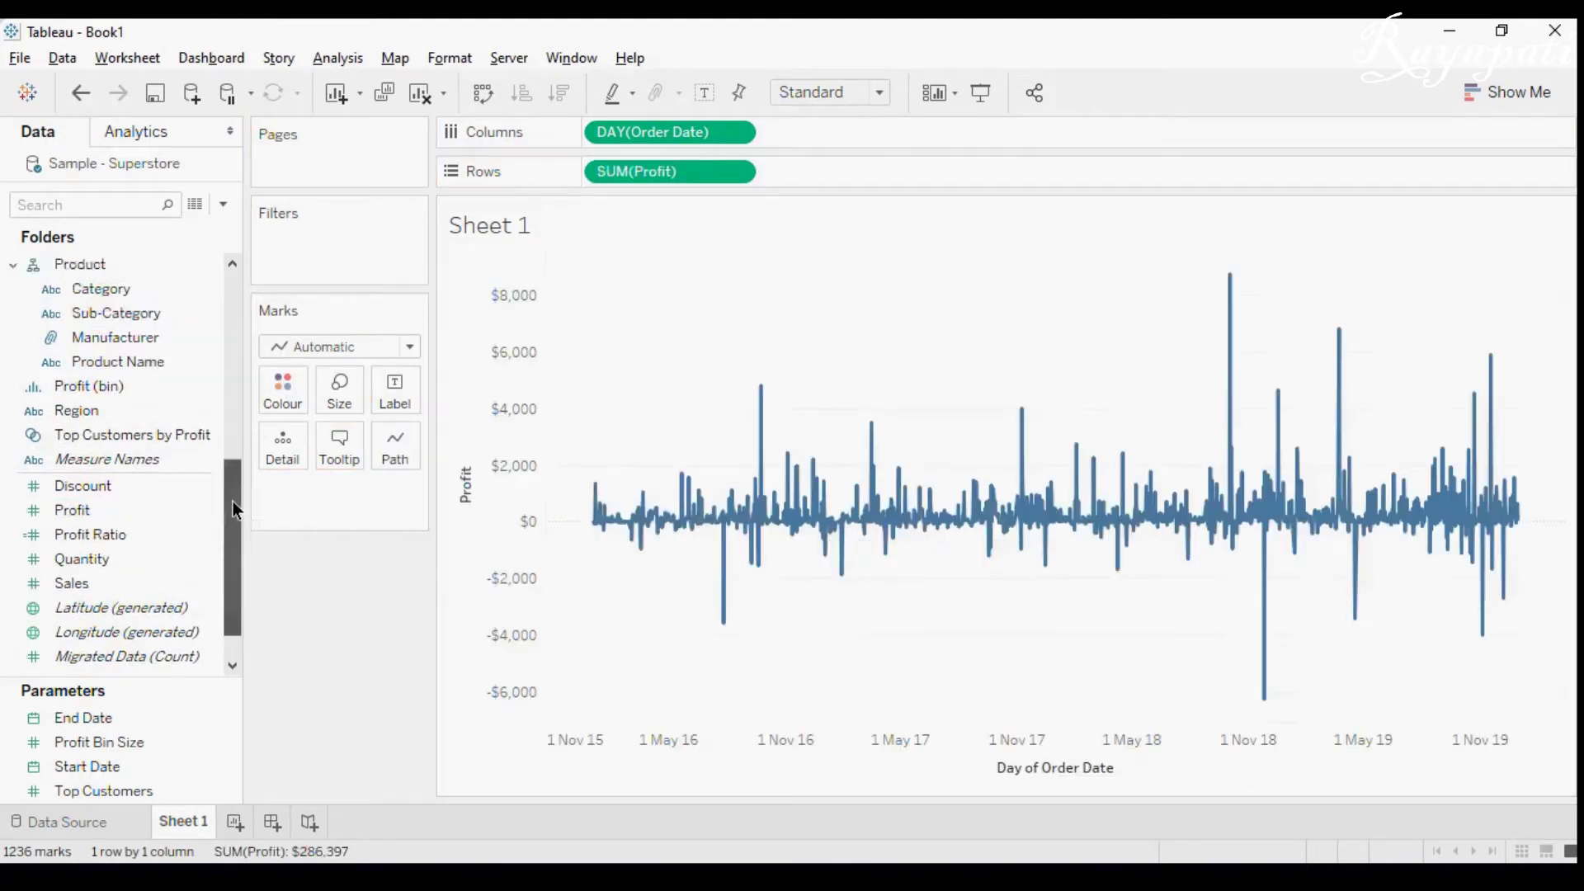
drag(117, 285, 324, 239)
double_click(731, 285)
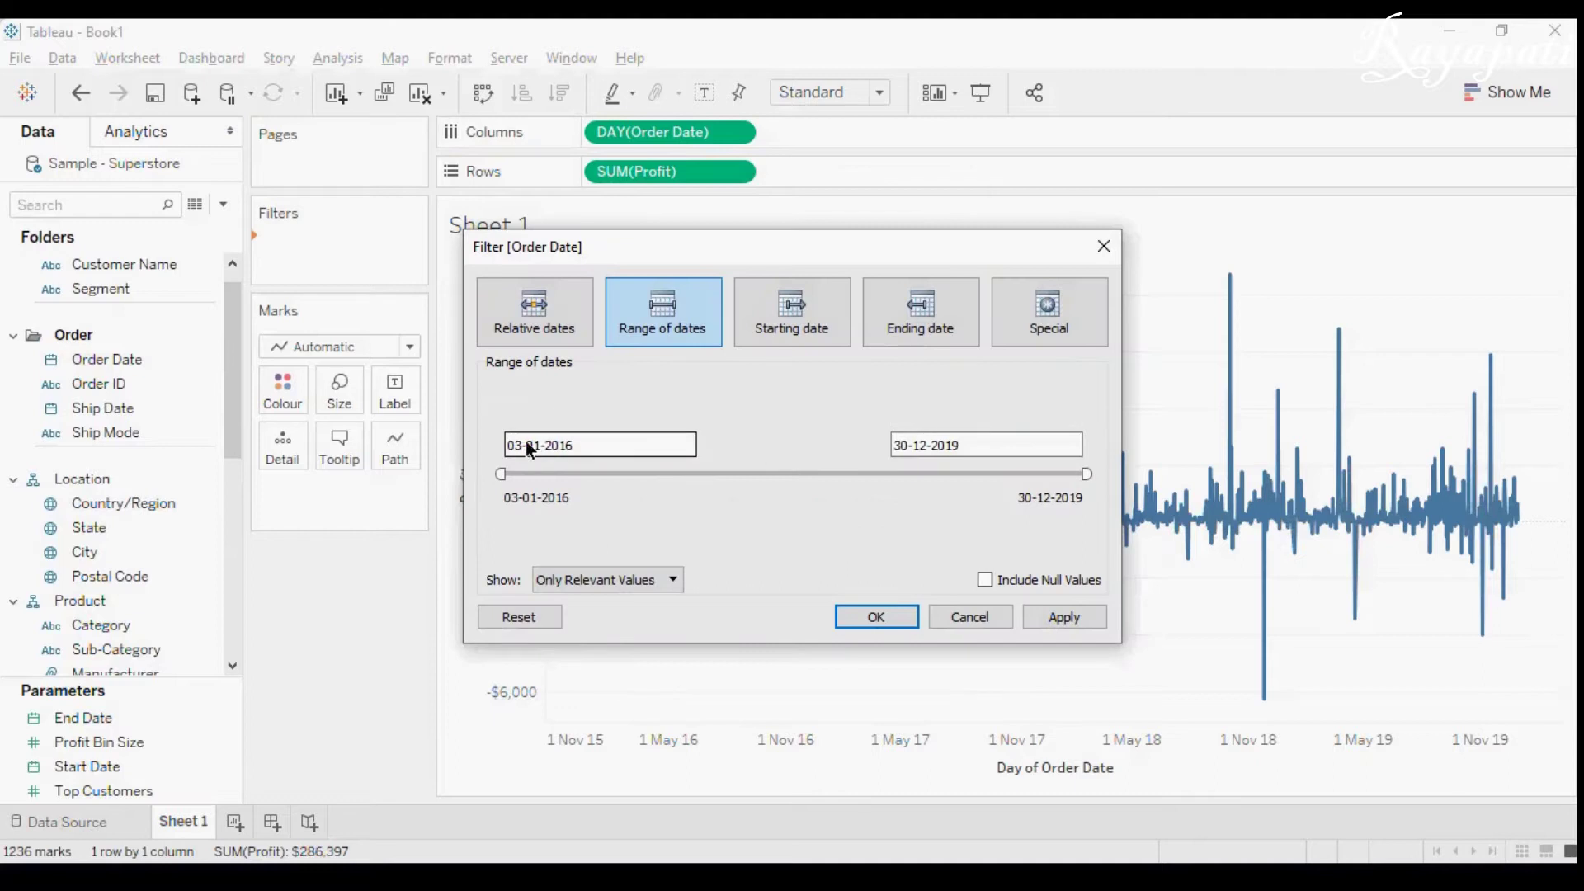
click(525, 445)
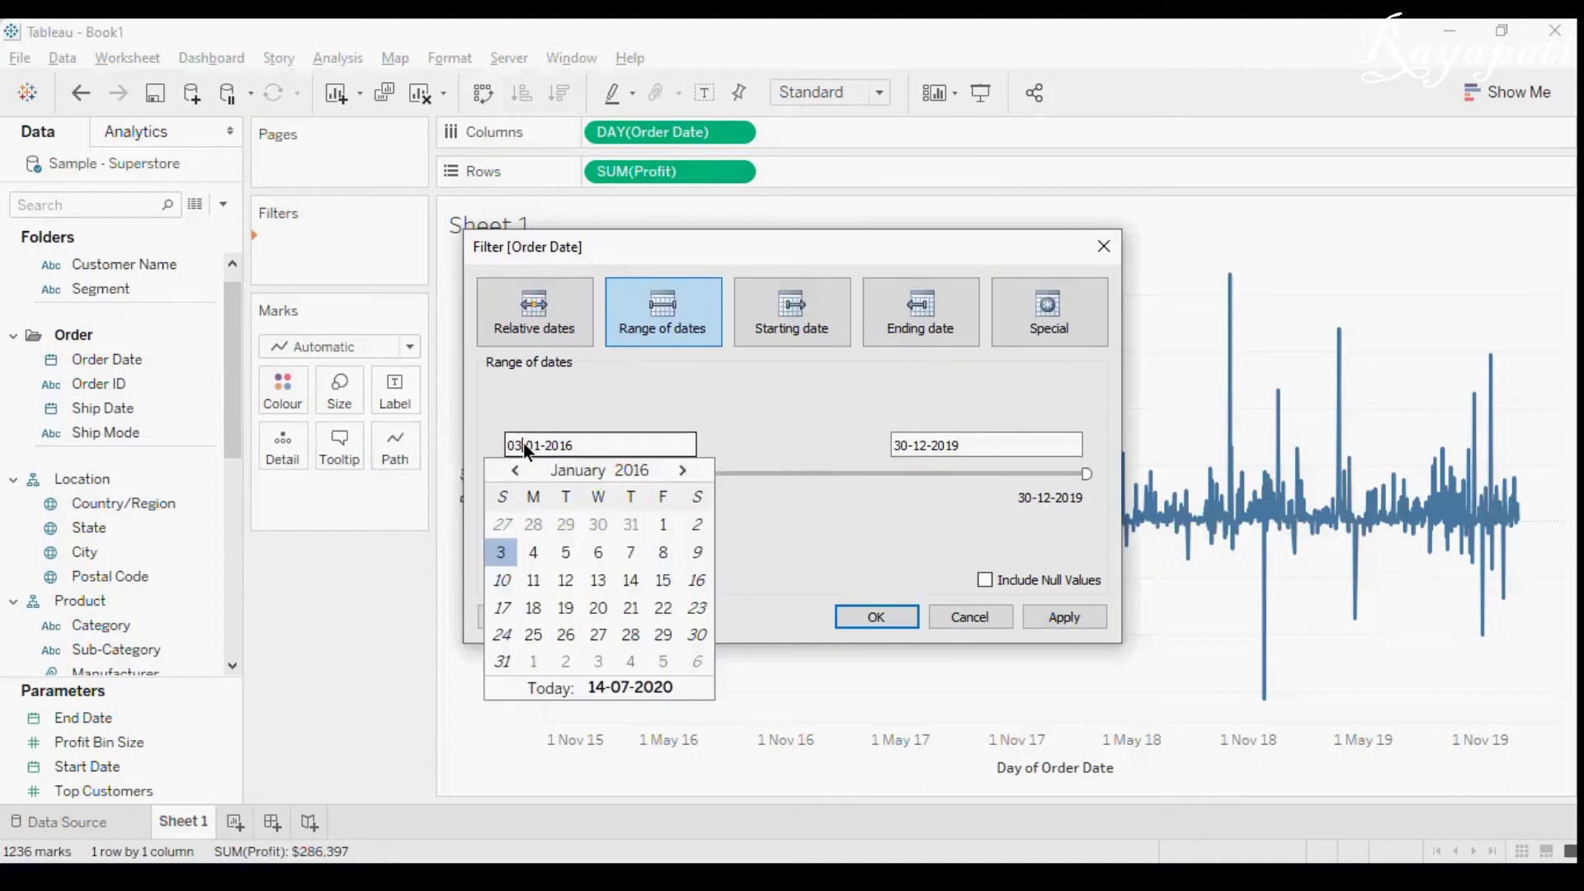
key(BackSpace)
text(1)
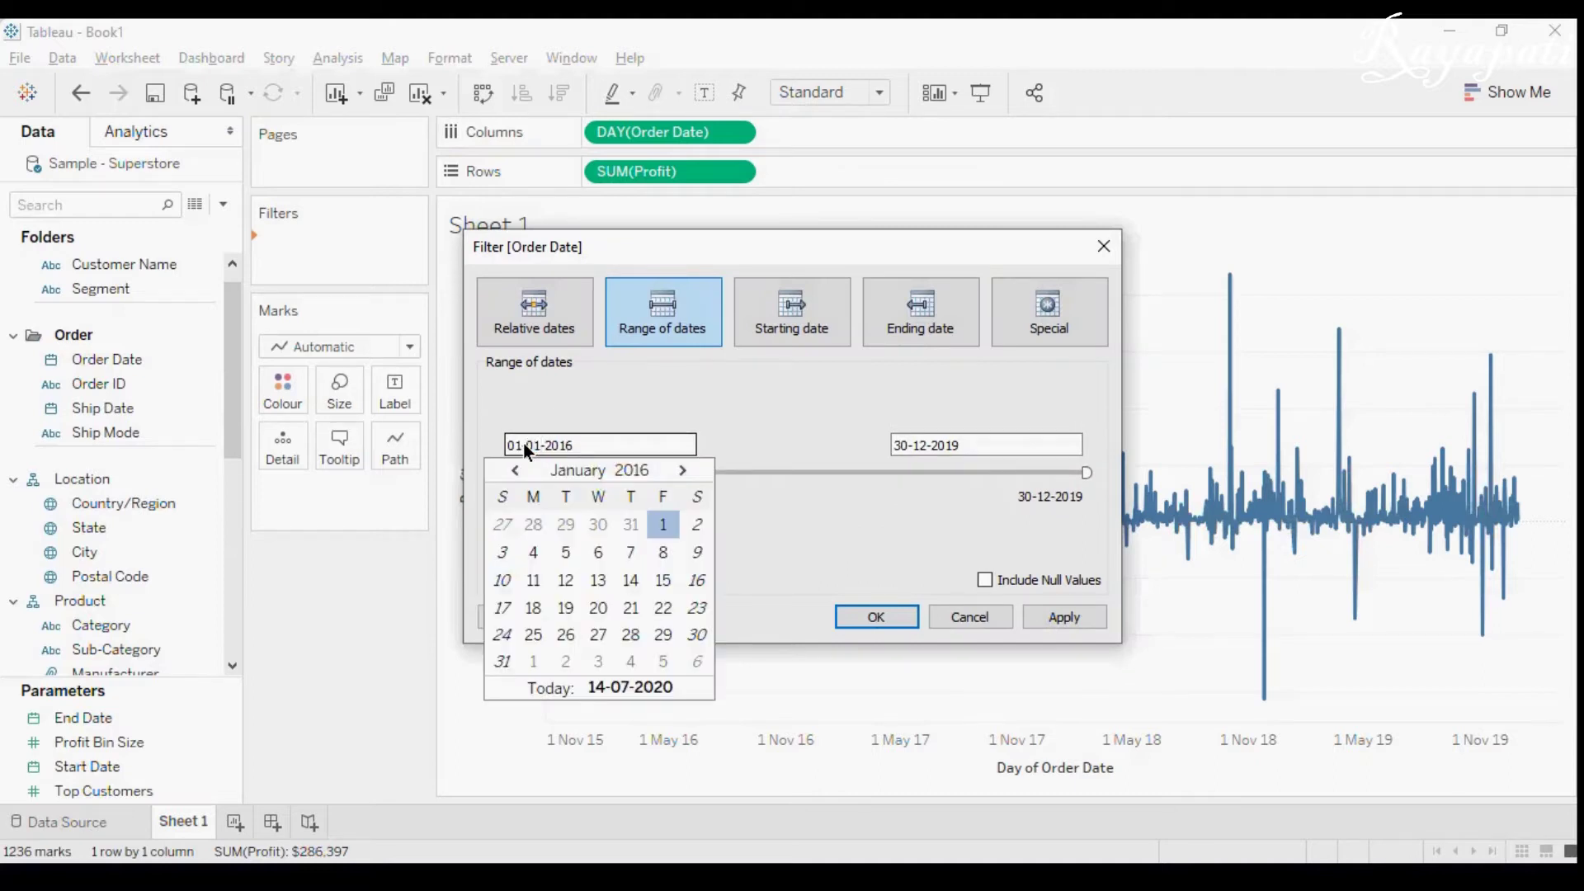
double_click(528, 446)
text(03)
- Set the Order Date filter's end date to 31-05-2016 and apply the filter
click(982, 444)
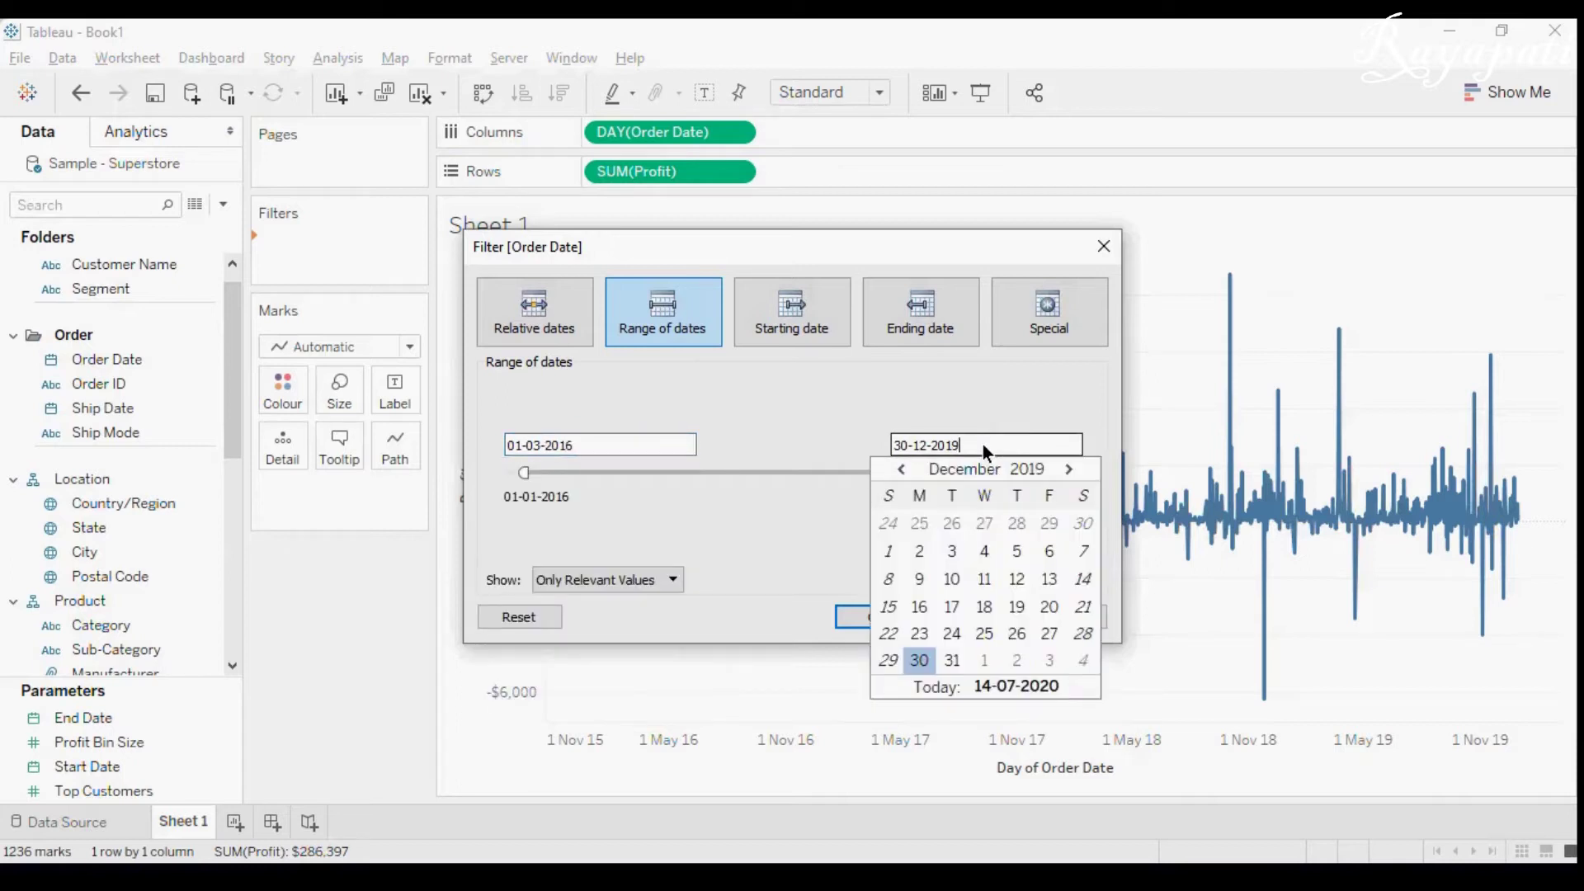
text(6)
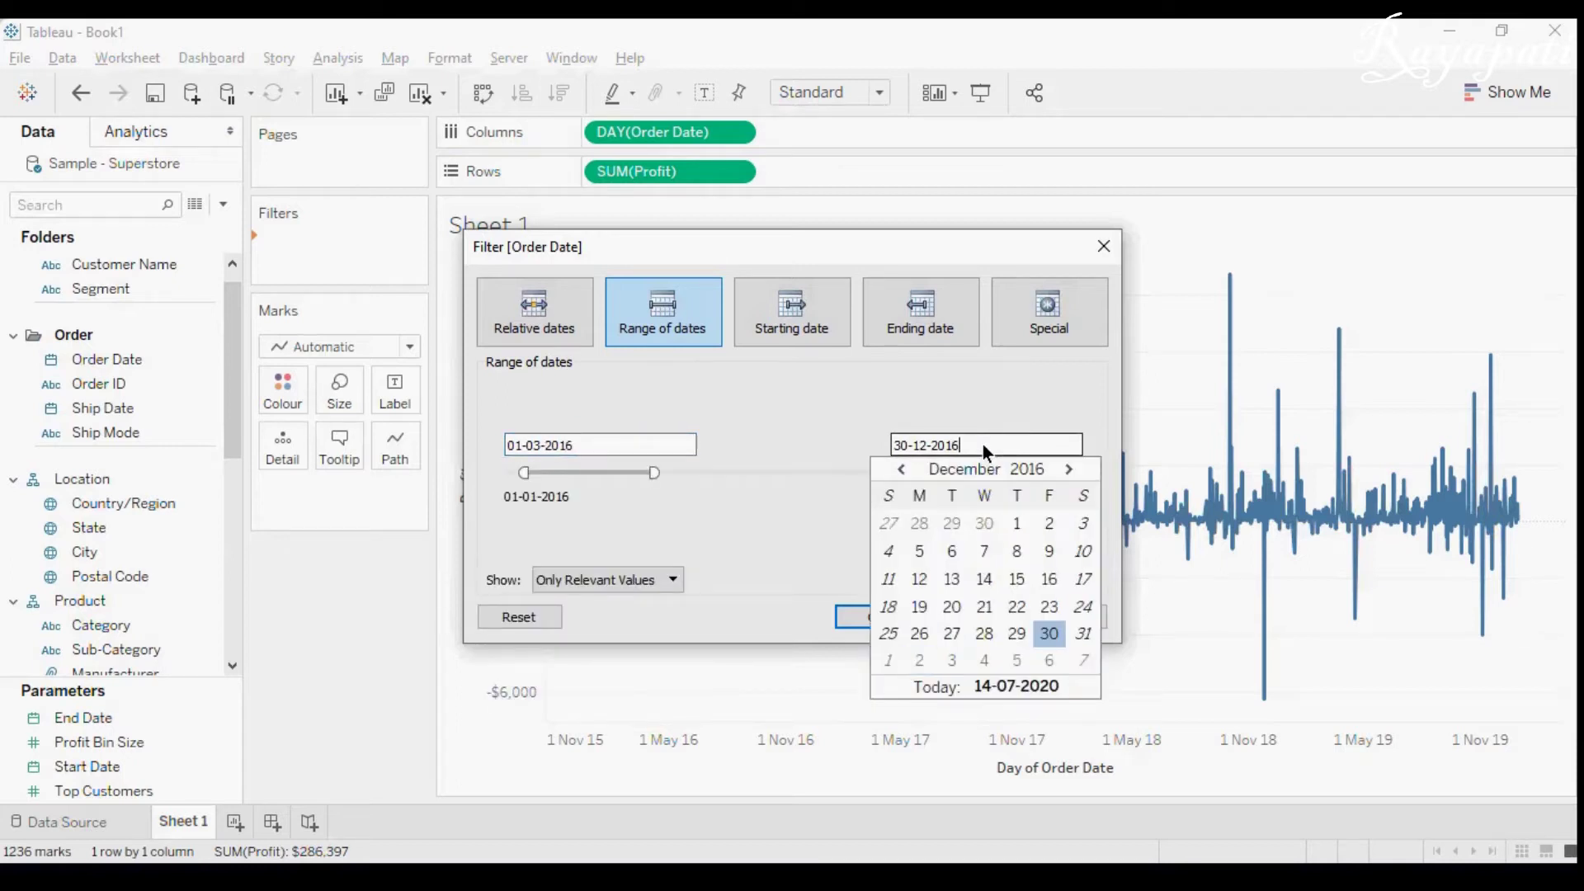
key(BackSpace)
key(BackSpace)
text(05)
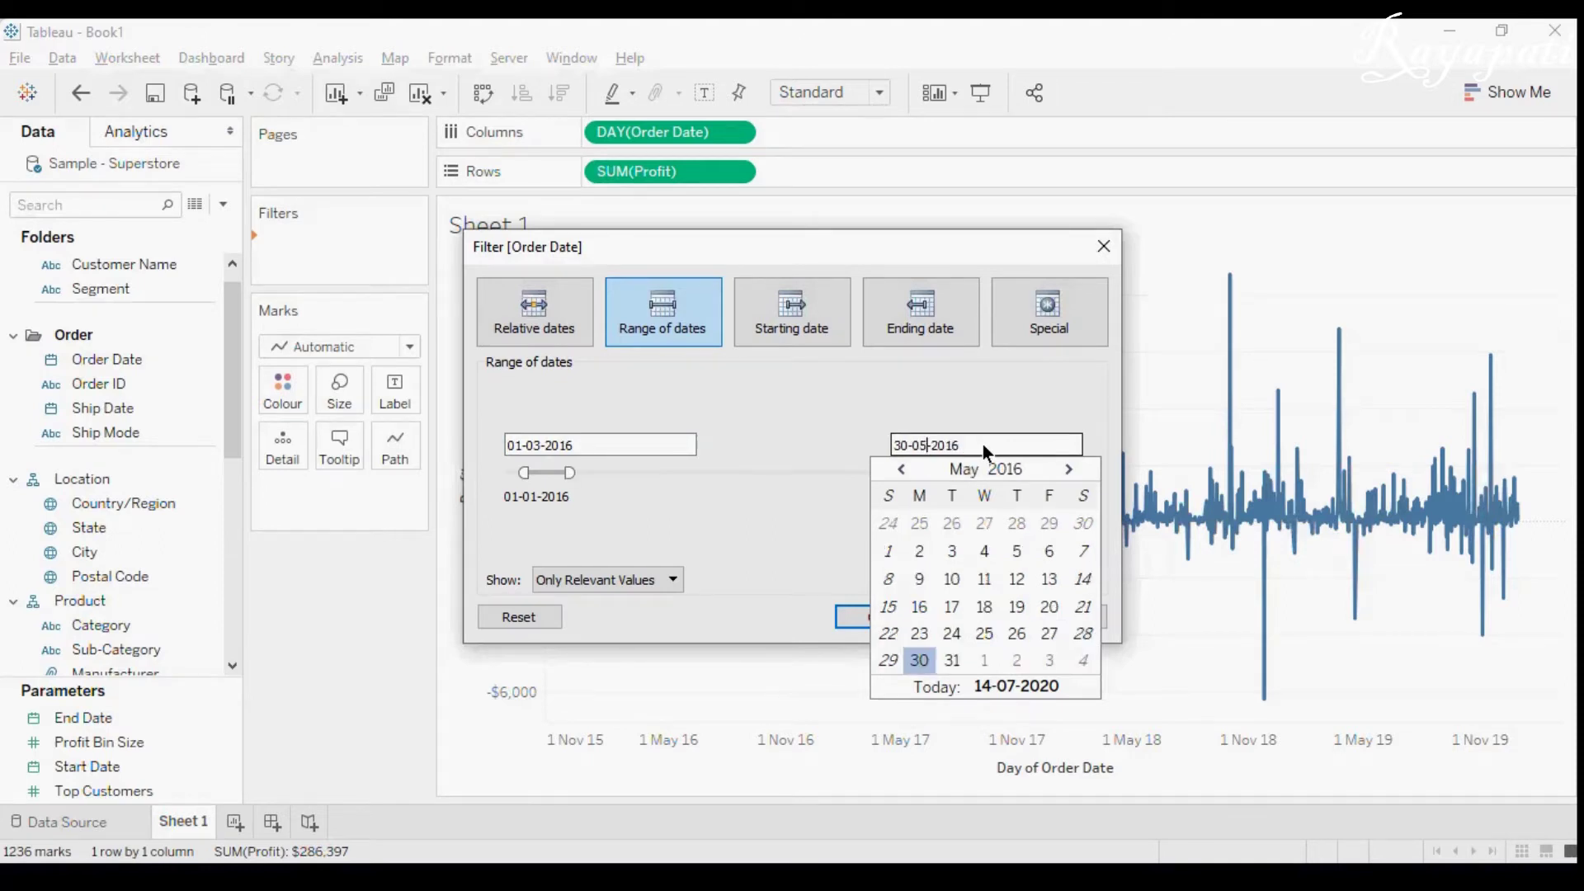
key(shift+Home)
text(31)
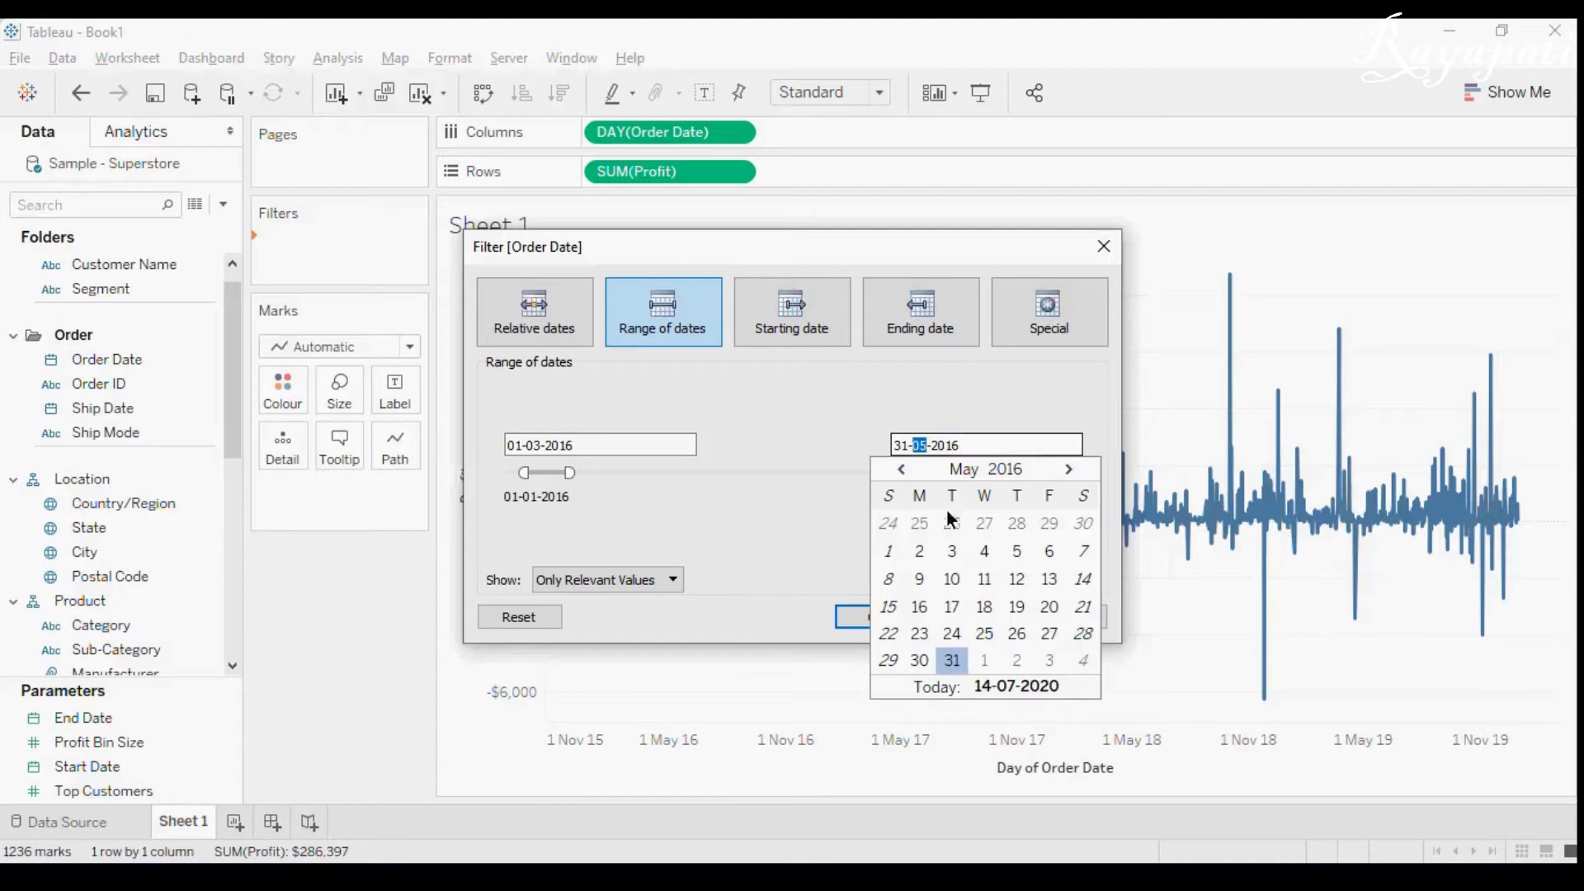
click(780, 497)
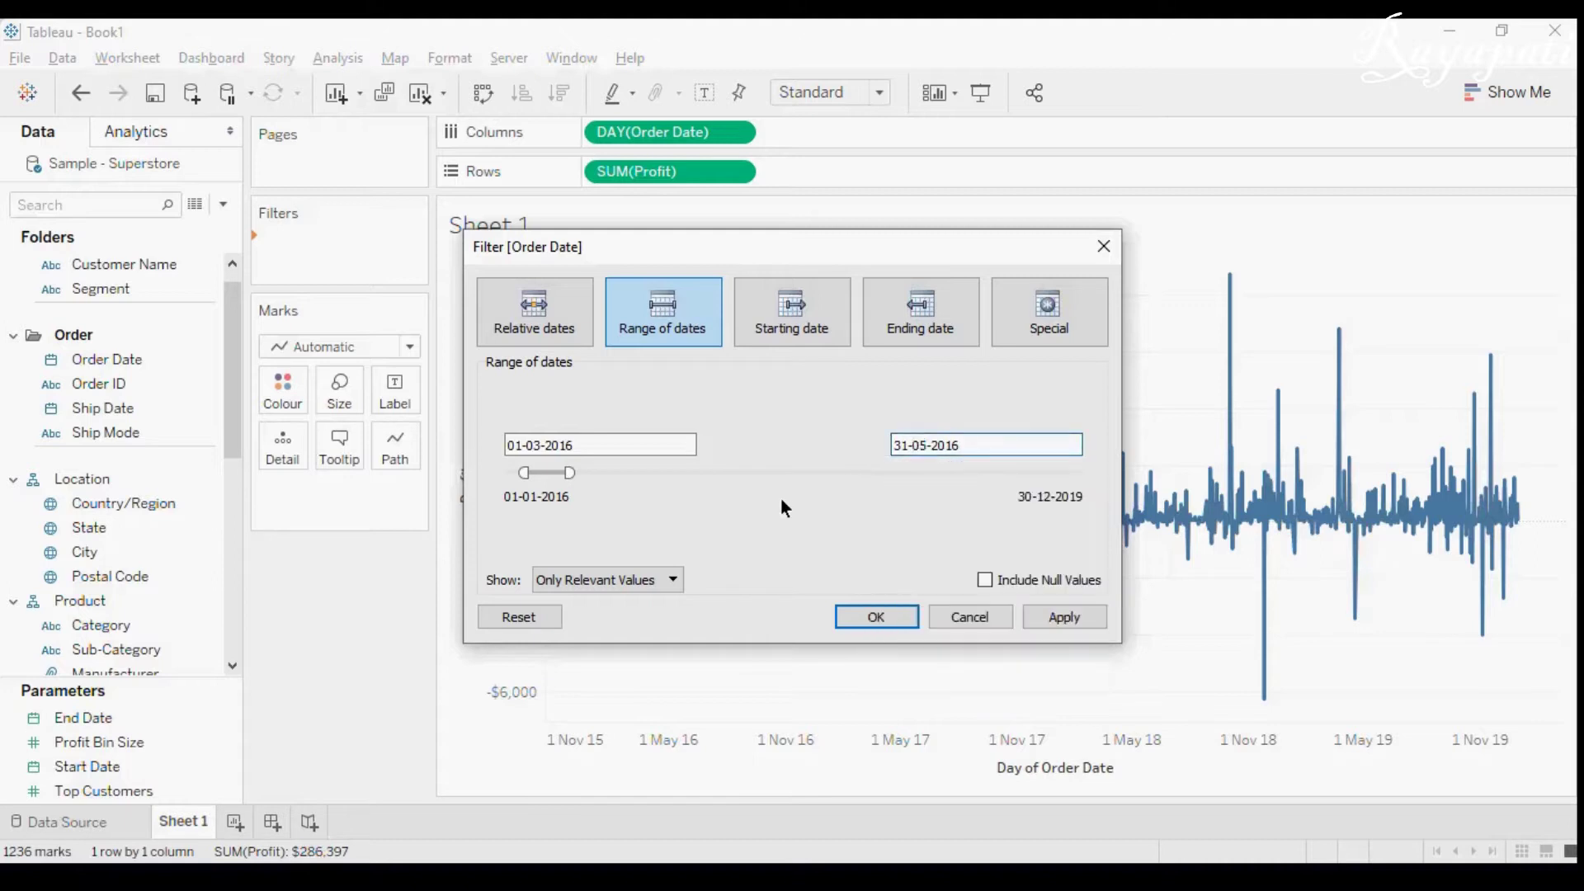
click(1063, 617)
click(875, 617)
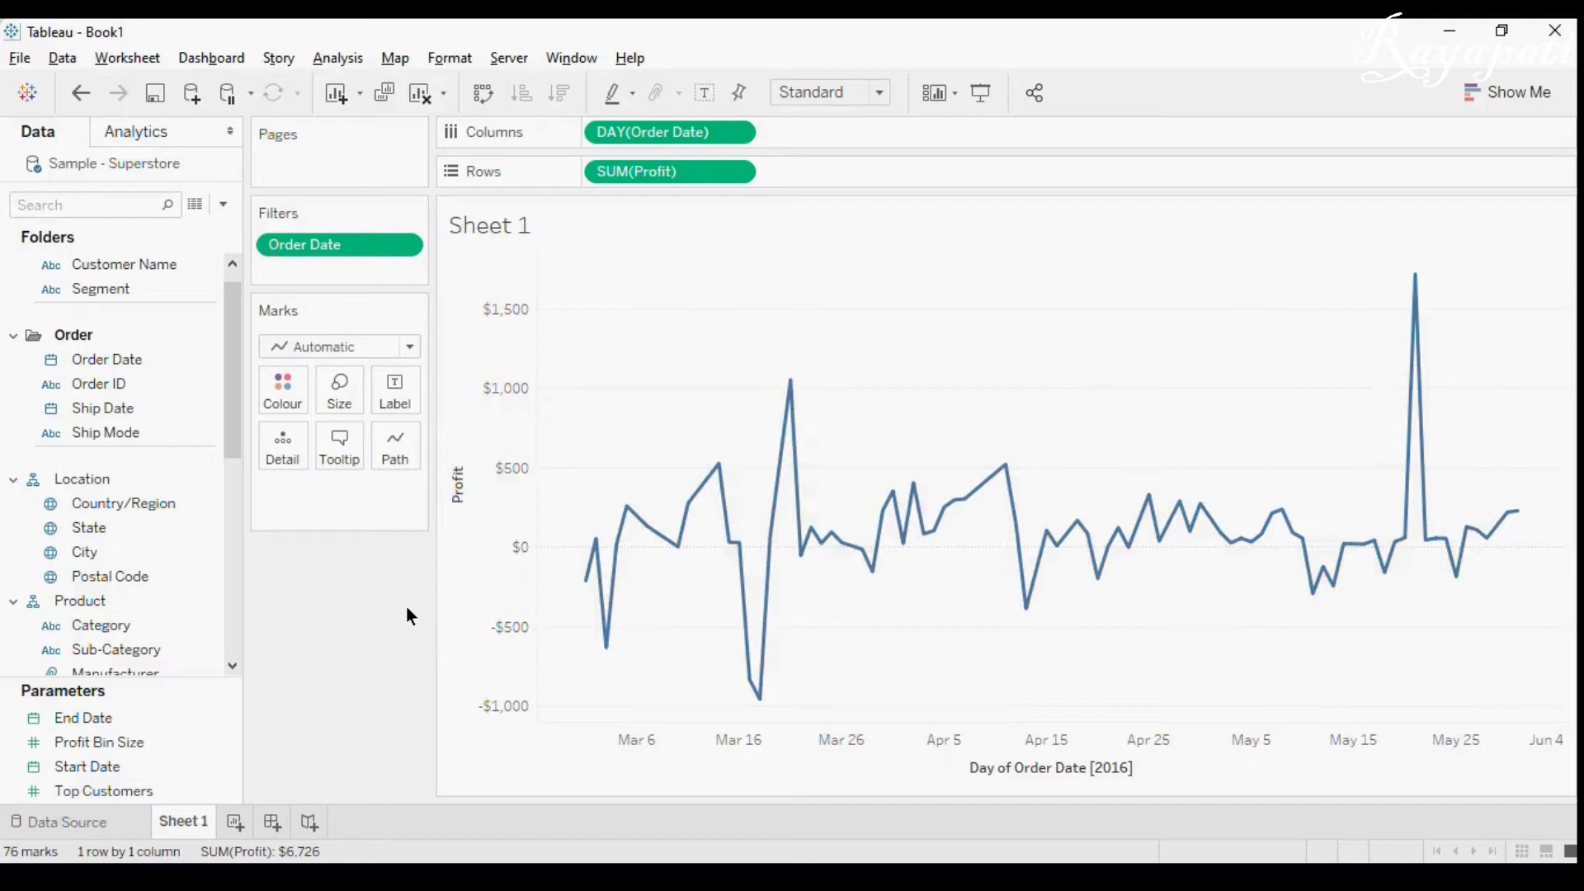
- Check the reference percent difference chart in the browser and return to Tableau
key(alt+Tab)
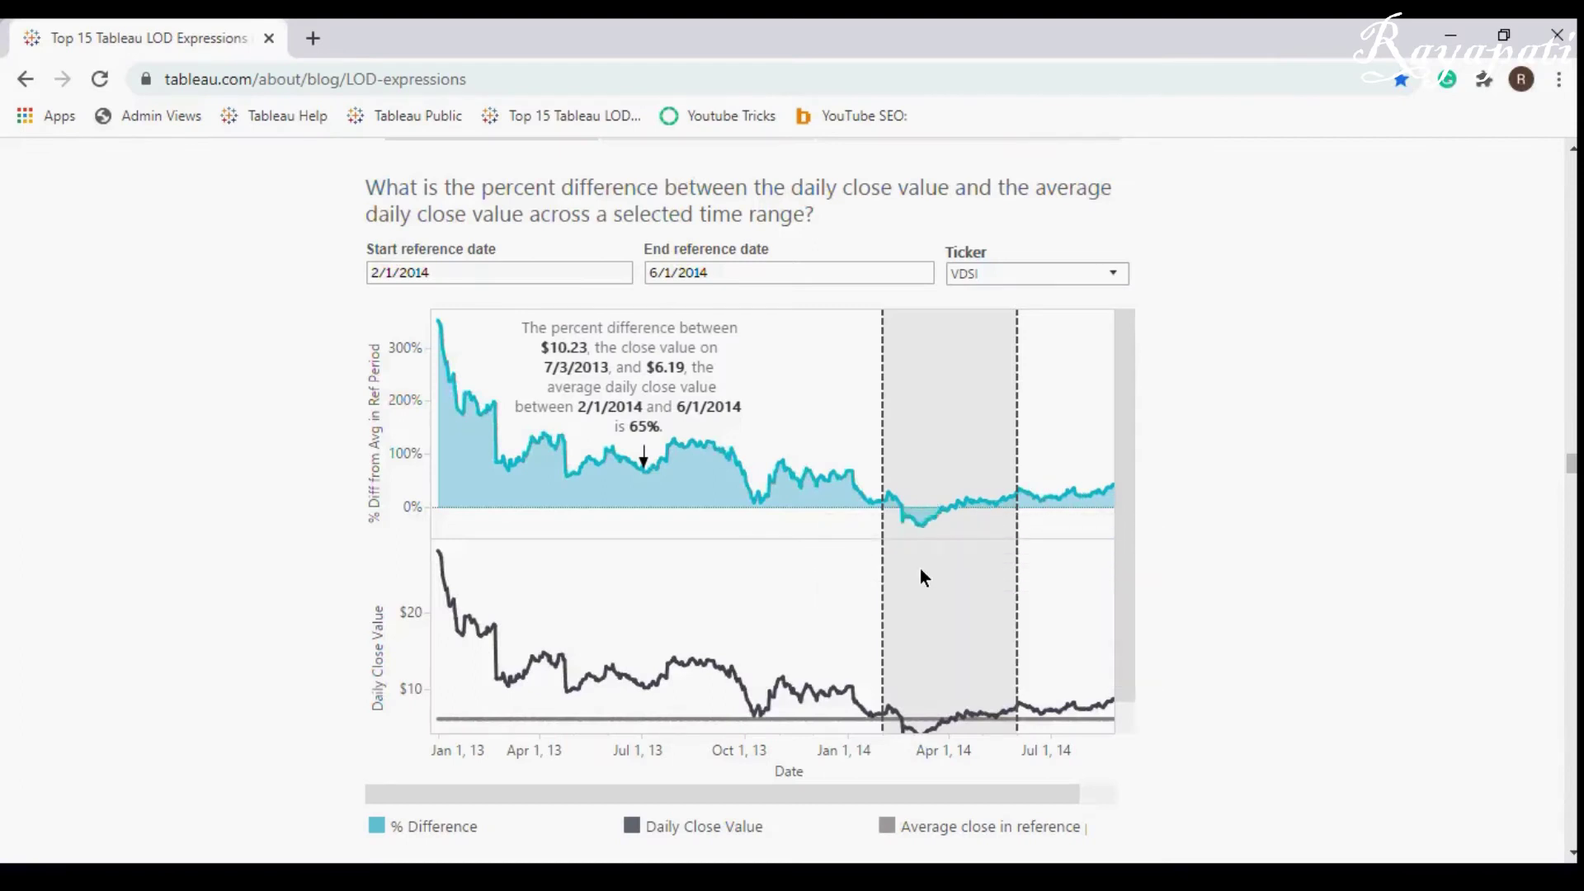
key(alt+Tab)
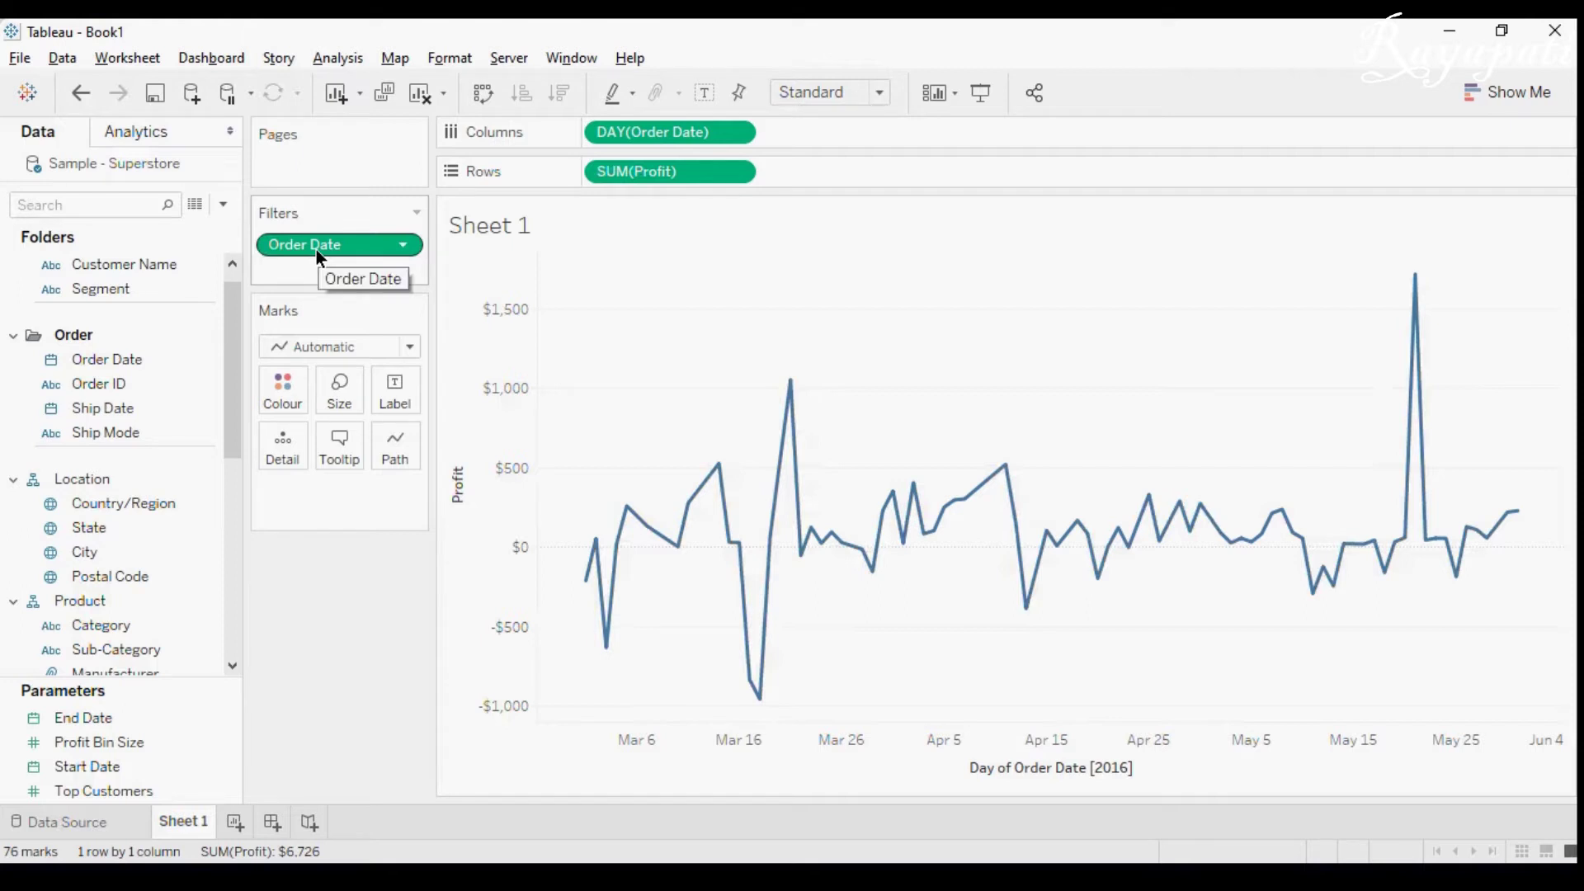
click(339, 58)
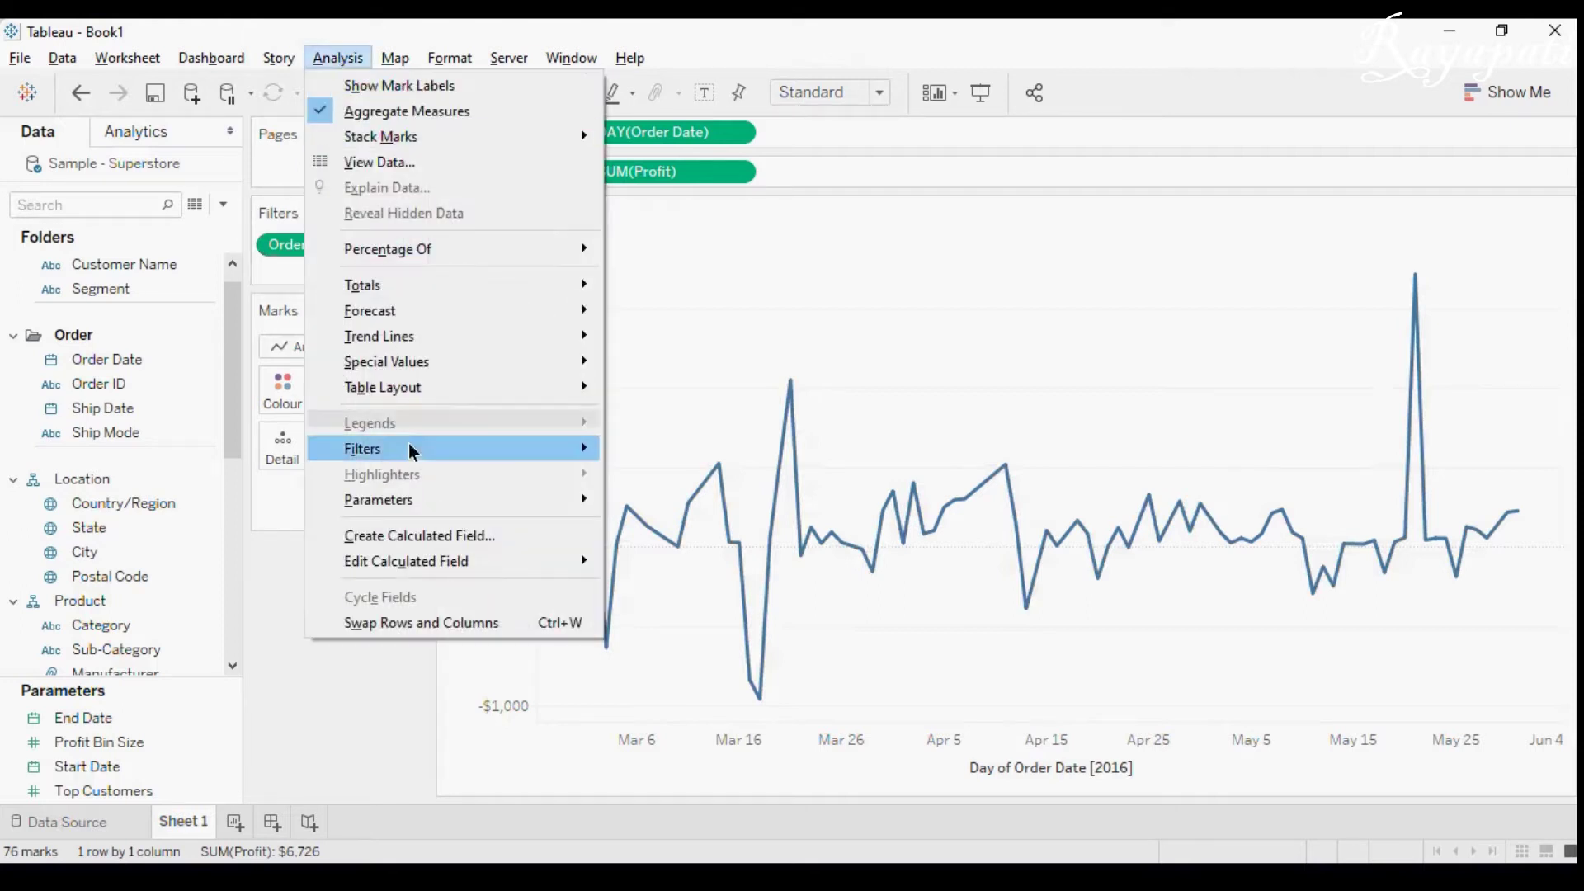
click(406, 532)
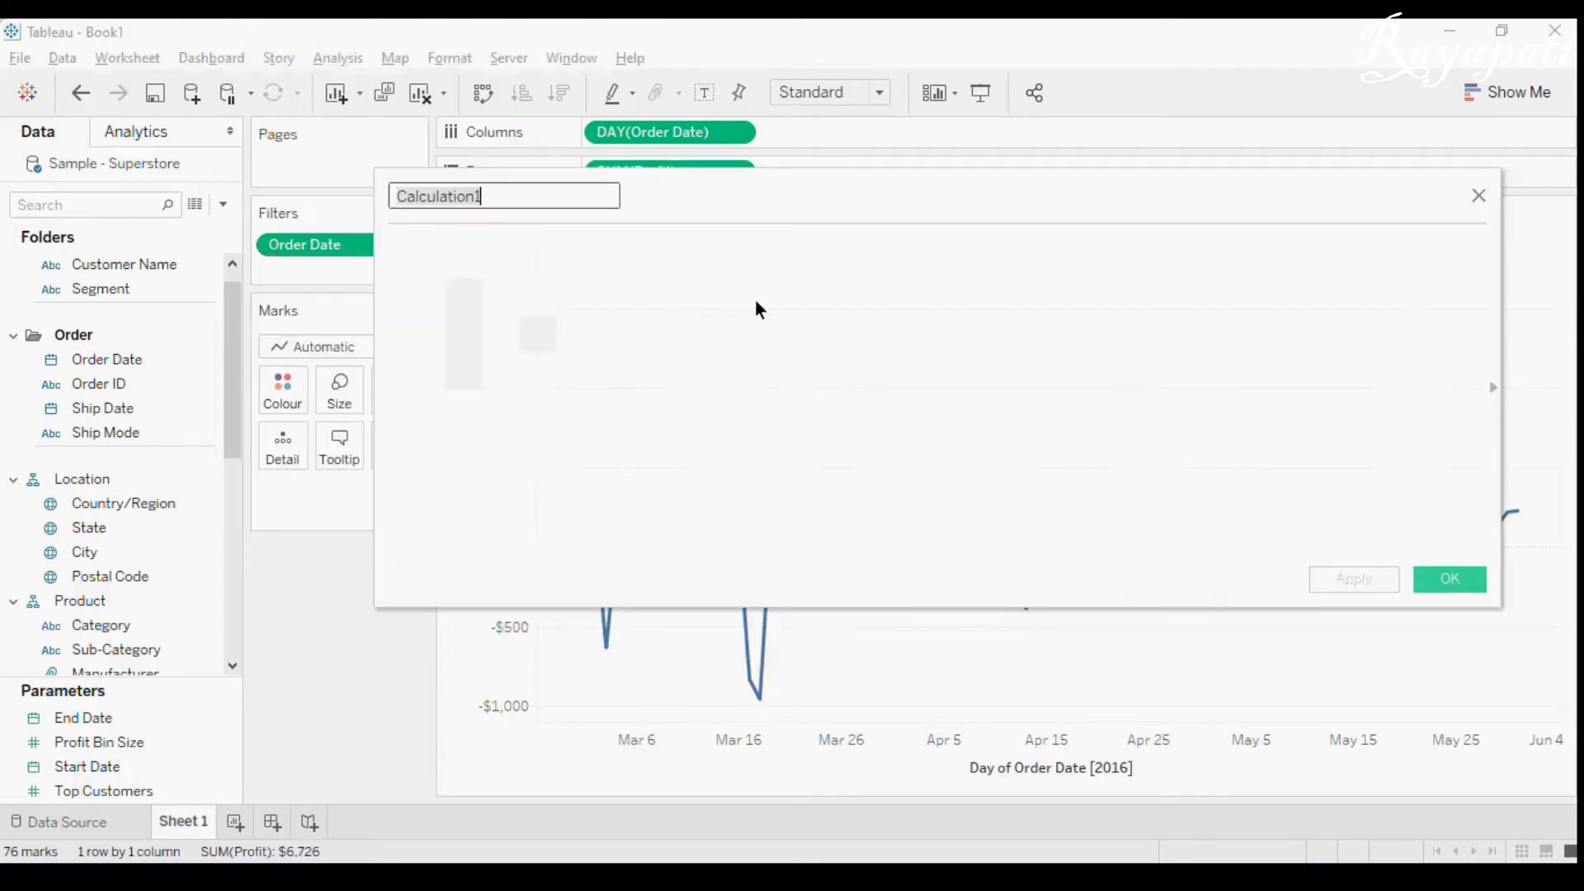
drag(848, 212, 733, 467)
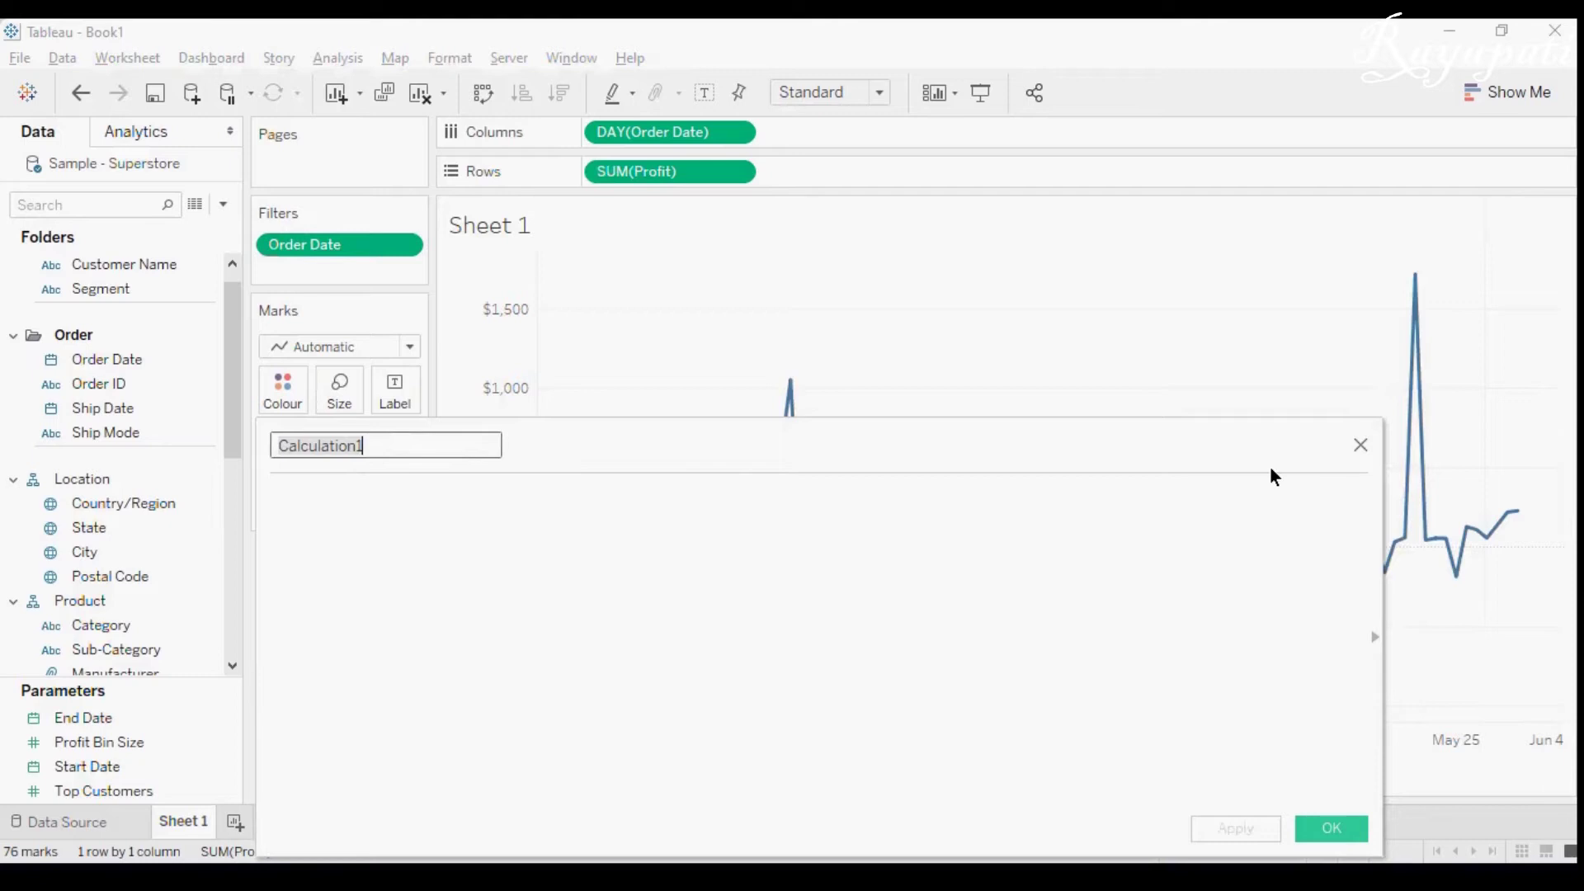
click(1360, 445)
- Review the data type and allowable range settings of the Start Date and End Date parameters
right_click(86, 766)
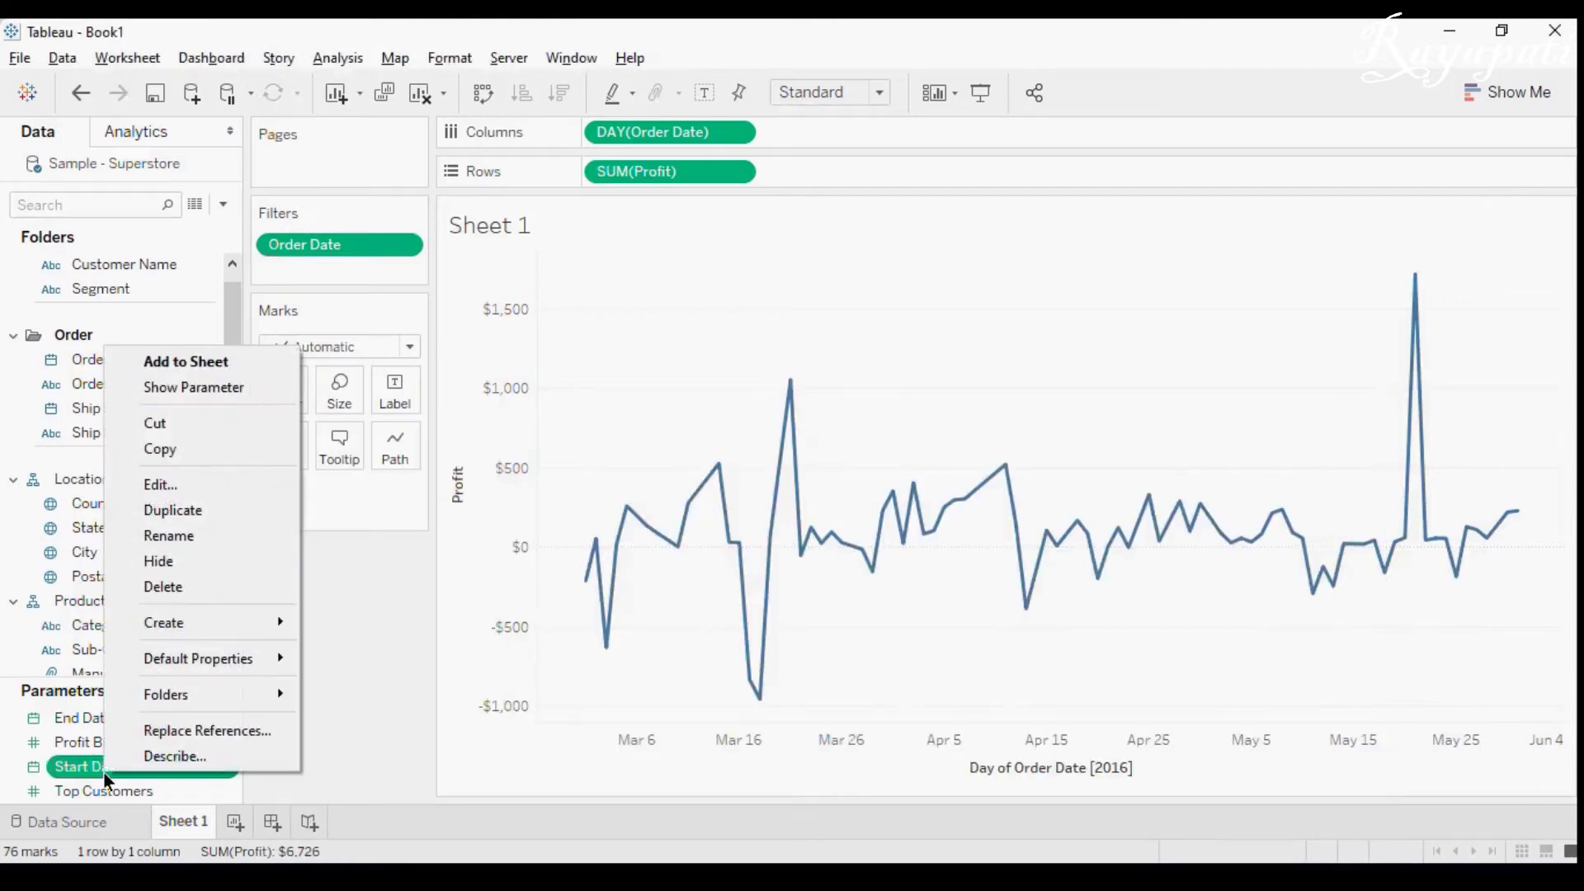
click(177, 495)
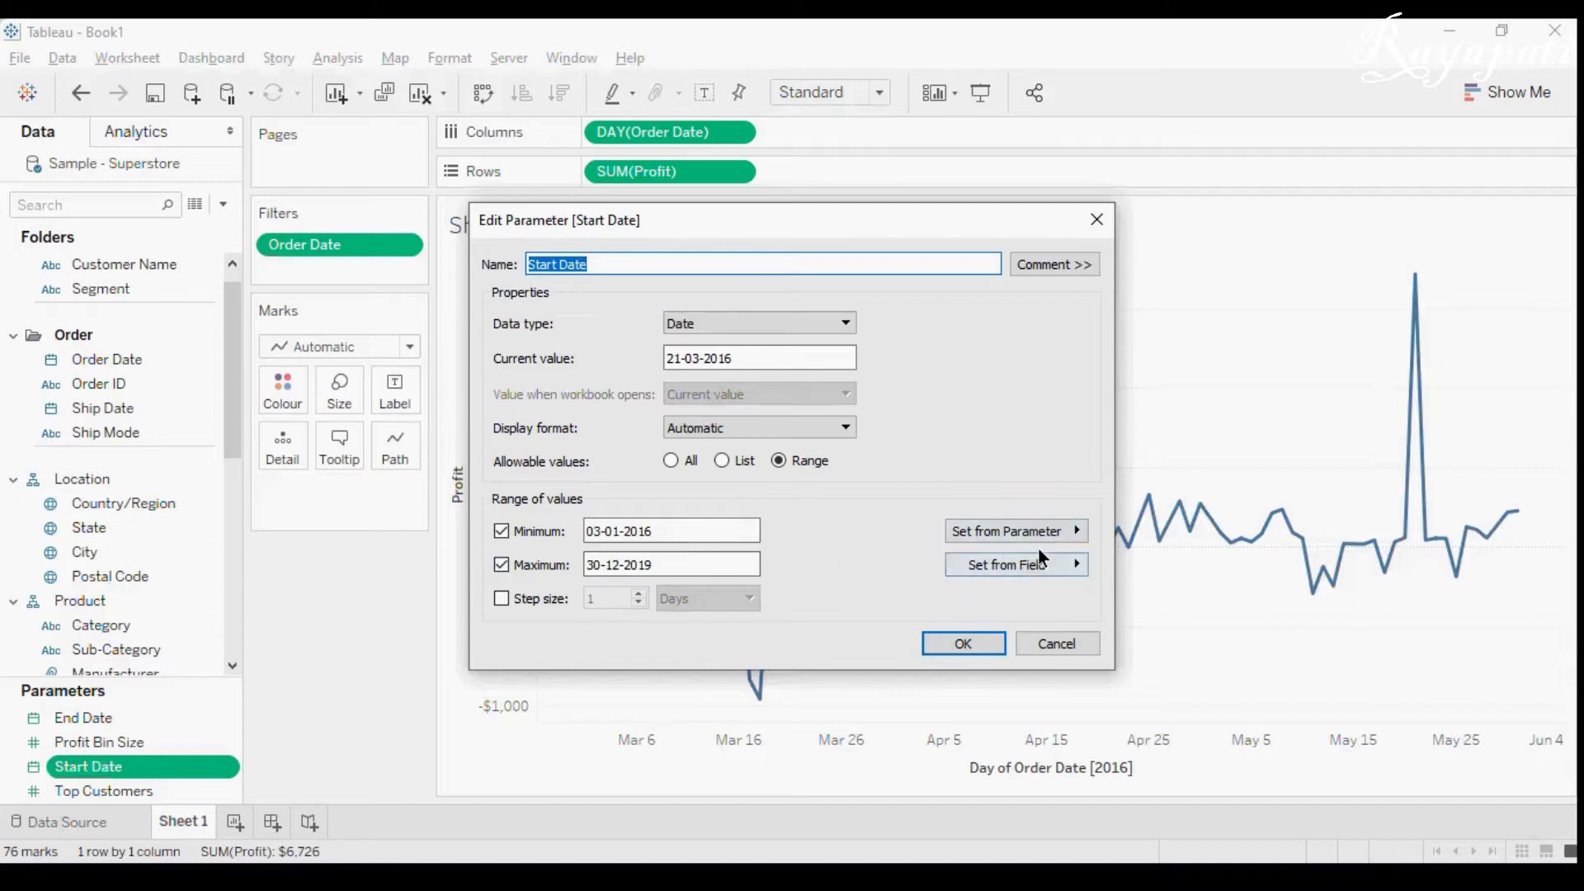
click(980, 642)
right_click(112, 724)
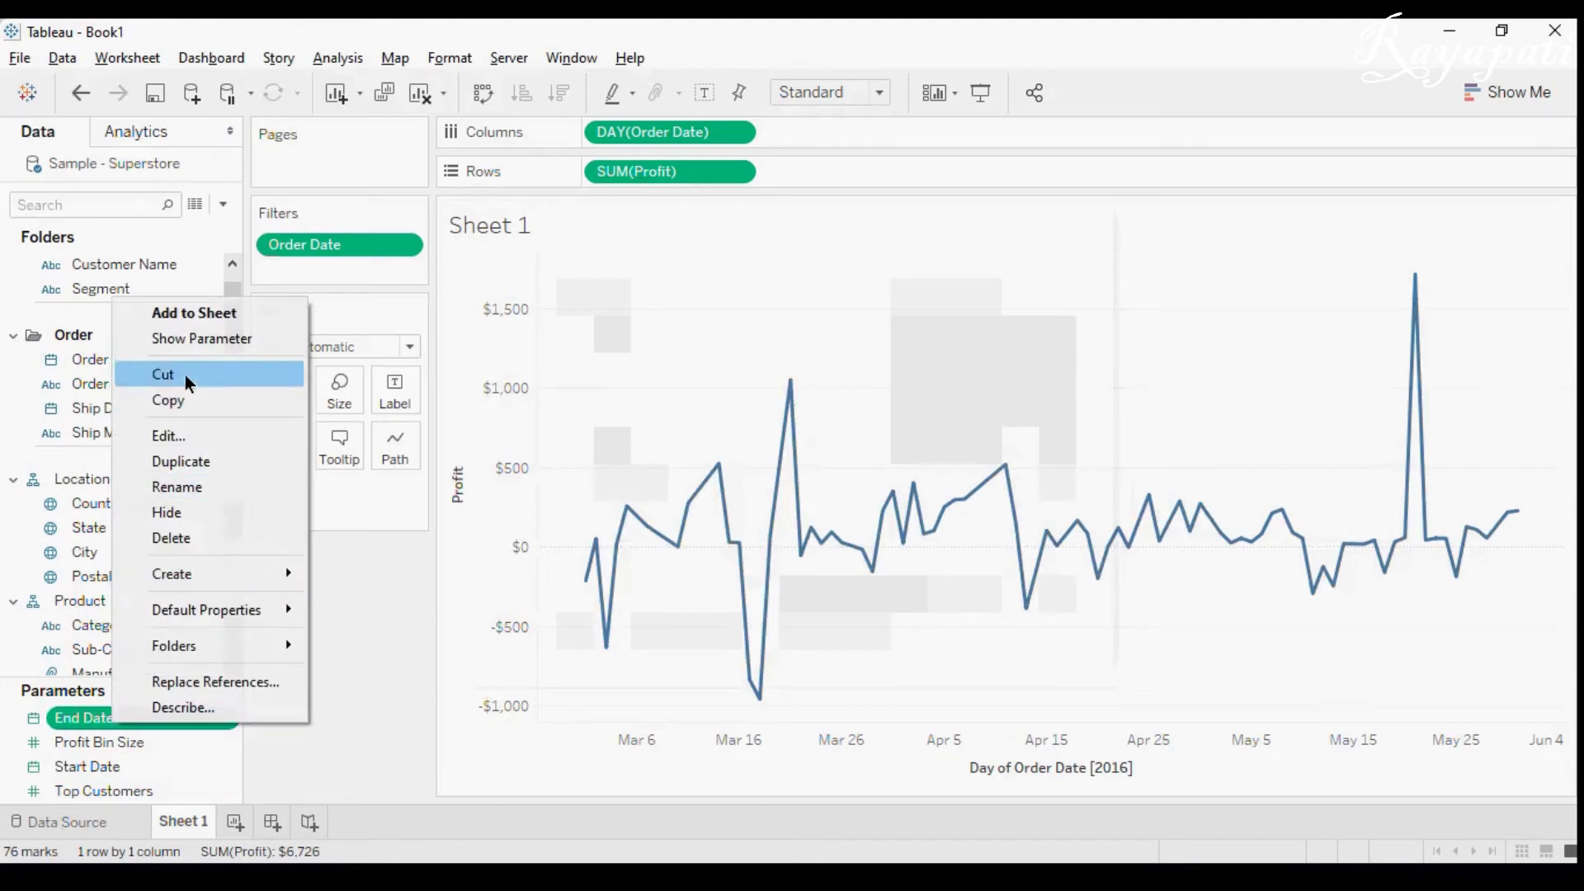
click(188, 435)
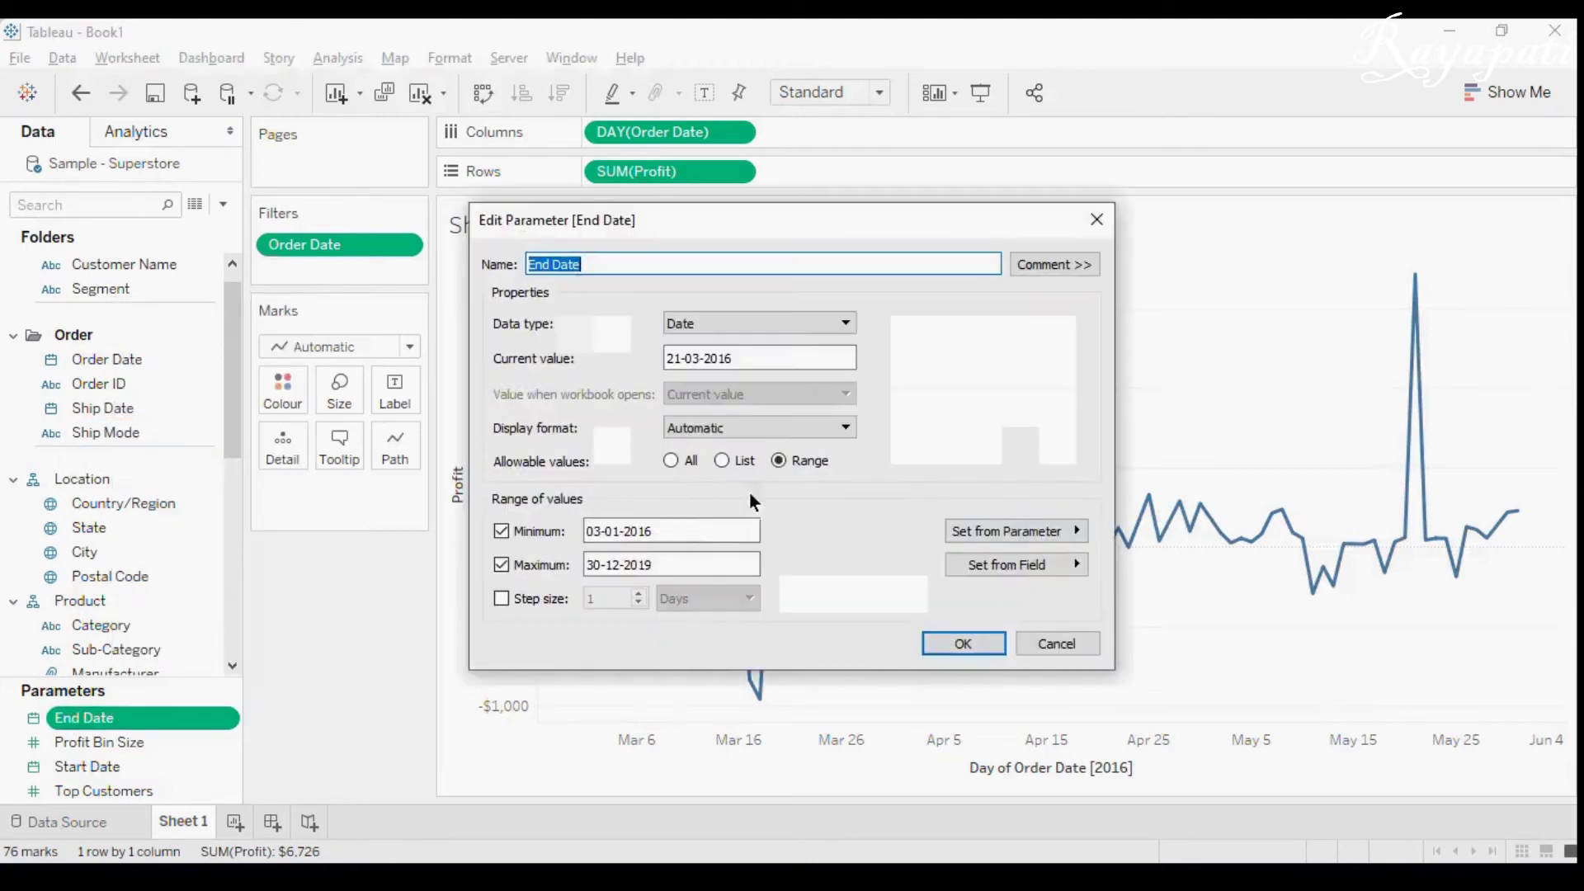
click(980, 648)
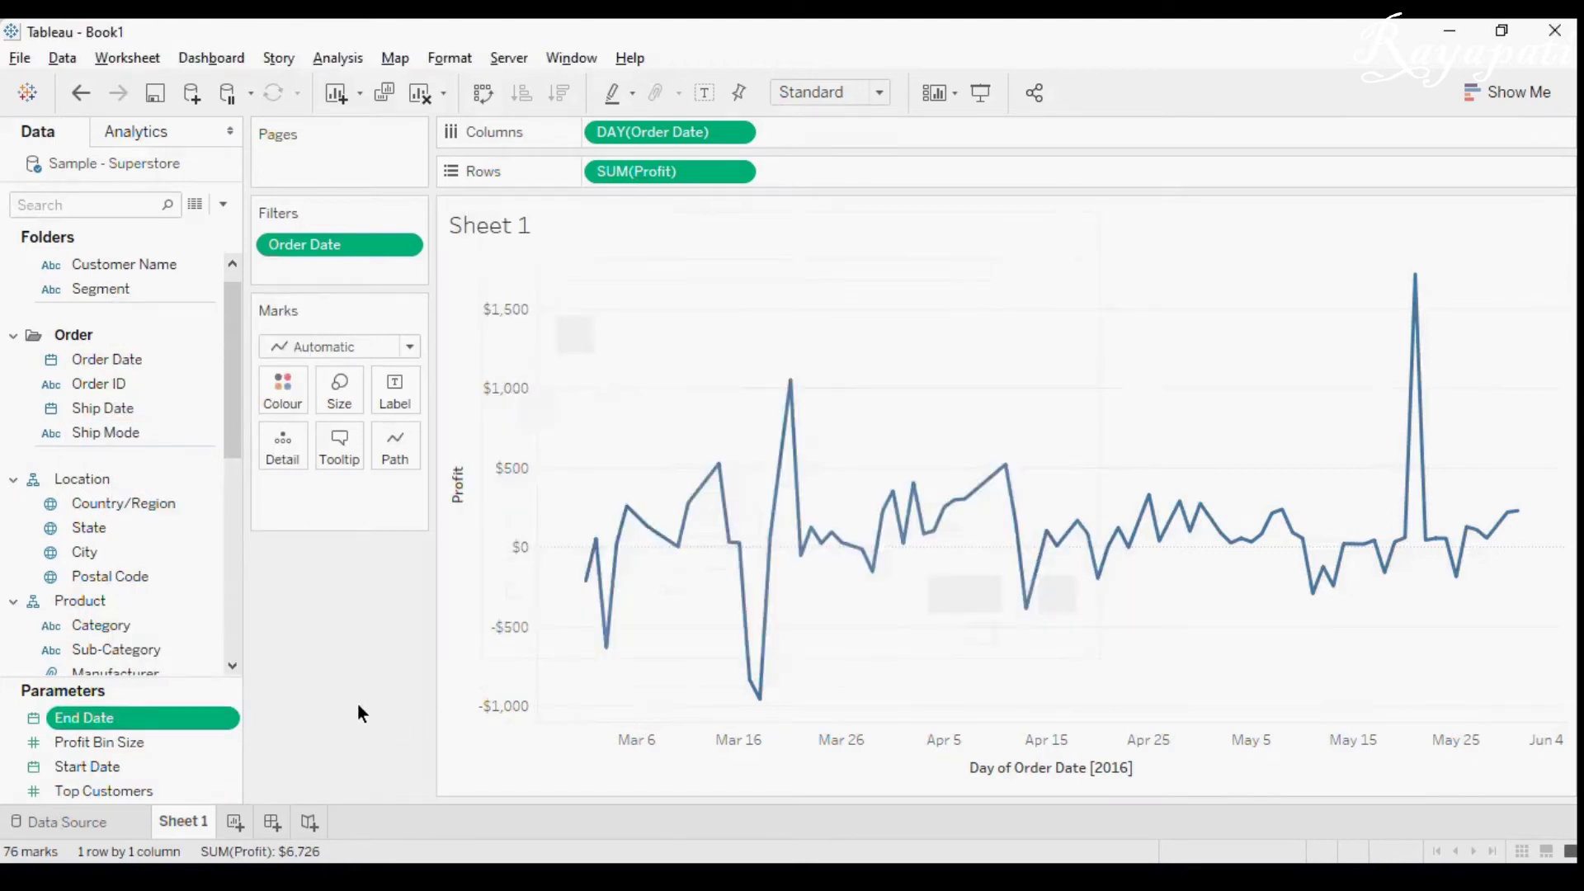
- Create a new calculated field named Range Profit
click(333, 58)
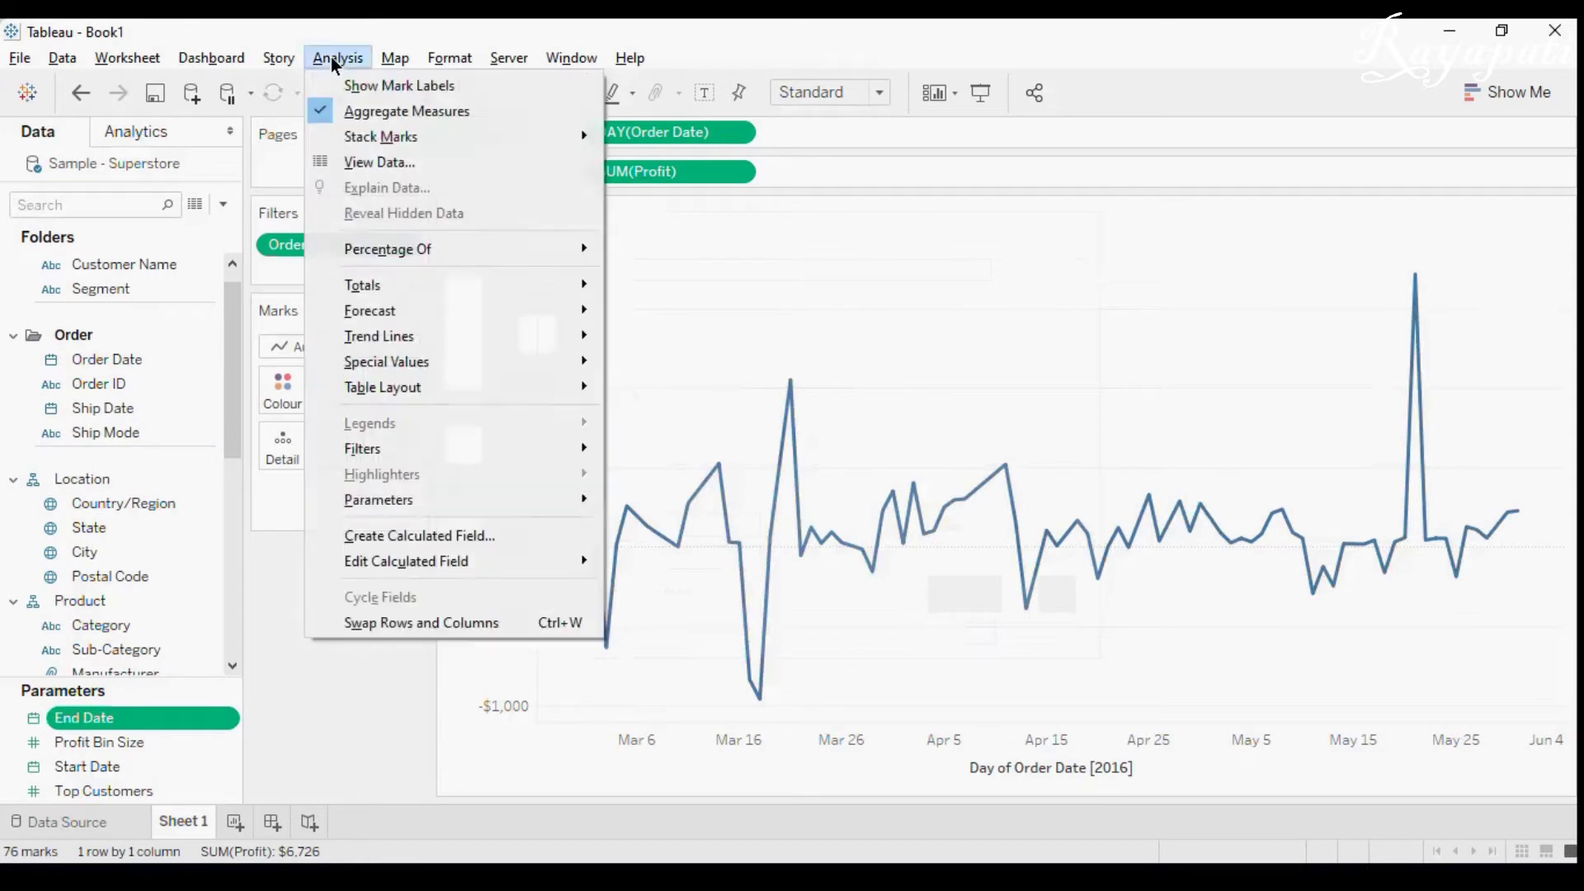
click(418, 534)
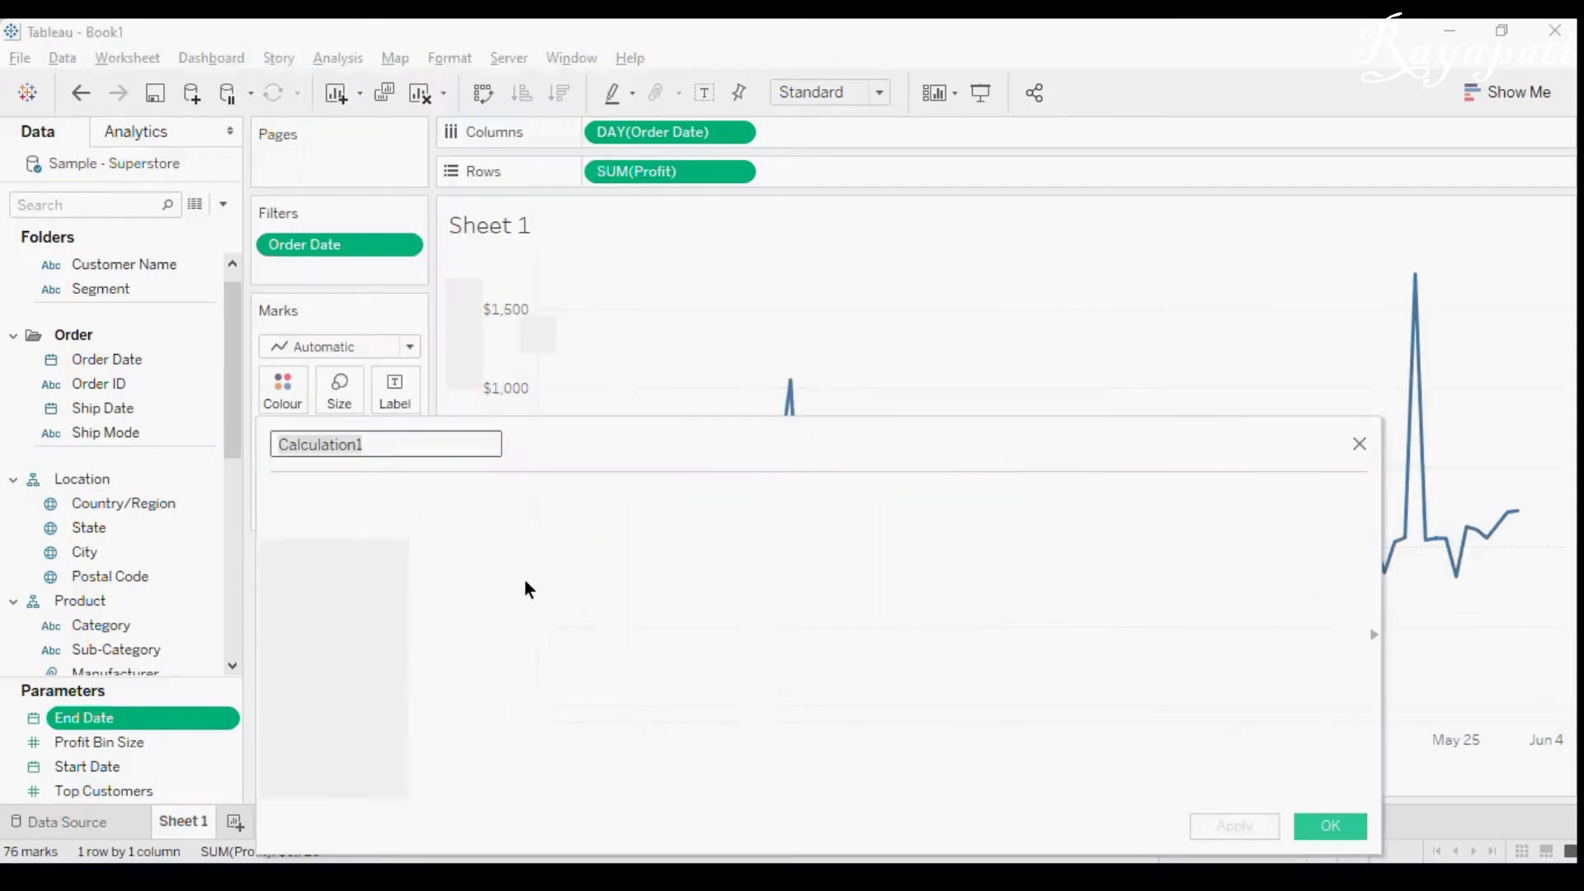
drag(404, 432, 216, 438)
text(Rang)
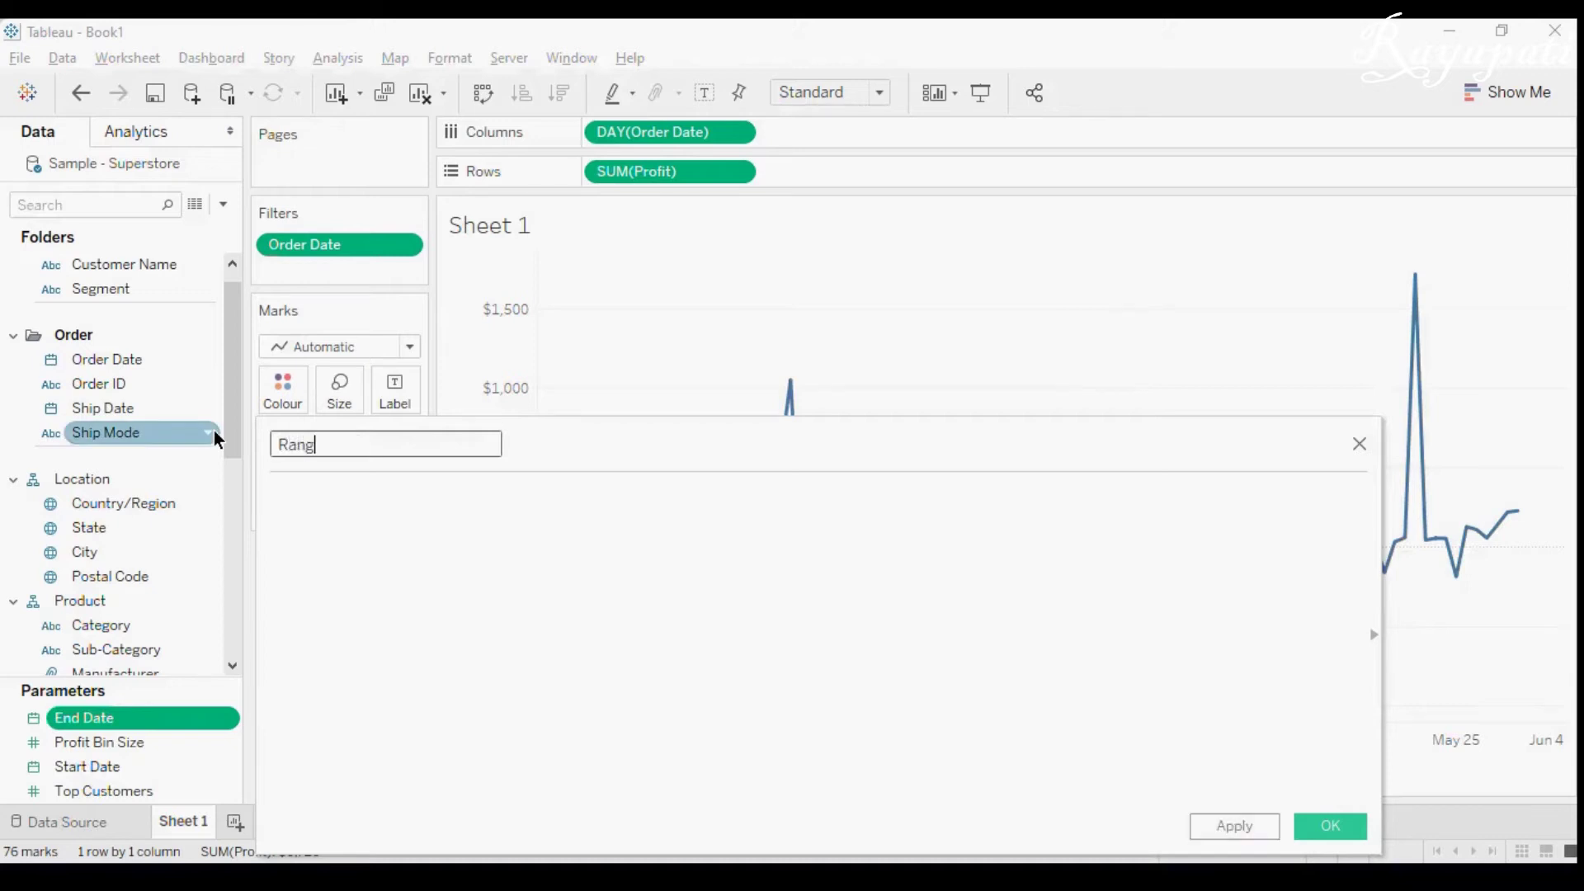
text(e Profit)
click(435, 554)
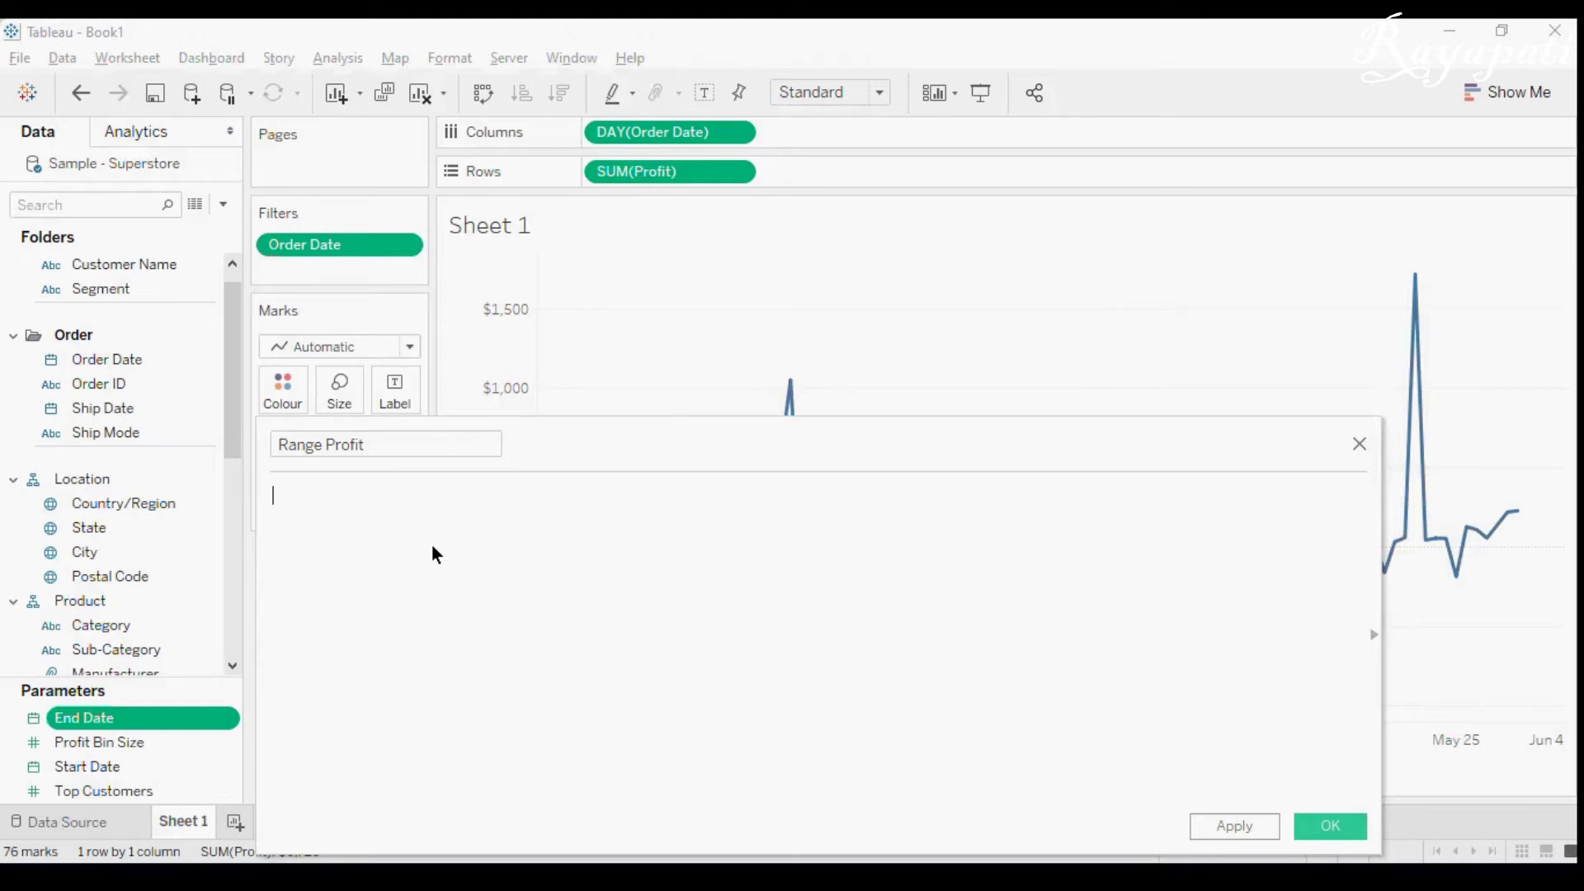
- Begin the Range Profit formula with "{ If [Order Date] >= [Start Date] and [Order Date] <= [End Date]"
text(If [Or)
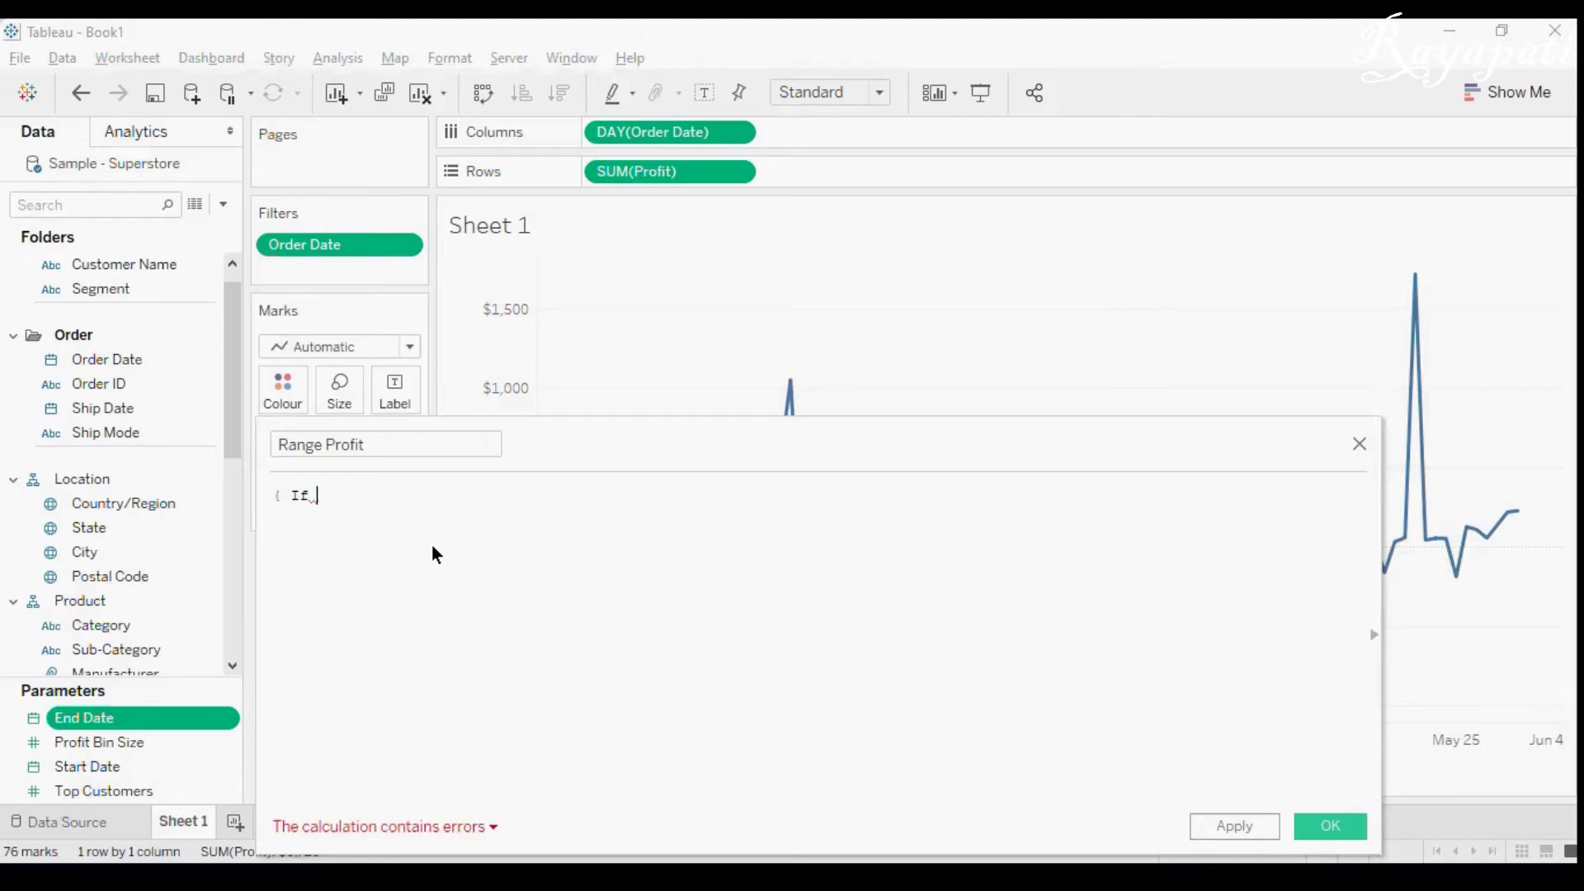
text(d)
key(Return)
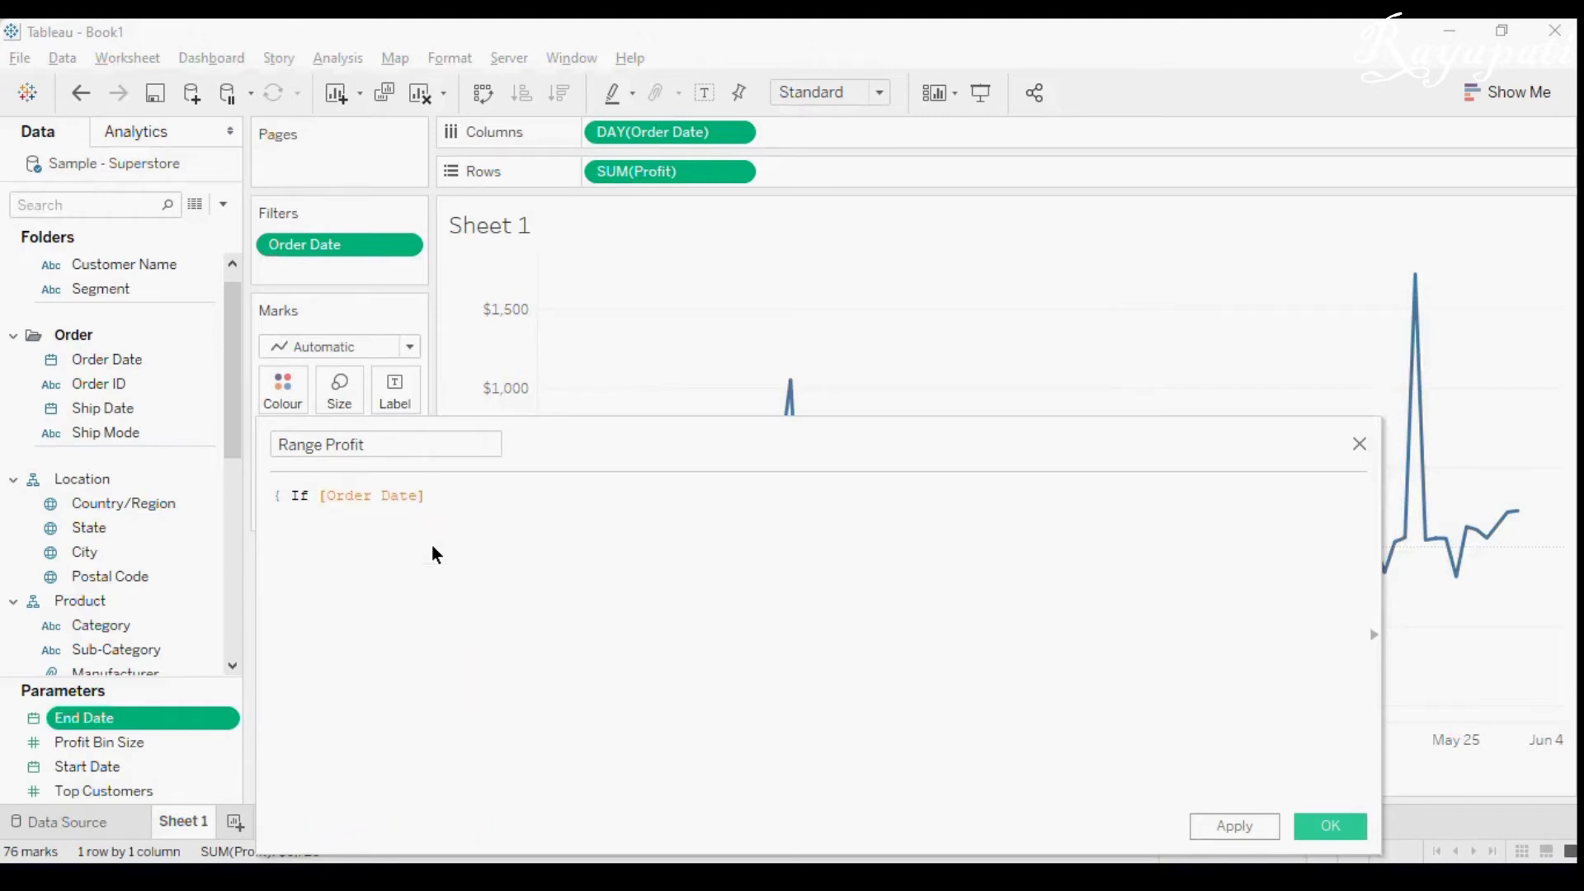
text(>= [Sta)
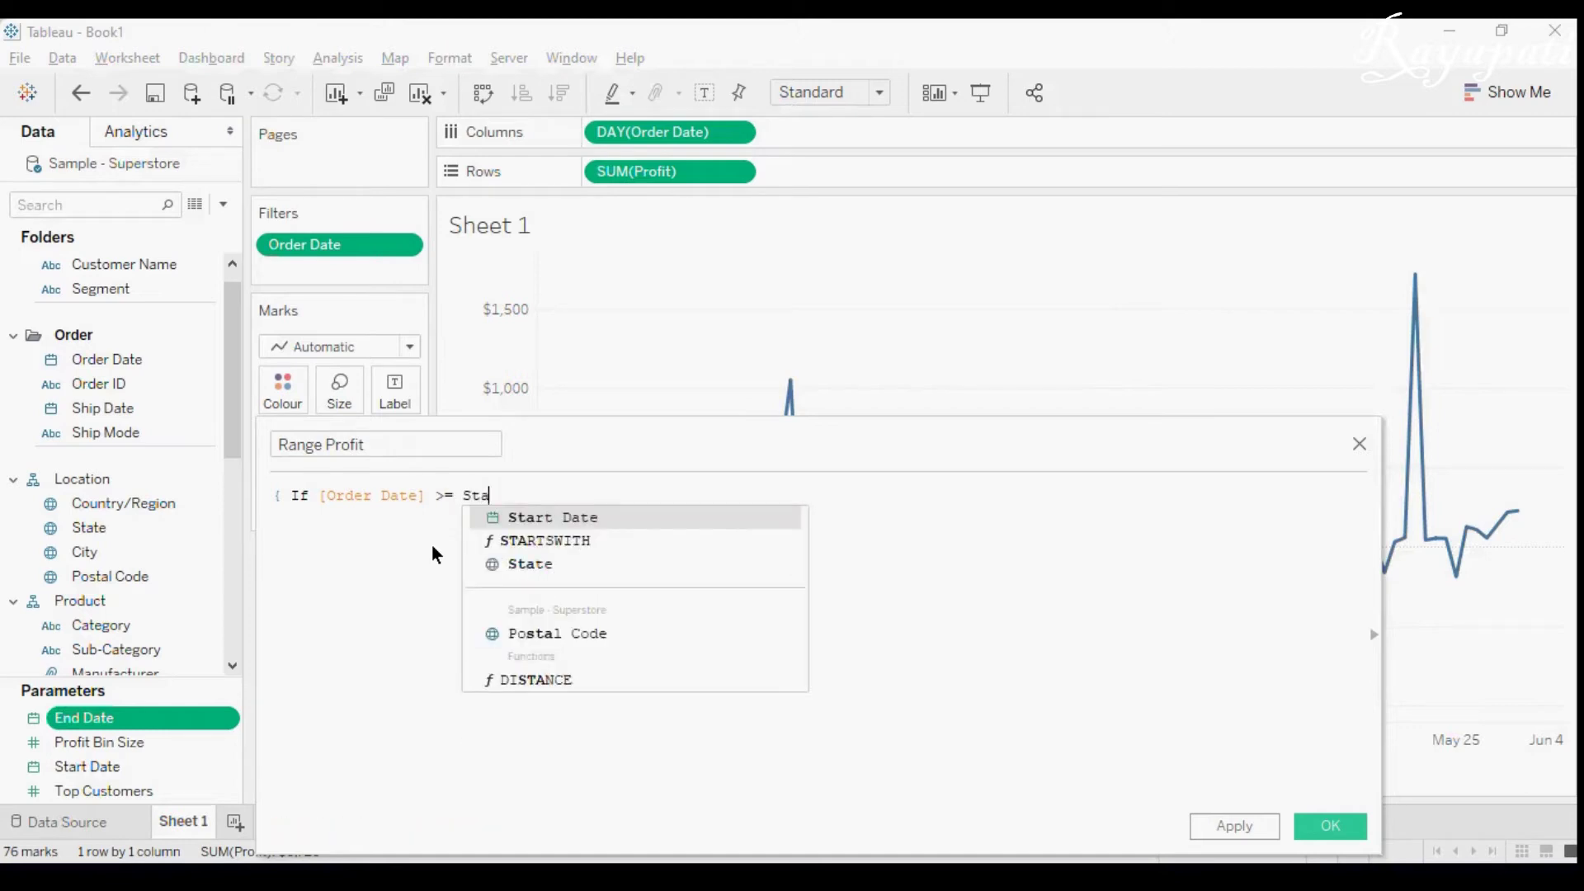
key(Return)
text(an)
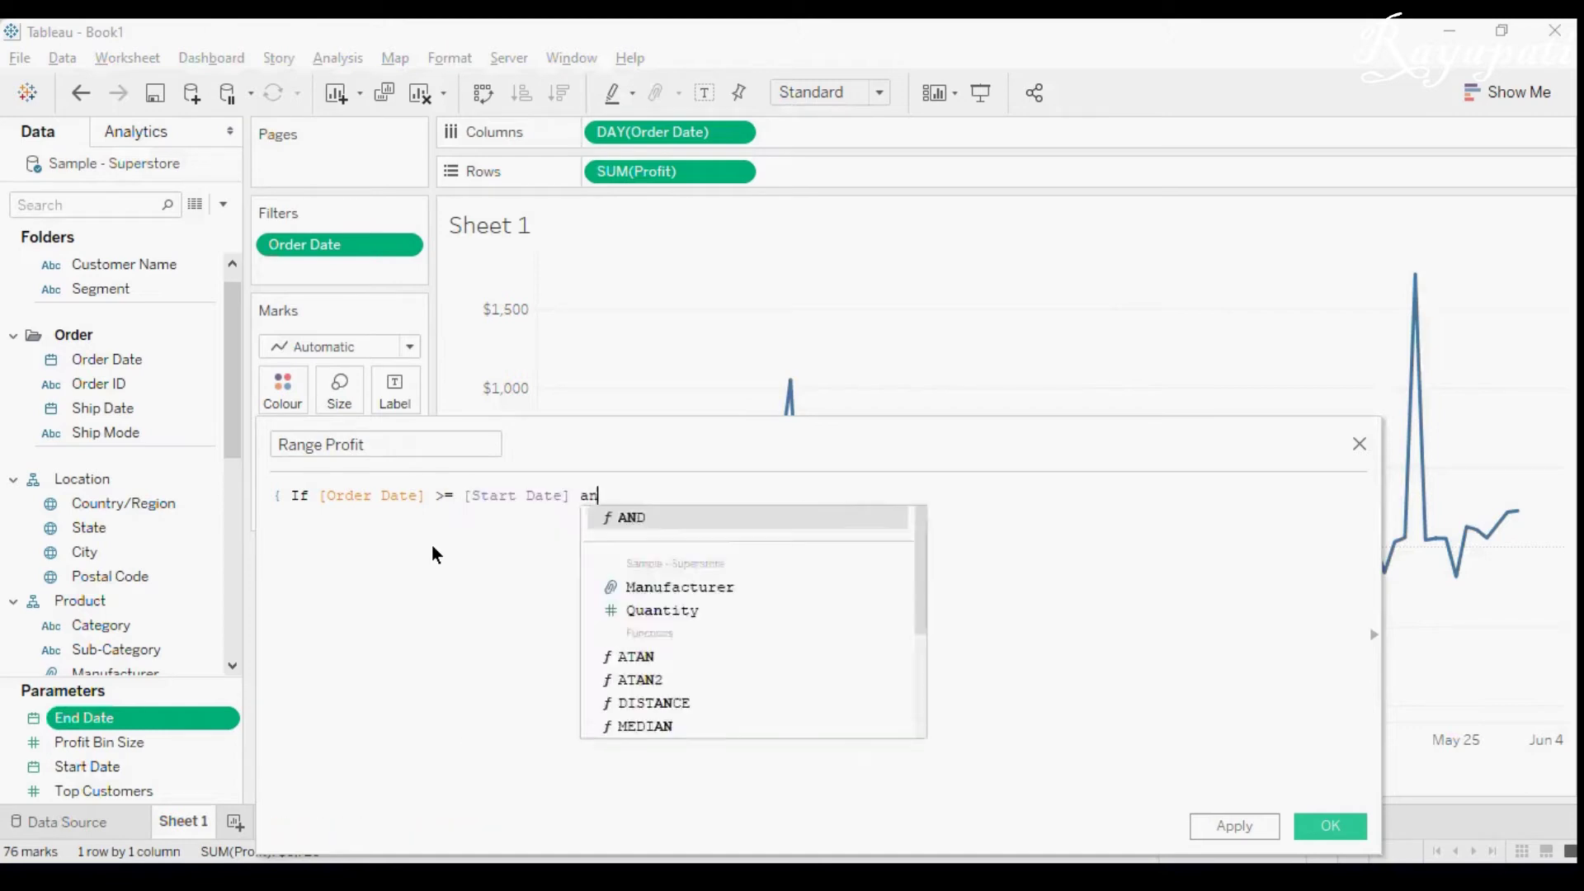
text(d Ord)
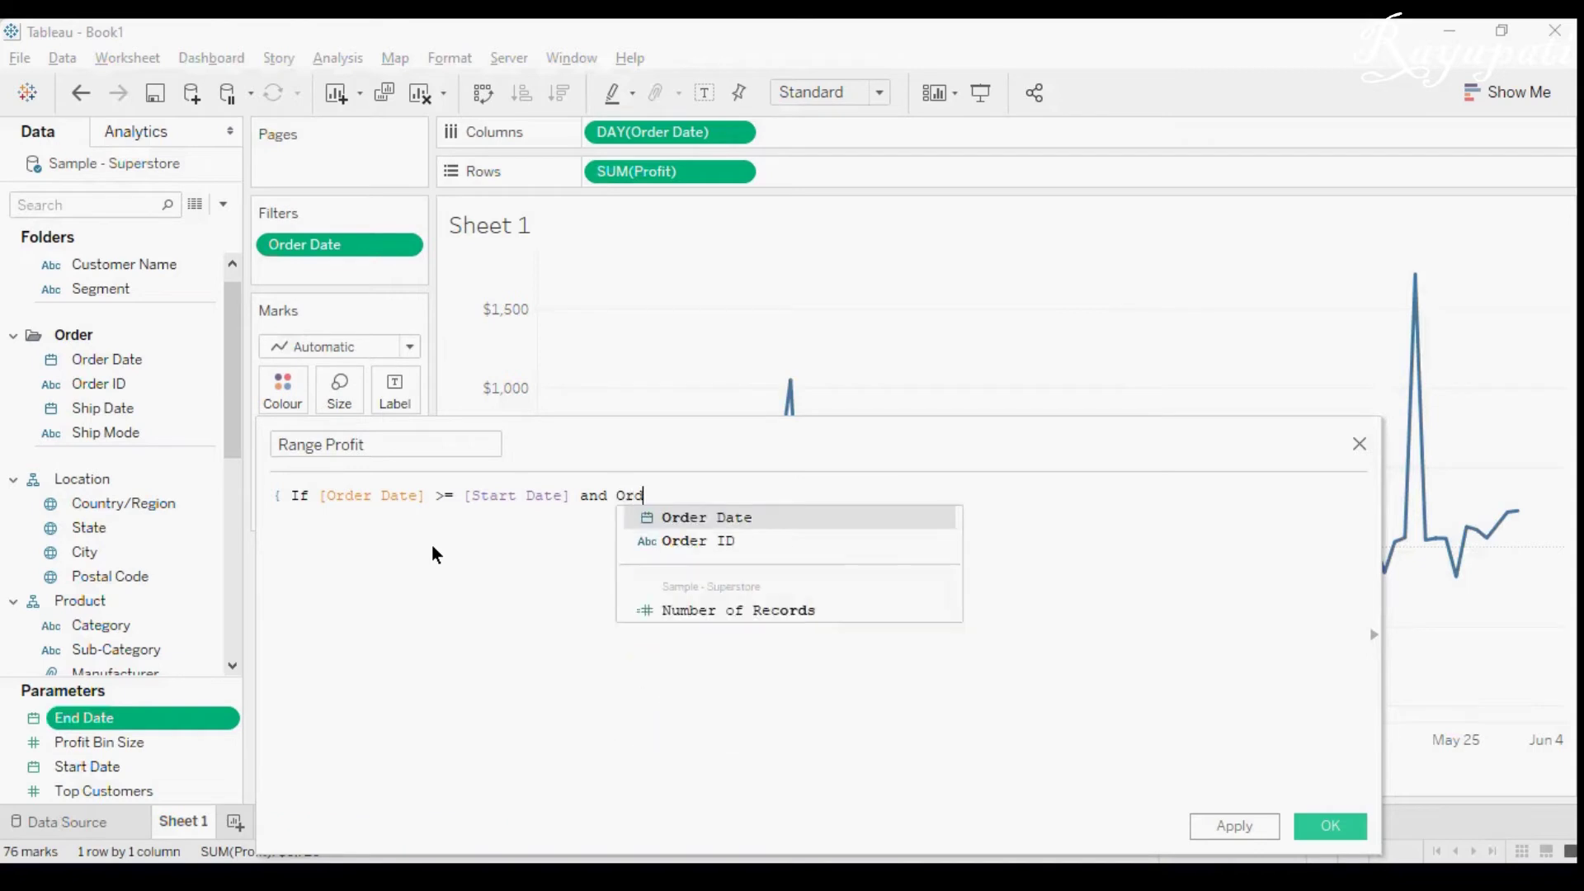
key(Return)
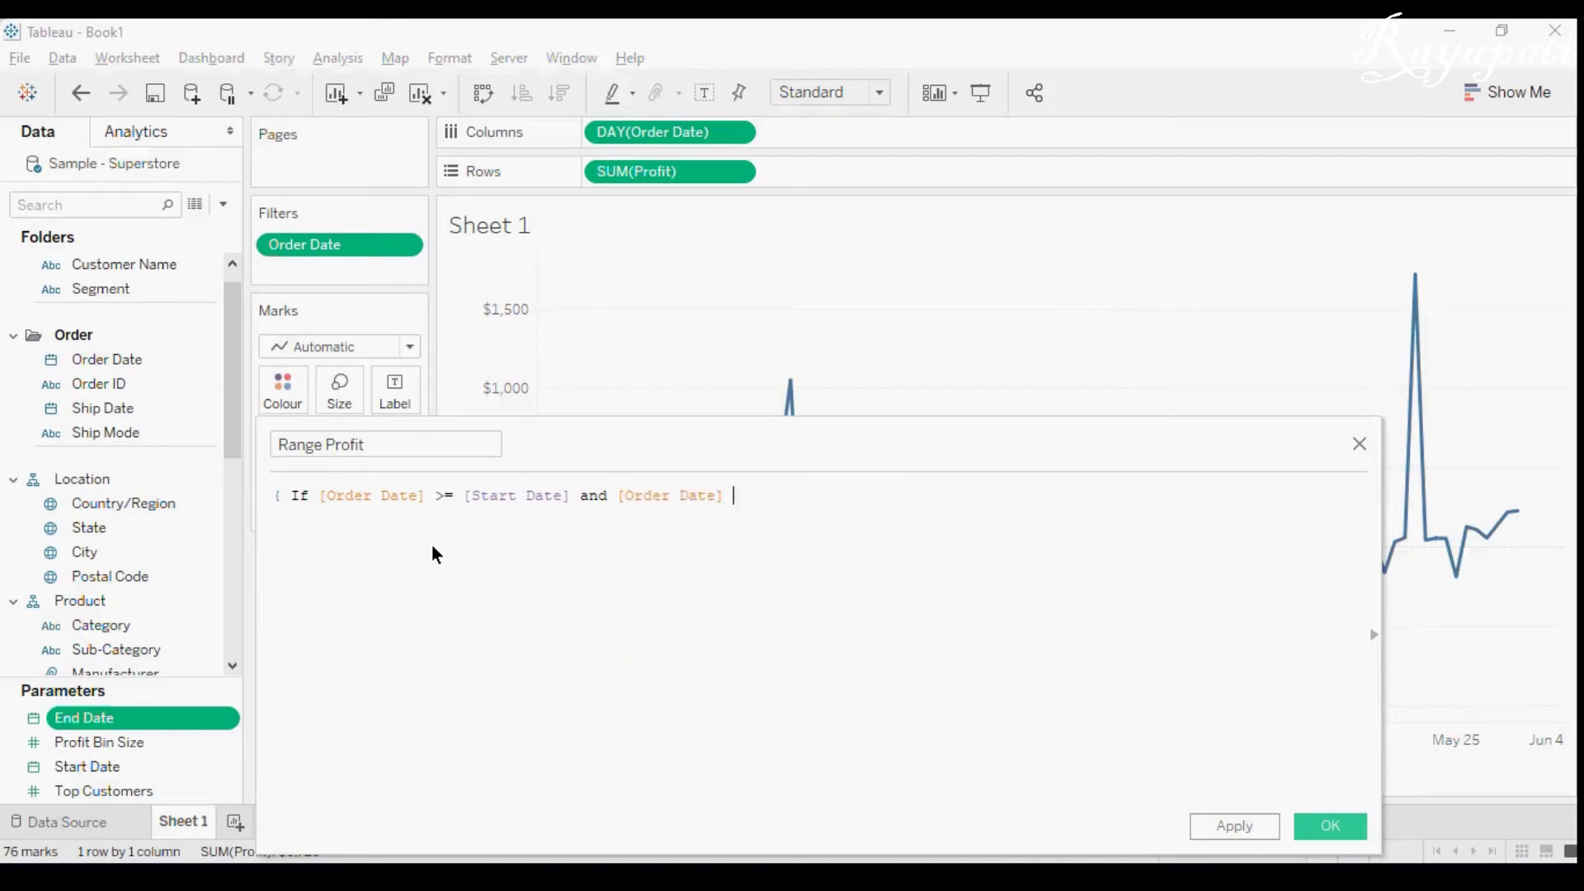
text(<= End)
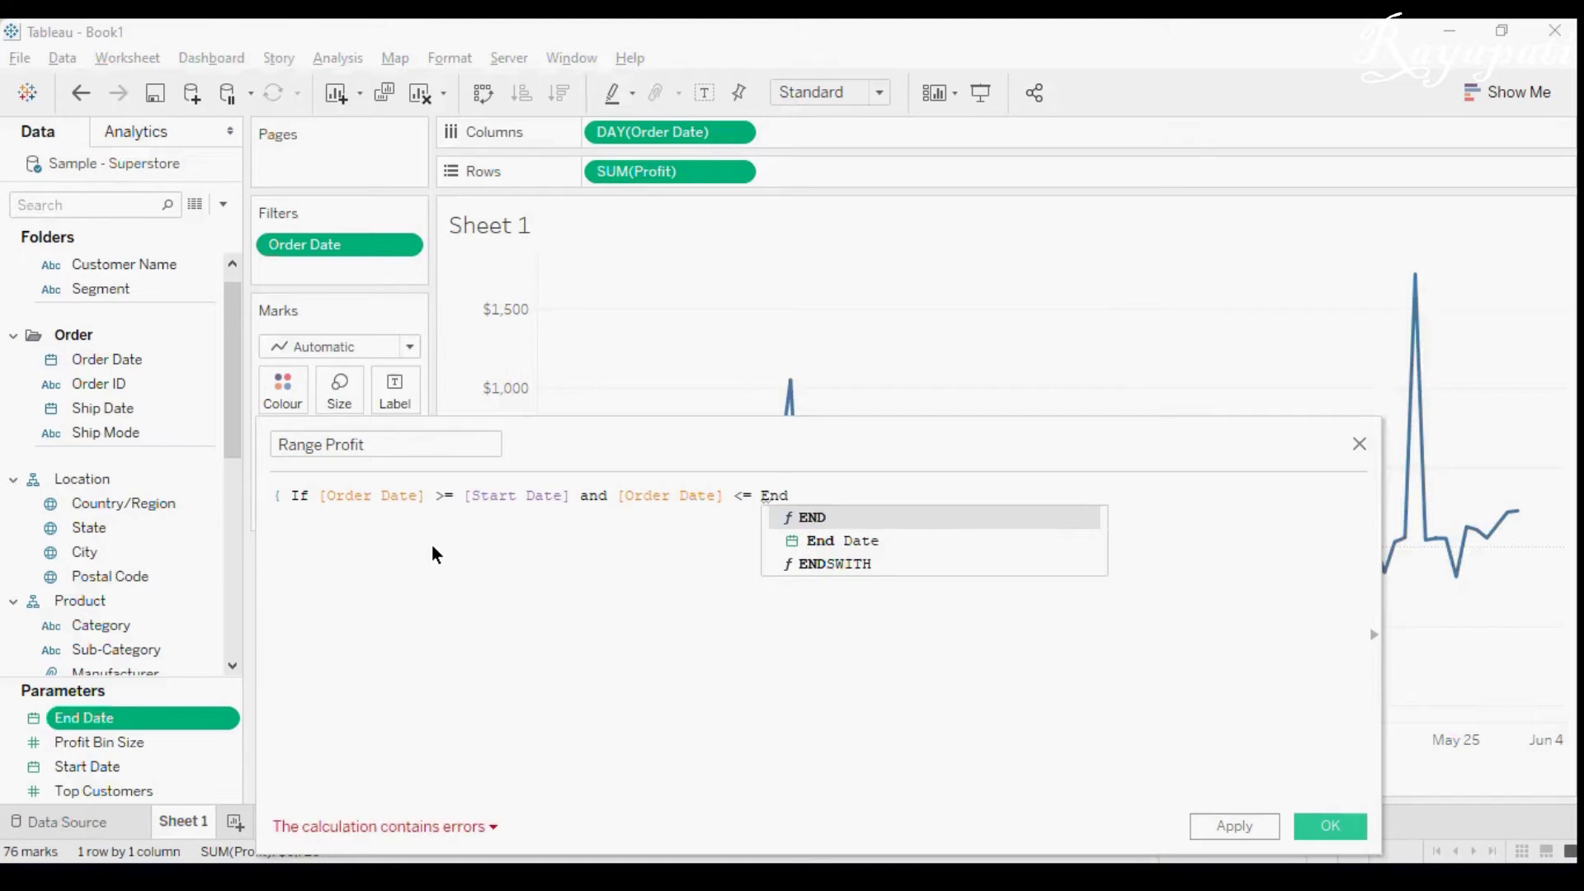
key(Down)
key(Return)
- Complete the condition with "Then [Profit]" and, on a new line, "Else NUll End", then close the curly bracket
text(Then)
text( [)
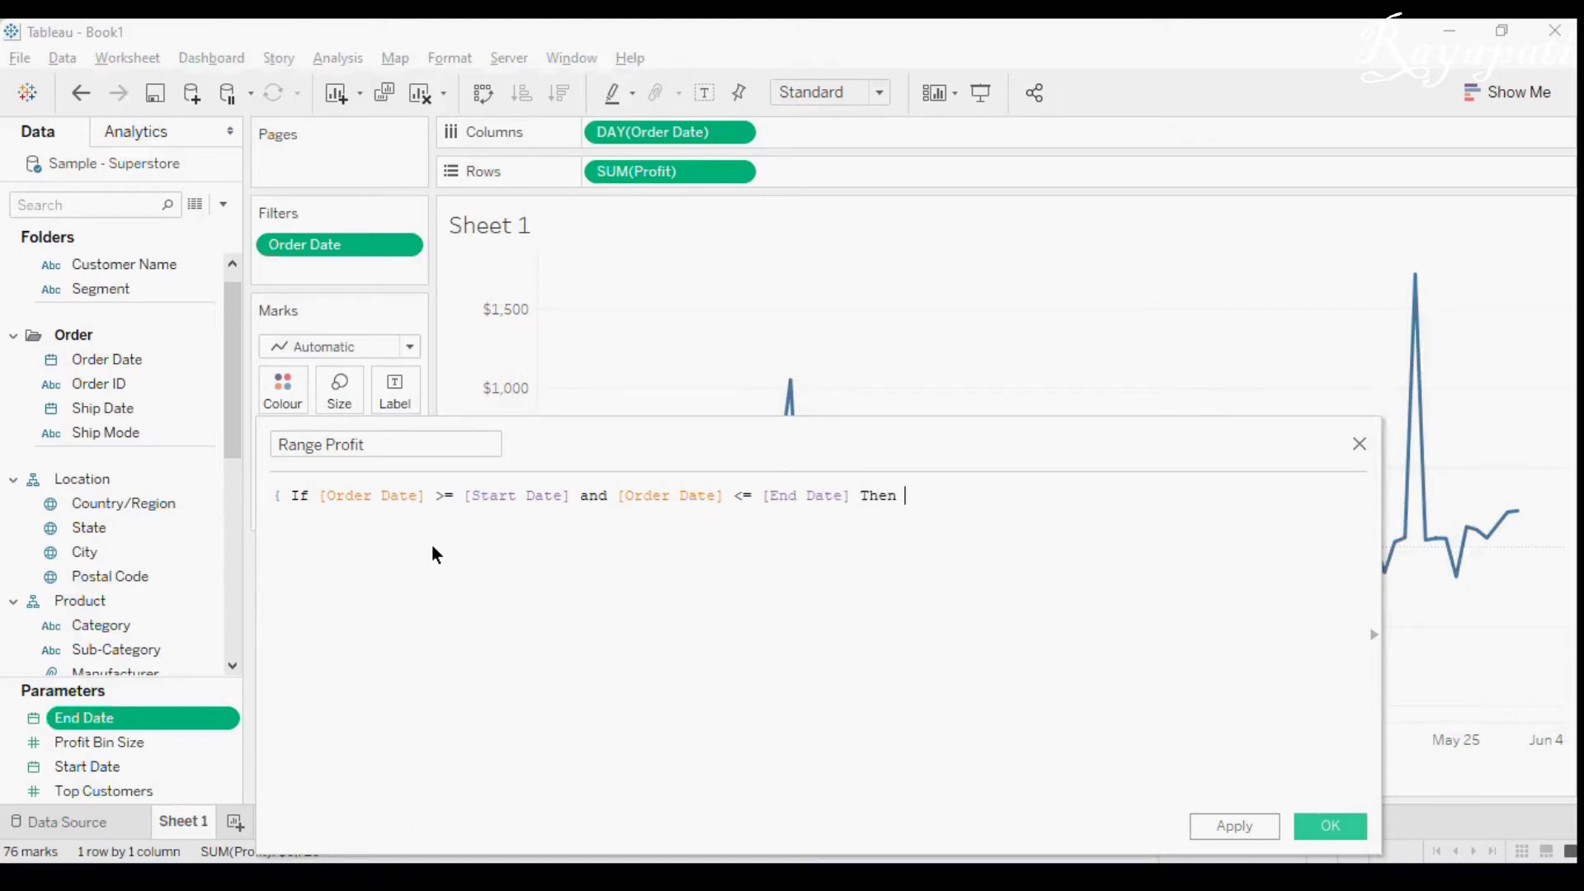
text(Prof)
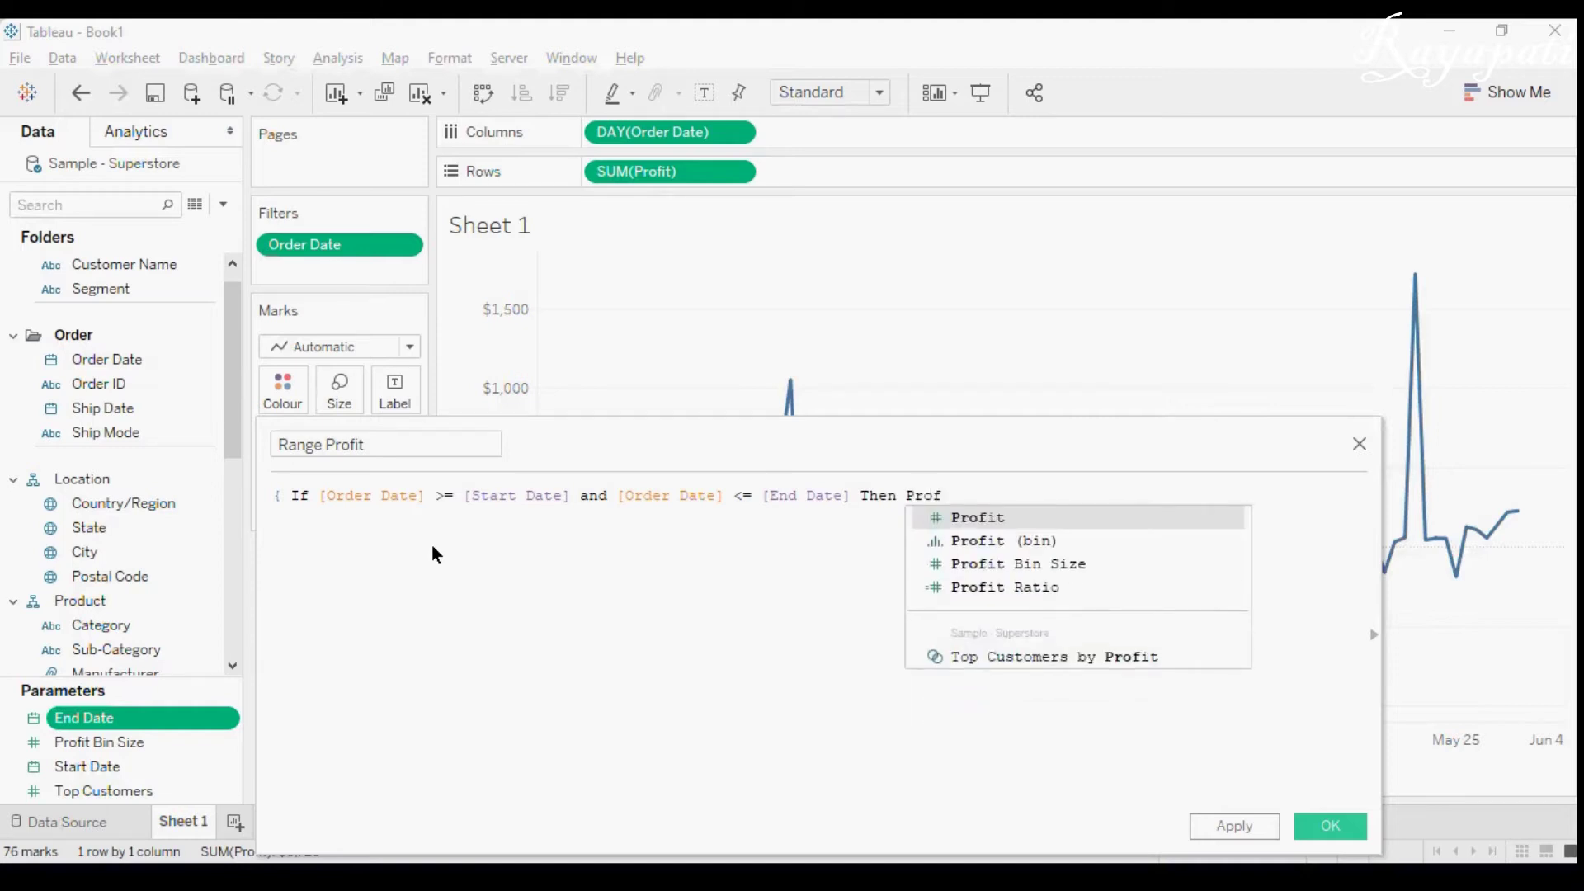
key(Return)
key(Return)
text(Else NUll End)
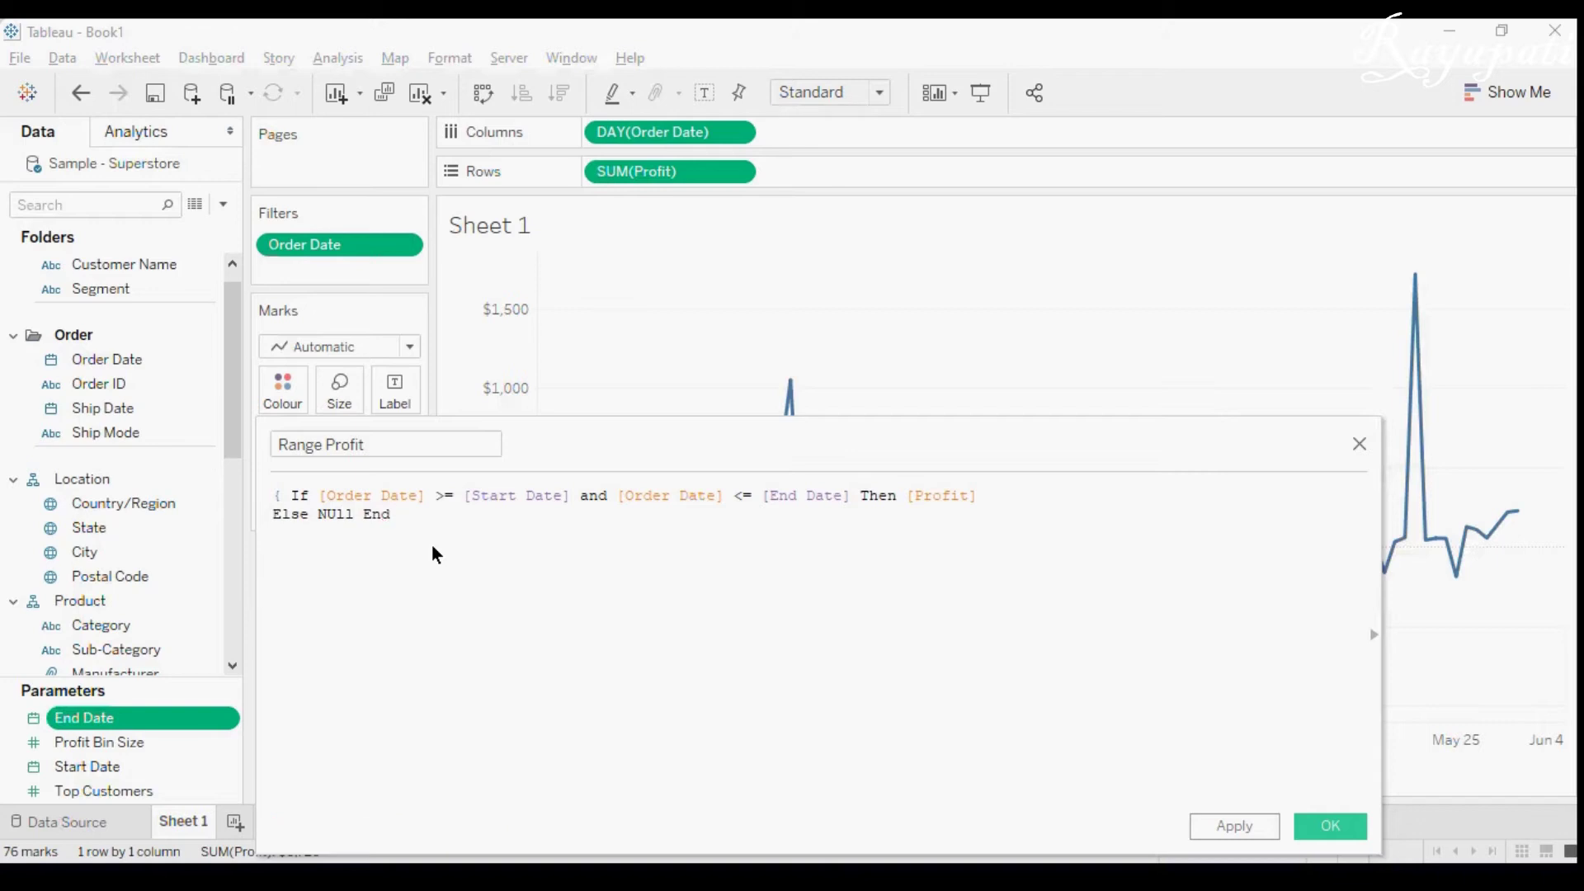
text( })
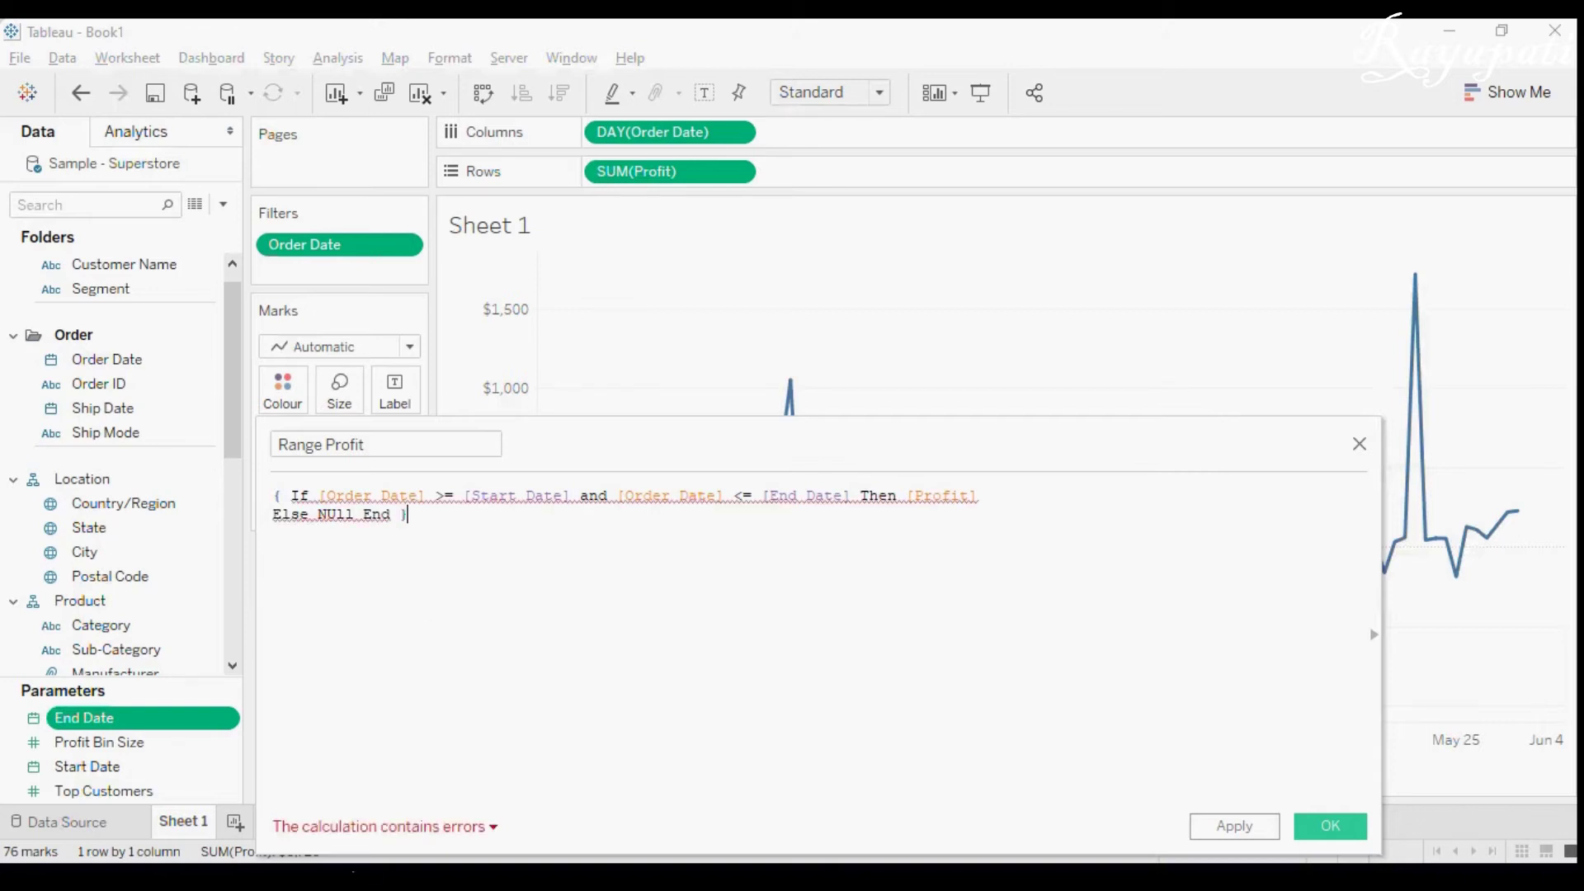
- Wrap the If expression in Sum( ) inside the curly brackets and save the Range Profit calculation
click(285, 498)
text(Sum)
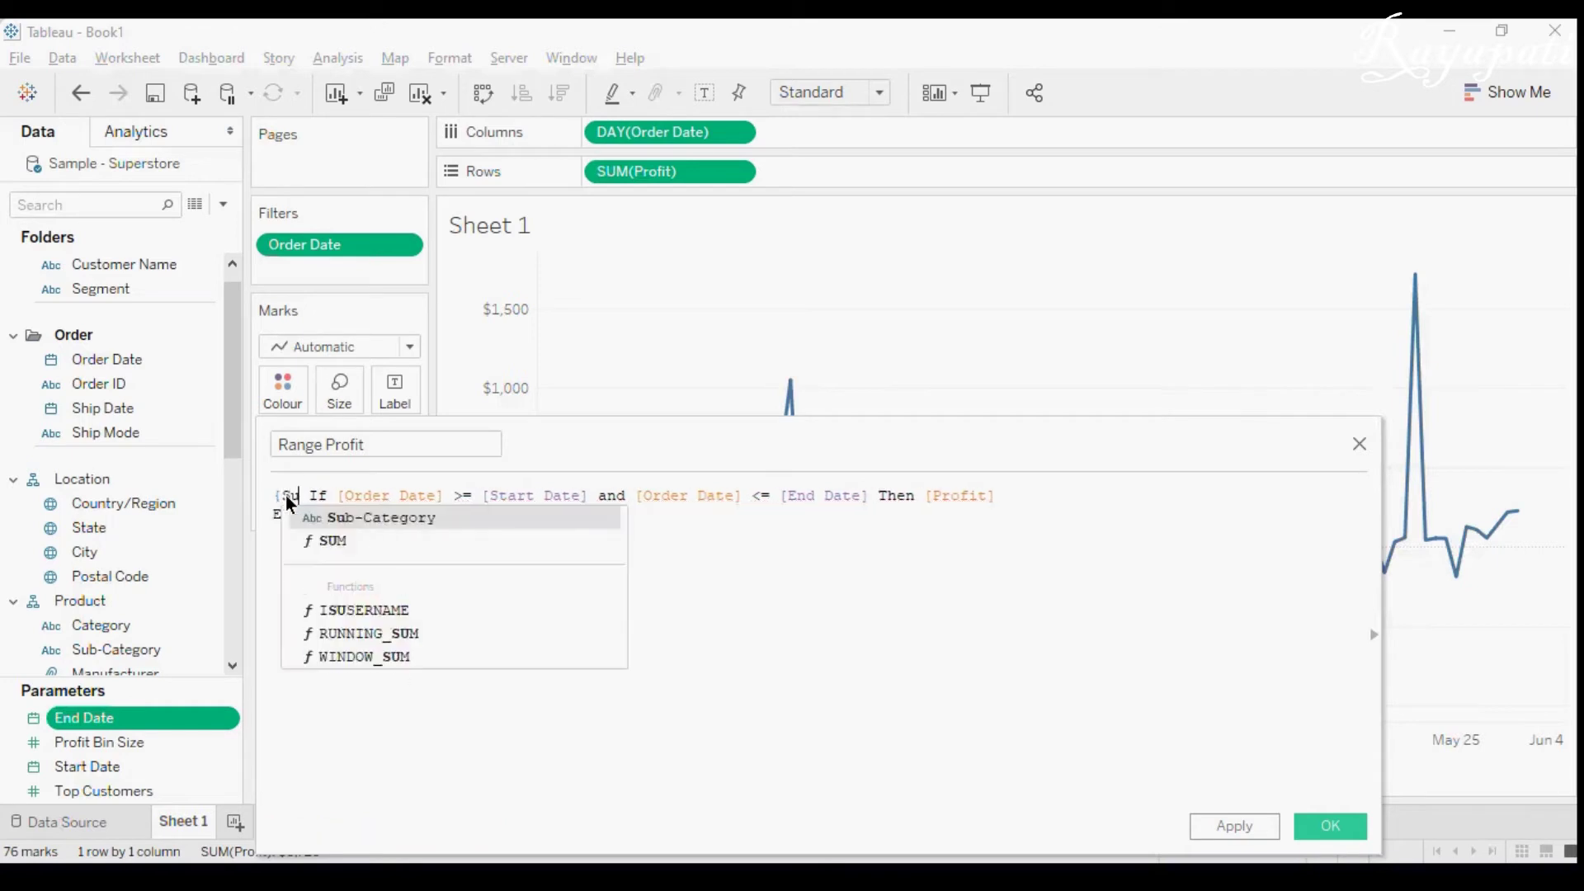
text(()
click(409, 514)
text())
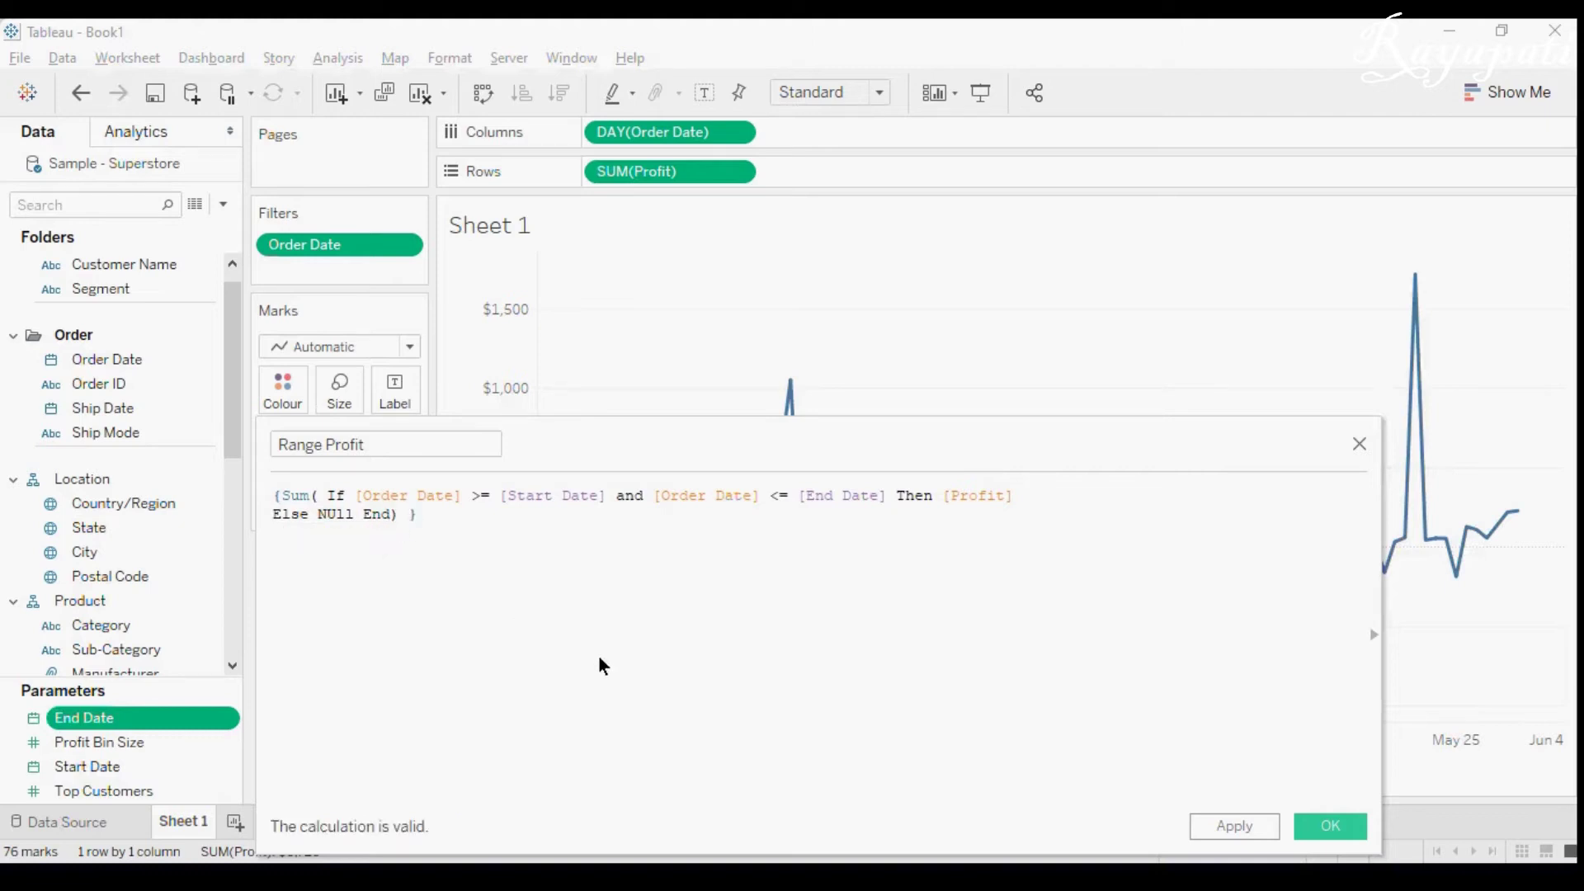
click(287, 496)
drag(287, 496, 311, 498)
click(1233, 827)
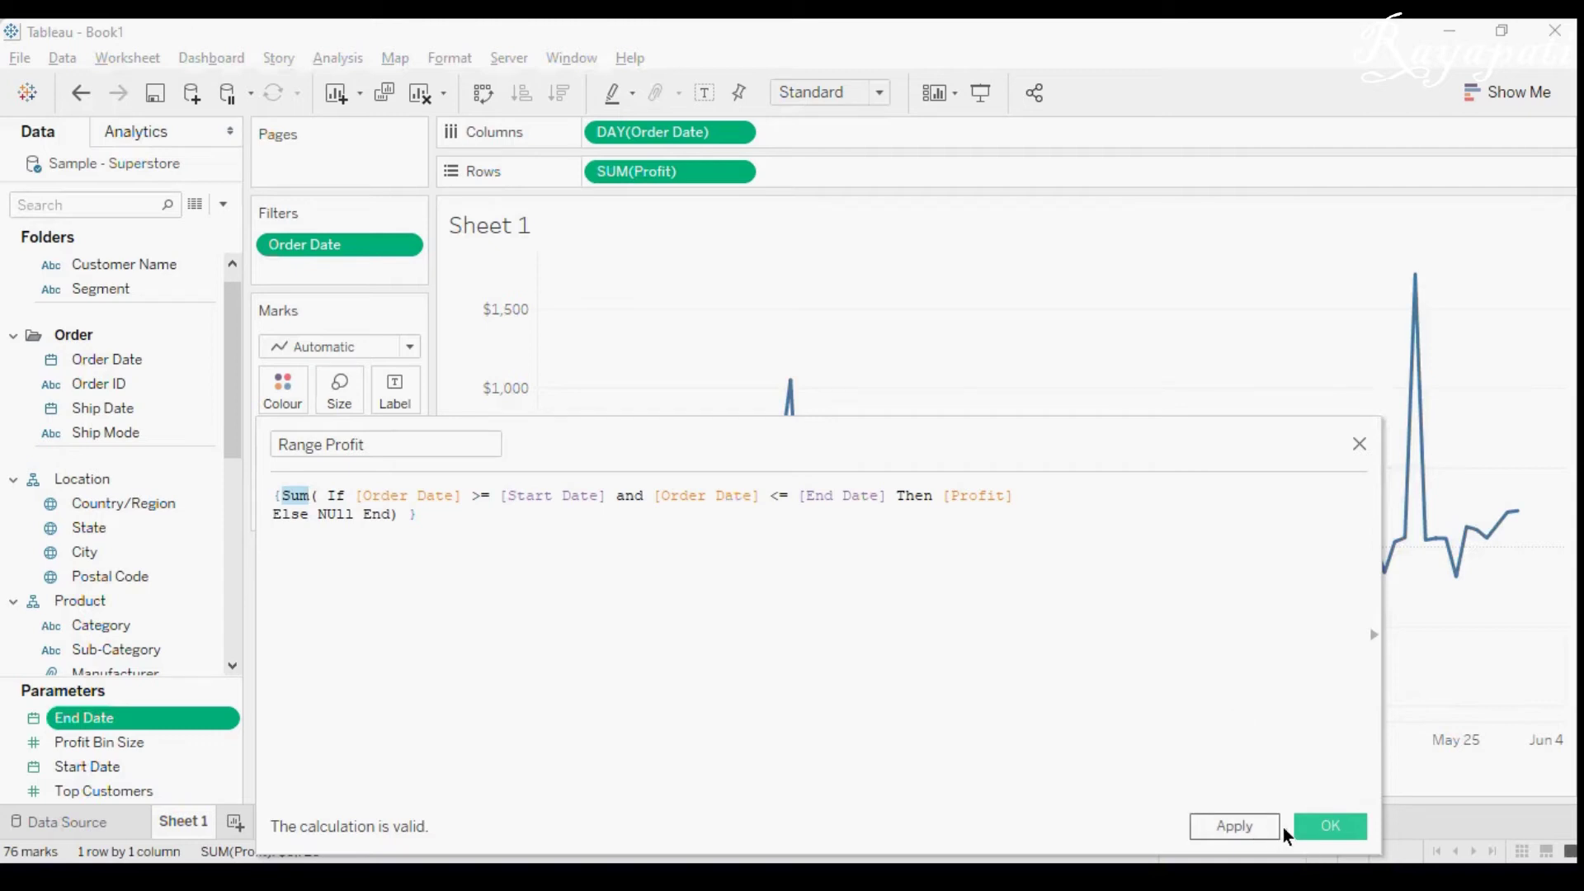
click(1324, 824)
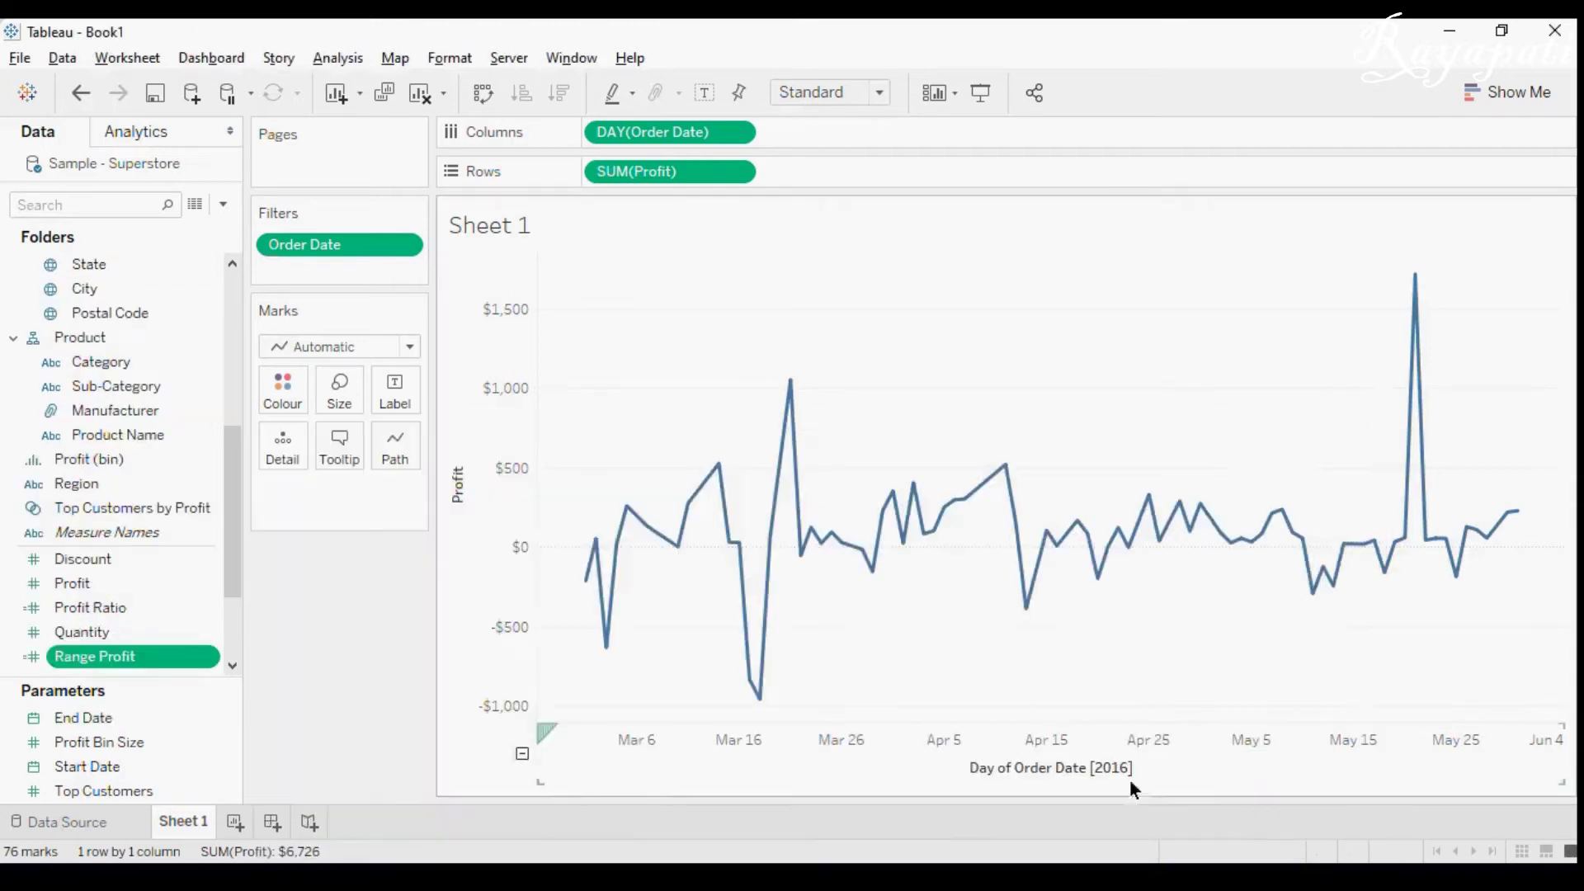
- Create a new worksheet and list Order Date on Rows as discrete exact dates
click(235, 822)
scroll(236, 449, up, 1)
drag(237, 458, 227, 265)
drag(124, 382, 668, 170)
click(731, 170)
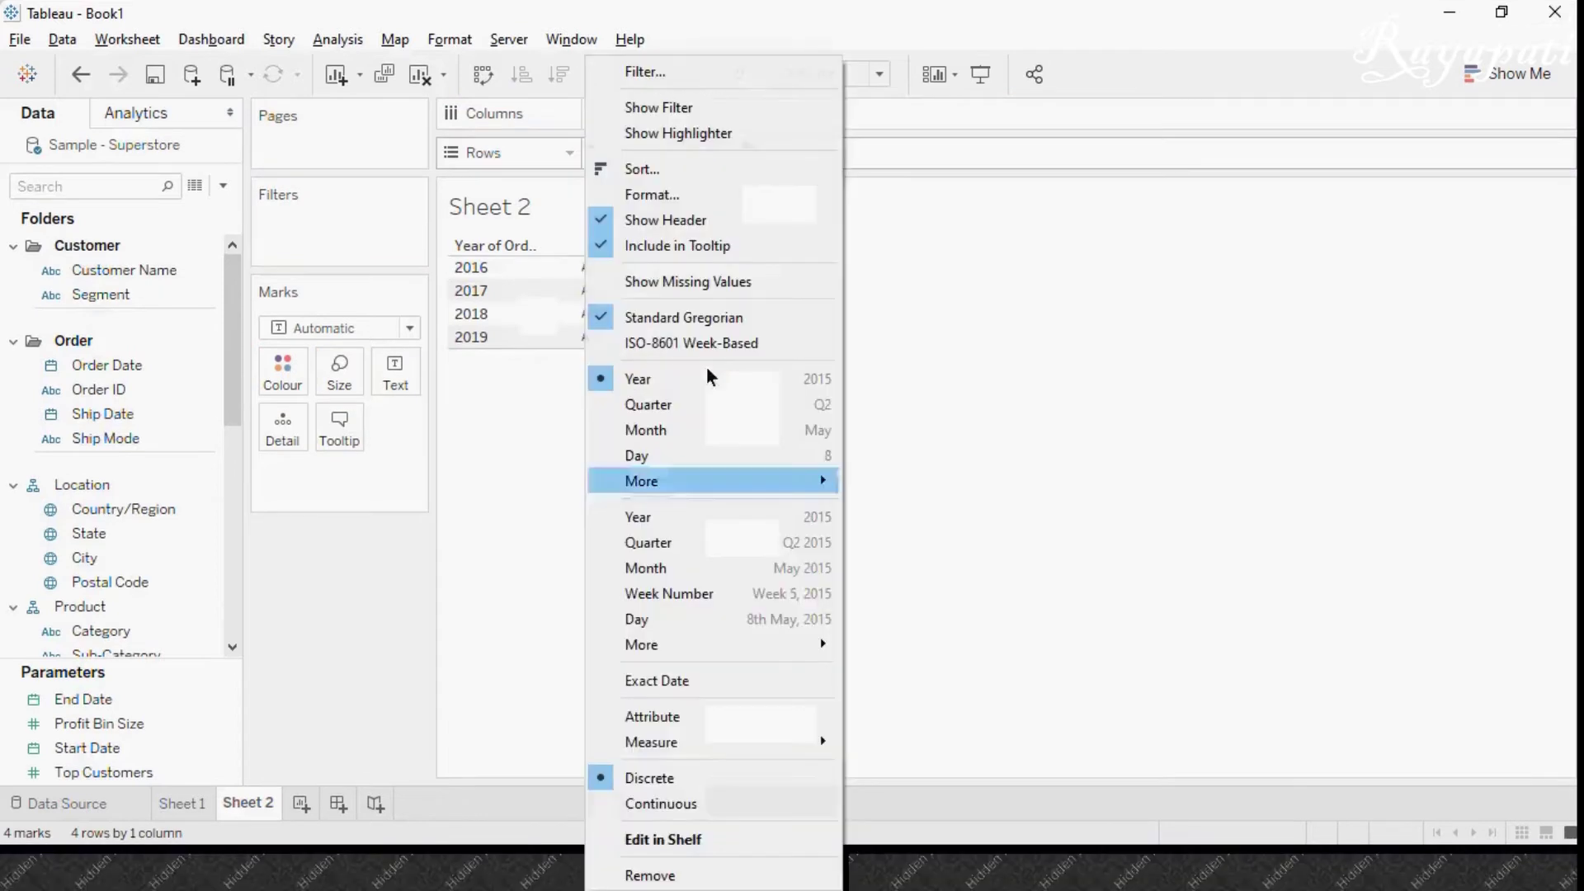
click(658, 683)
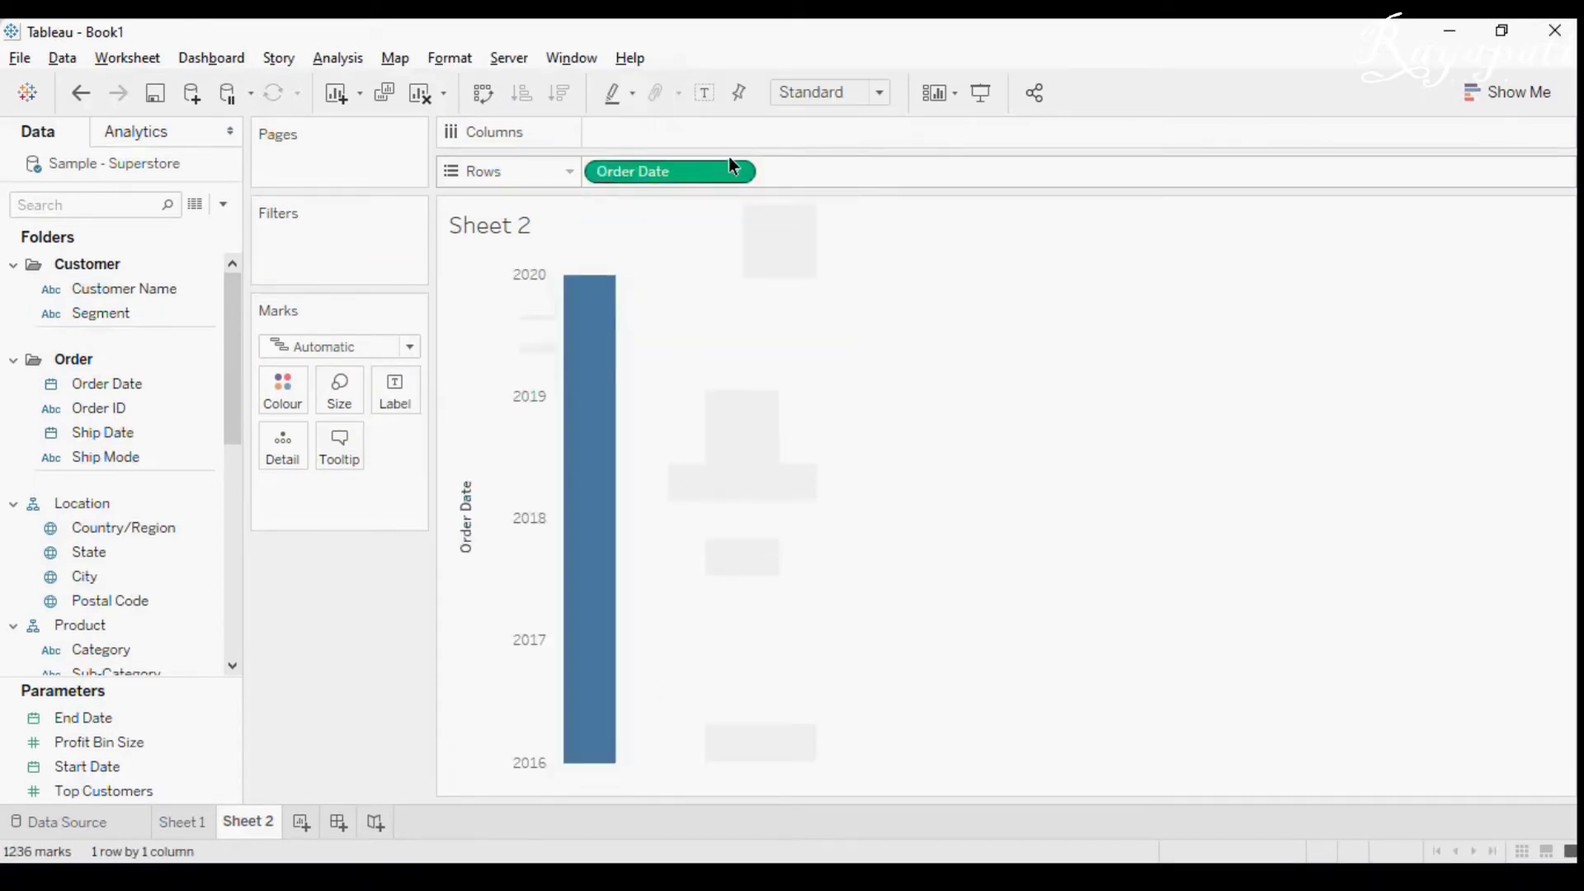
click(738, 175)
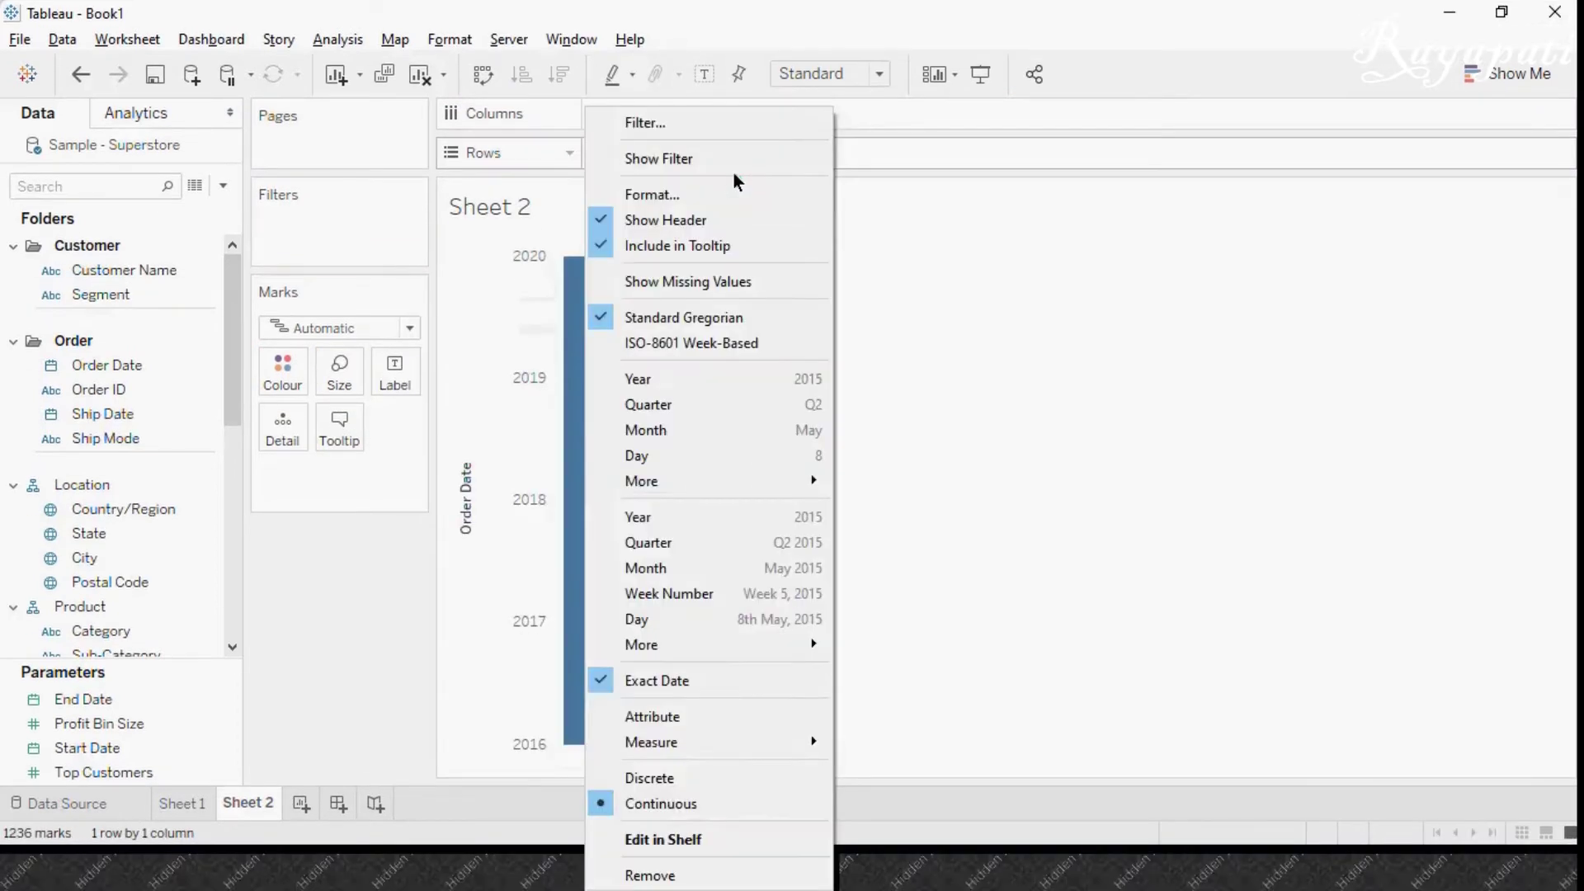
click(667, 797)
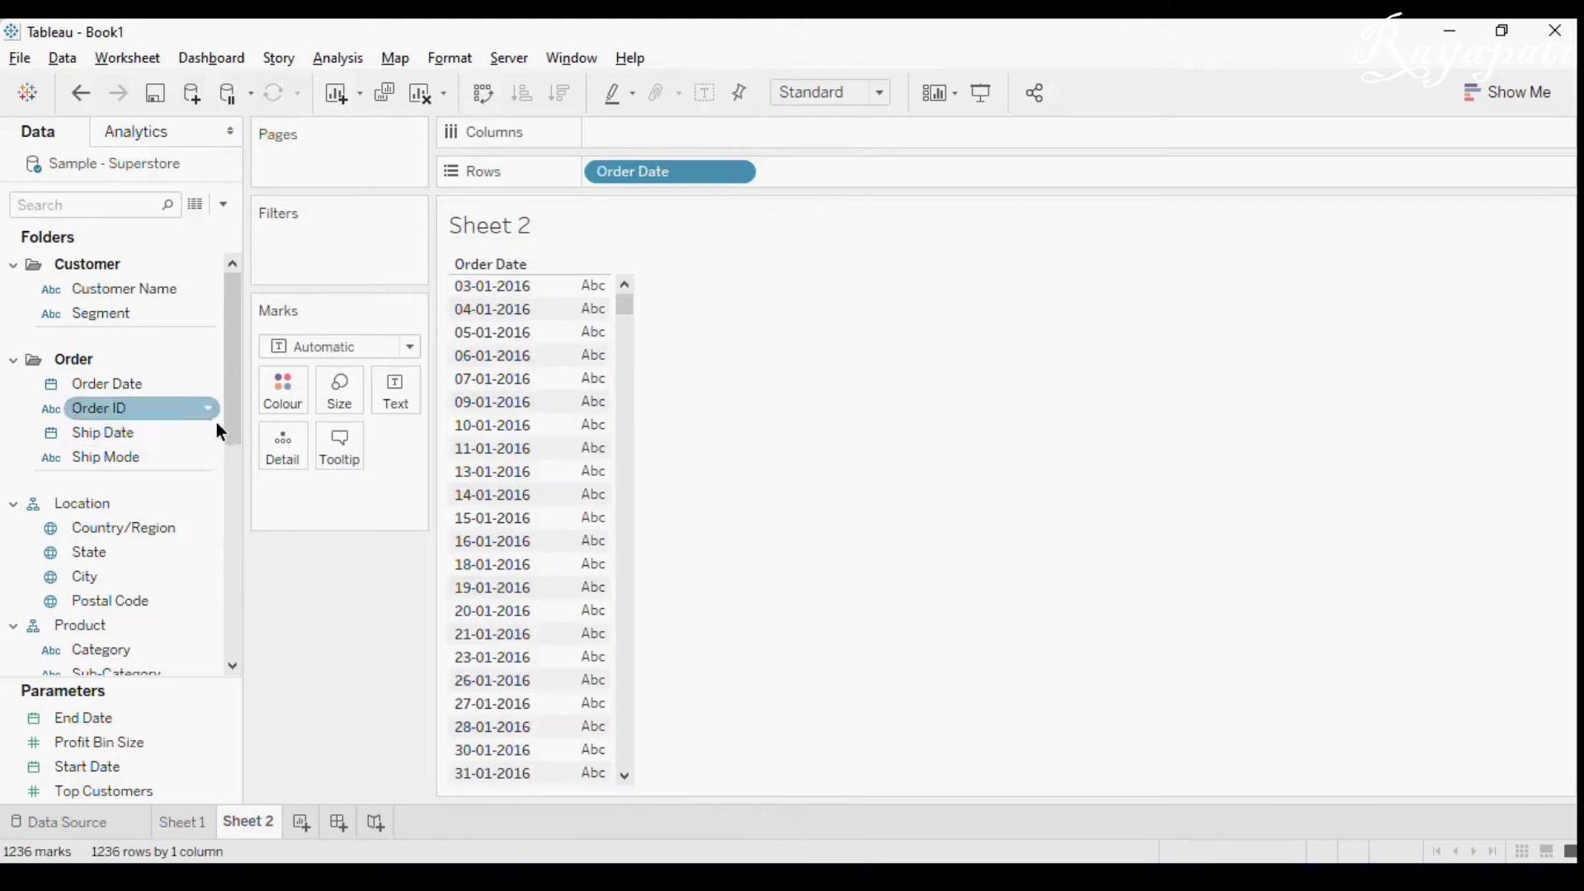
- Show Profit as the text value for each order date
scroll(227, 435, down, 1)
drag(231, 445, 240, 594)
click(128, 536)
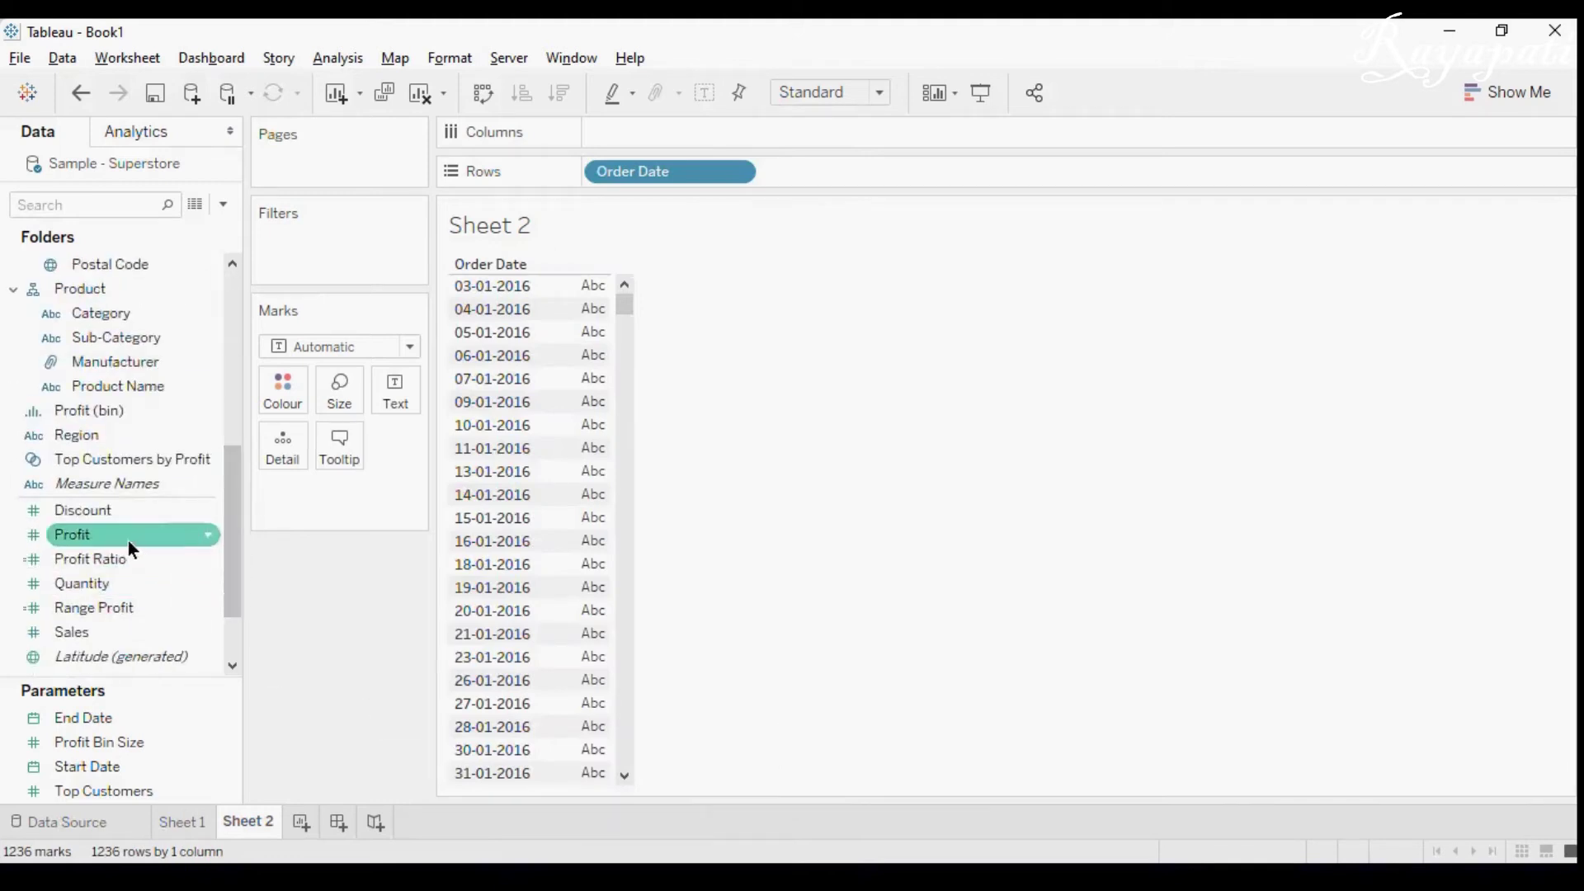
drag(176, 532, 406, 389)
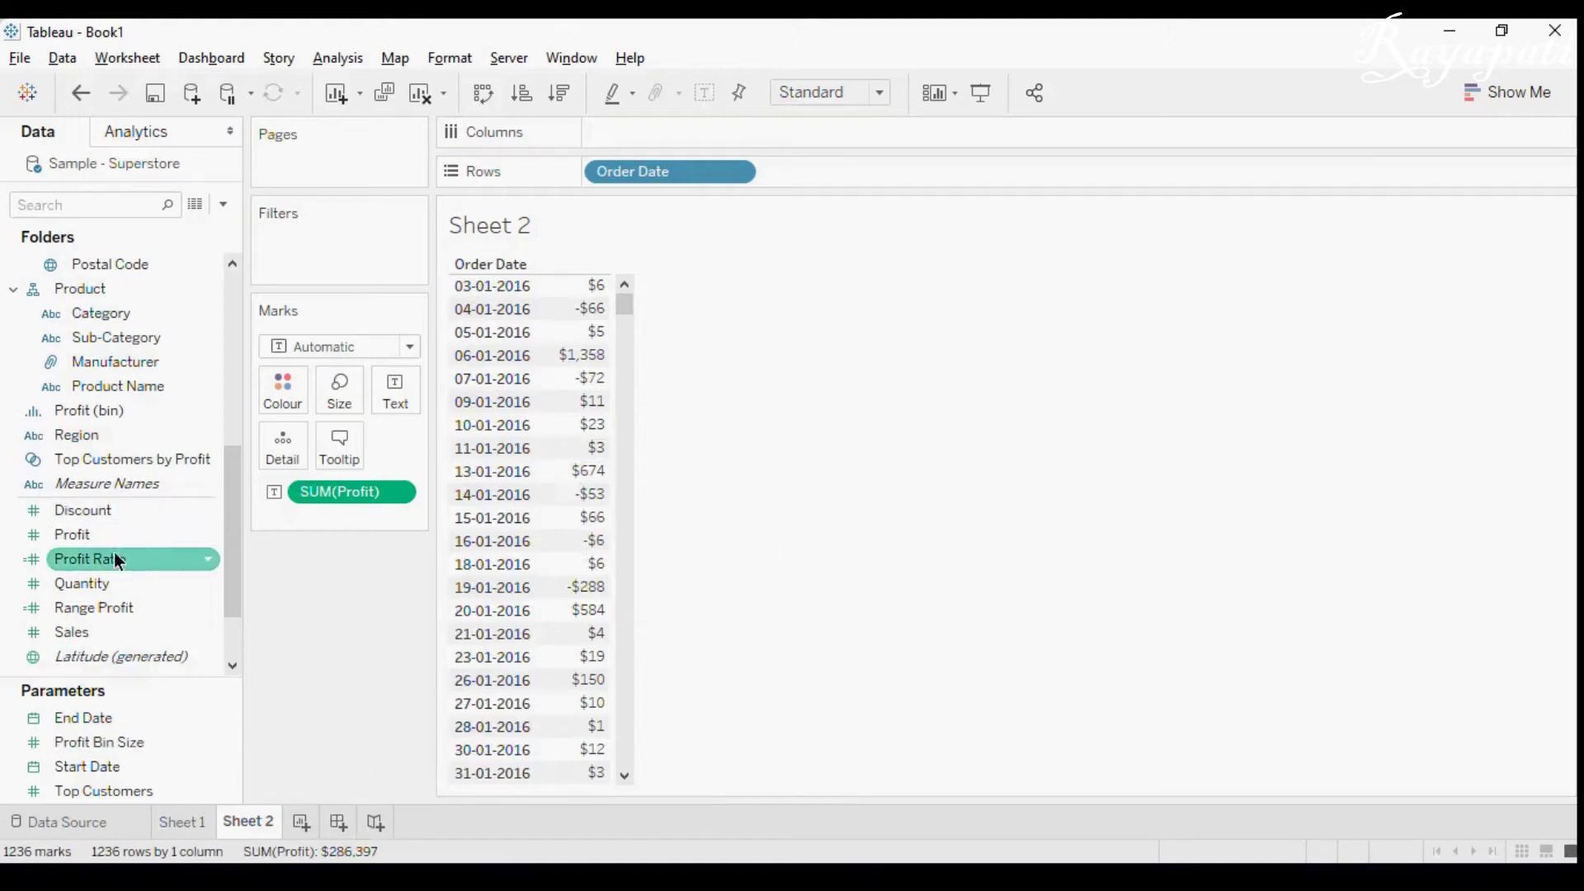
- Open the Range Profit calculation for editing and move its editor clear of the table
right_click(107, 607)
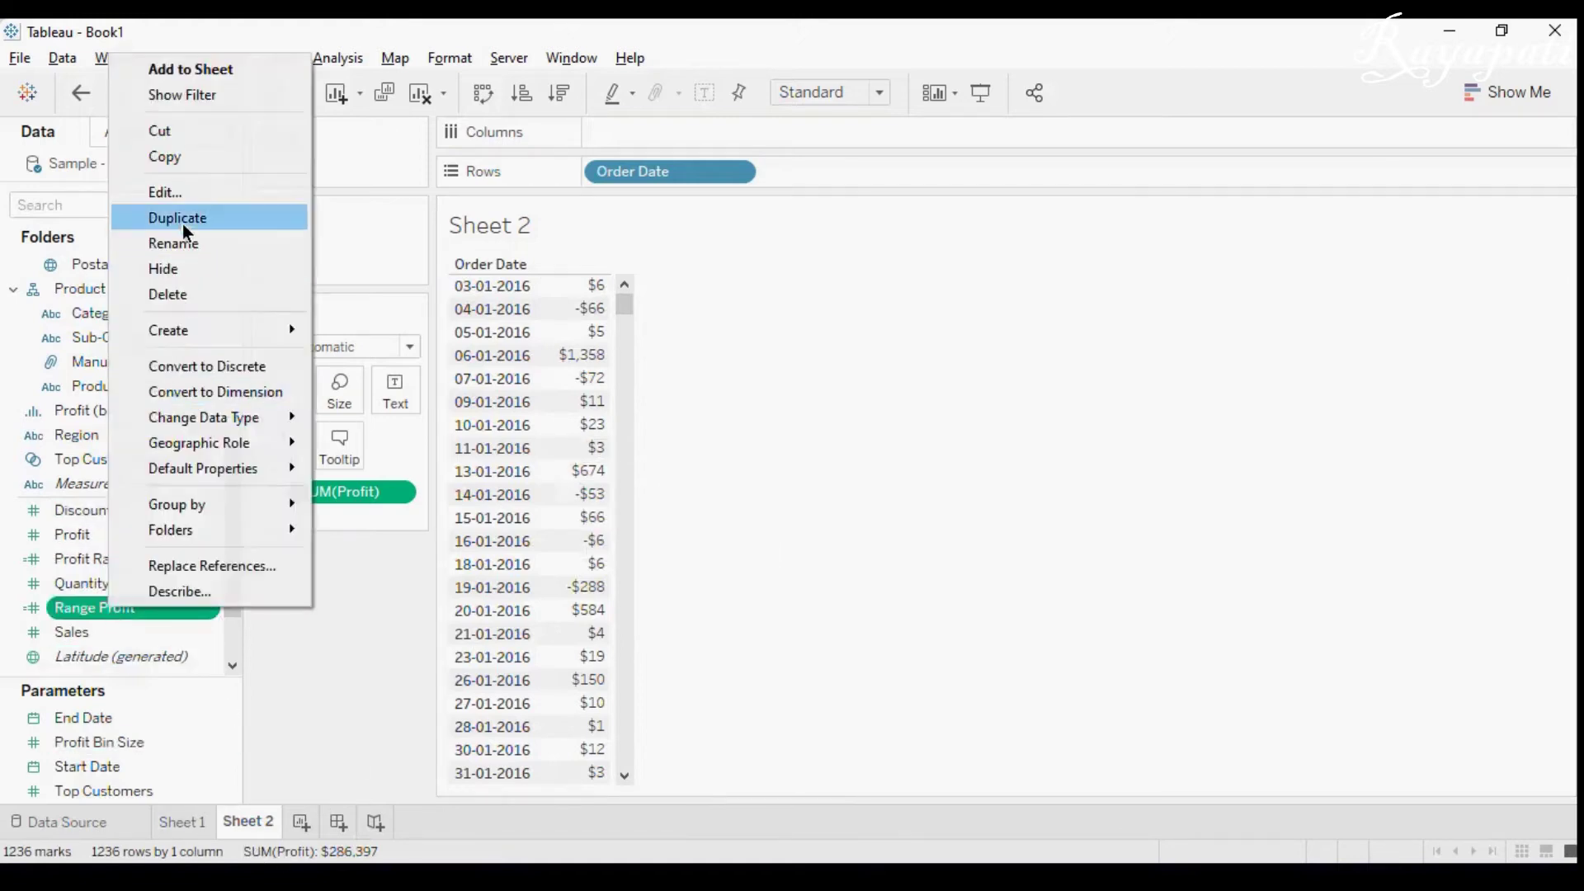
click(184, 207)
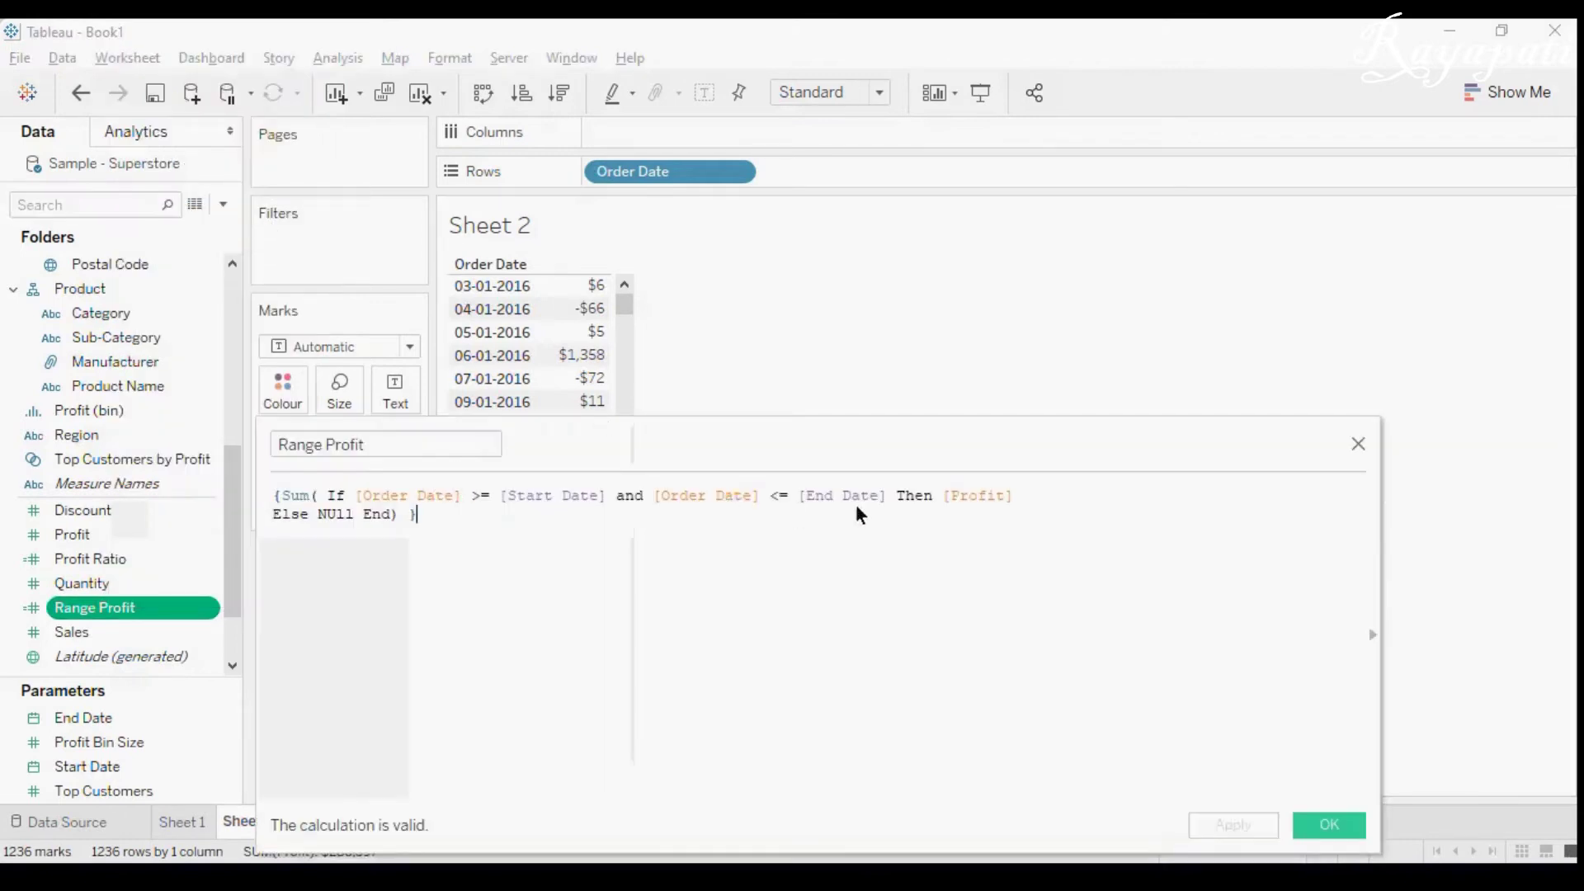
double_click(294, 495)
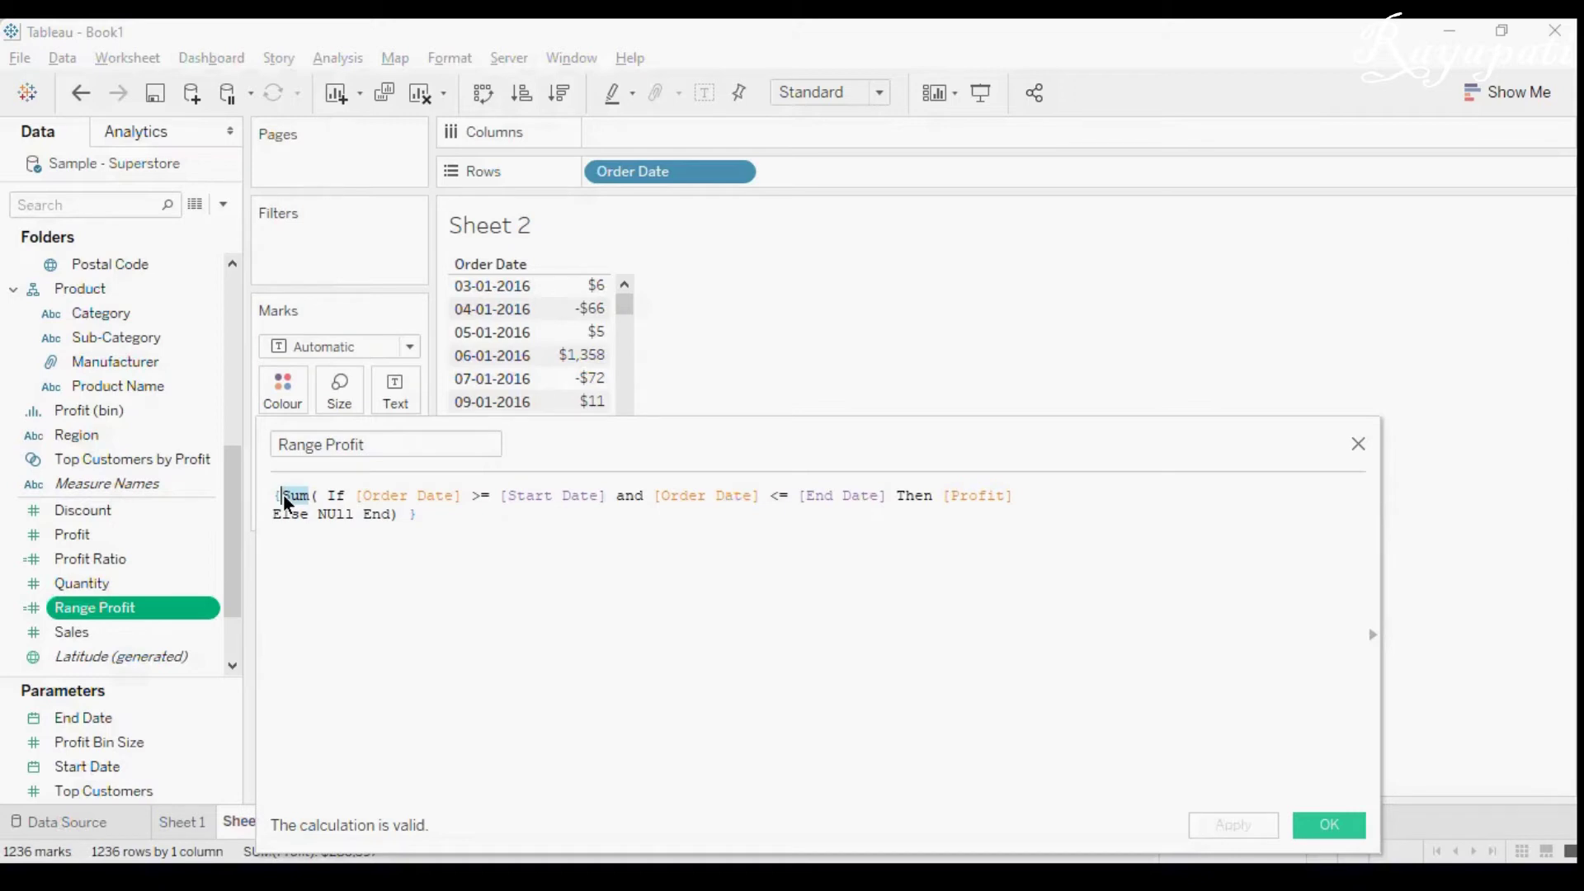
drag(601, 470, 700, 816)
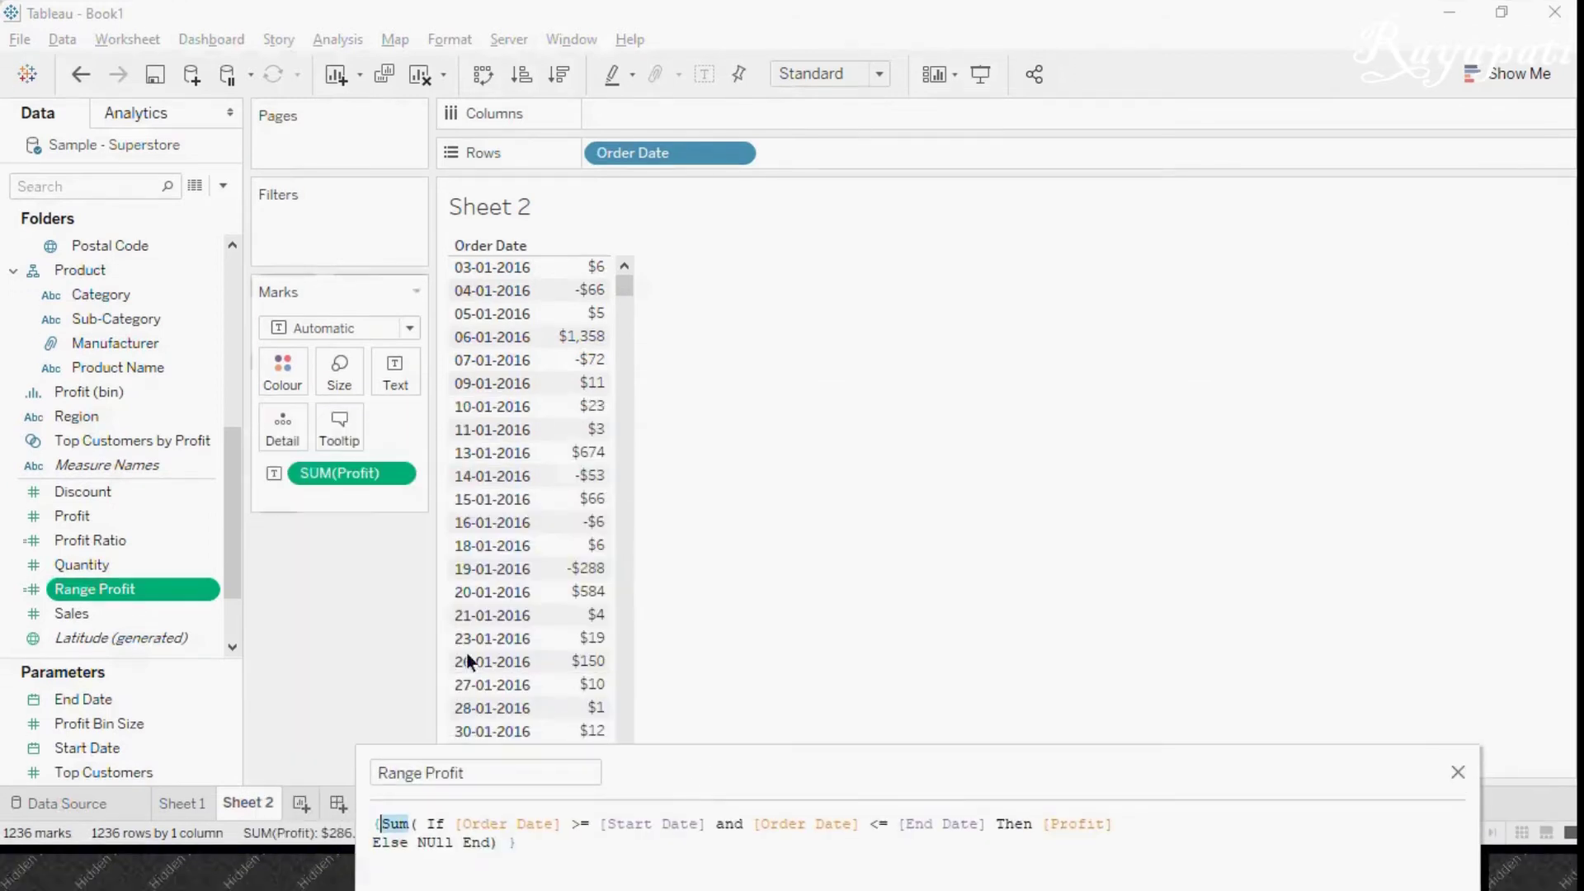
- Add Product Name to Rows after Order Date and inspect the individual product profits beside the Range Profit formula
drag(151, 376, 843, 155)
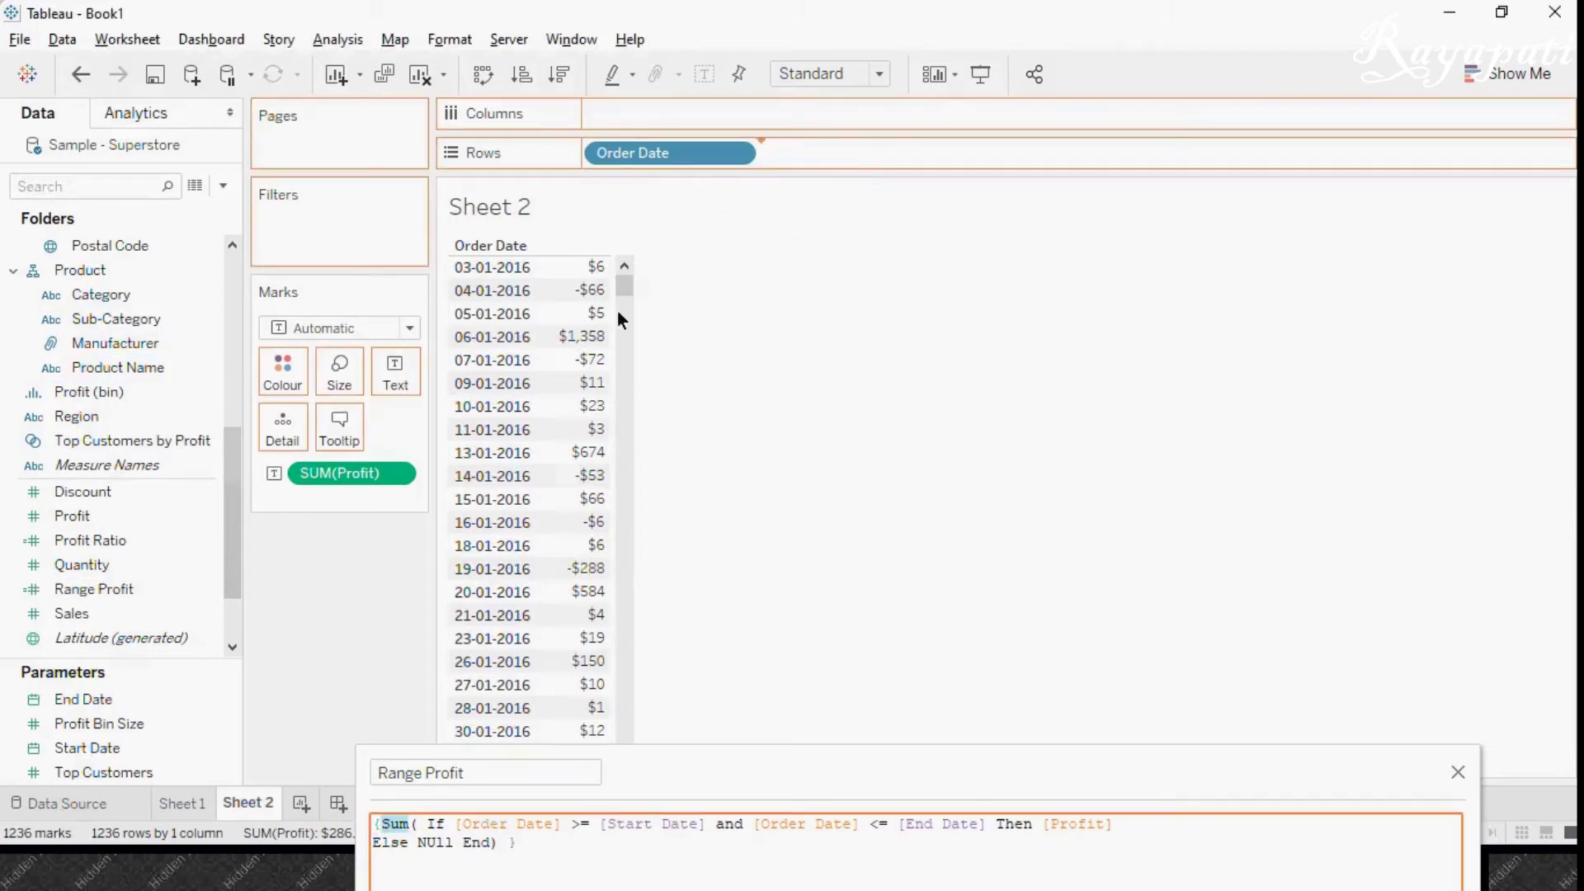
mouse_move(809, 285)
mouse_down()
mouse_move(813, 297)
mouse_move(804, 274)
mouse_up()
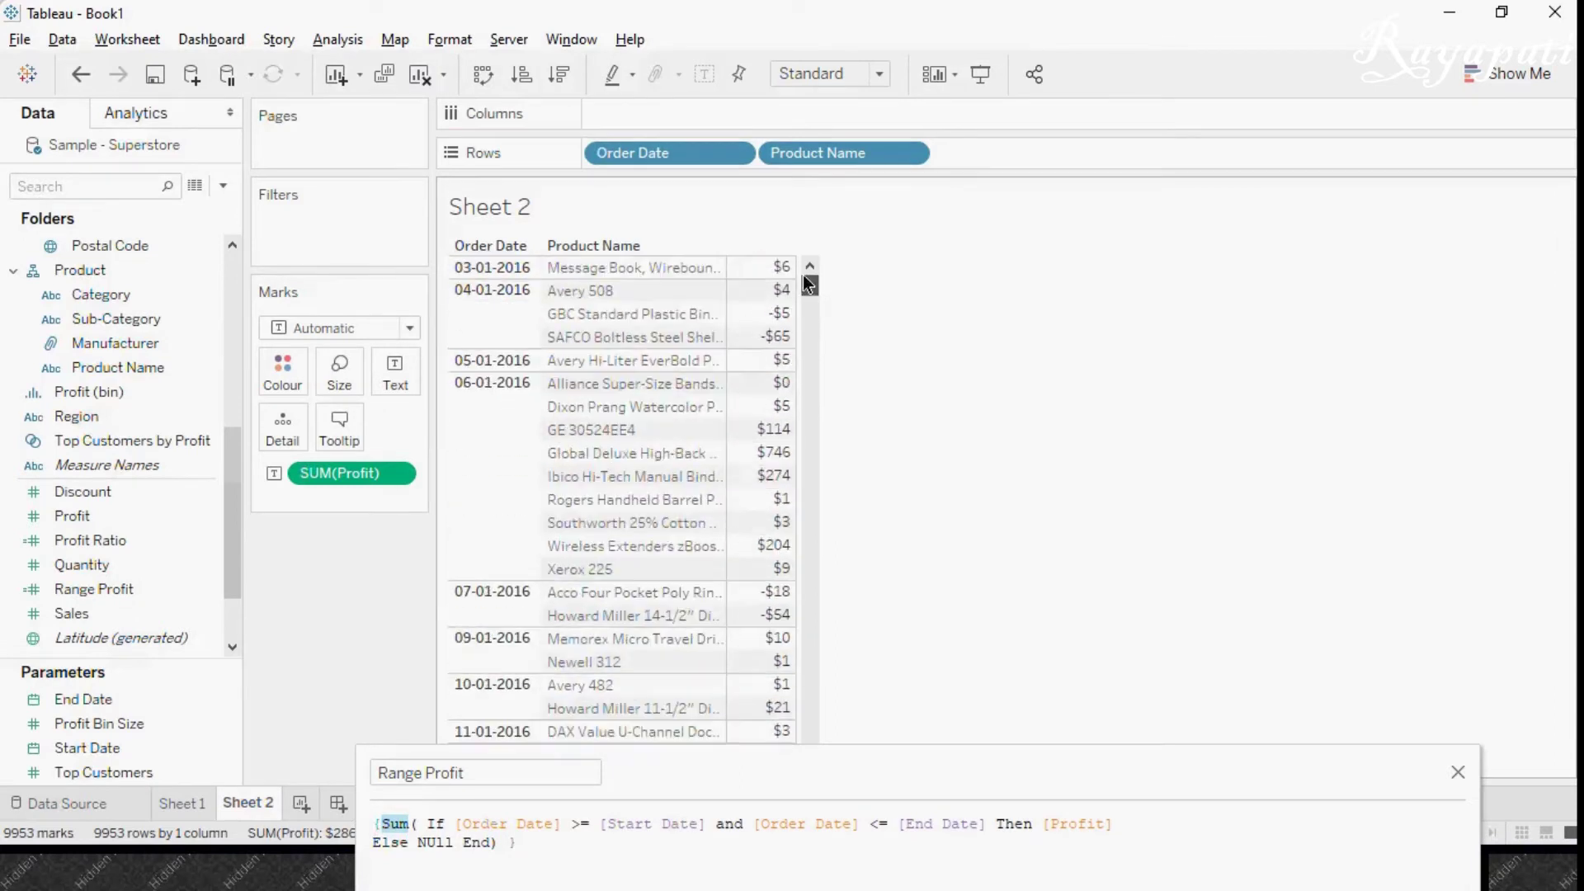
drag(909, 780, 863, 479)
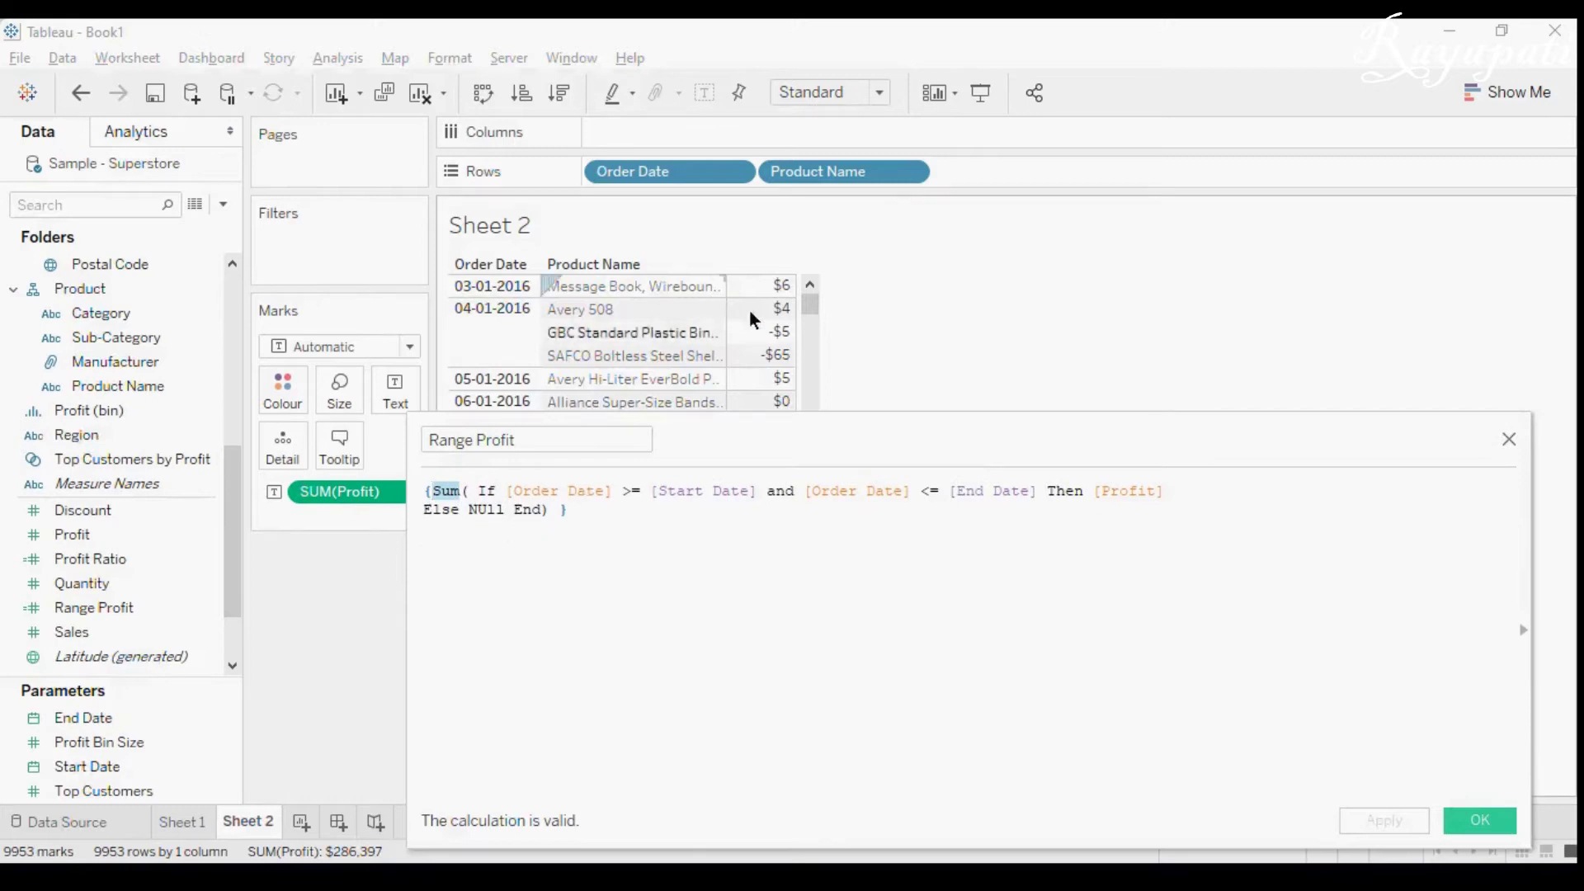
mouse_move(774, 338)
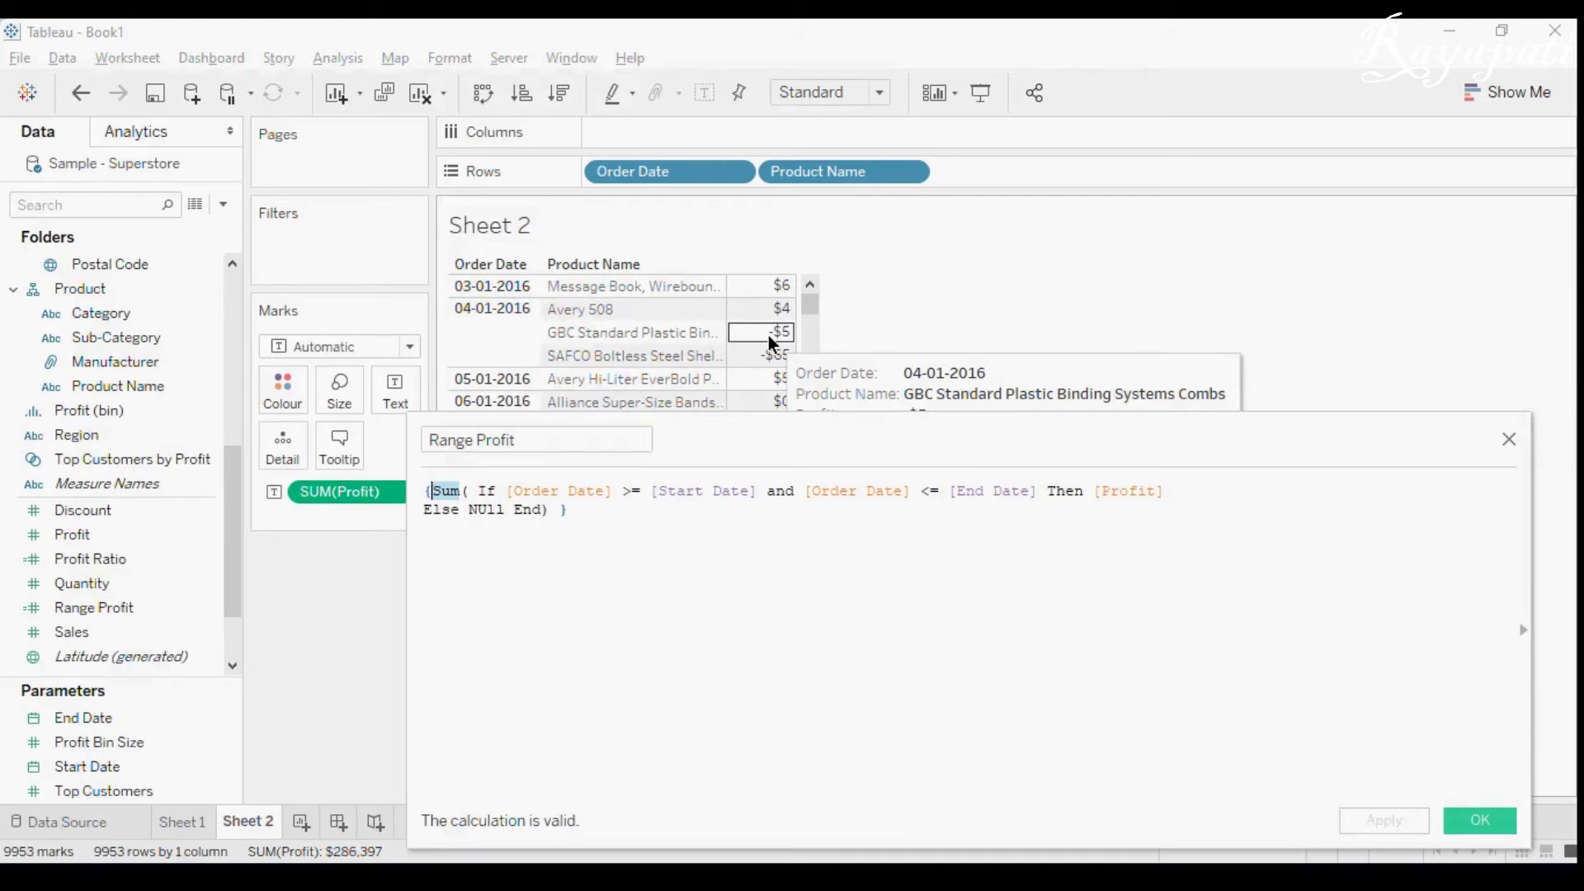
- Extend the Range Profit formula with a division sign and a DATEDIFF function, each on its own line
click(569, 512)
key(Return)
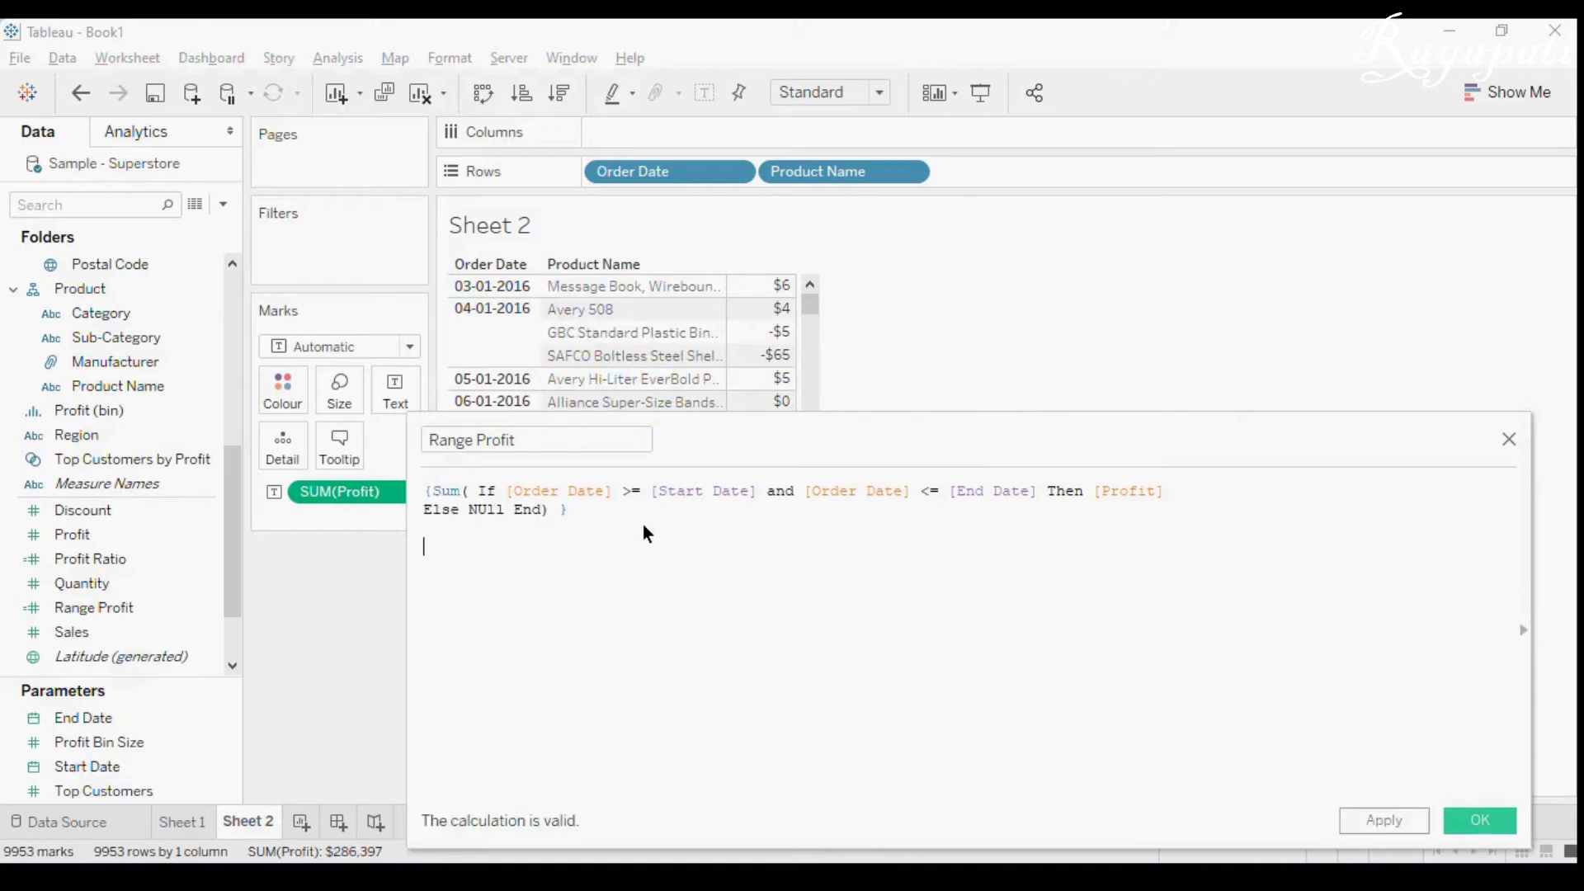
text(/)
key(Return)
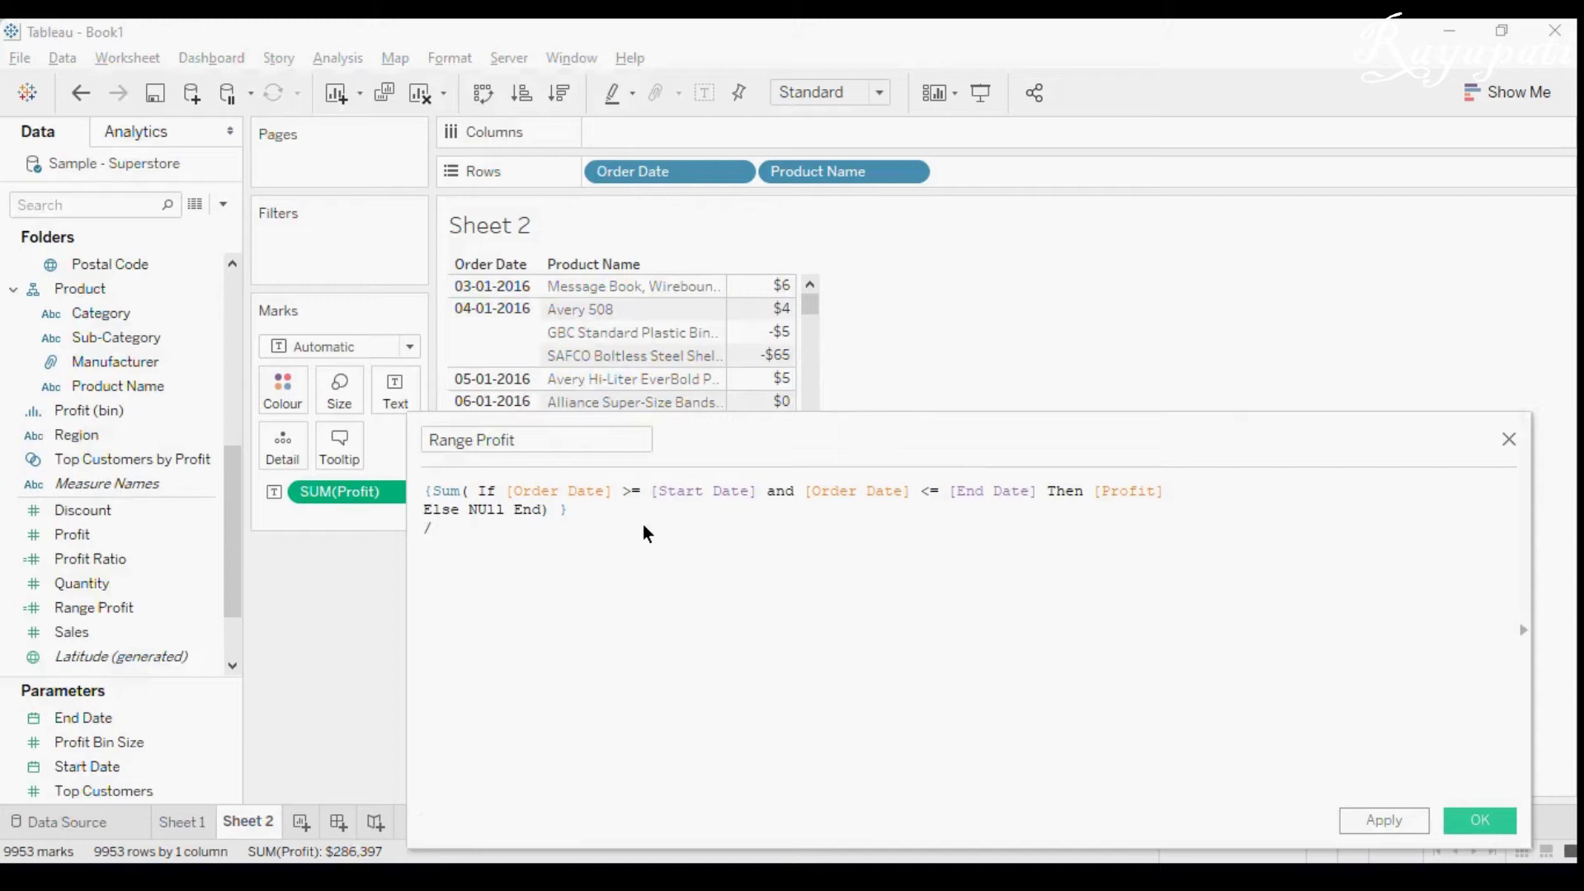
text(Date)
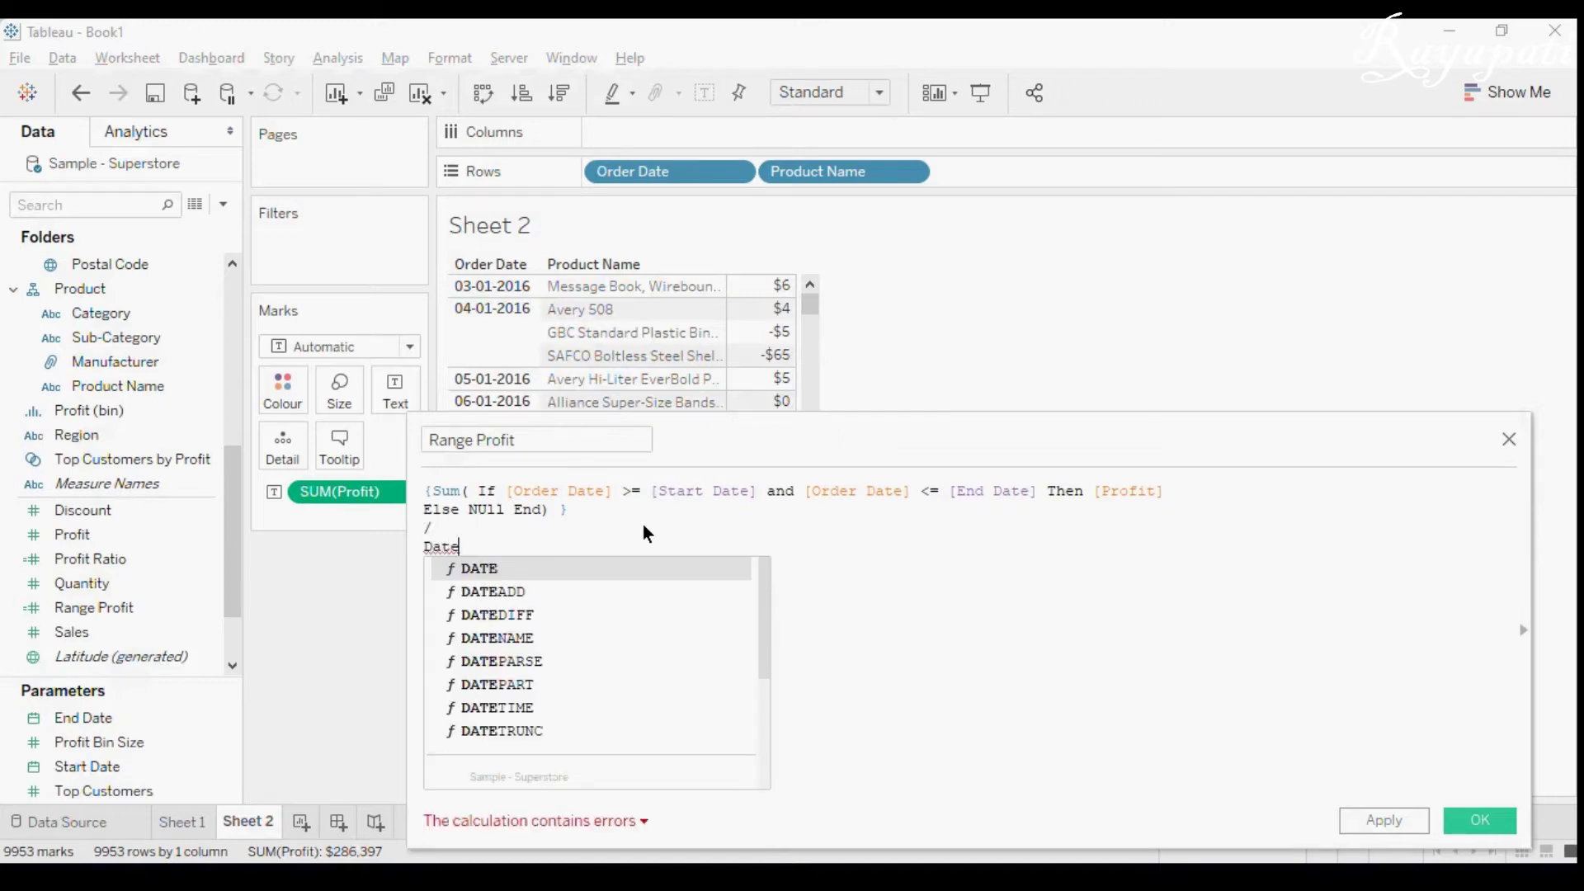
key(Down)
key(Down)
key(Return)
- Complete the DATEDIFF function with the arguments 'day', [Start Date] and [End Date]
text('da)
text(y,)
key(BackSpace)
text(')
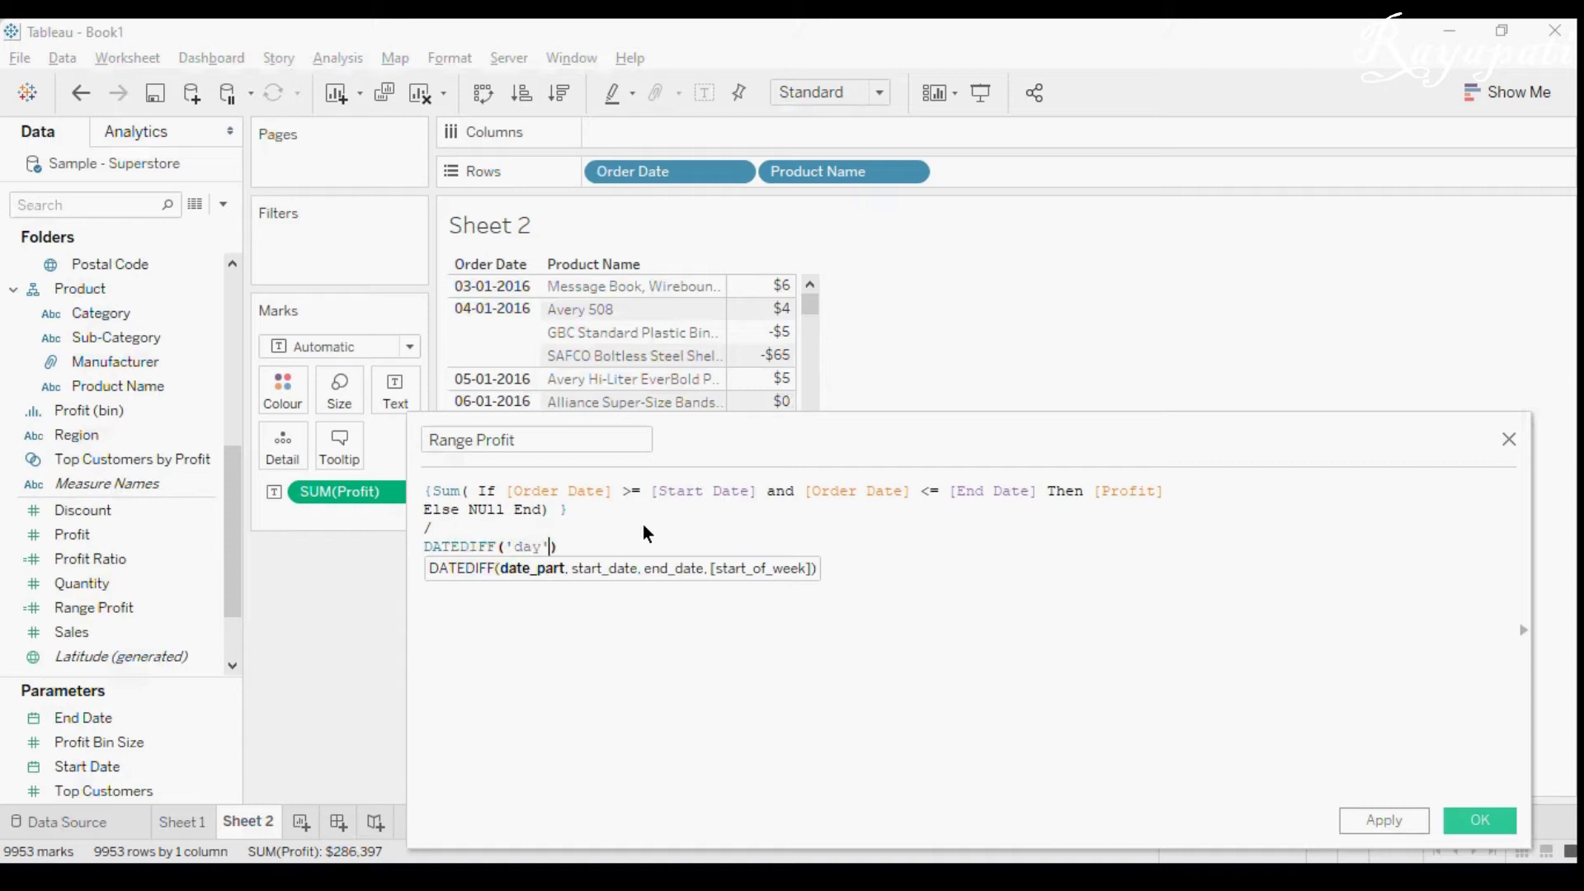
text(,s)
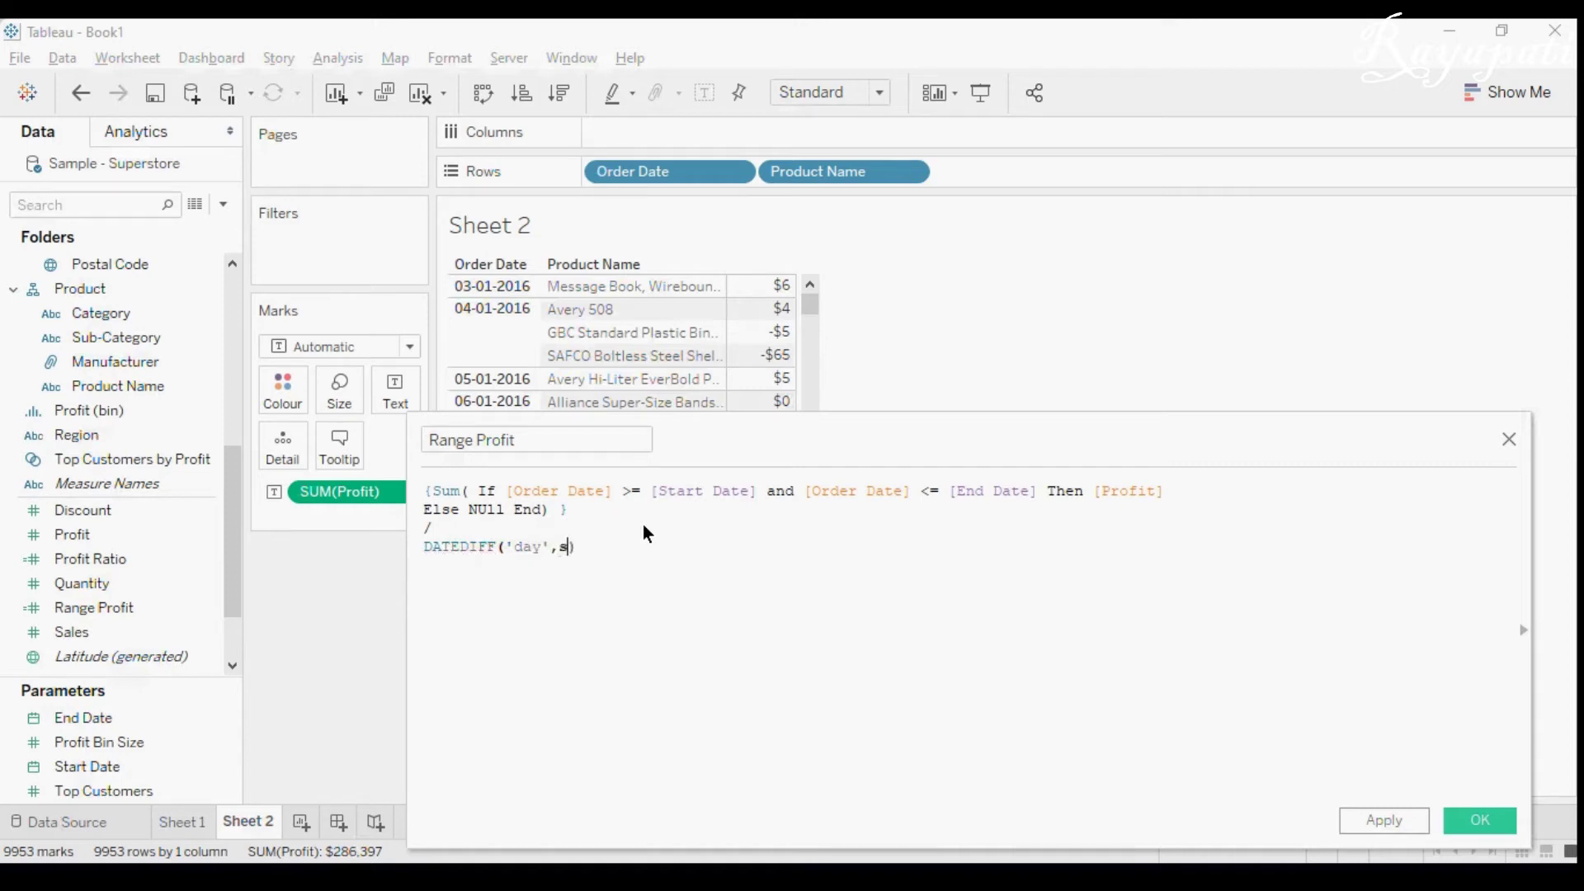
text(tar)
key(Return)
text(,end)
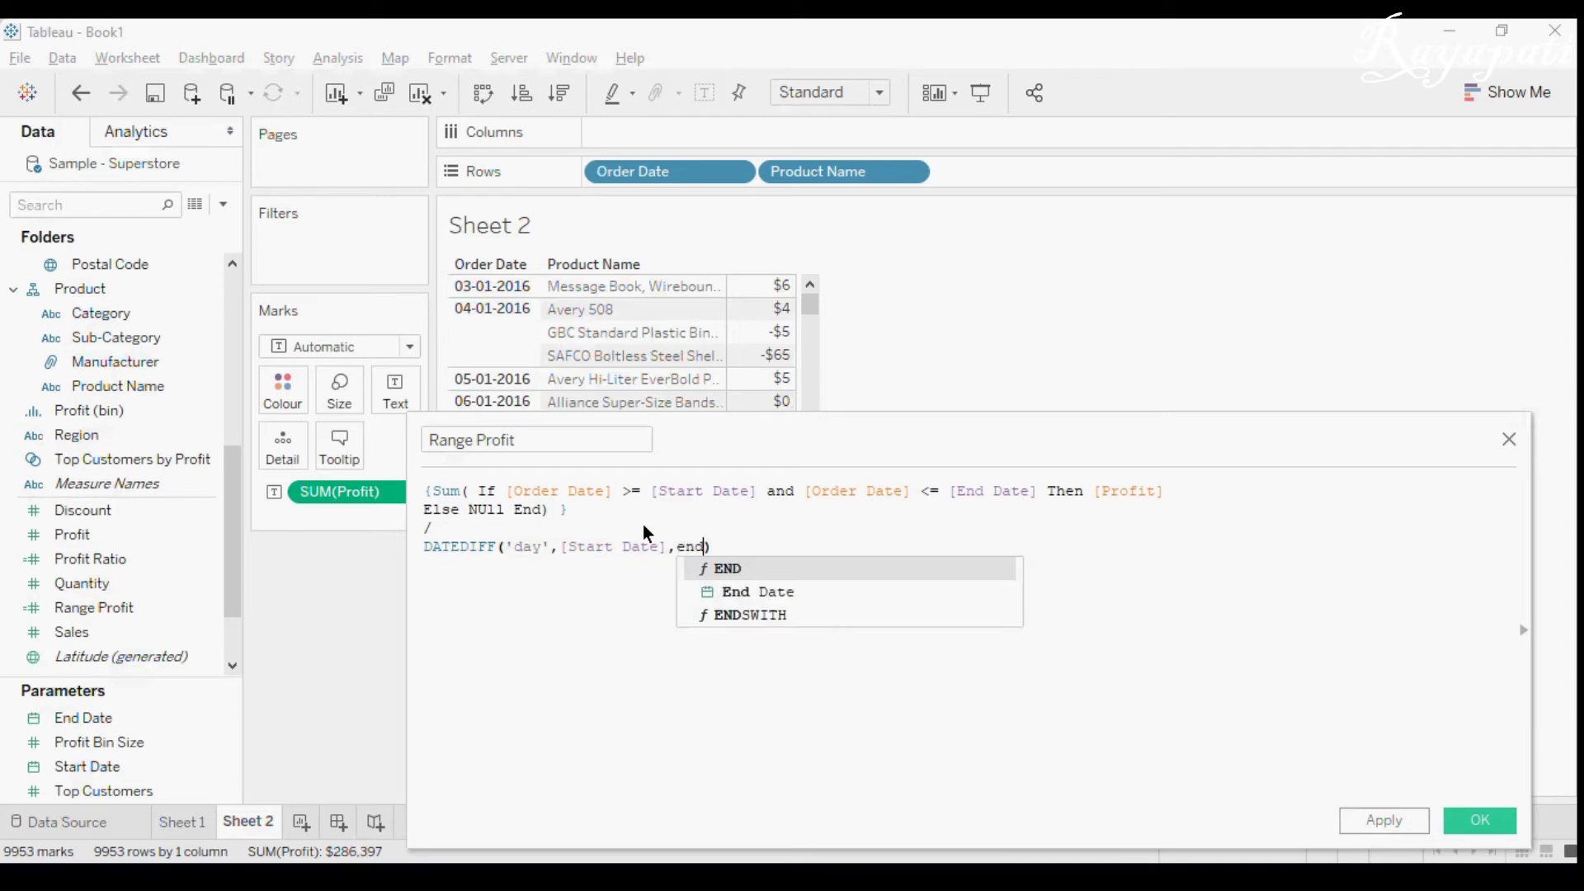
key(Down)
key(Return)
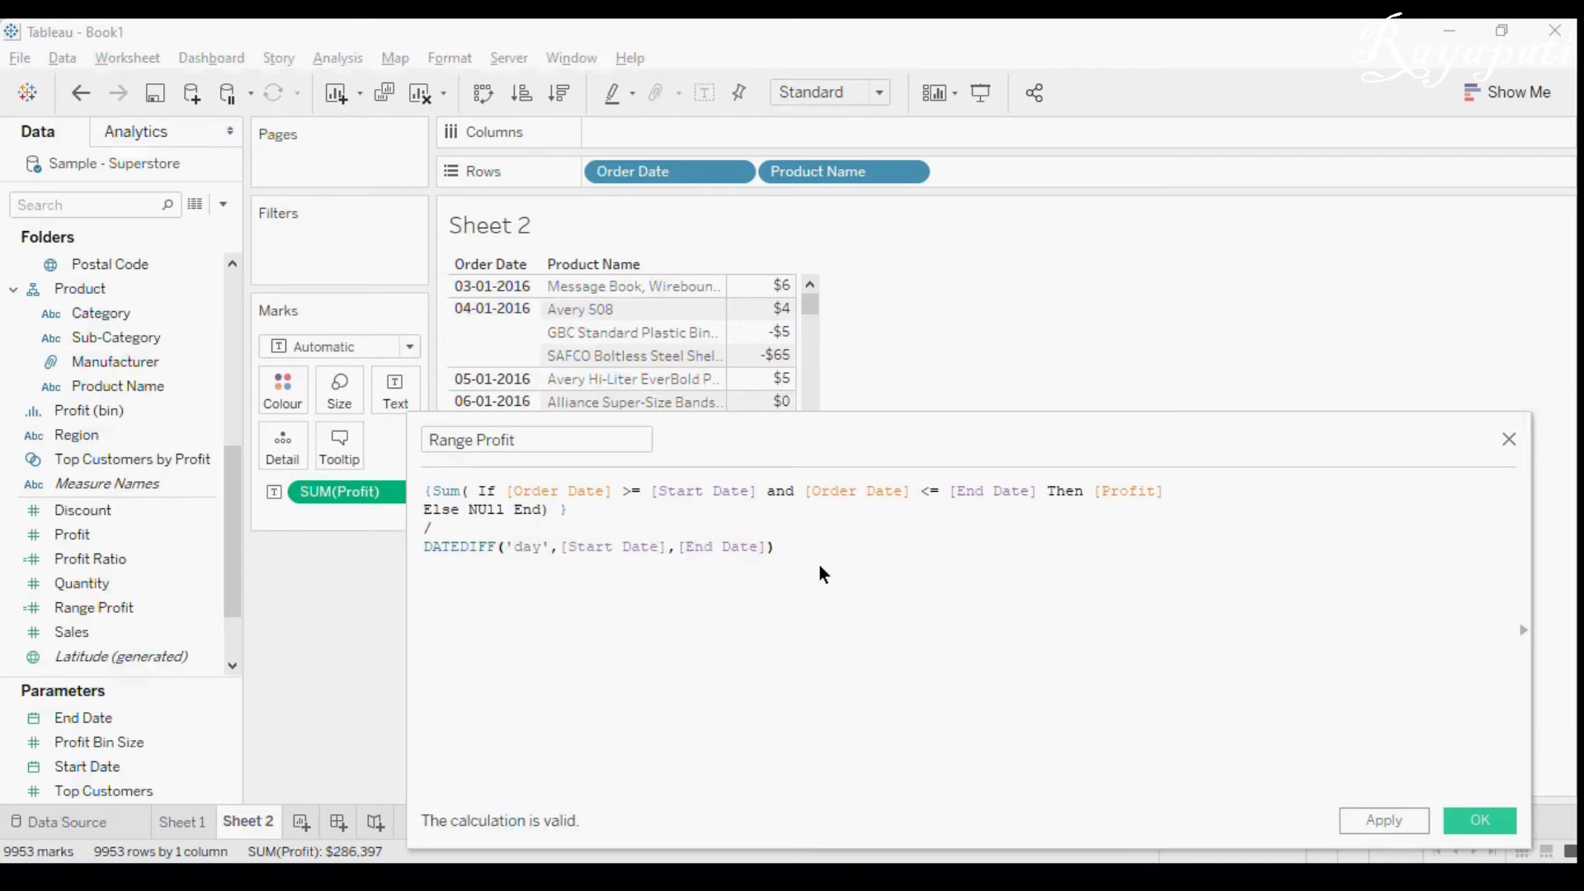
- Add 1 to the DATEDIFF term and enclose the whole divisor in parentheses
drag(820, 566, 475, 562)
drag(378, 537, 402, 557)
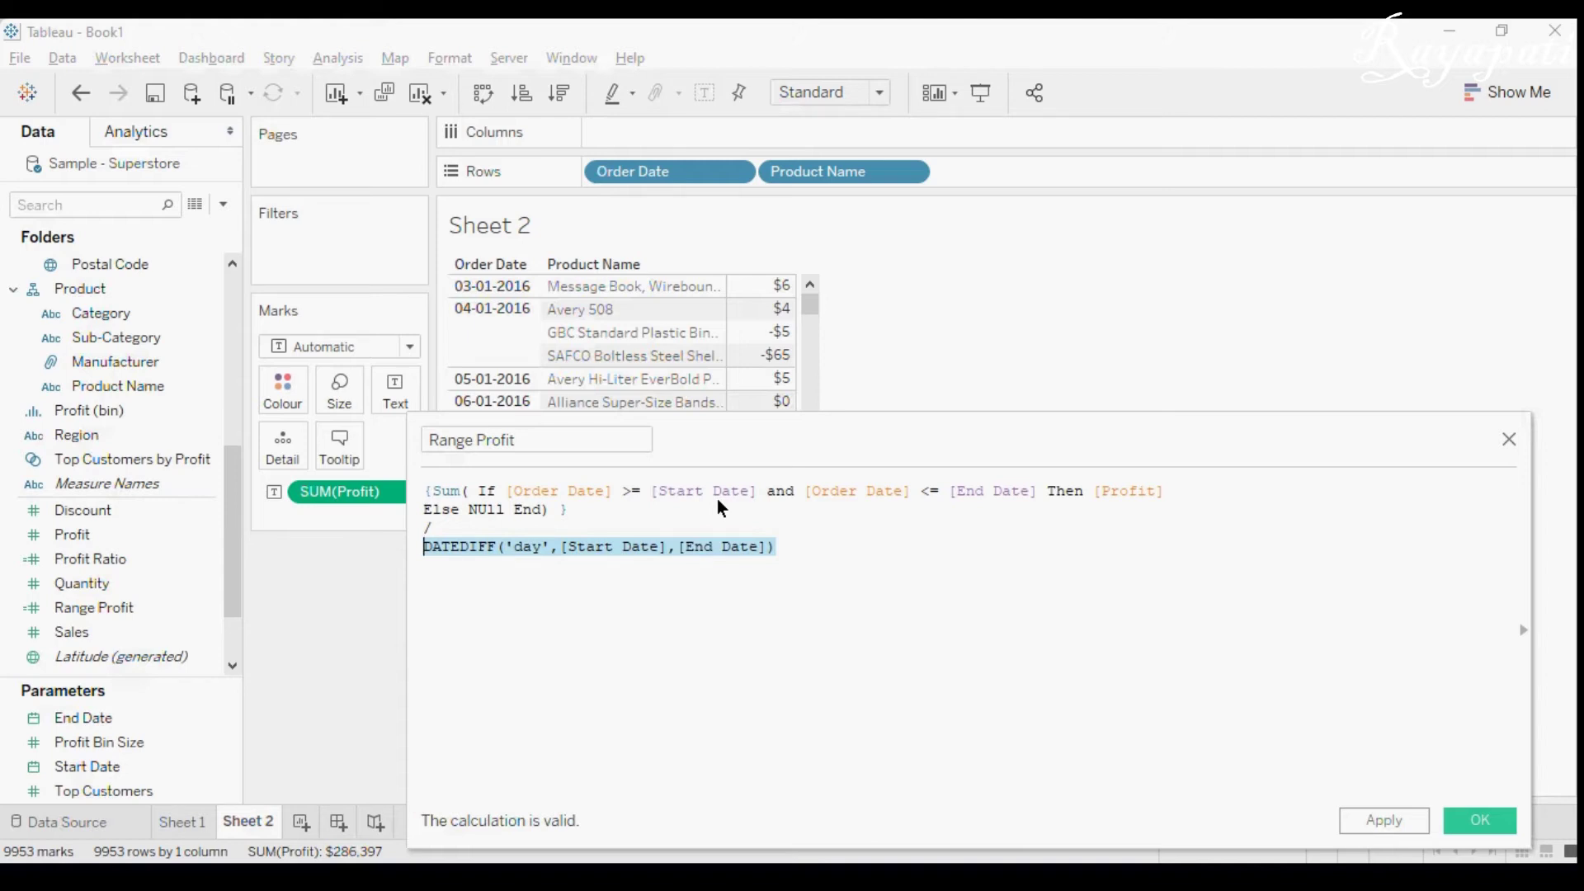
click(810, 552)
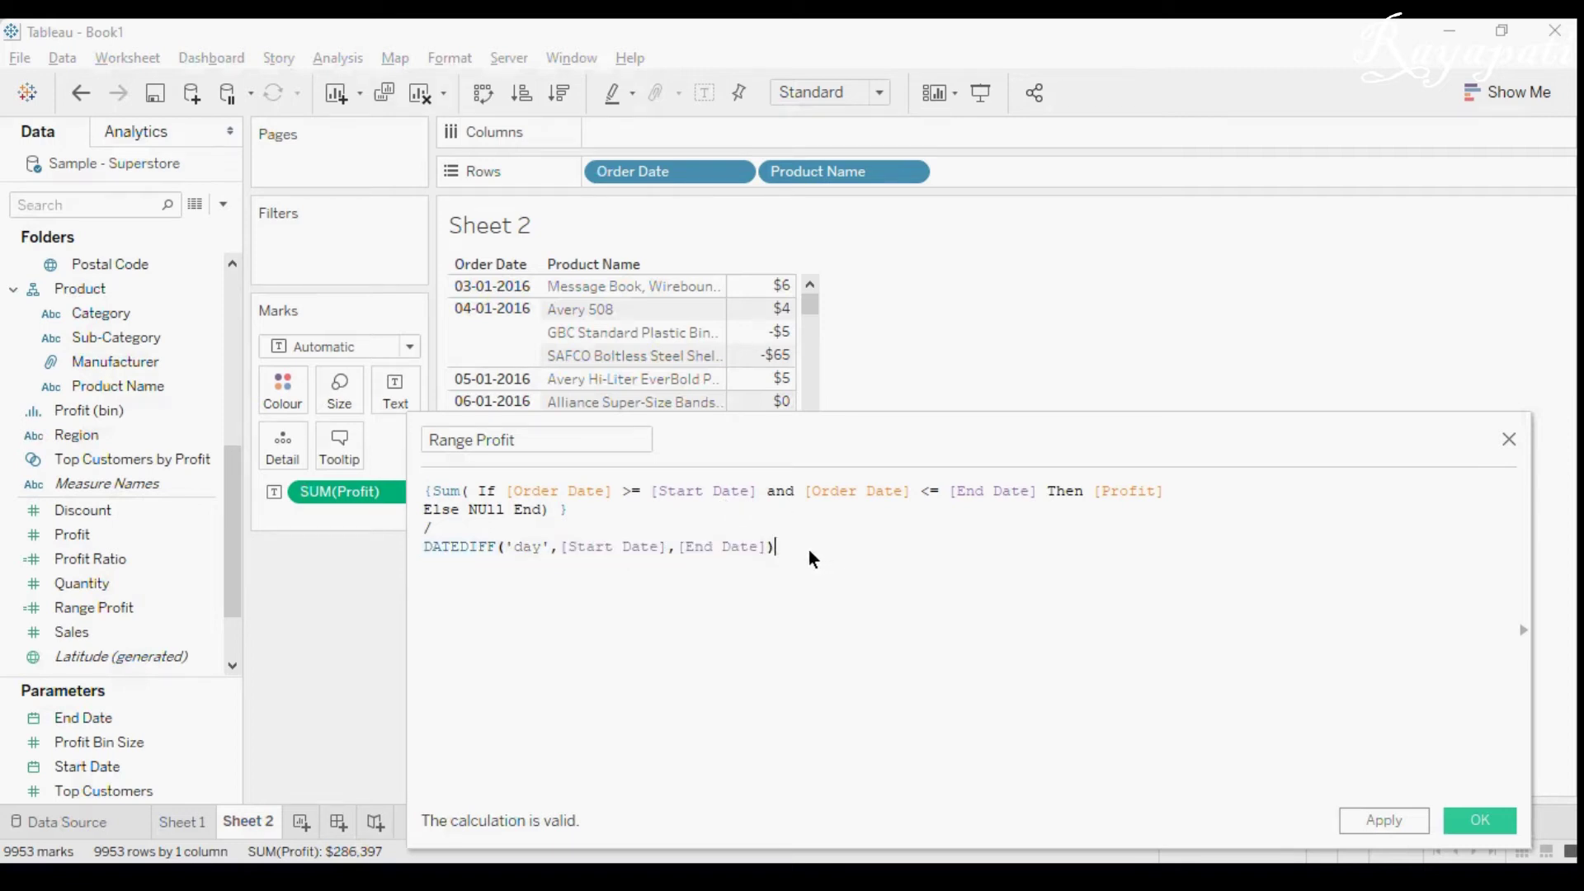
text(+)
text(1))
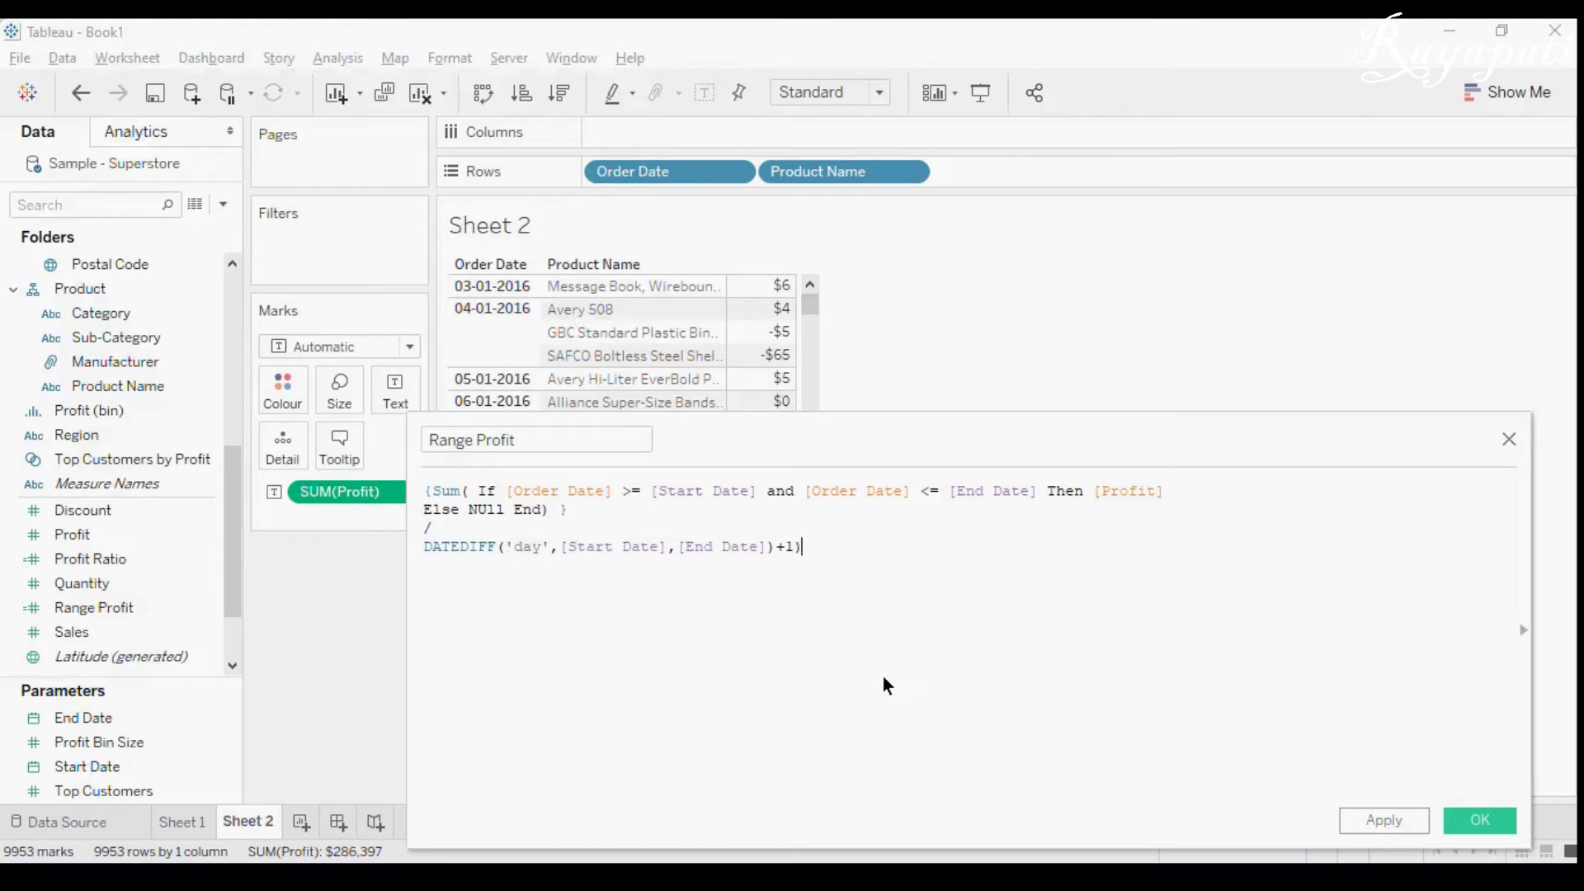
key(Left)
key(Left)
key(Left)
key(Left)
key(Left)
key(Left)
key(Left)
key(Left)
key(Left)
key(Left)
key(Left)
key(Left)
key(Left)
key(Left)
key(Left)
key(Left)
key(Left)
key(Left)
key(Left)
key(Left)
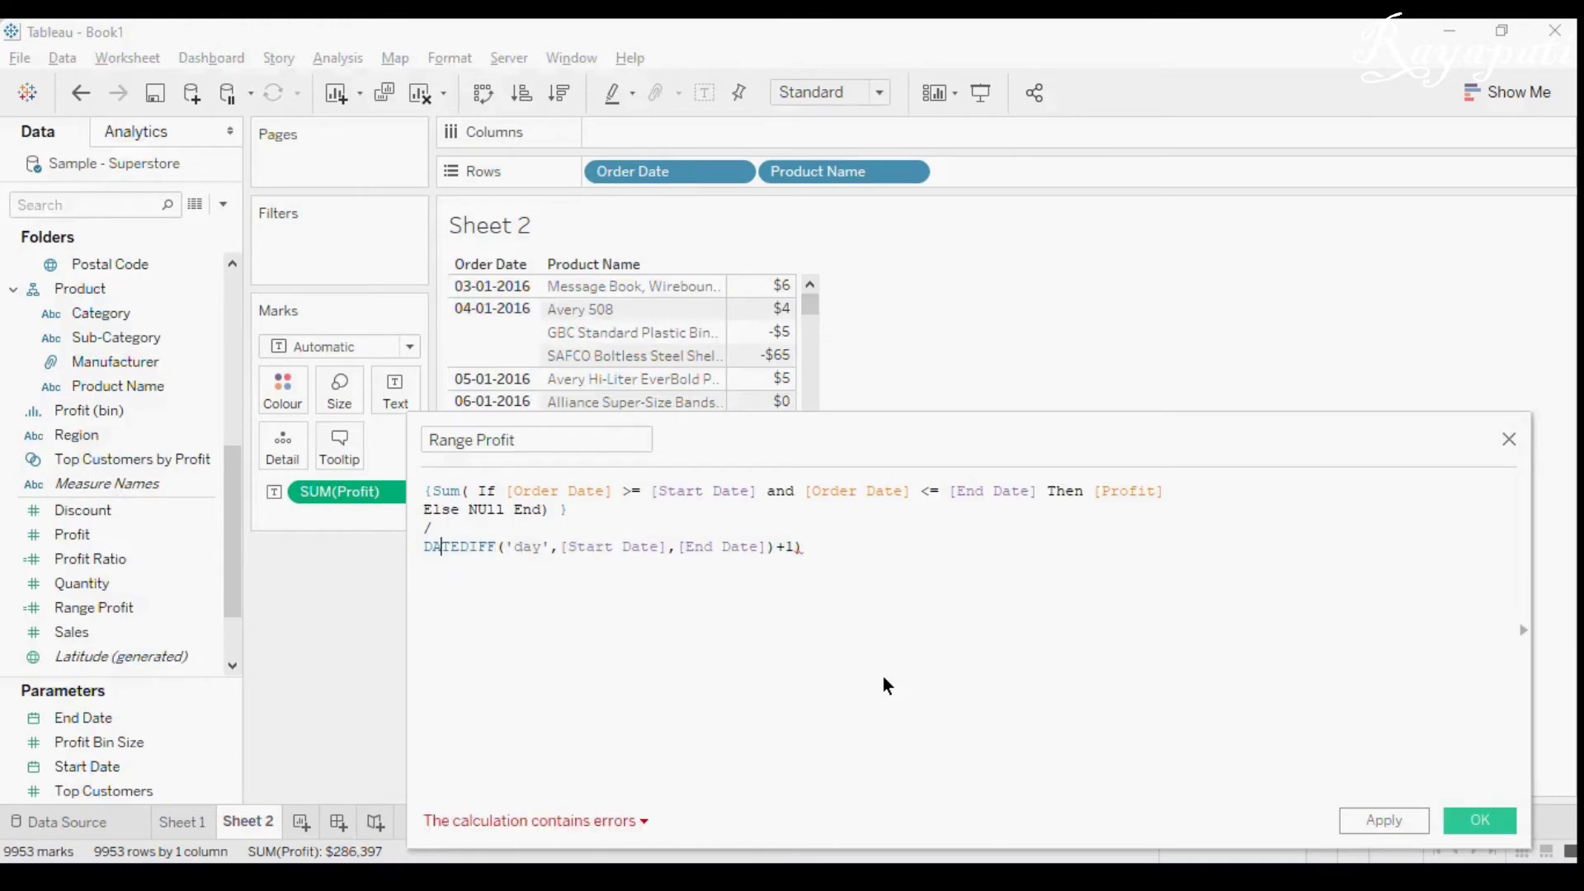
text(()
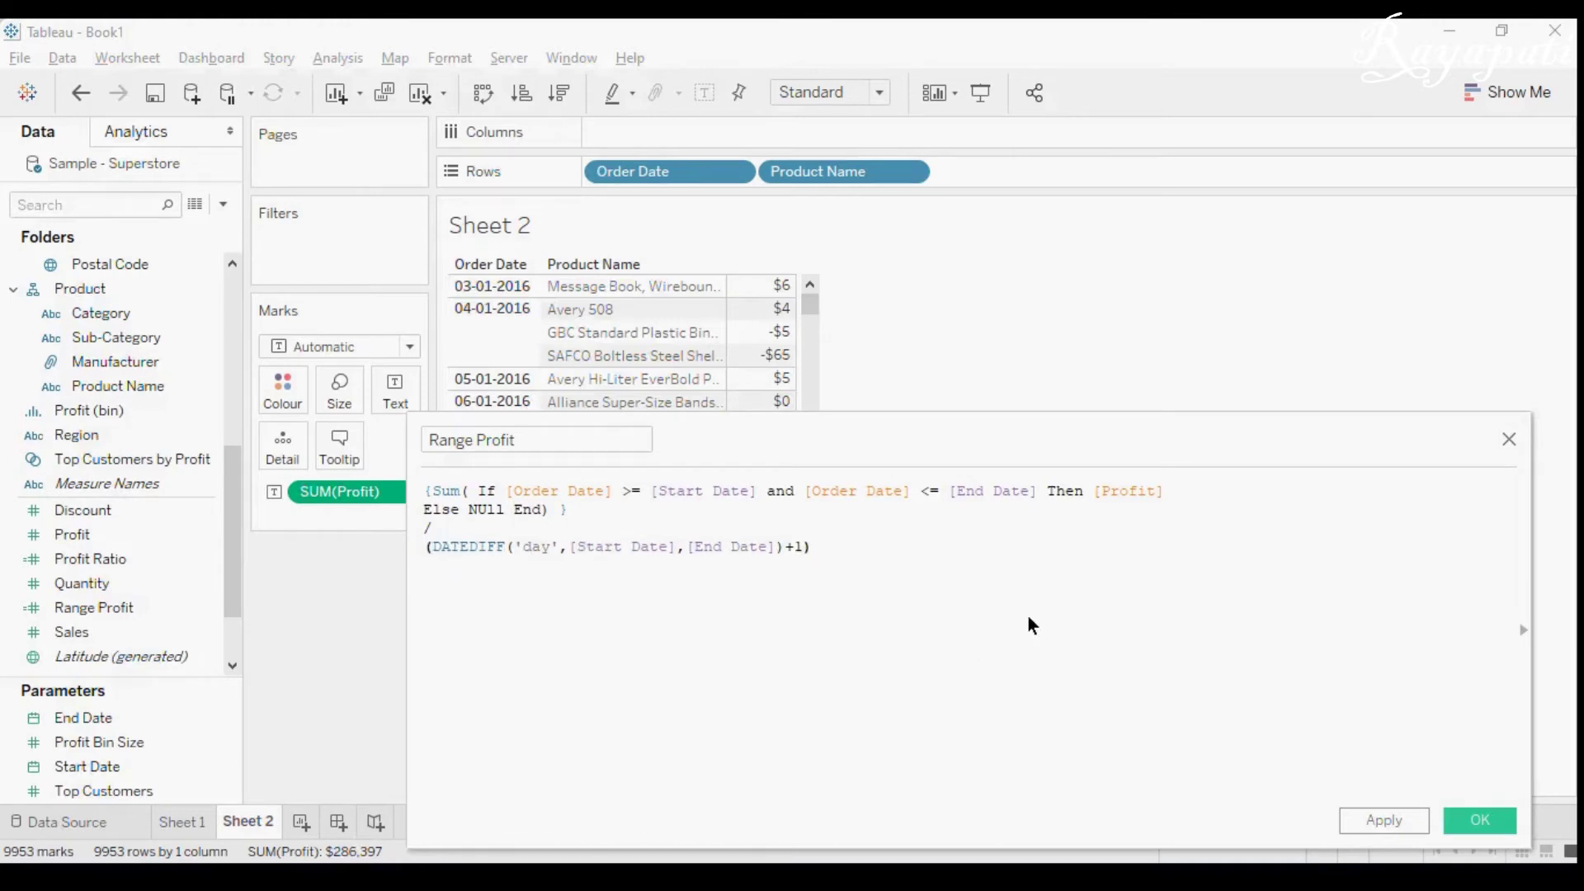
key(End)
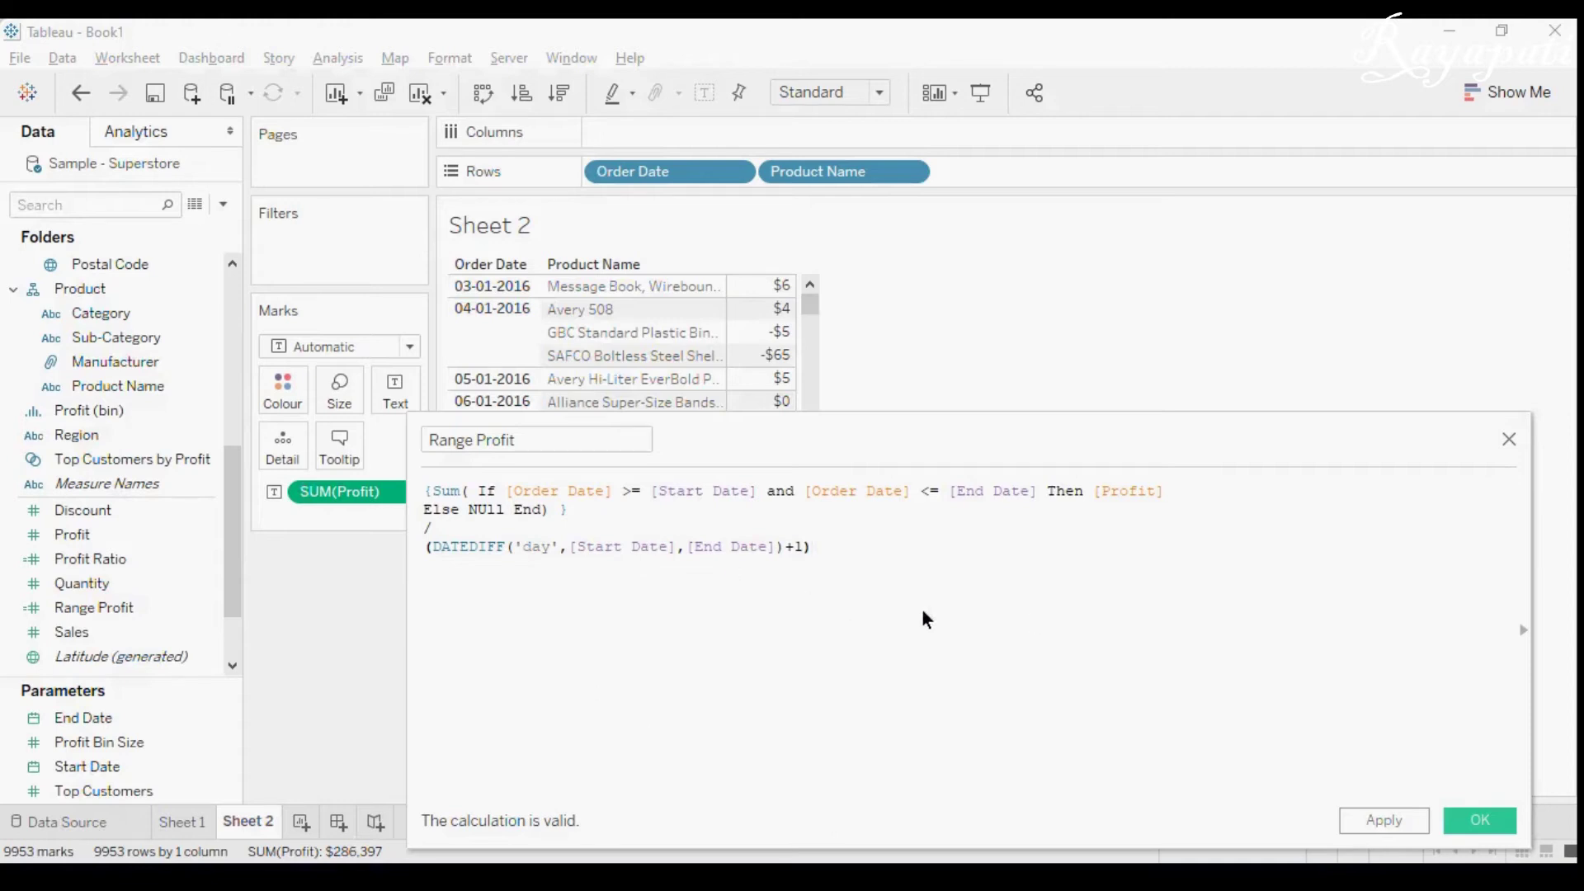
- Review the summed profit and day-count parts of the Range Profit formula, and save the calculation
drag(567, 509, 417, 493)
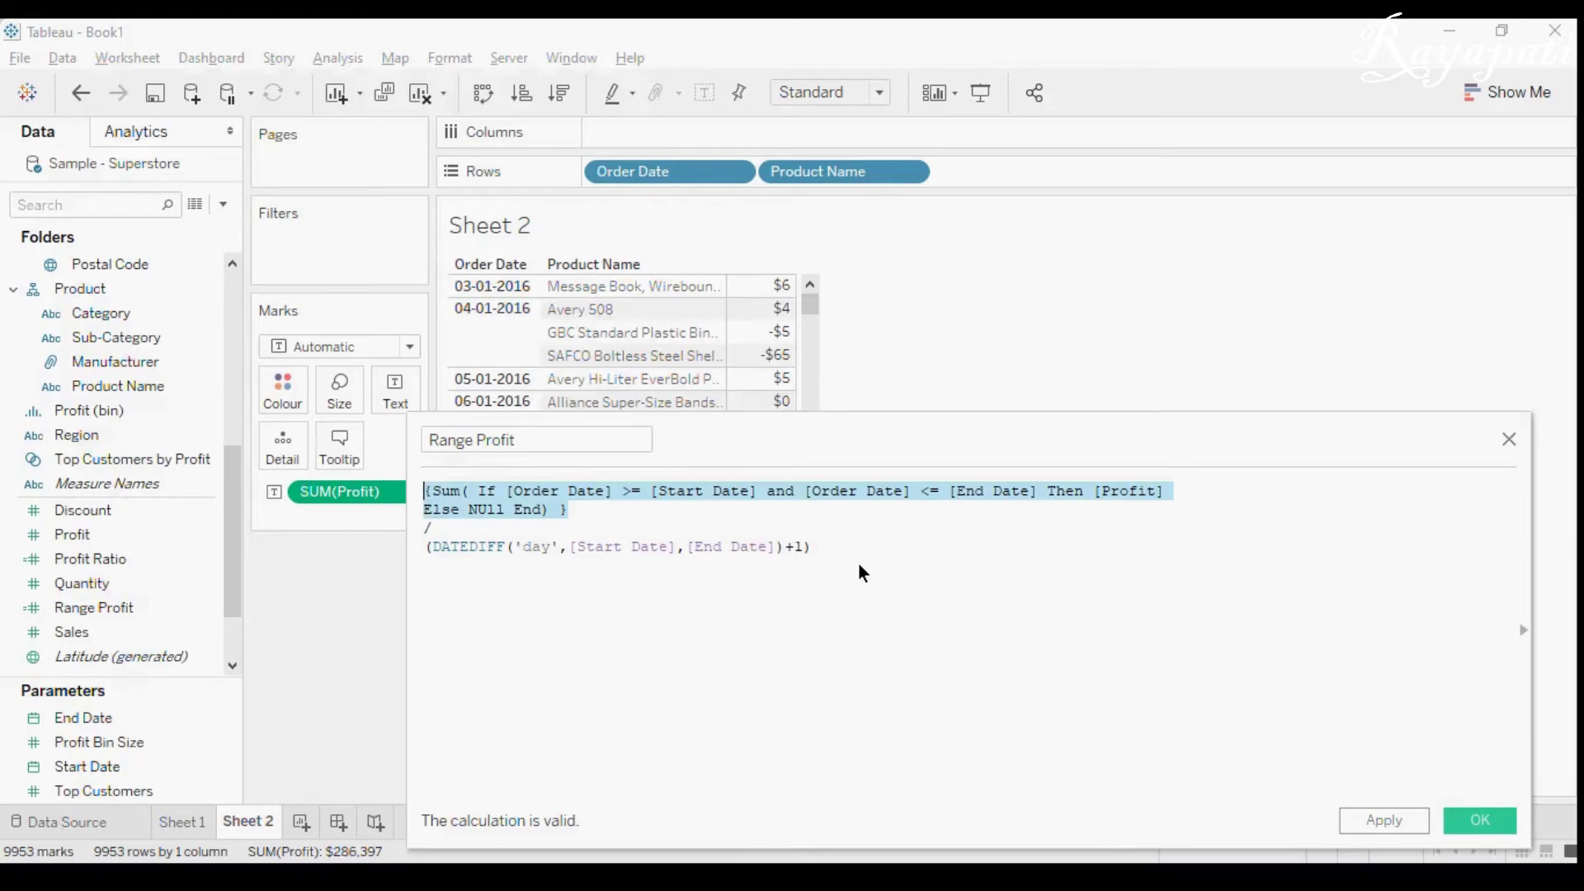
drag(859, 566, 457, 559)
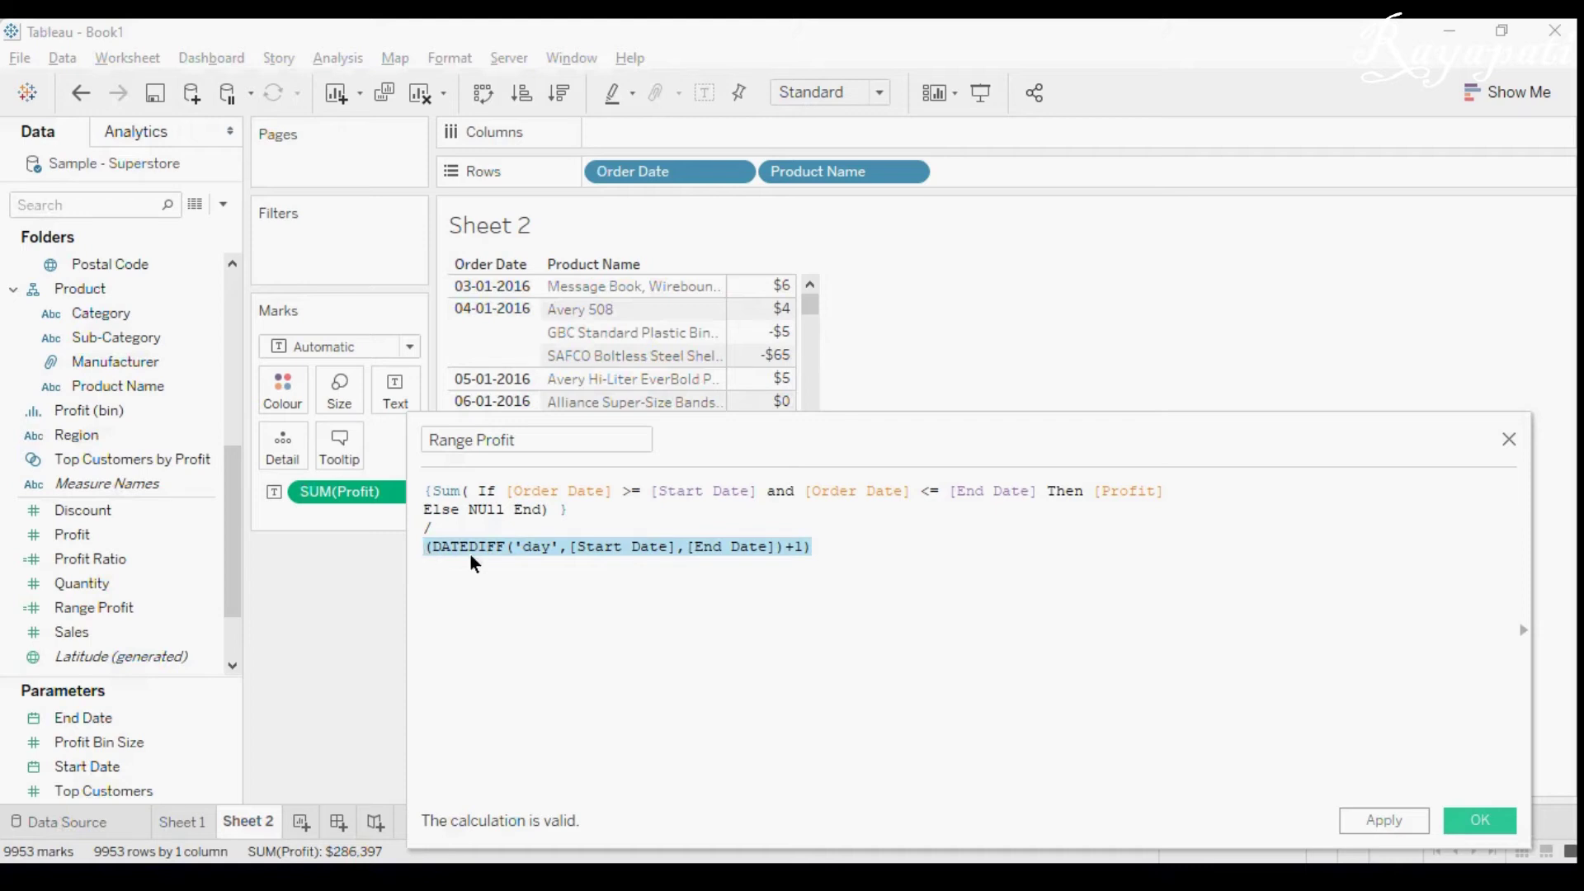
click(1364, 828)
click(1486, 823)
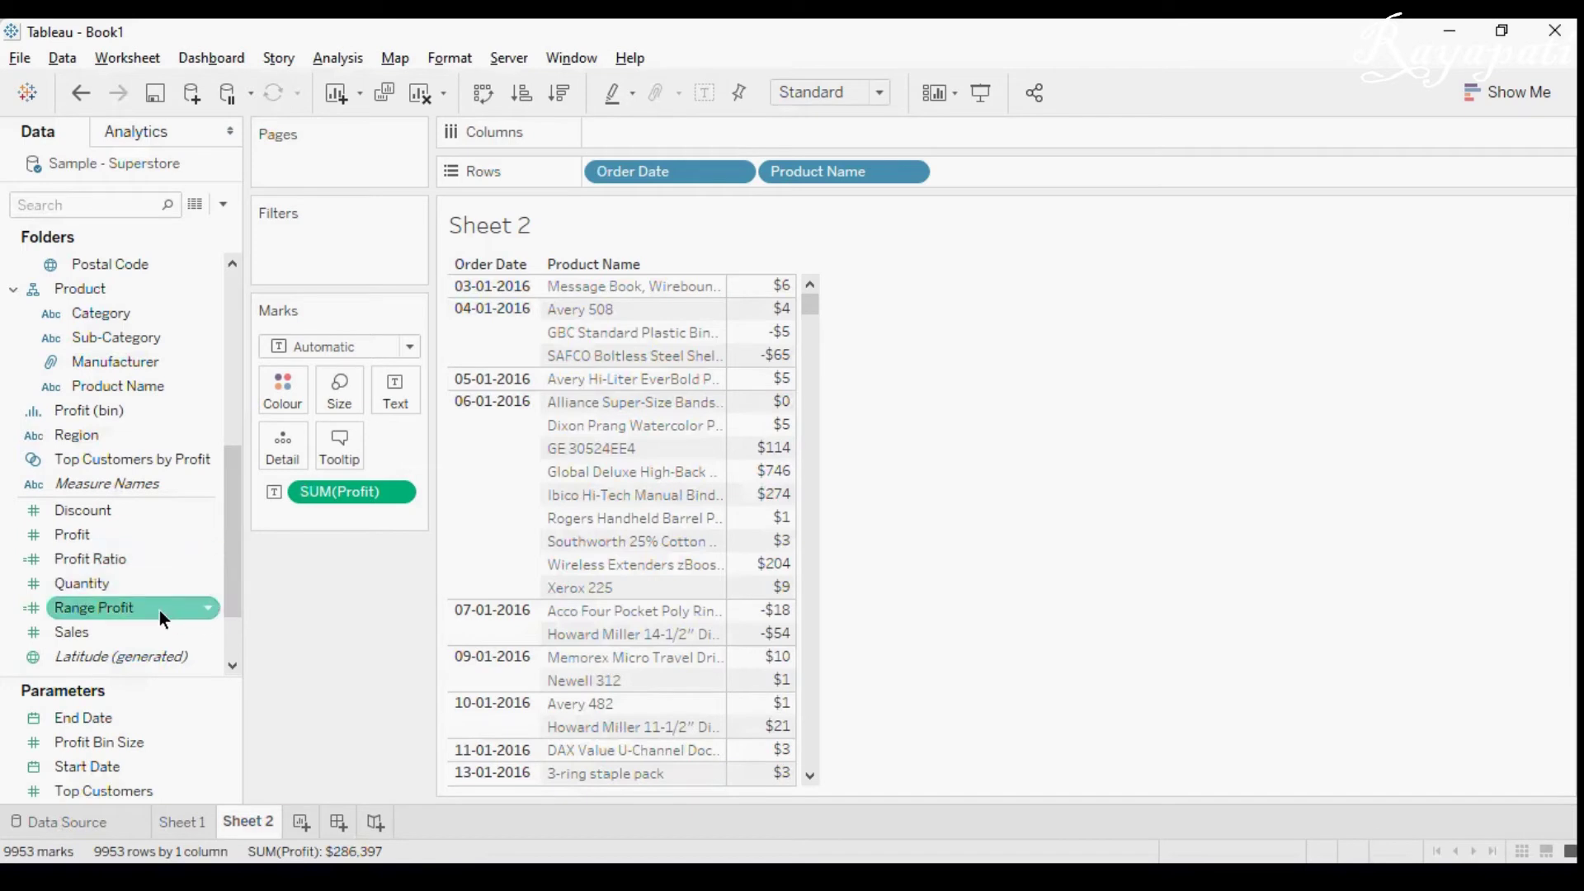
- On Sheet 1, add a second Profit measure to Rows and put Range Profit in the tooltip of all marks
click(188, 821)
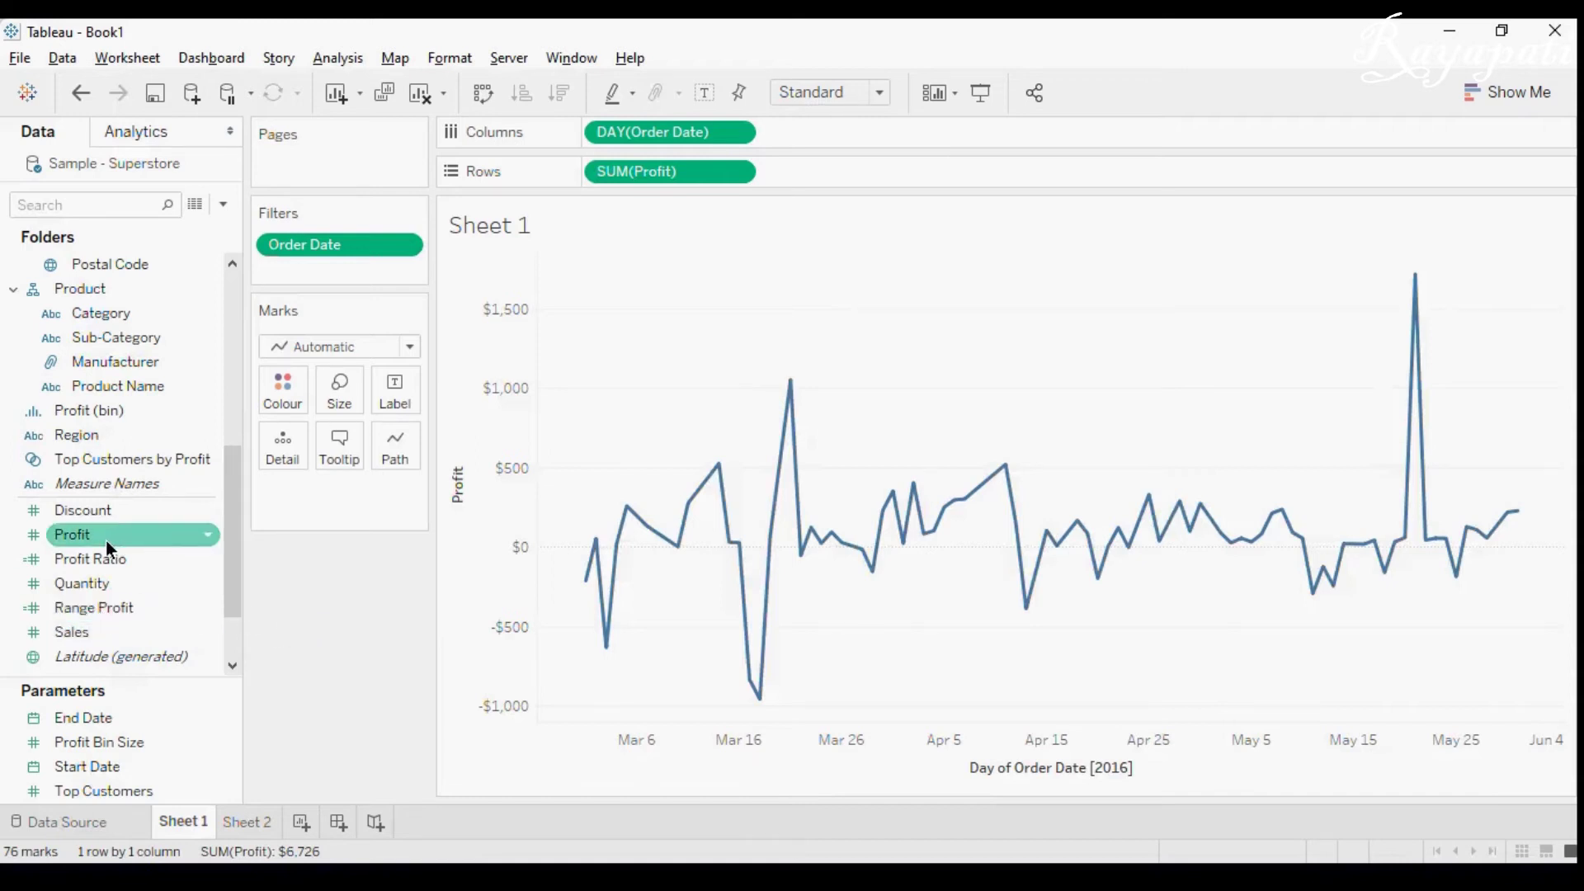
drag(106, 541, 829, 186)
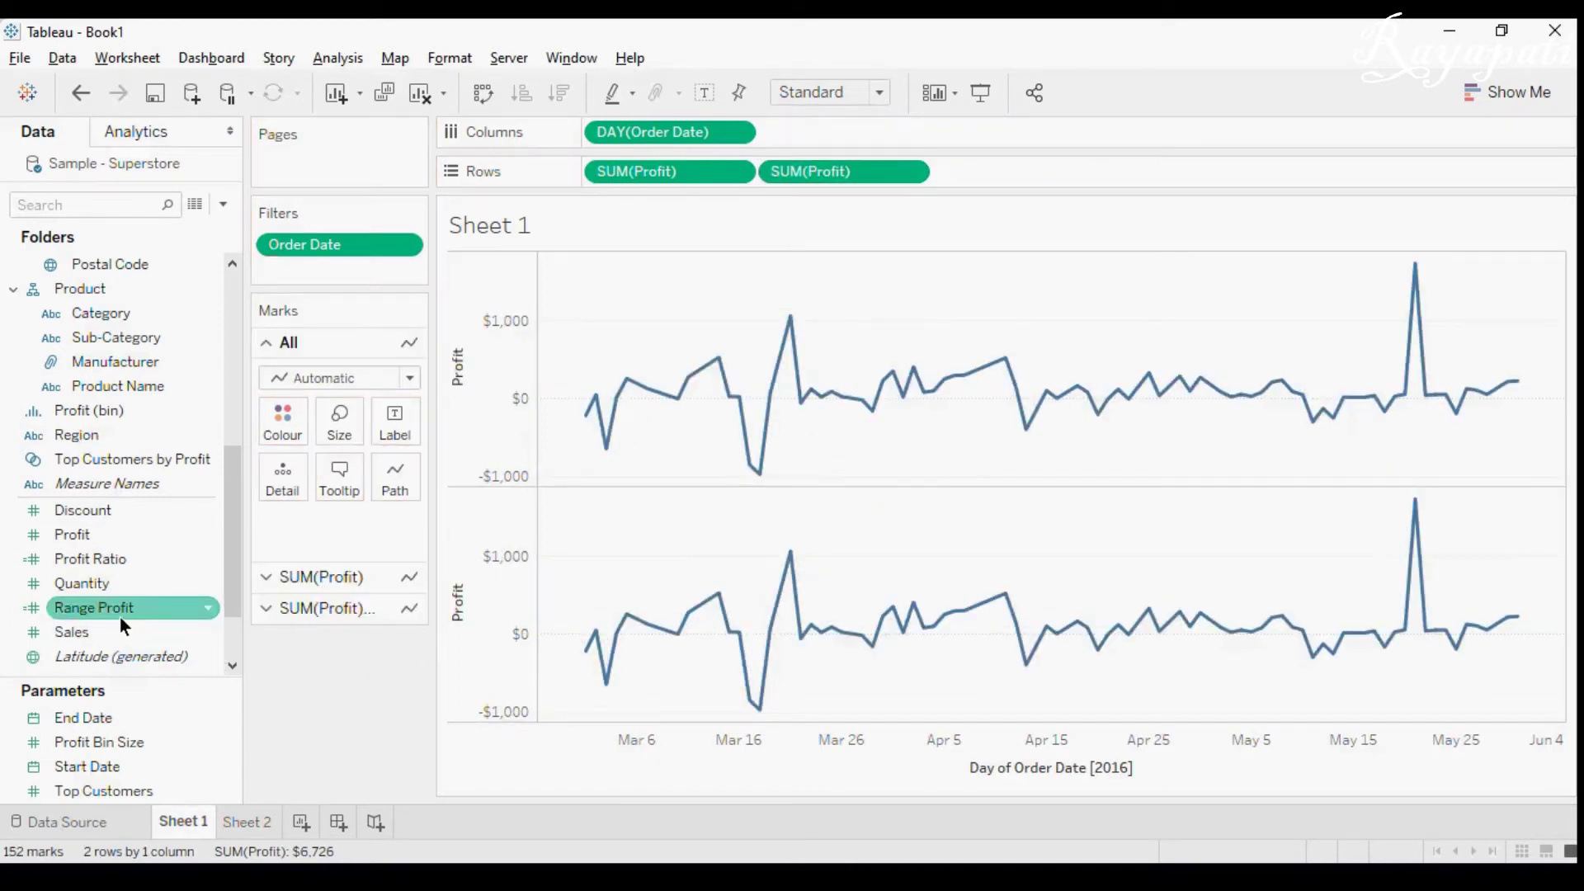
drag(116, 616, 343, 480)
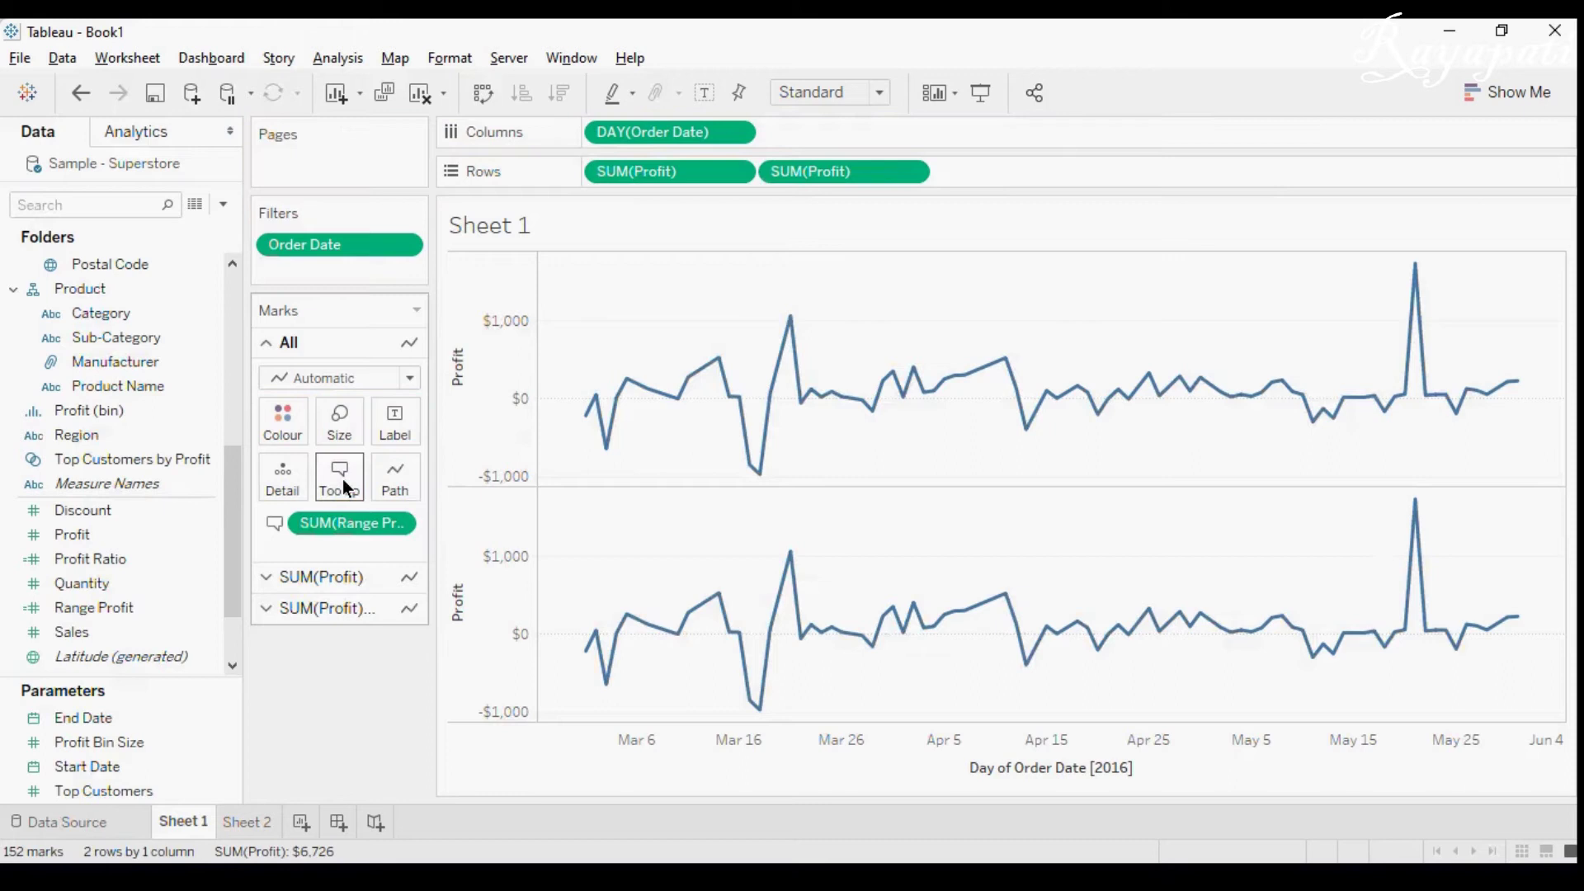
mouse_move(702, 359)
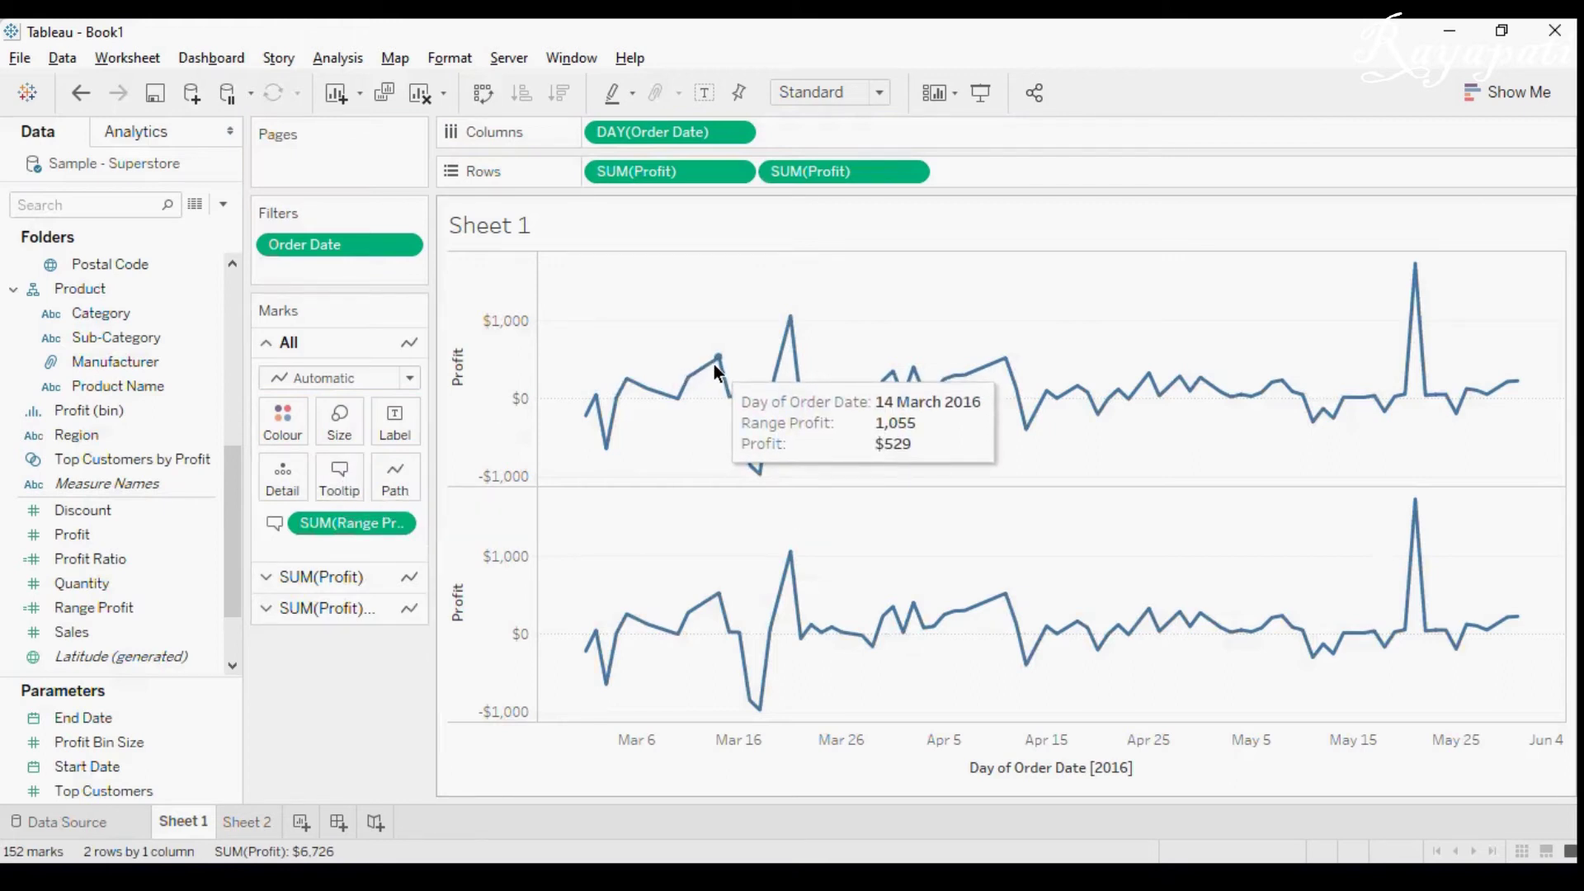
mouse_move(778, 378)
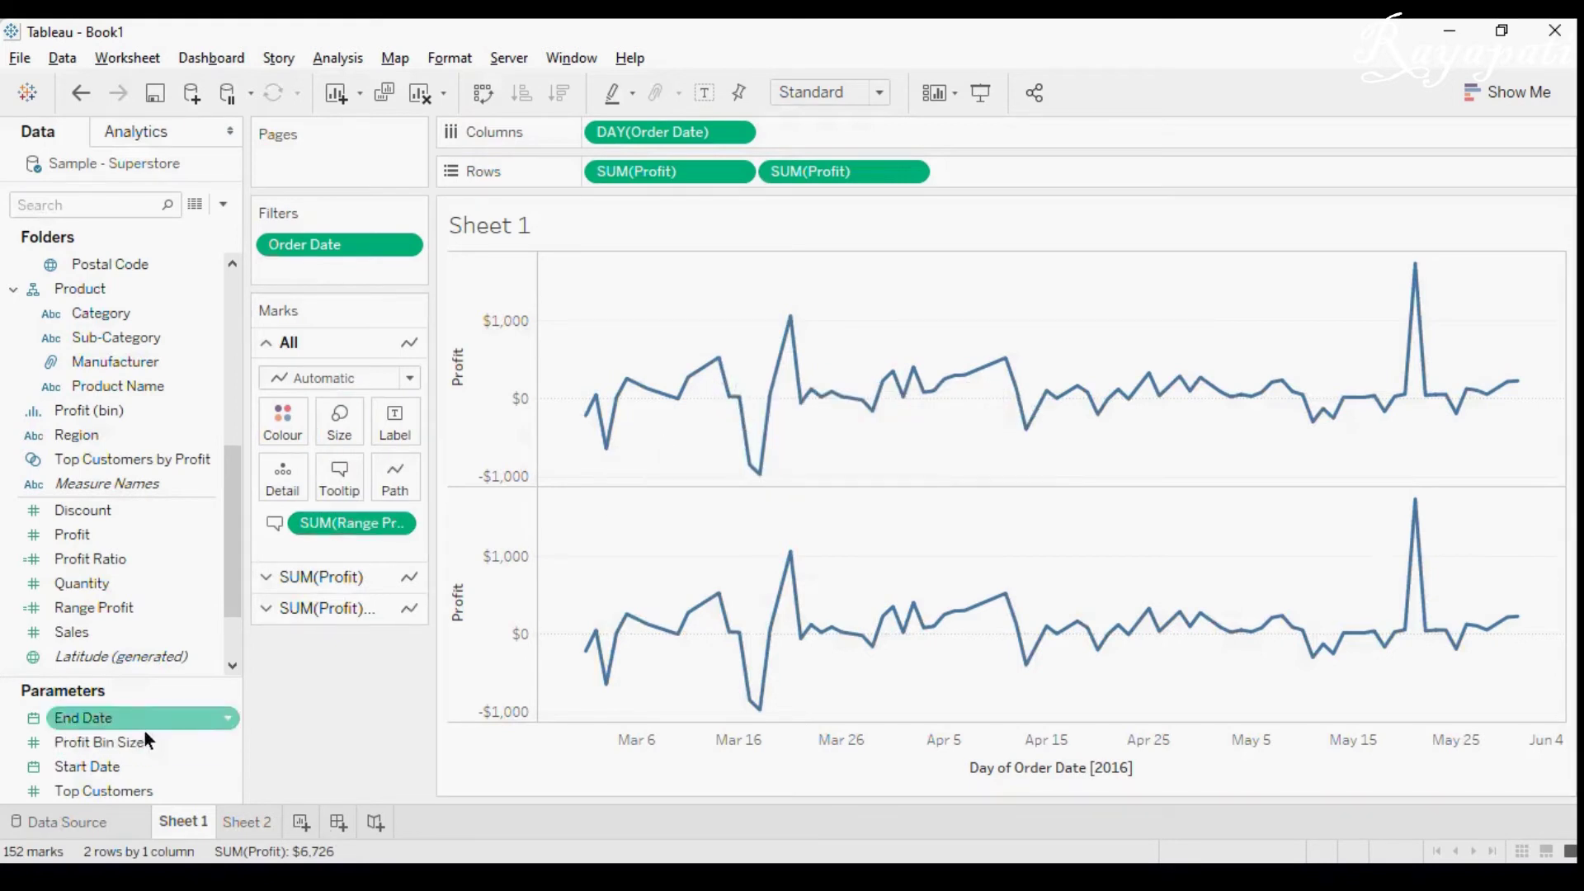
- Show the Start Date and End Date parameter controls on Sheet 1
right_click(121, 766)
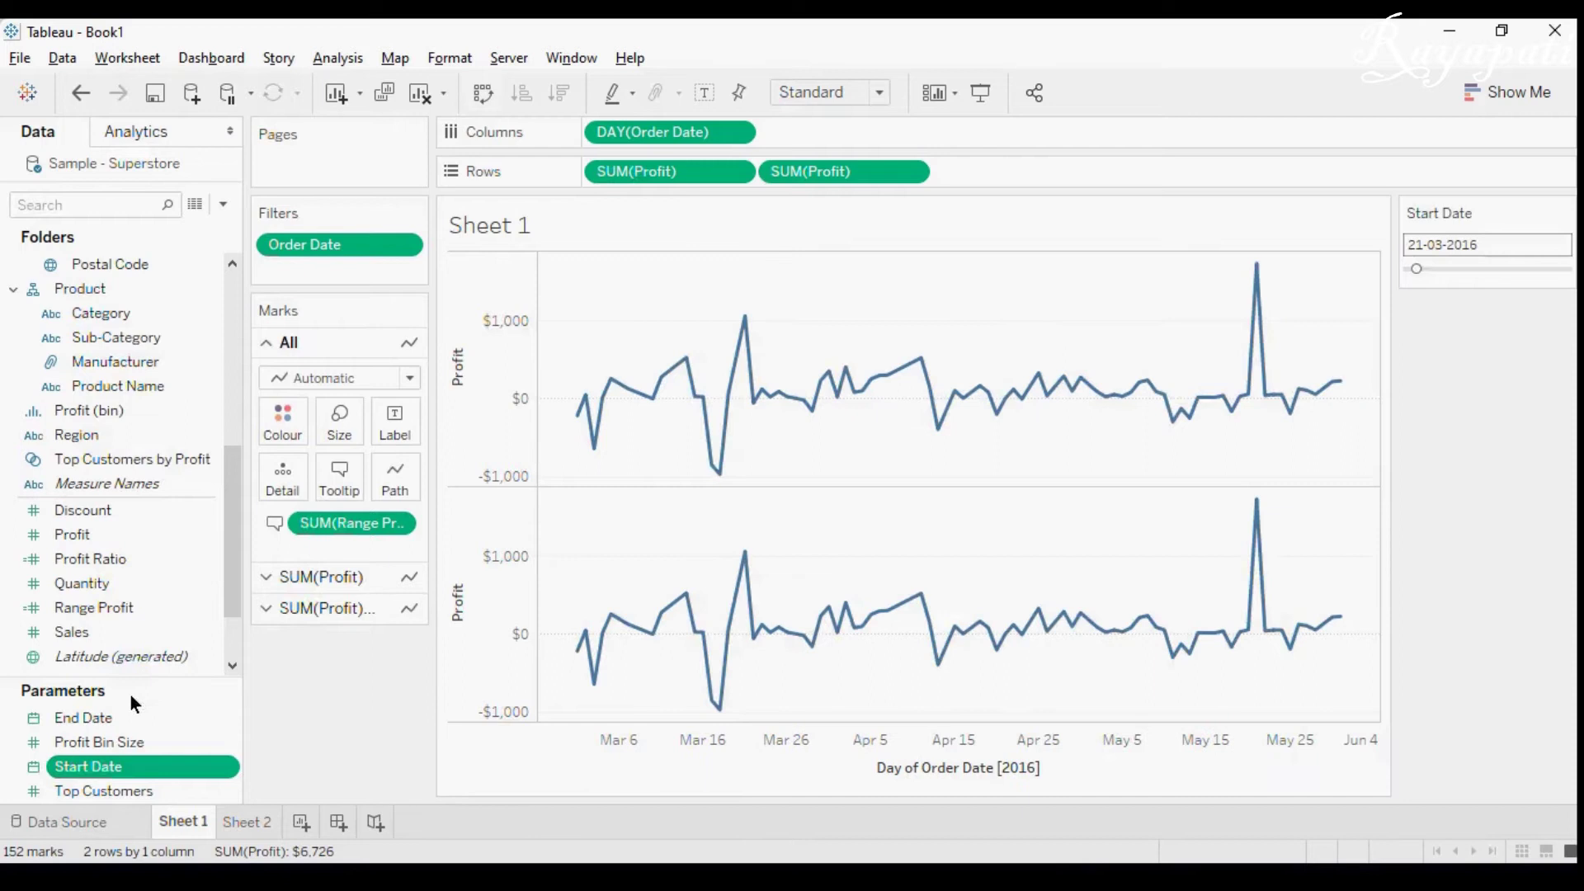
right_click(120, 716)
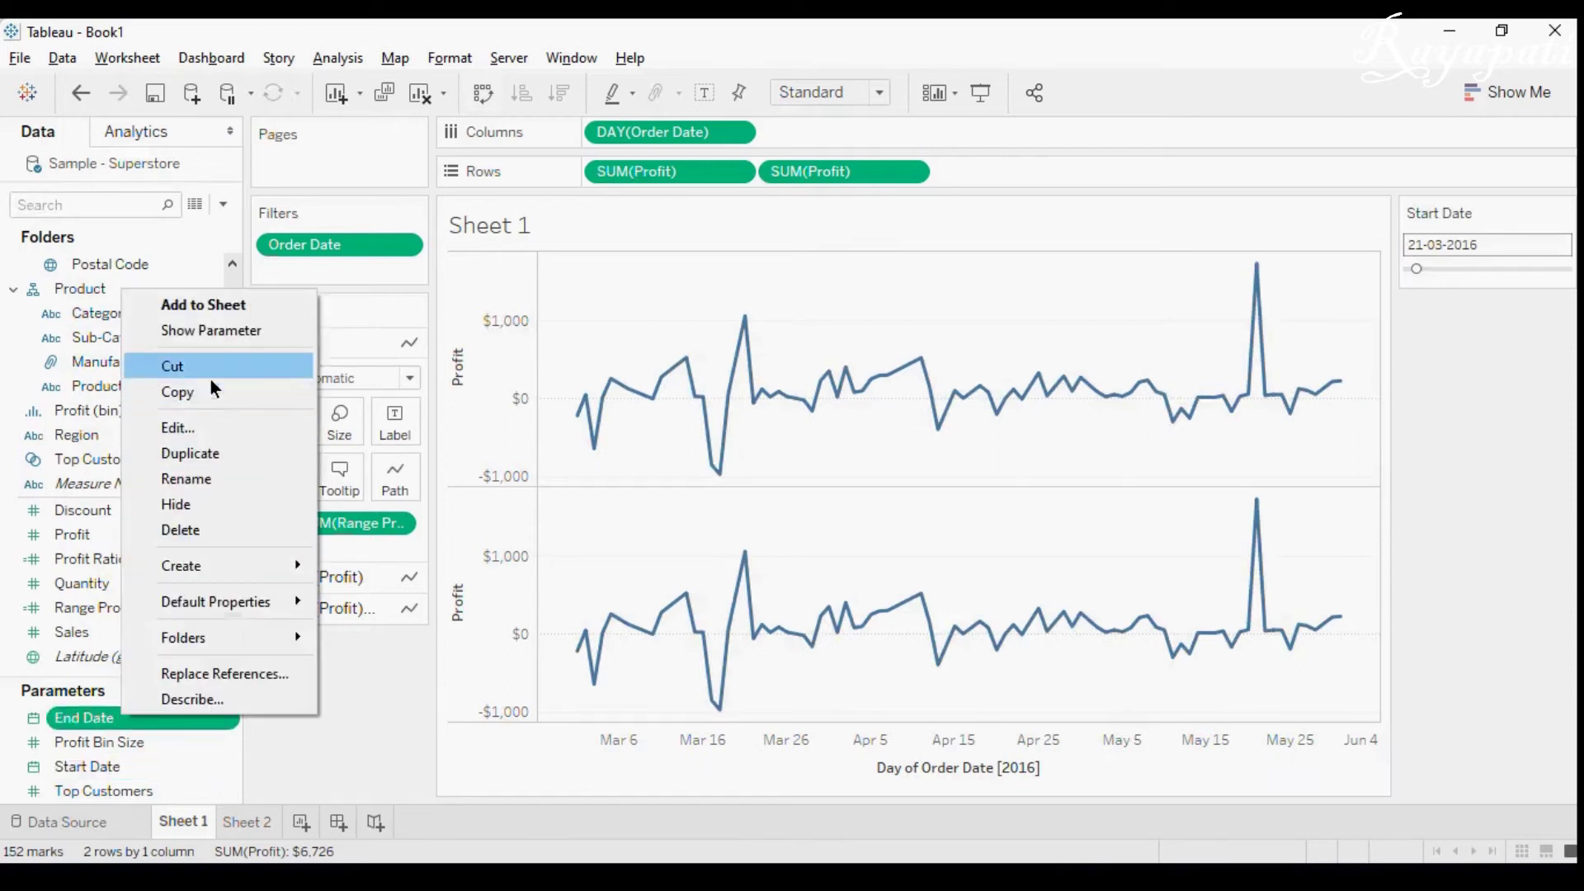
click(201, 332)
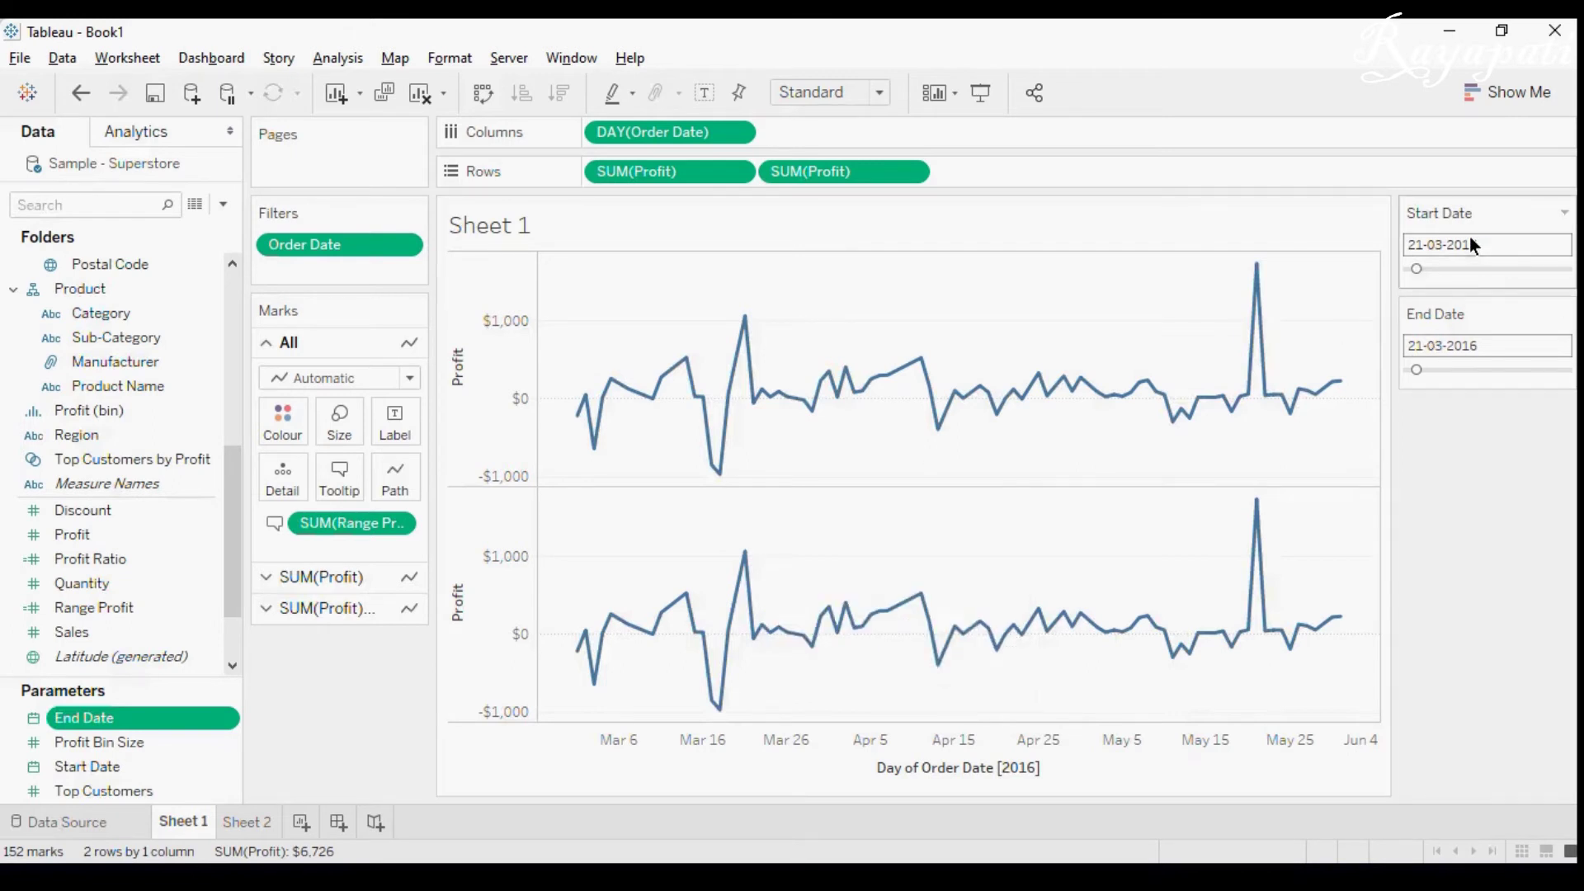
- Reopen the Range Profit calculation, review its formula and close it without changes
click(123, 607)
right_click(127, 607)
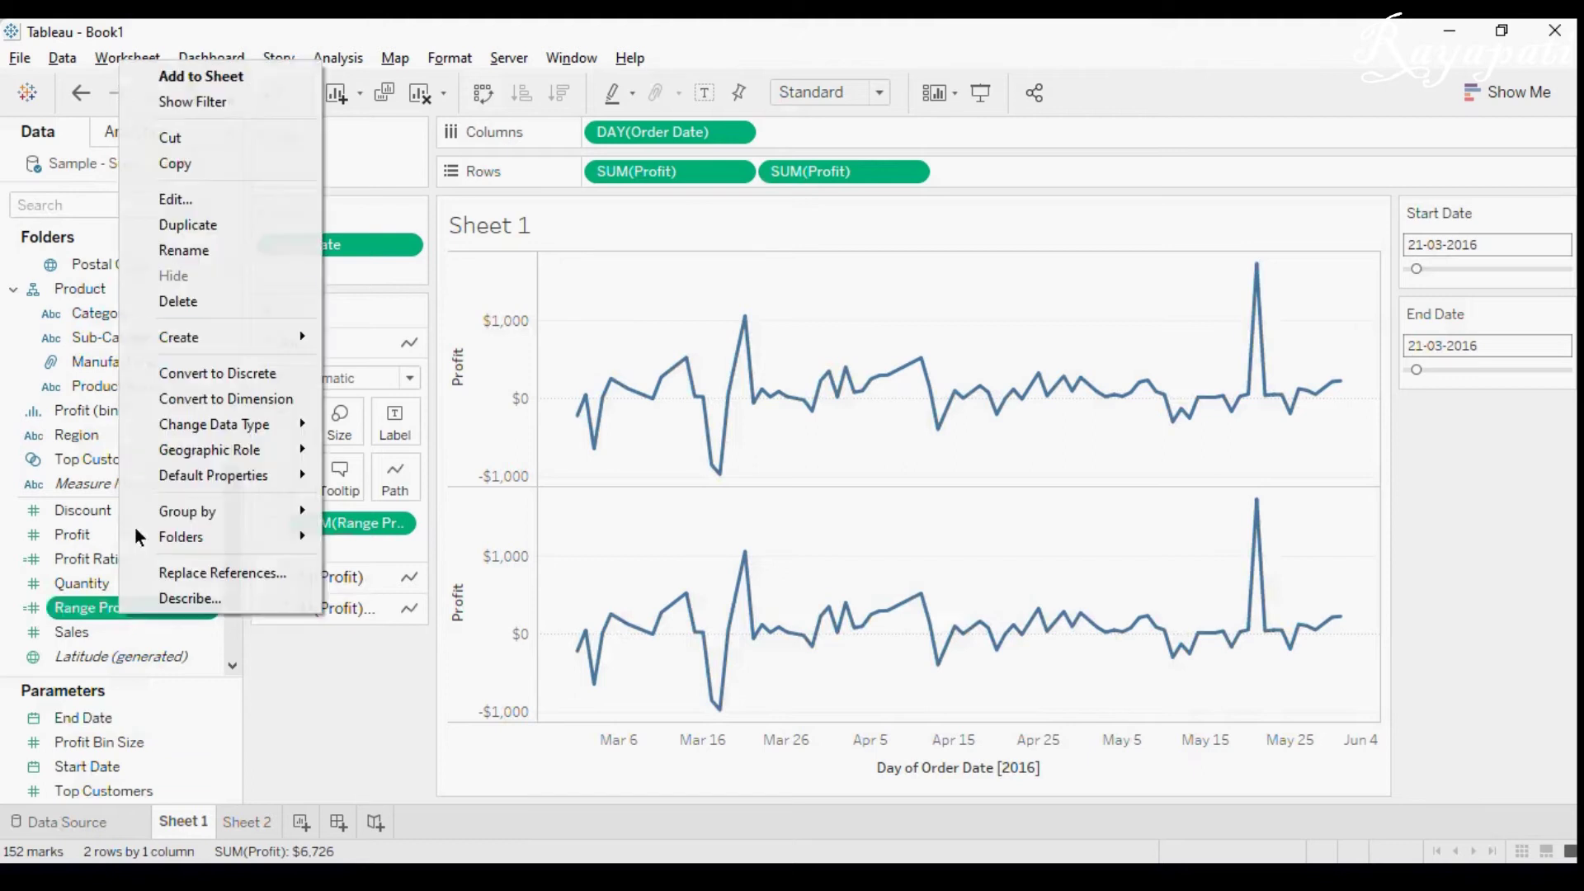
click(194, 206)
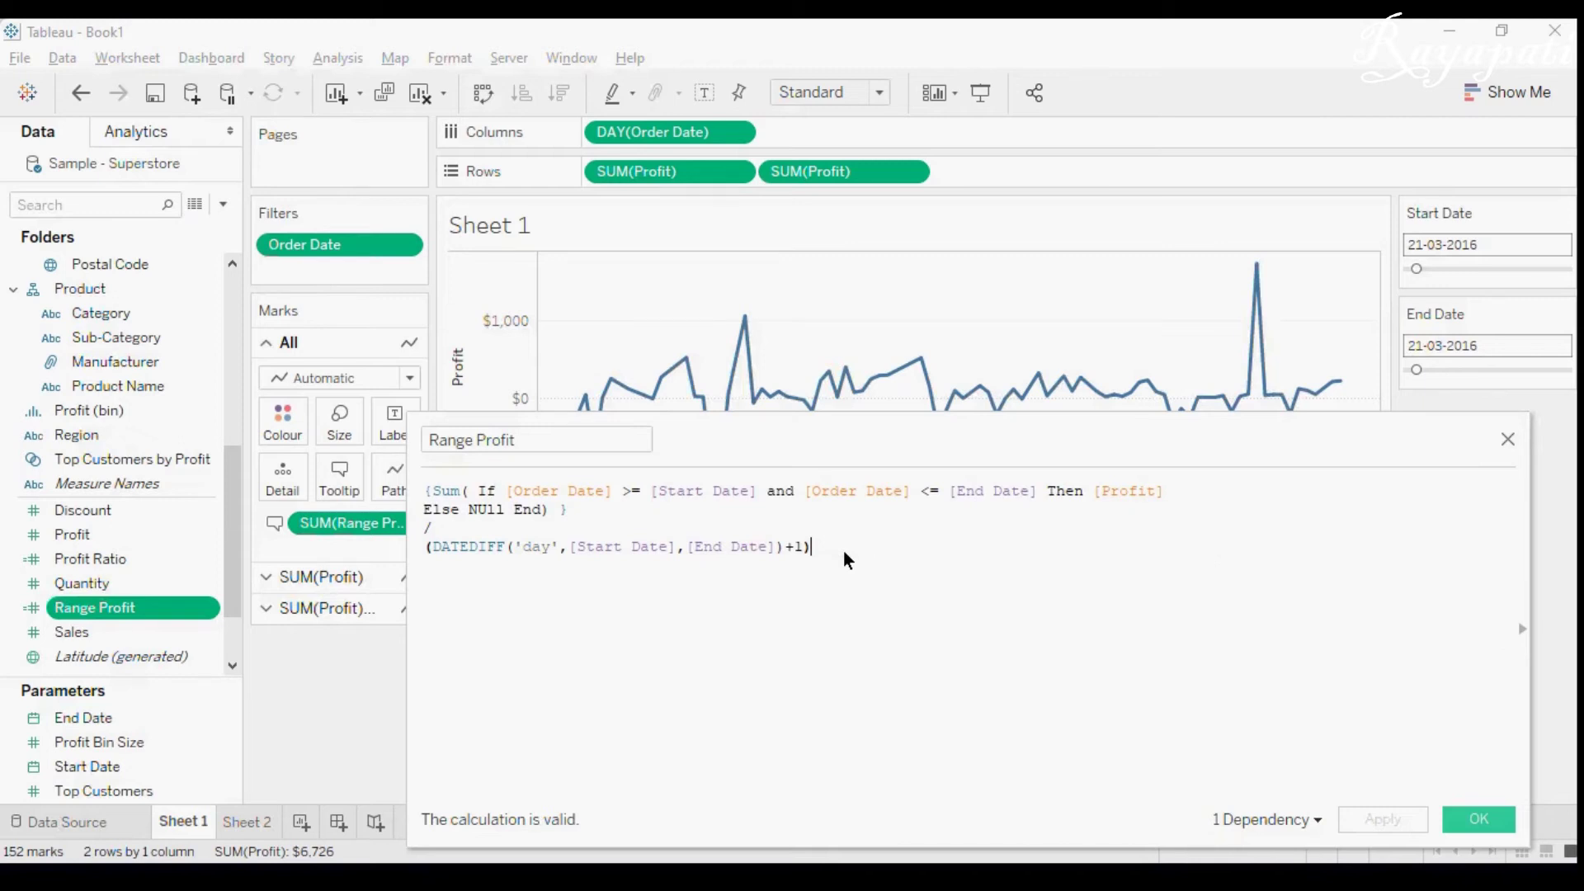
click(1495, 820)
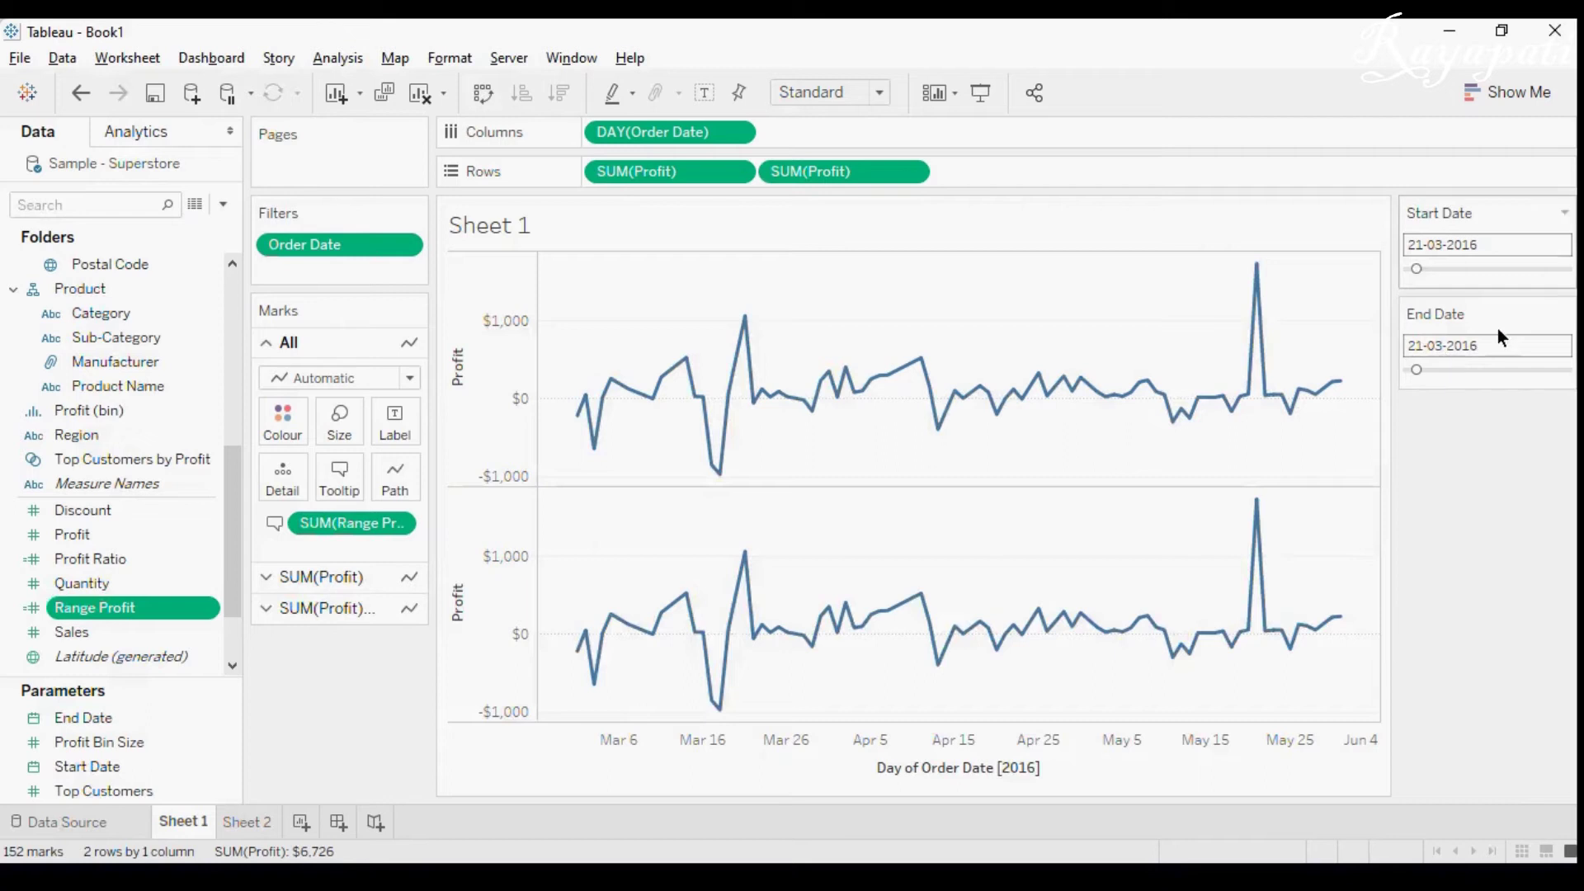
- Change the Start Date and End Date parameter controls from sliders to the Type In format
click(1563, 213)
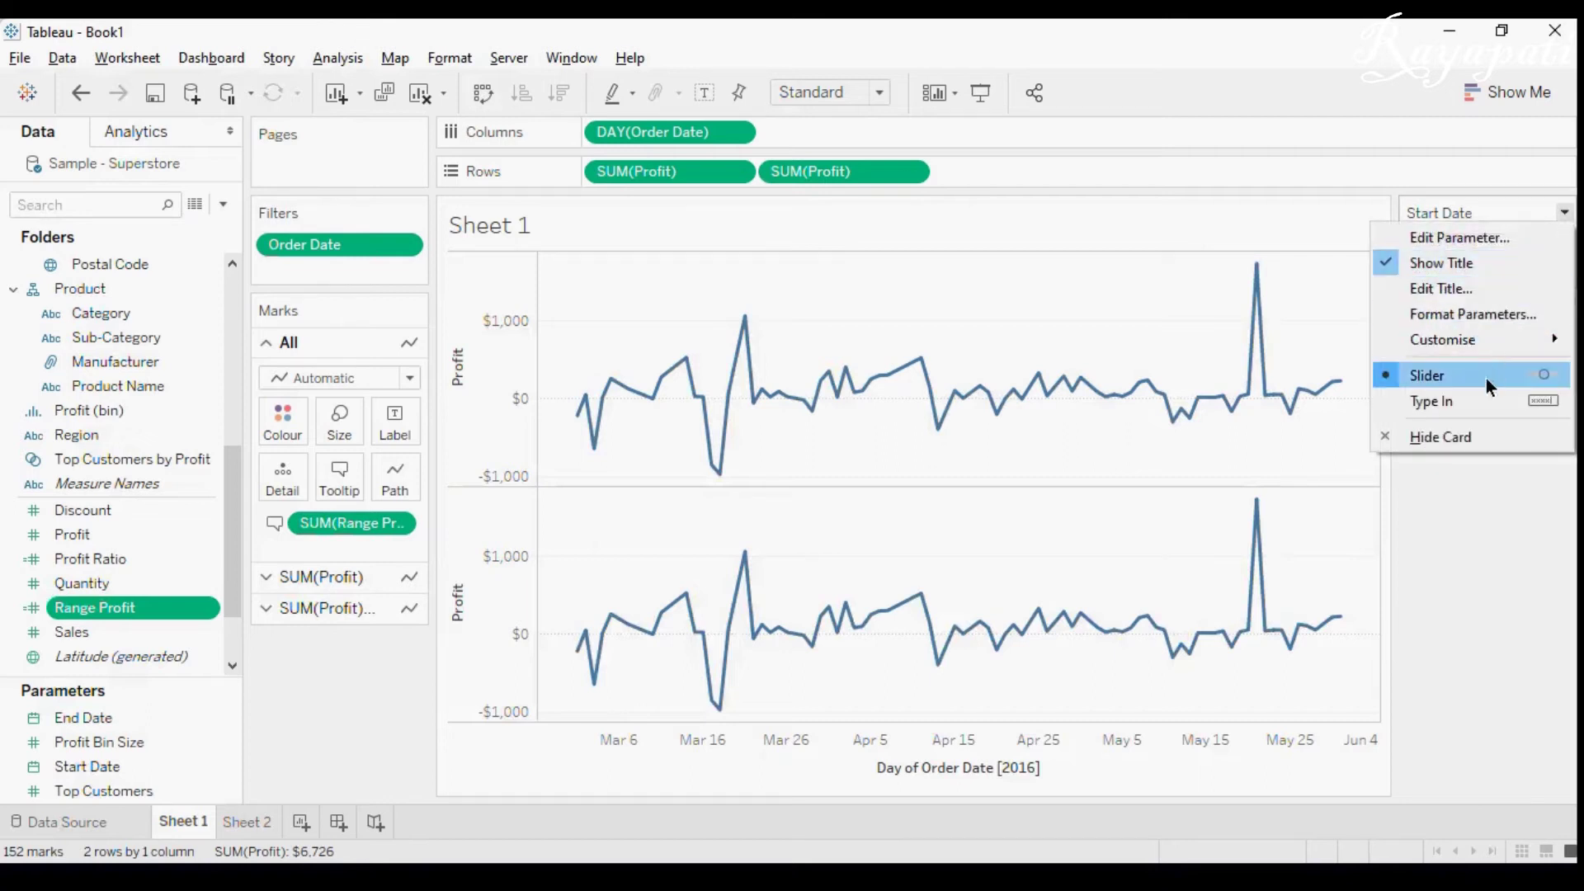
click(1479, 399)
click(1564, 287)
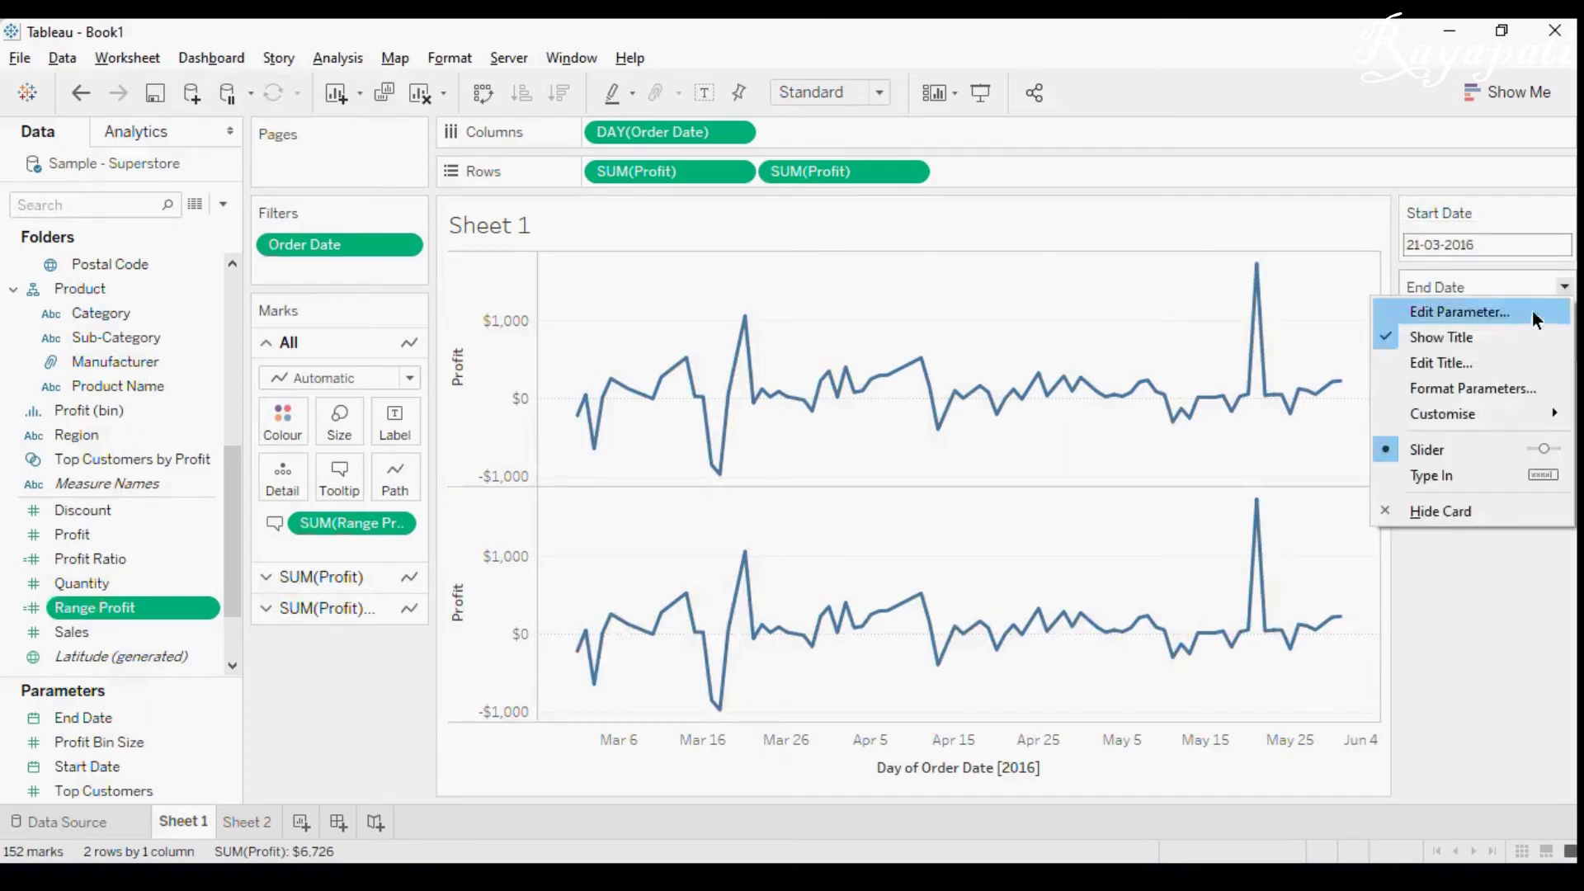
click(1452, 472)
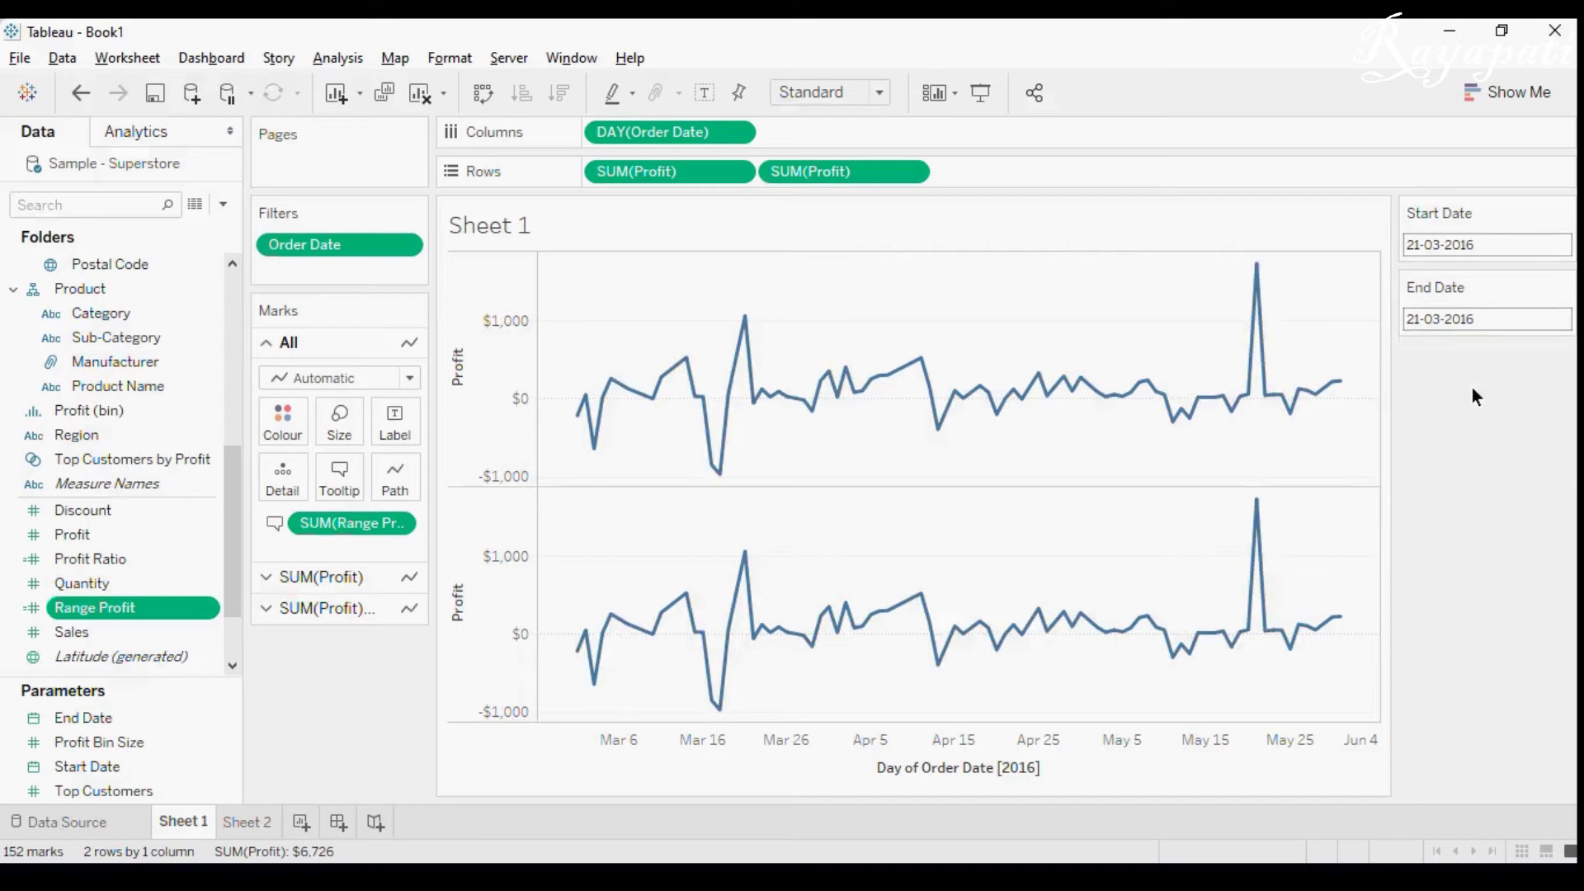
- Set the End Date parameter to 22-03-2016 and check the Range Profit tooltip at the 21 March 2016 point
click(1418, 320)
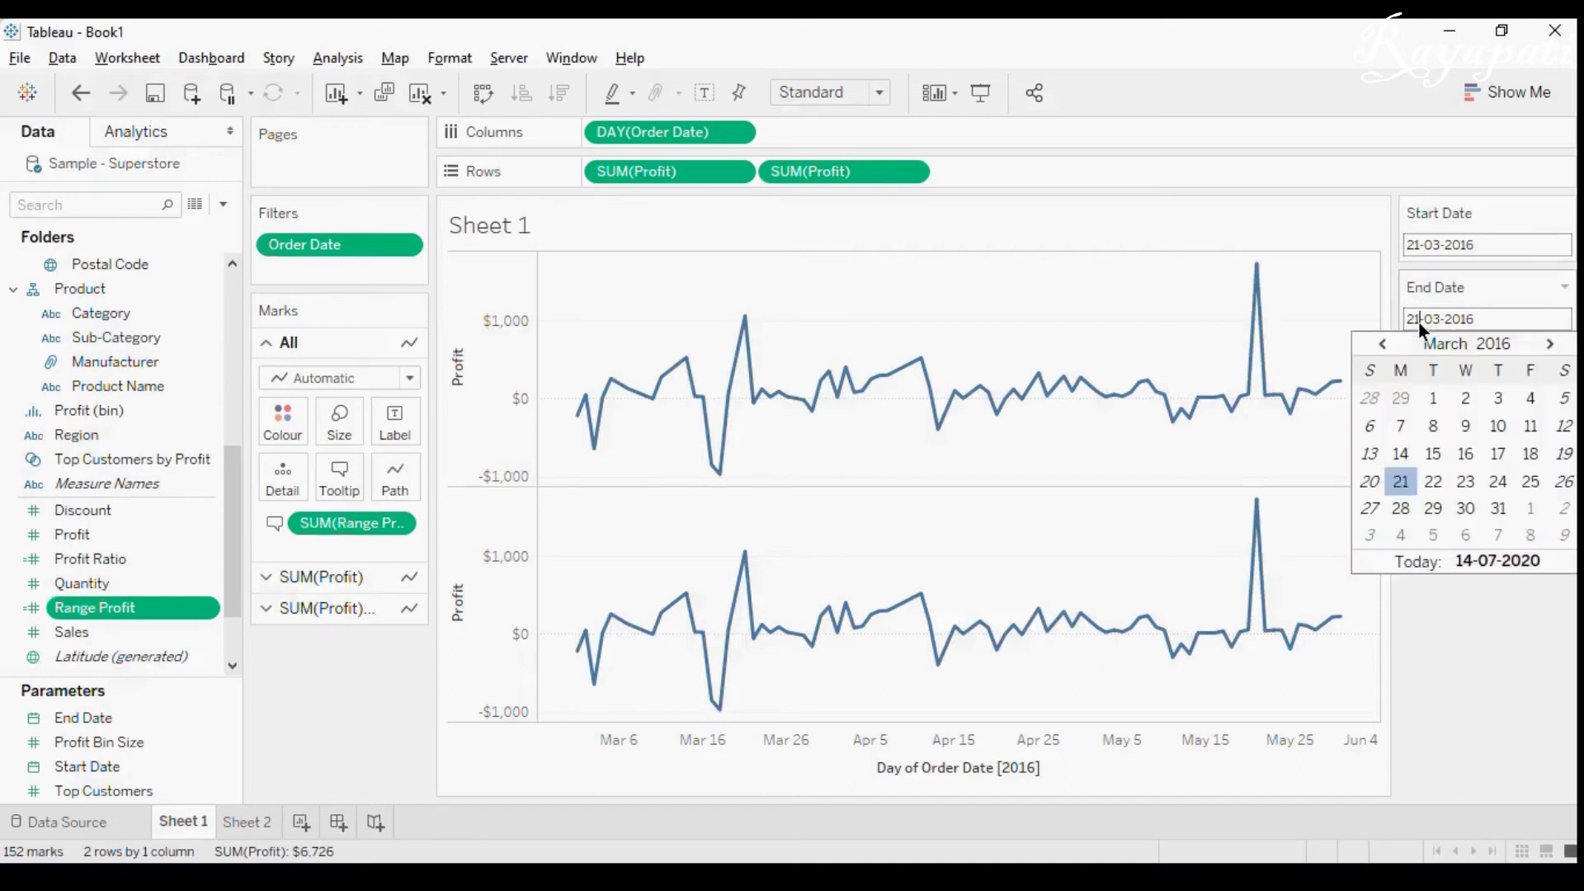
text(22)
click(1314, 541)
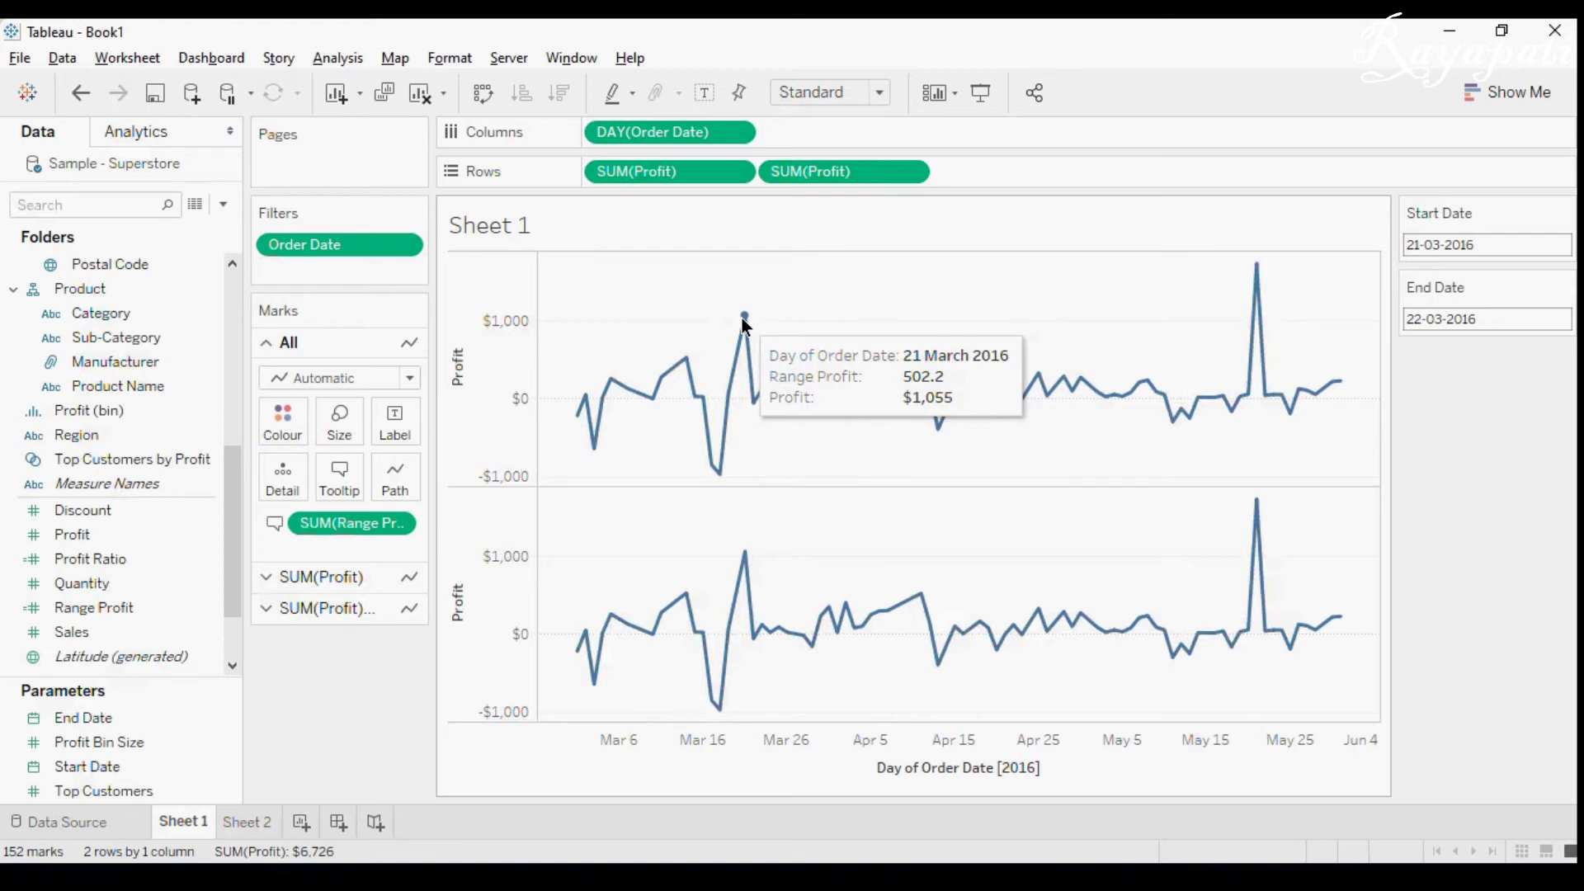
- Create a new calculated field named "% Diff of Range"
click(328, 58)
click(394, 536)
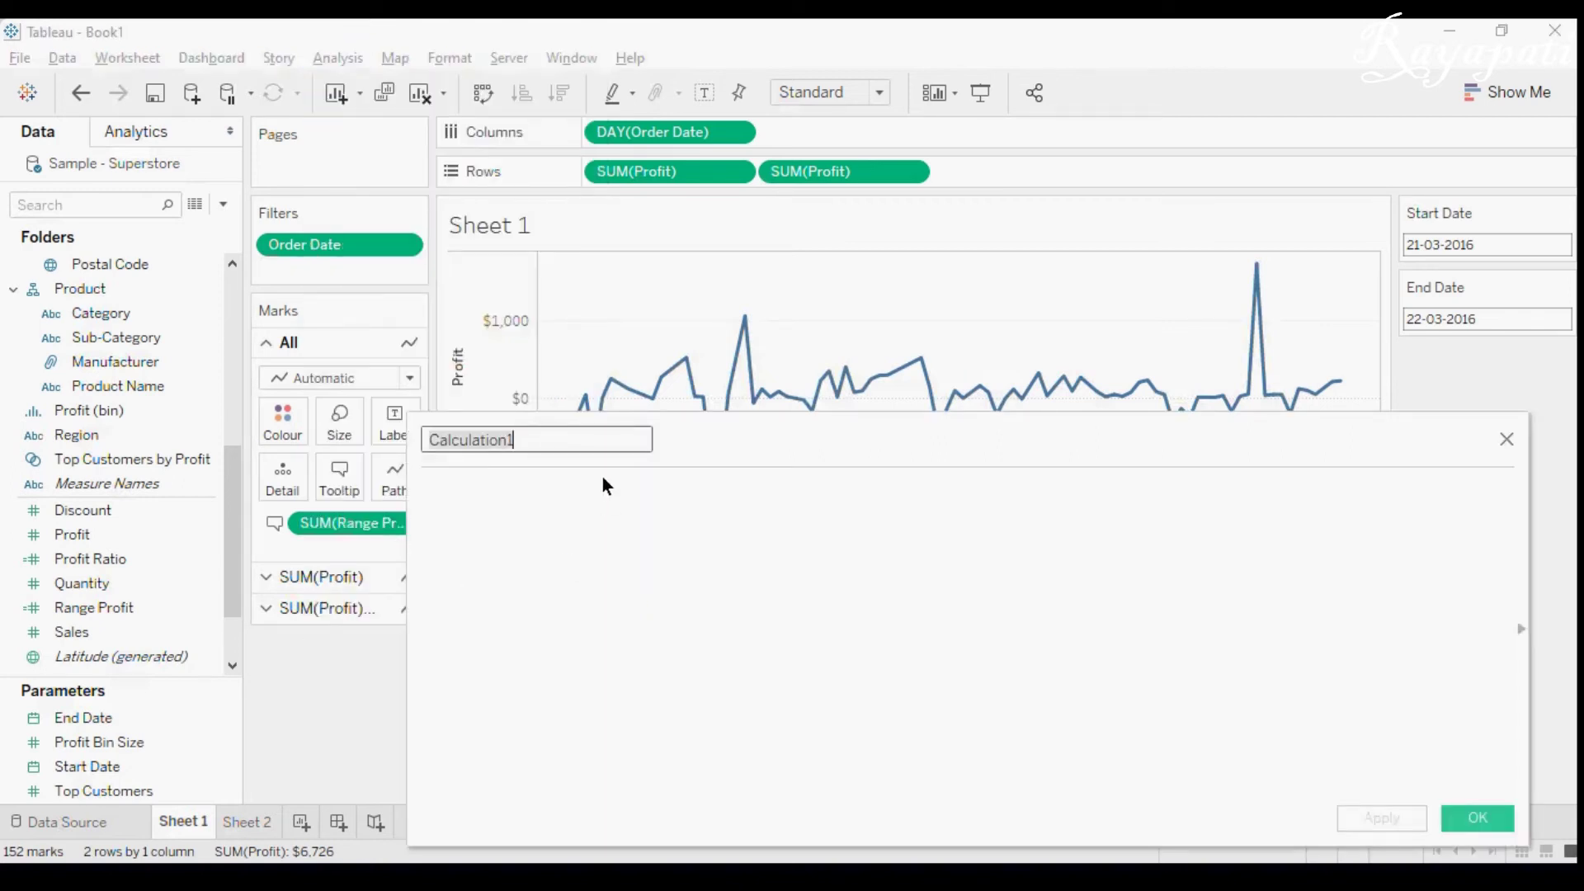
text(% Diff of Range)
key(BackSpace)
text(e)
- Enter the formula Sum([Profit]) - SUM([Range Profit]) in the % Diff of Range calculation
click(615, 497)
text(Sum)
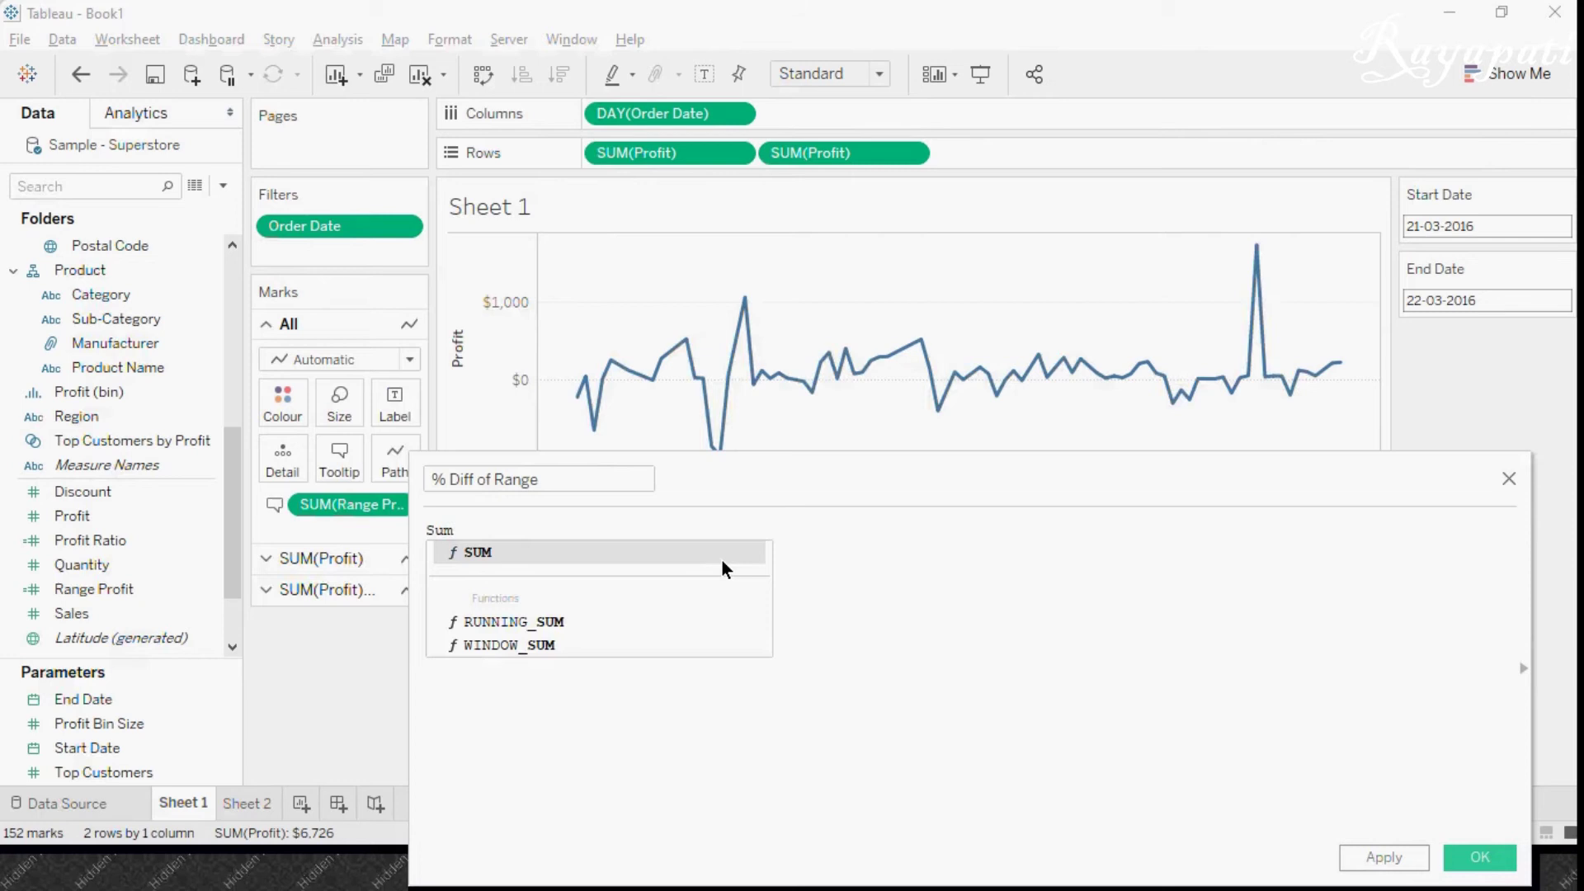
text((Profi)
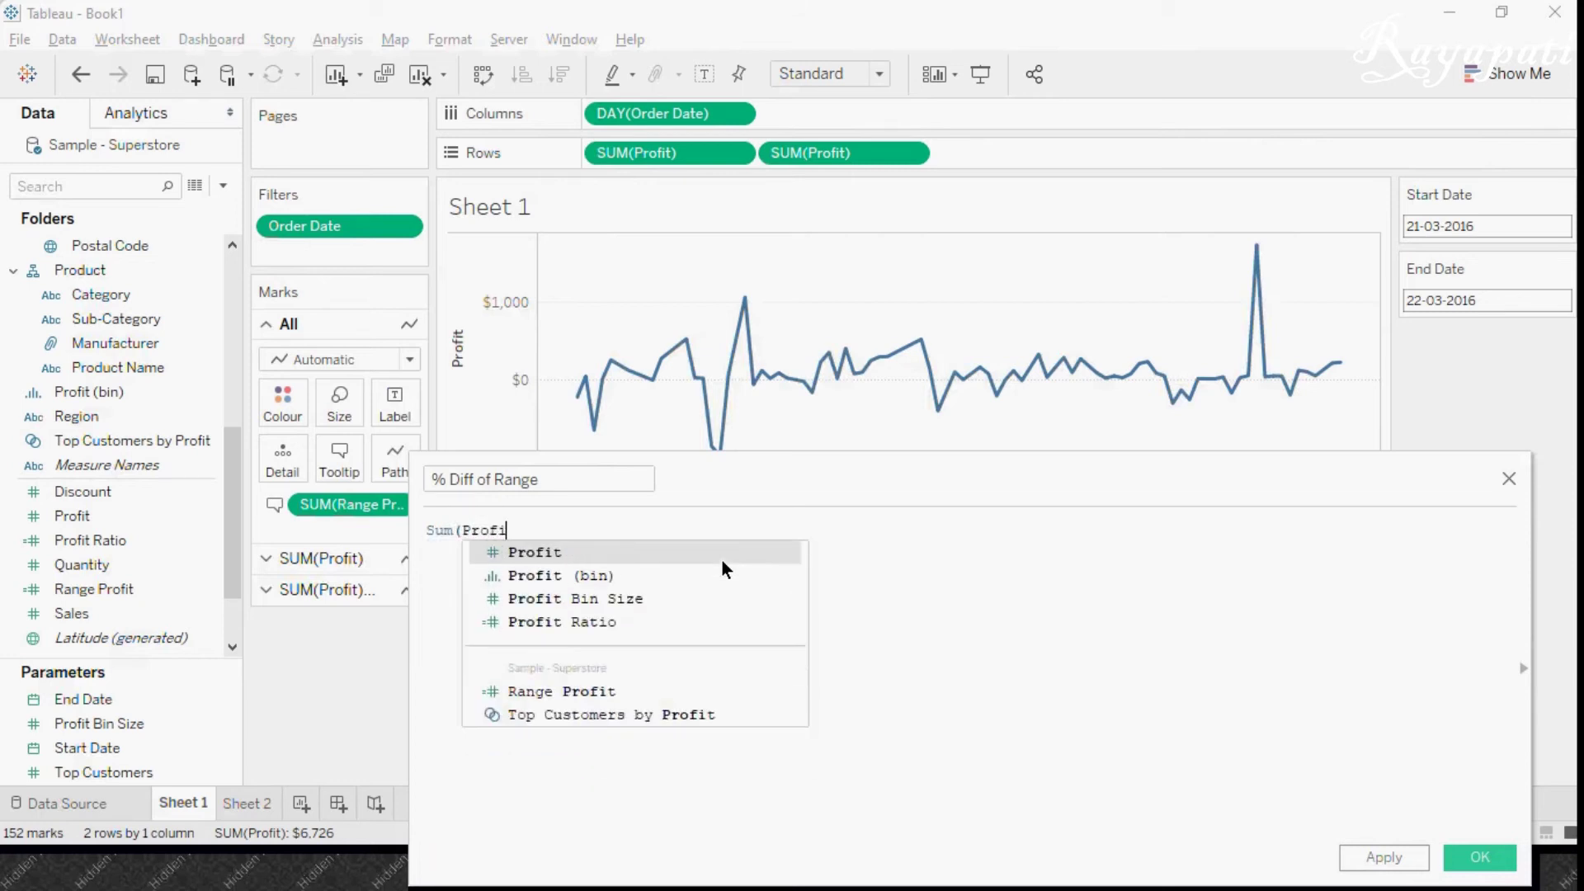
key(Return)
text() - )
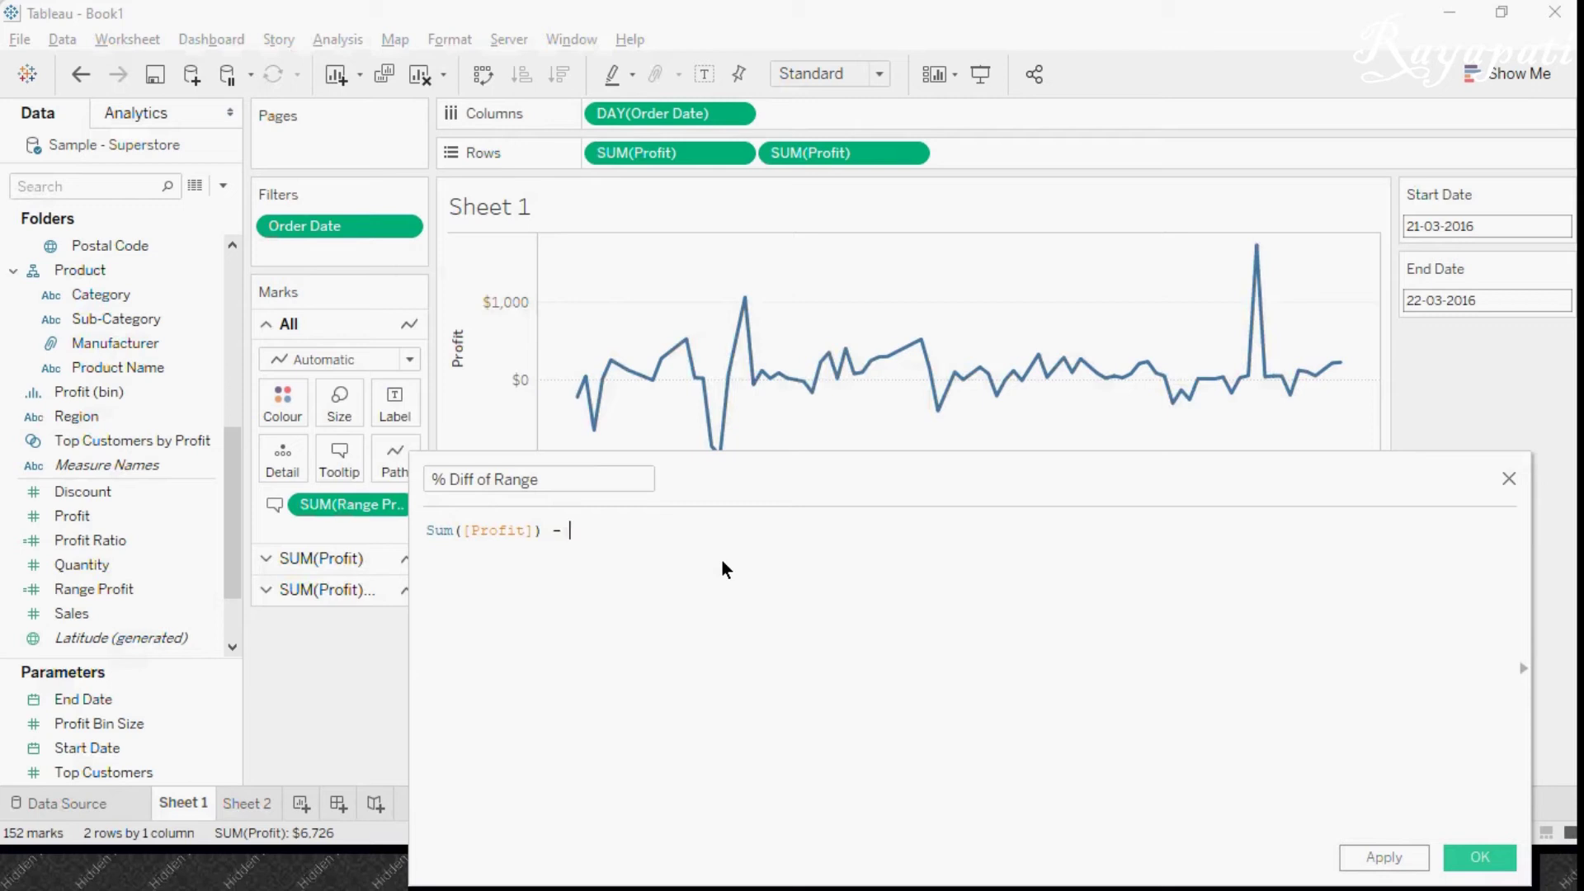
text(SUM)
key(Return)
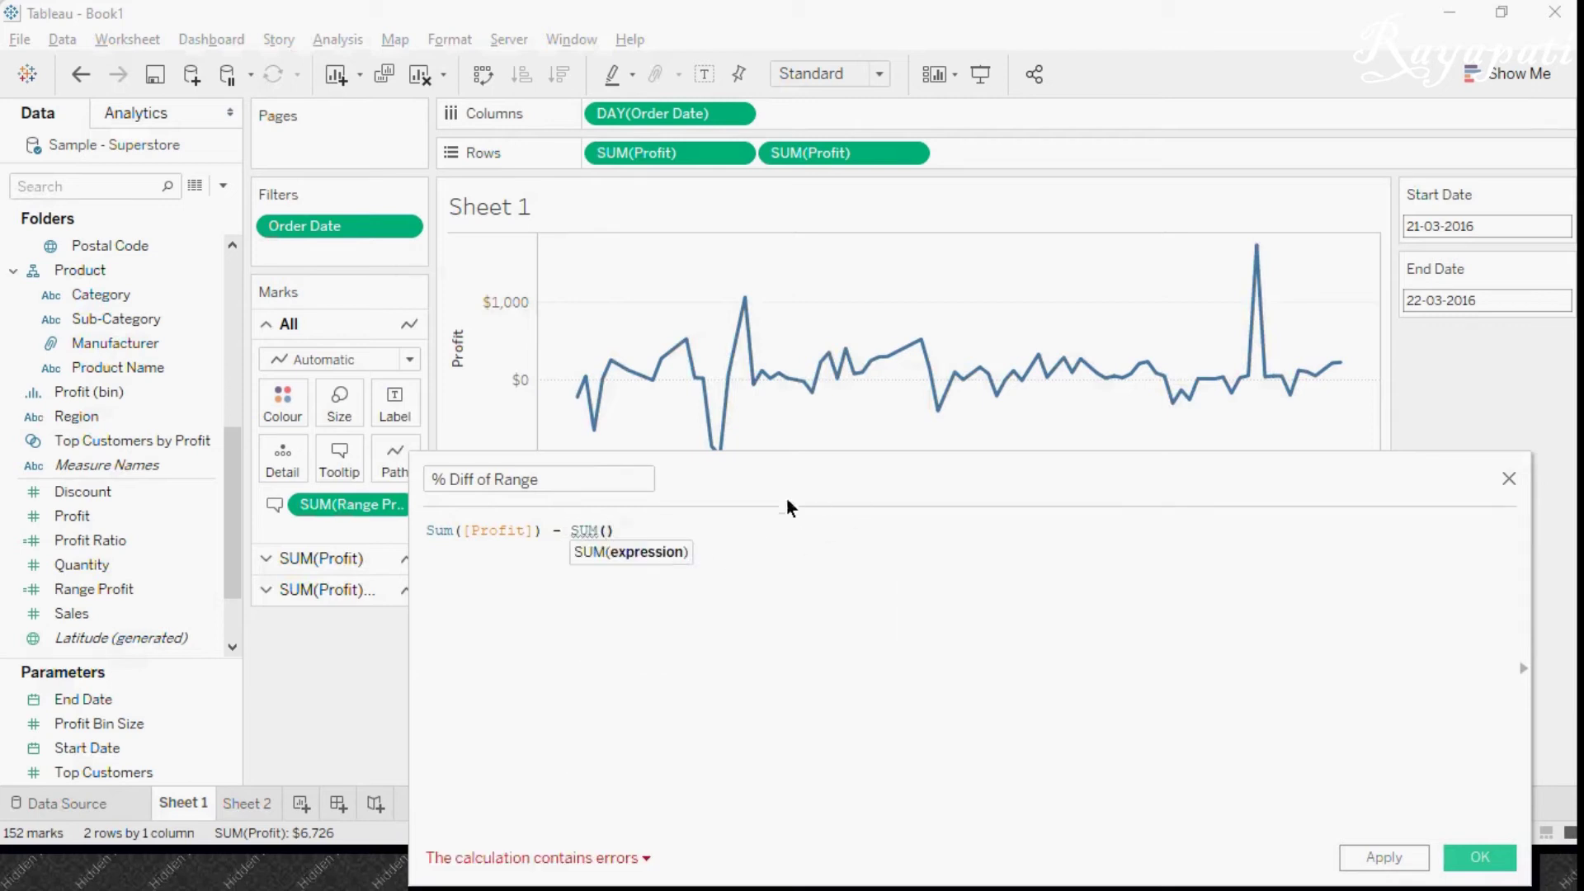
drag(97, 584, 609, 537)
click(818, 528)
- Enclose the Sum([Profit]) - SUM([Range Profit]) difference in parentheses in the % Diff of Range formula
key(Left)
key(Left)
key(Left)
key(Left)
key(Left)
key(Left)
key(Left)
key(Left)
key(Left)
key(Left)
key(Left)
key(Left)
key(Left)
key(Left)
key(Left)
key(Left)
key(Left)
key(Left)
key(Left)
key(Left)
key(Left)
key(Left)
key(Left)
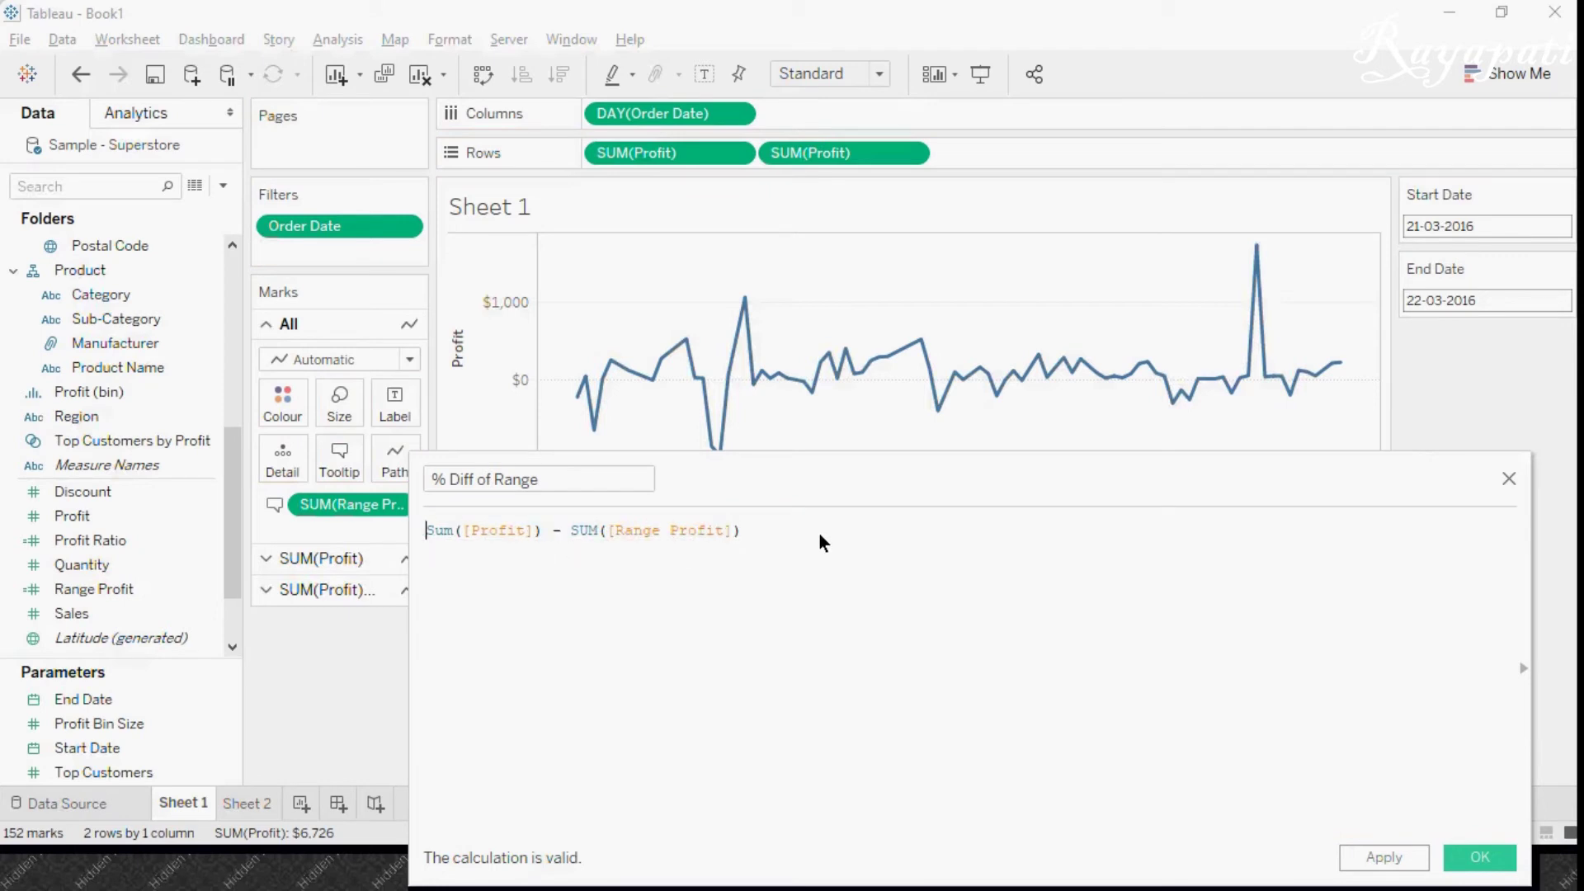
text(()
click(834, 541)
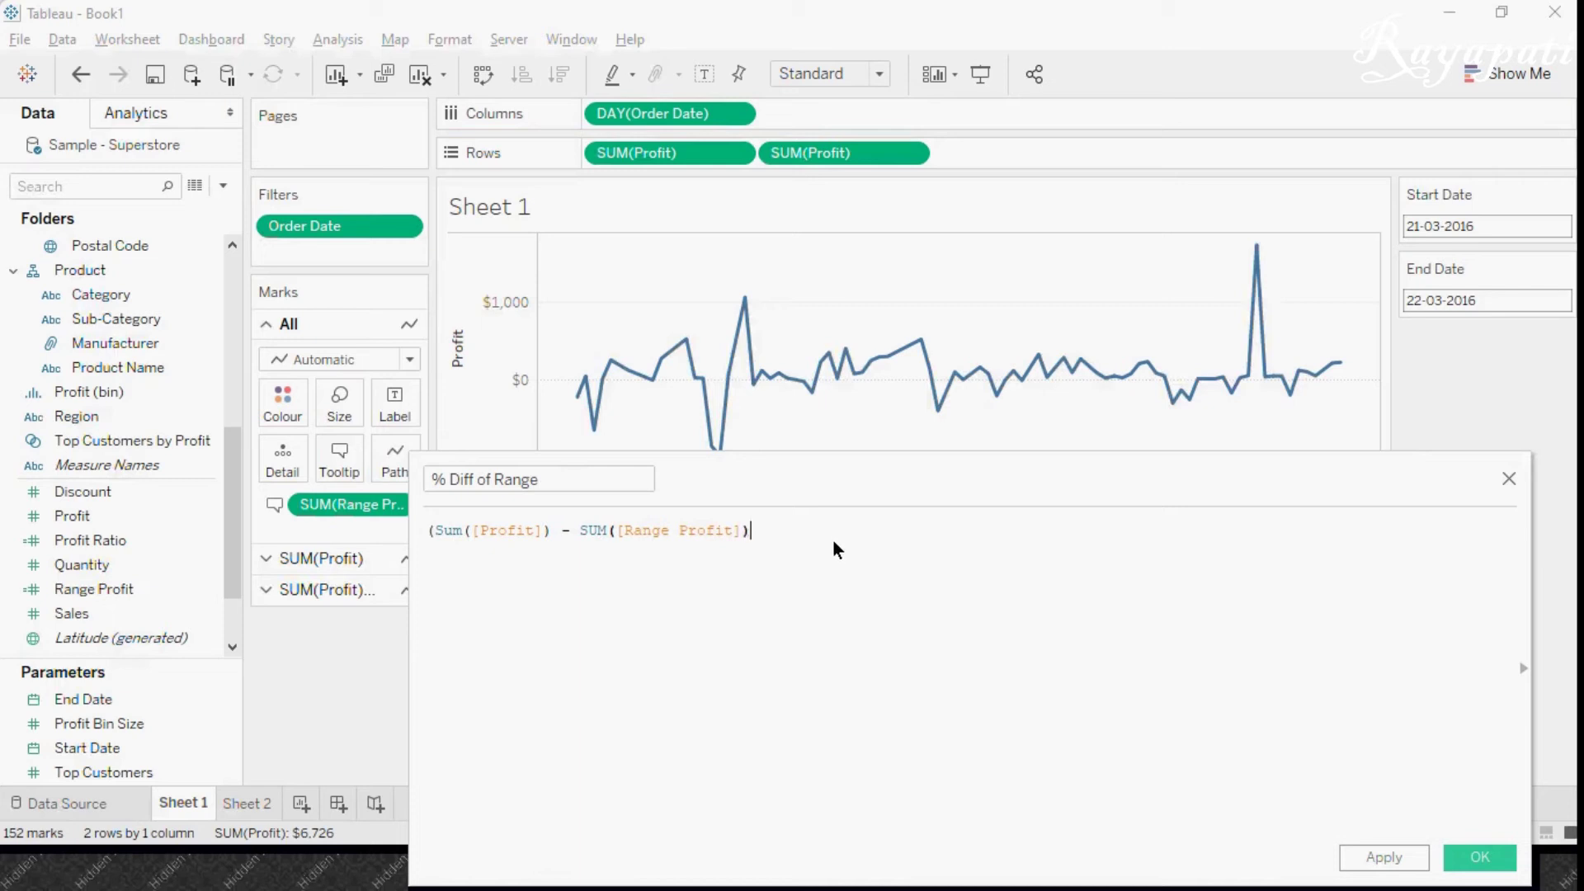
text()))
- Divide the parenthesized difference by SUM([Range Profit]) and save the % Diff of Range calculation
key(Return)
text(/)
key(Return)
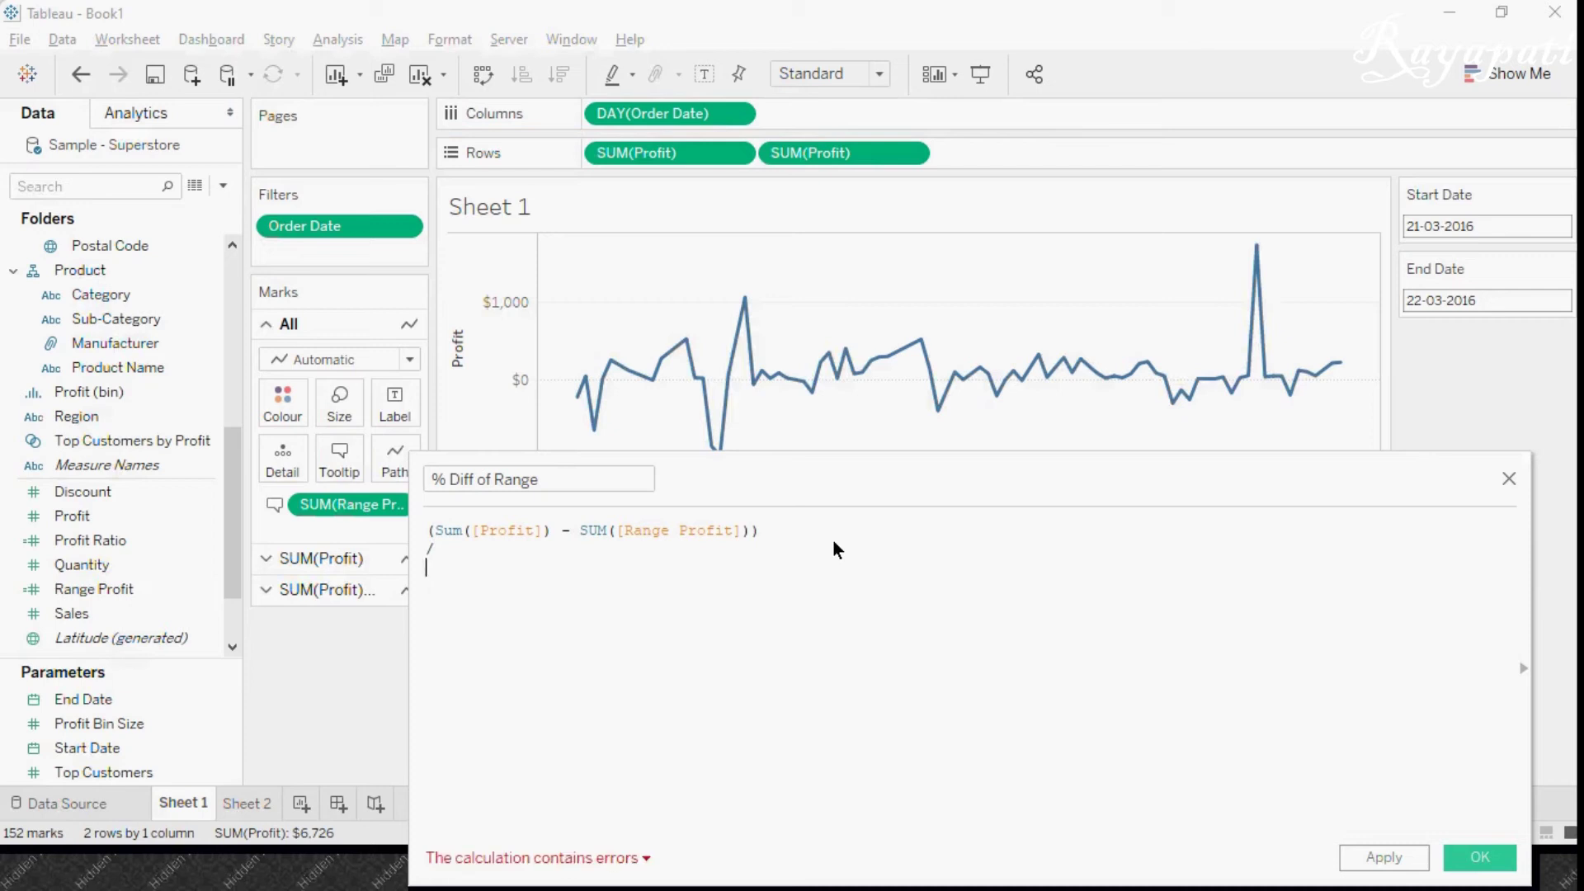
text(sum)
key(Return)
text(range)
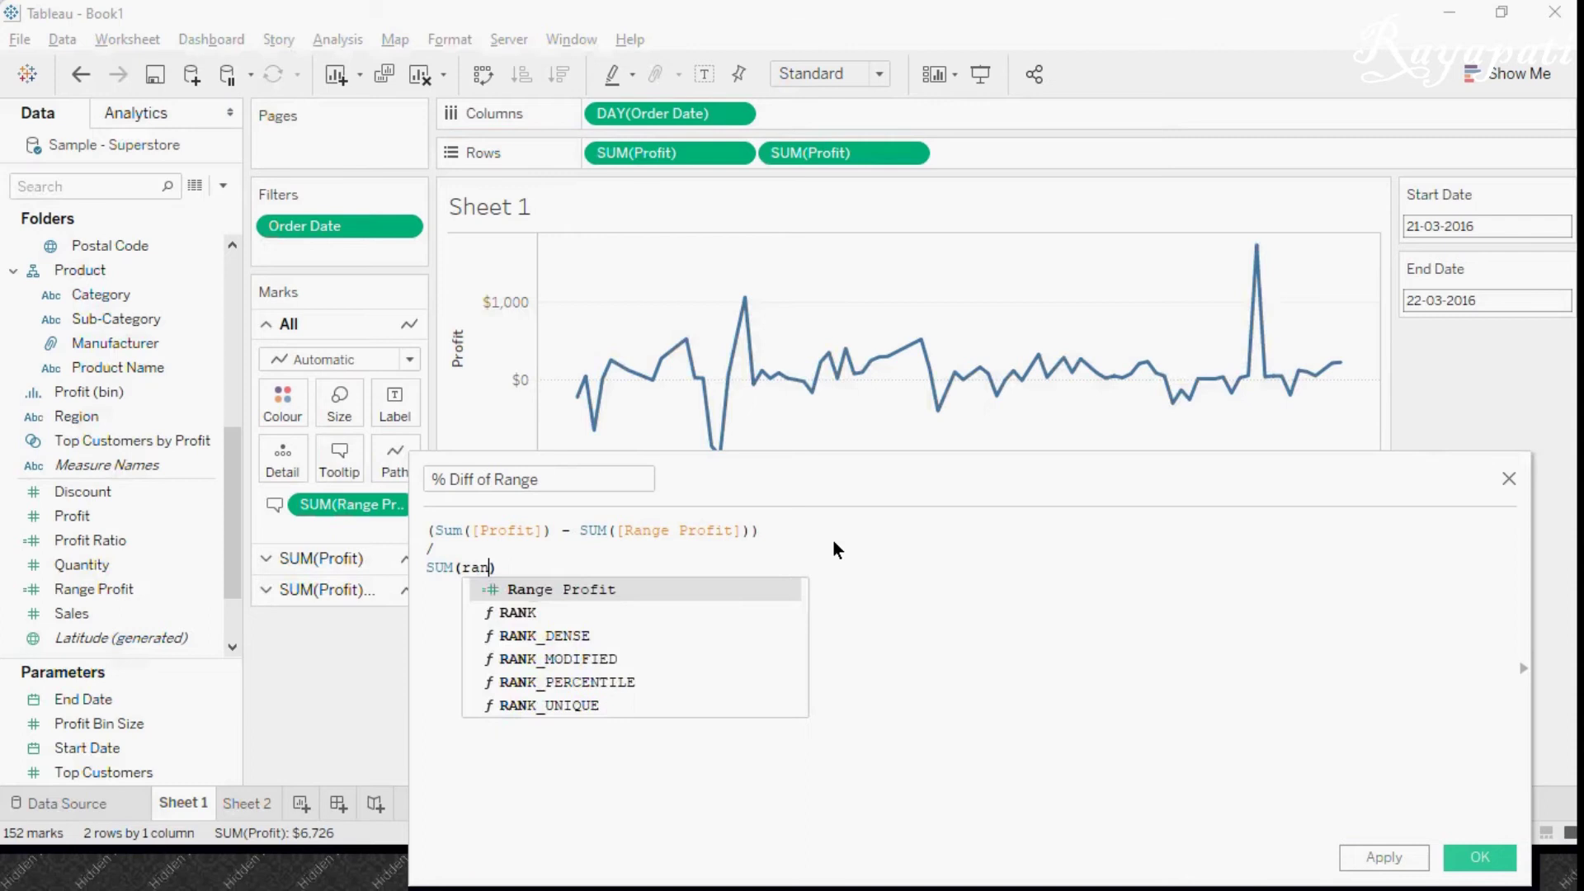
key(Return)
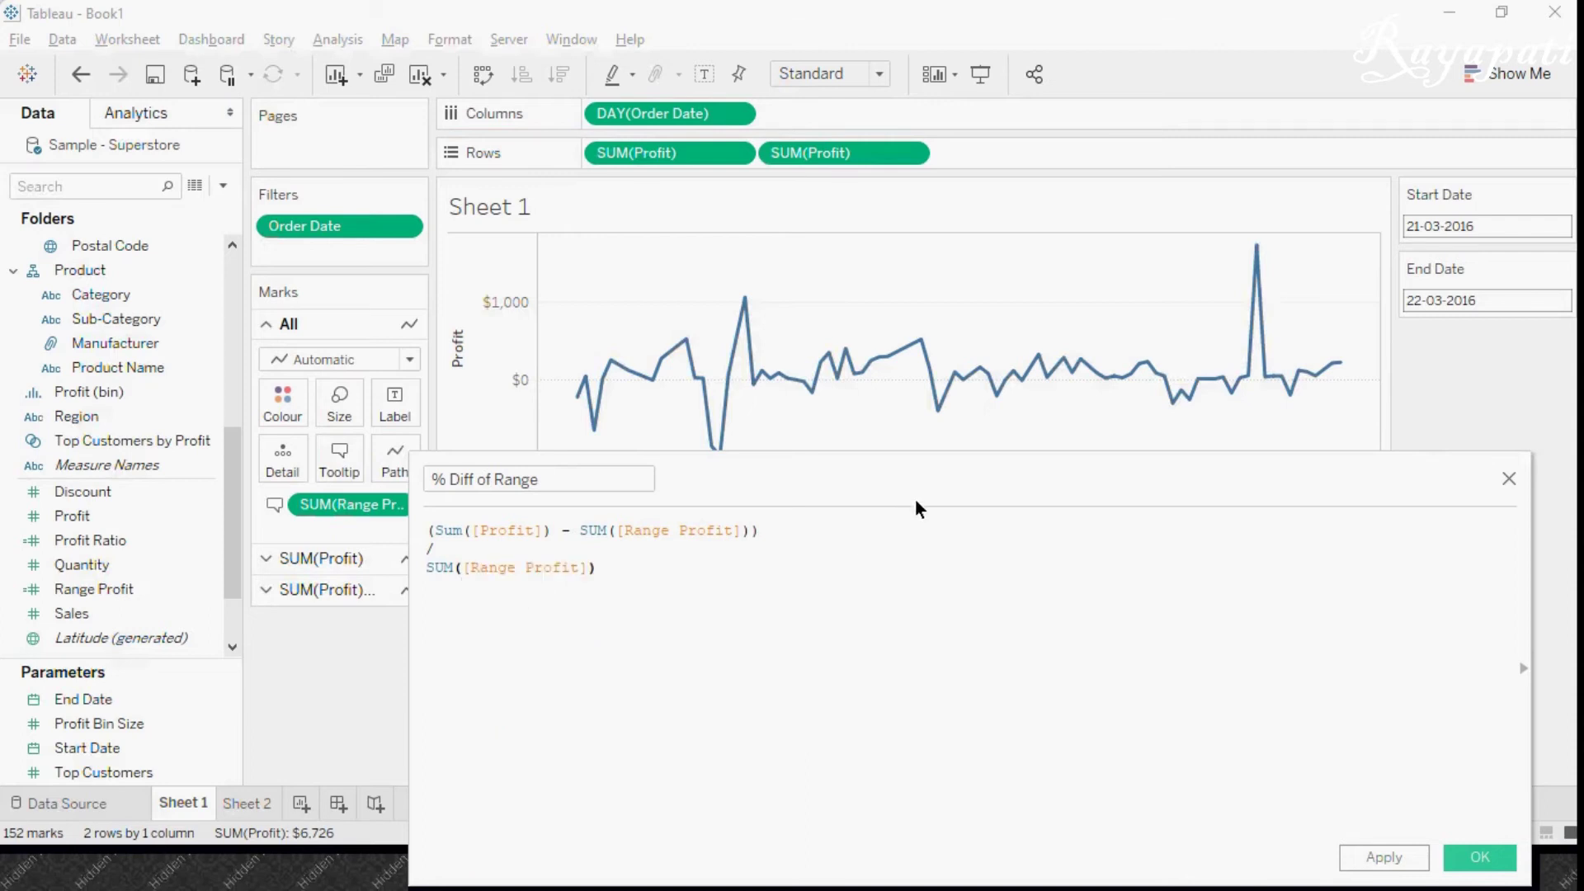
drag(933, 490, 894, 394)
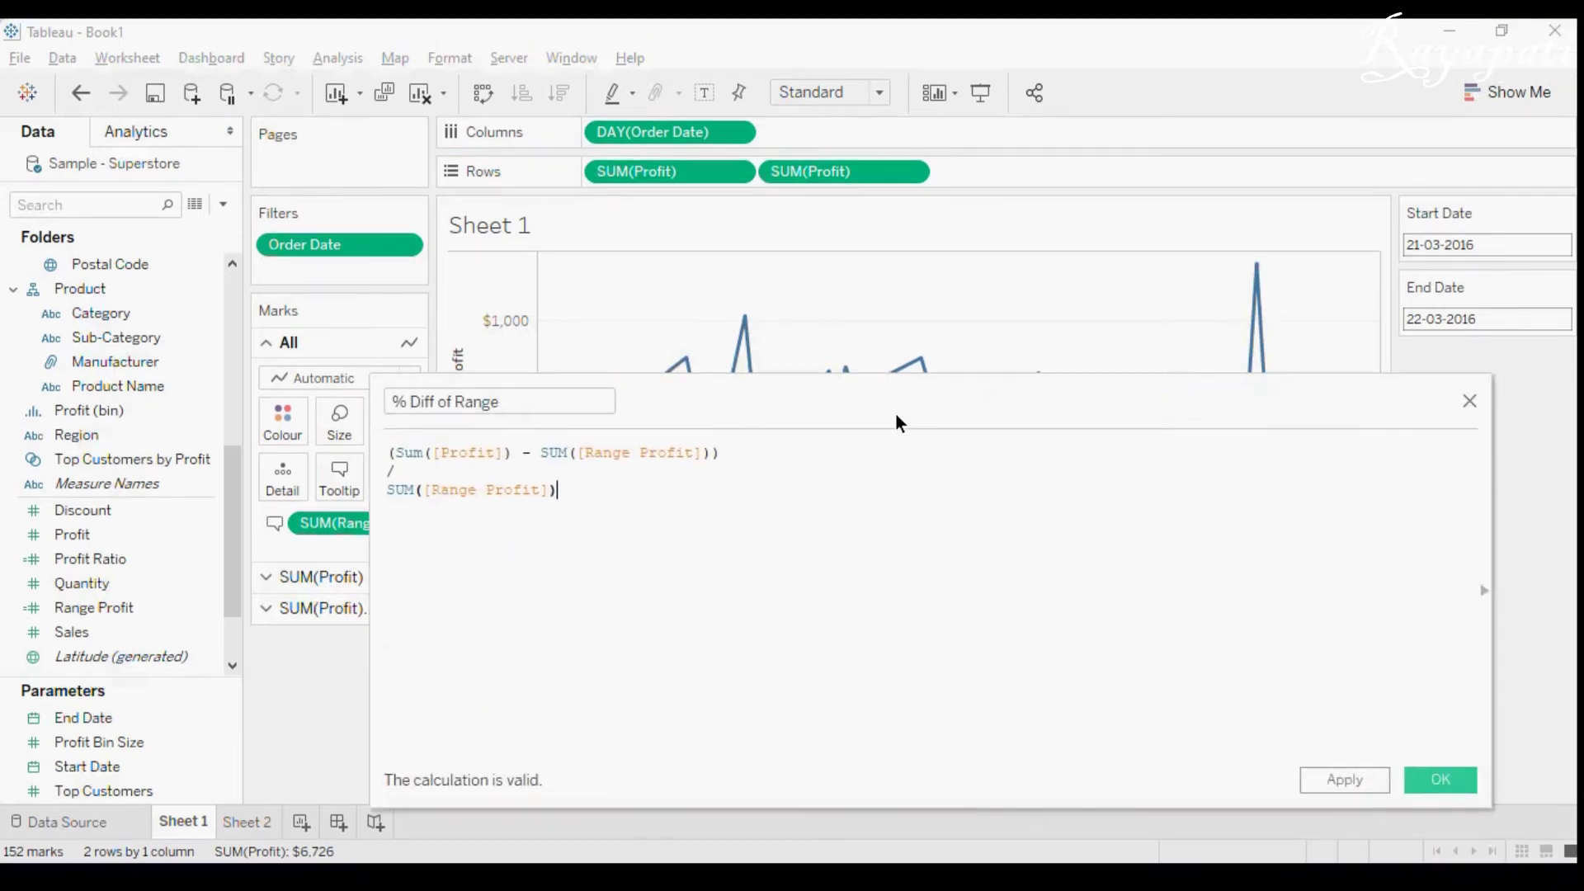
click(1333, 779)
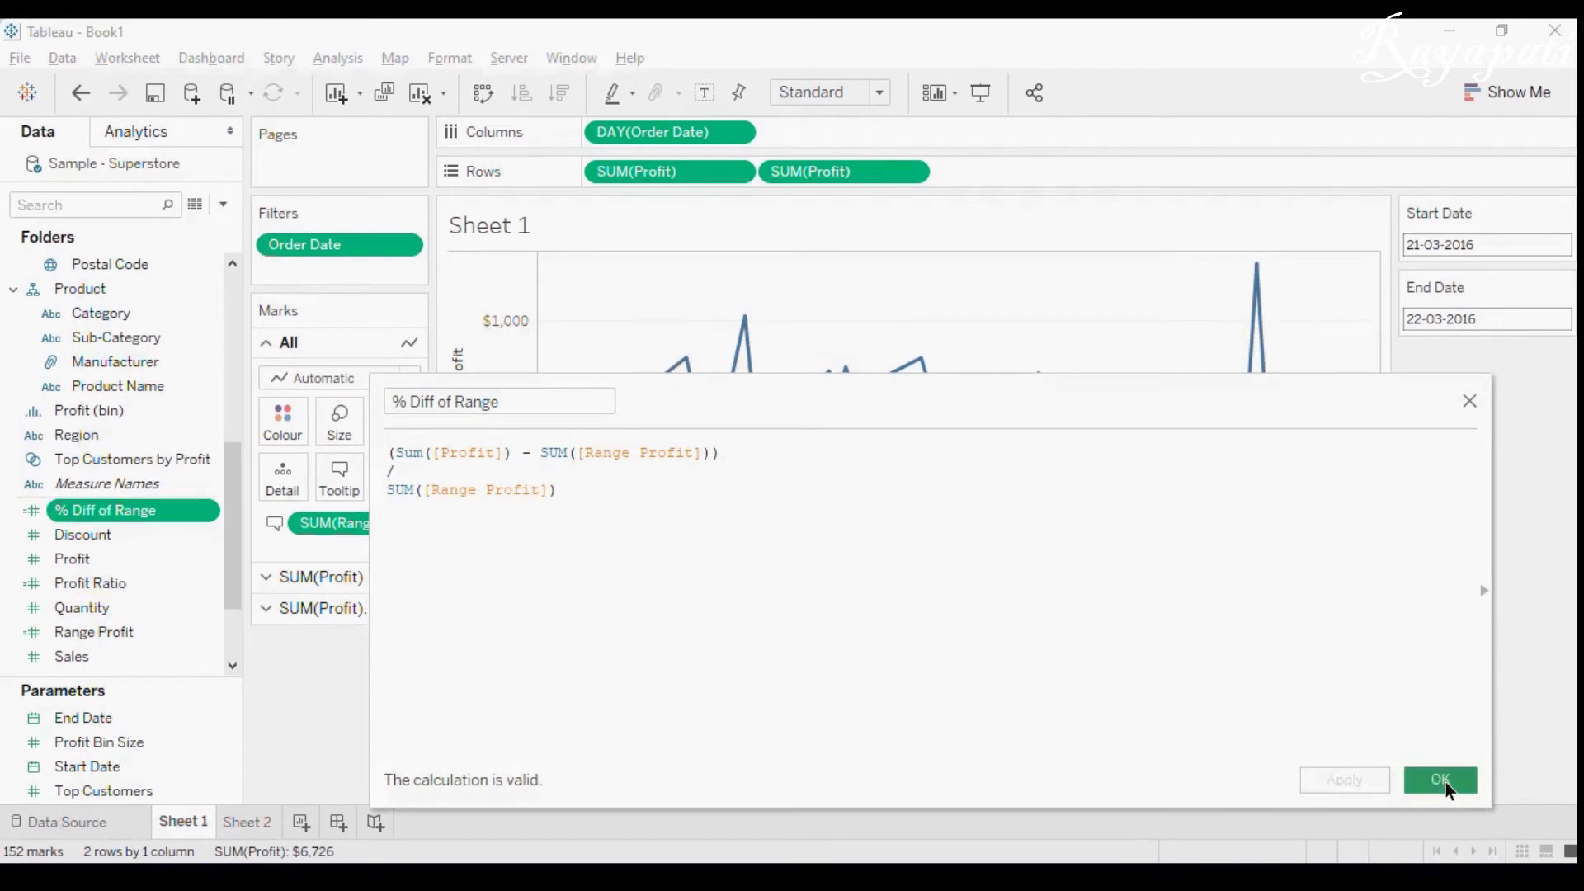
click(1445, 782)
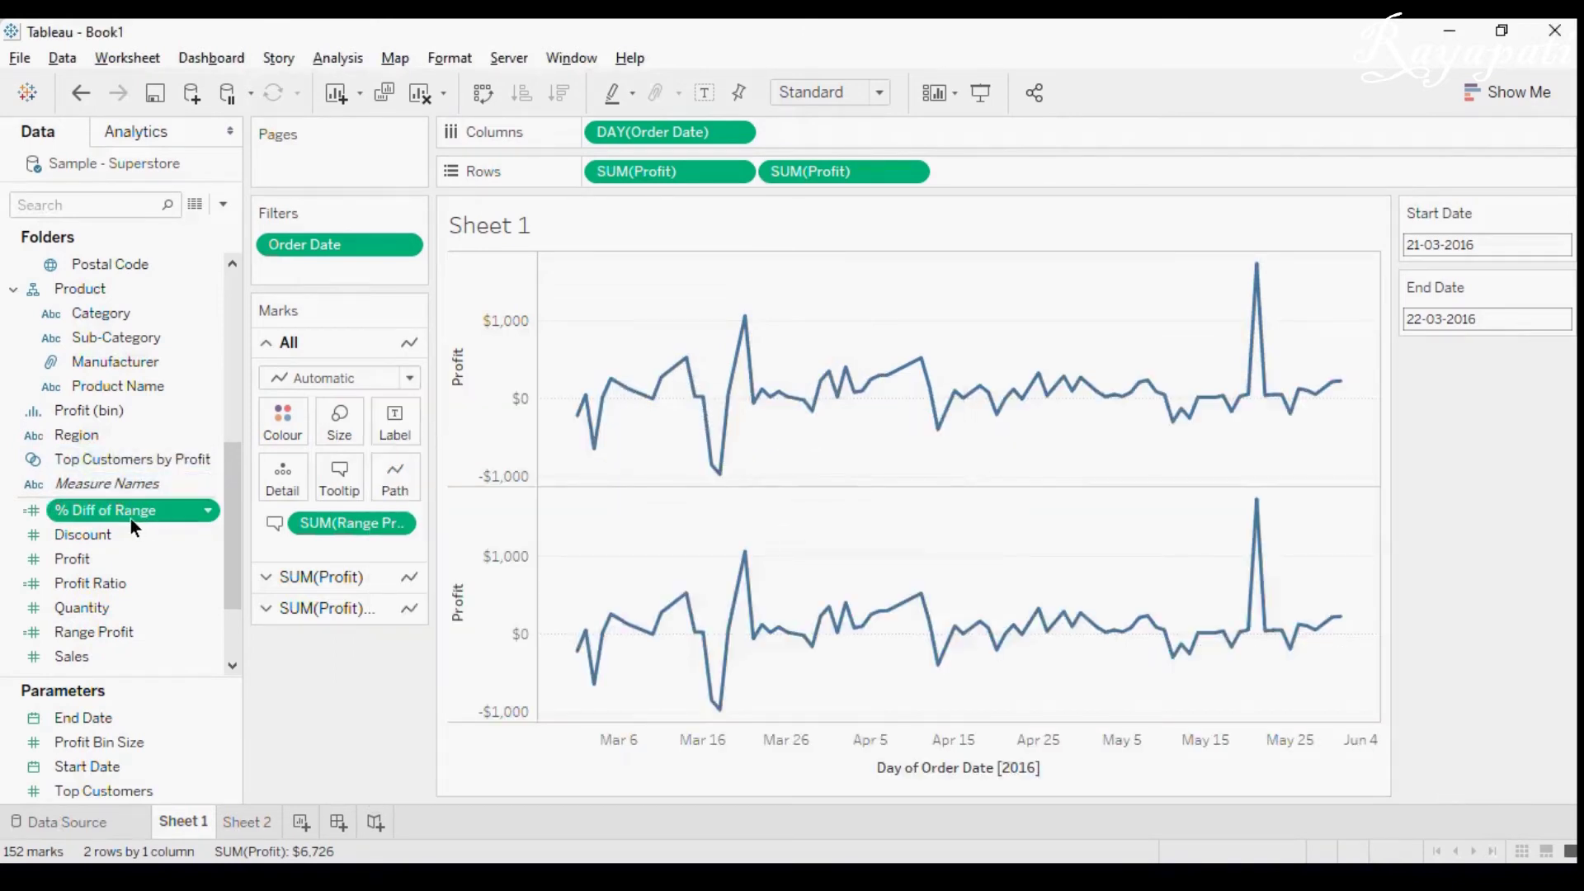
- Add % Diff of Range to the tooltip for all marks and set its default number format to Percentage
drag(101, 512, 342, 476)
mouse_move(751, 320)
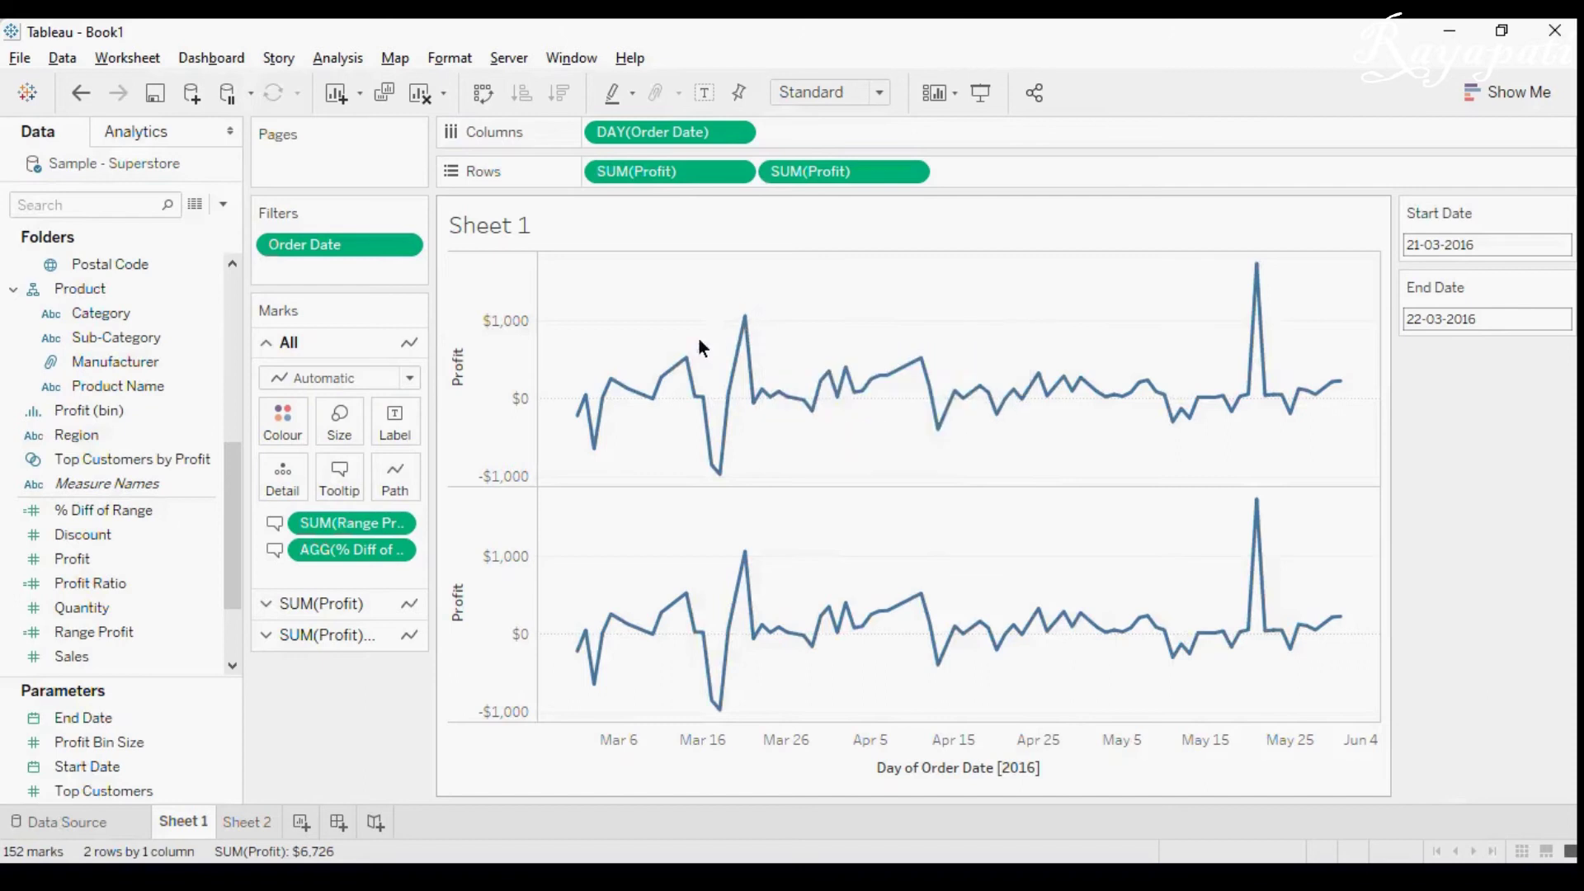
click(122, 559)
right_click(88, 508)
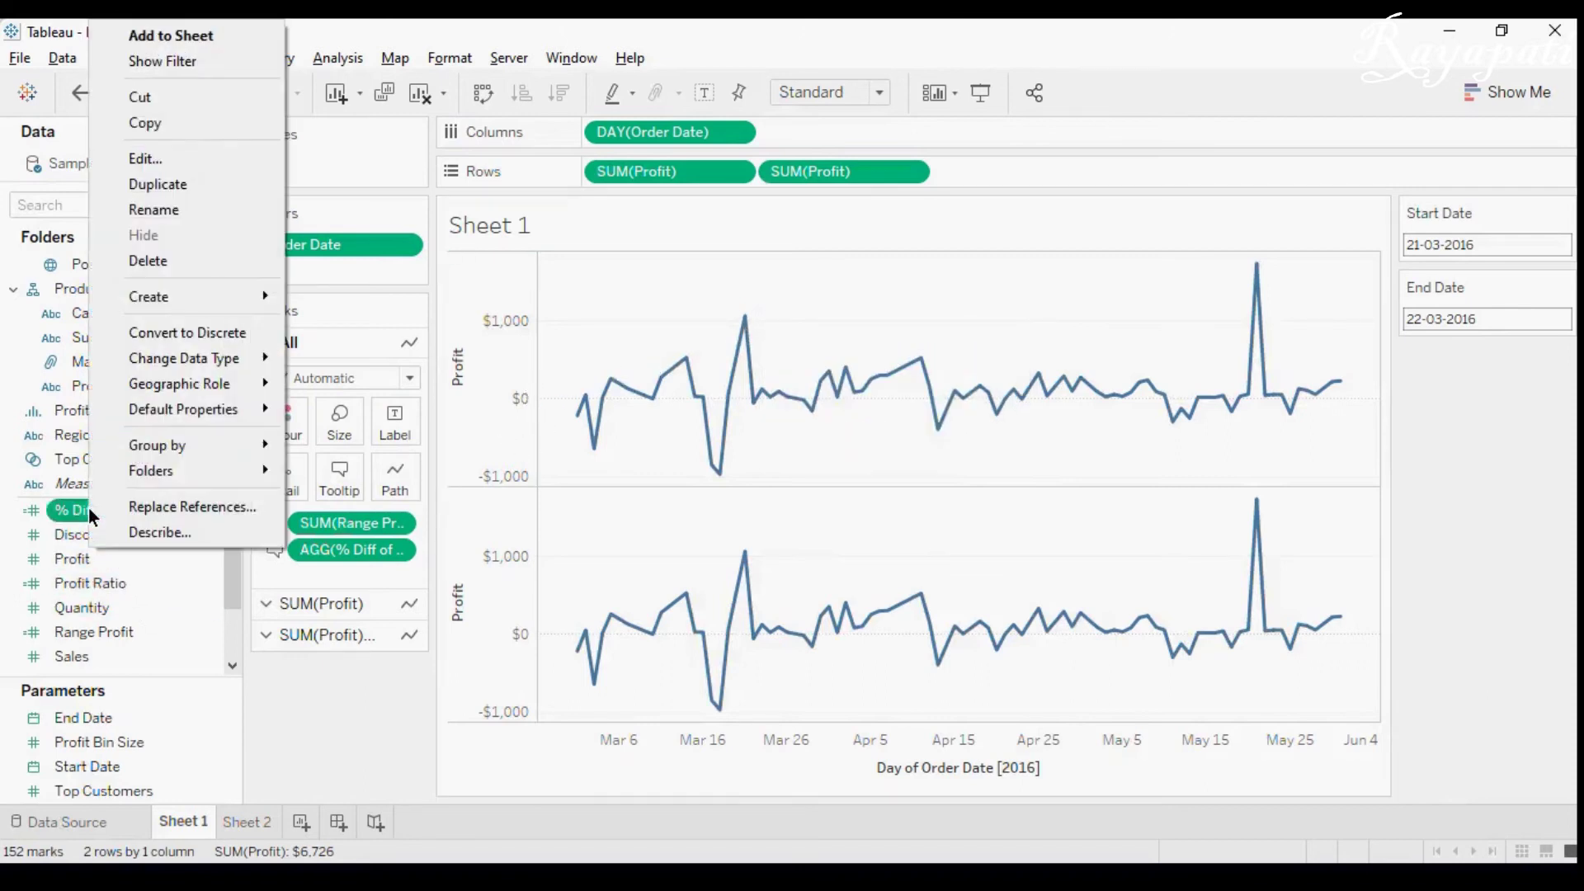
mouse_move(151, 418)
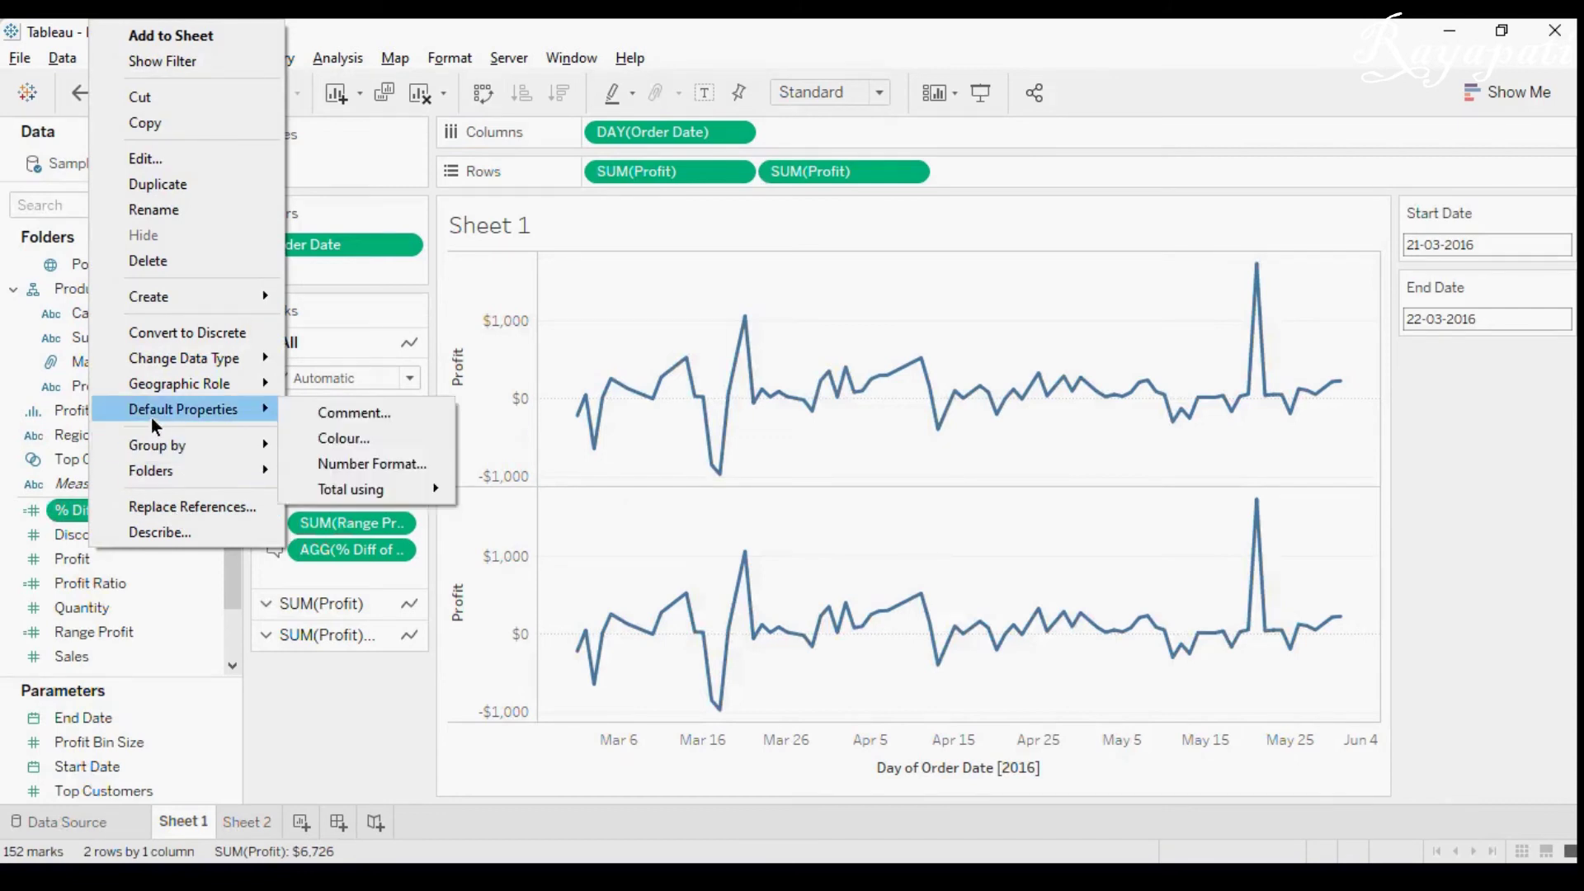
click(354, 458)
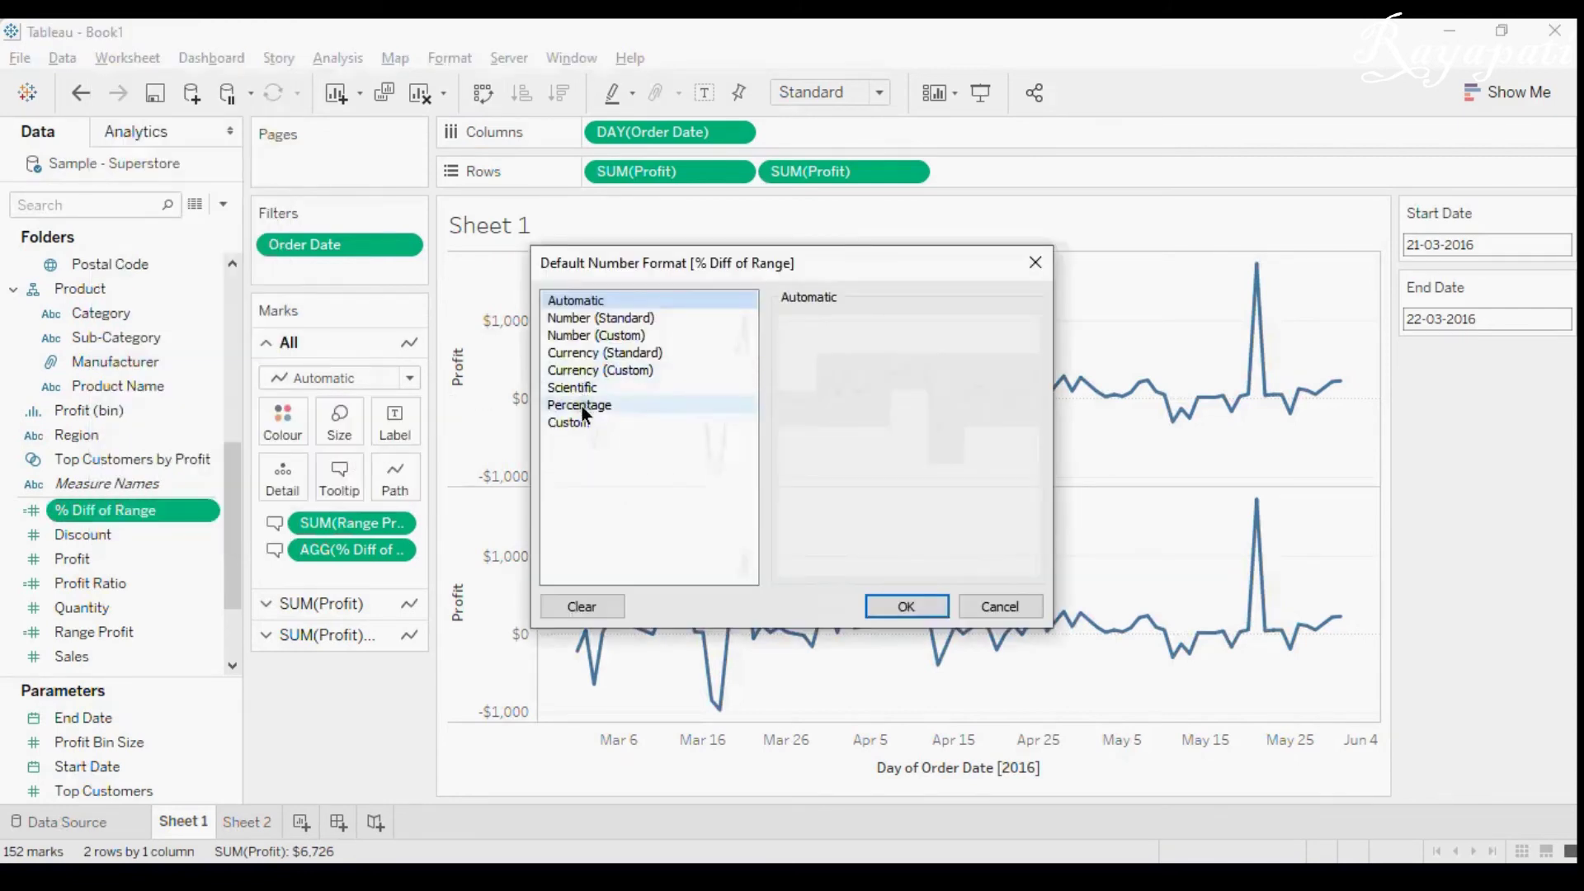
click(581, 405)
click(907, 608)
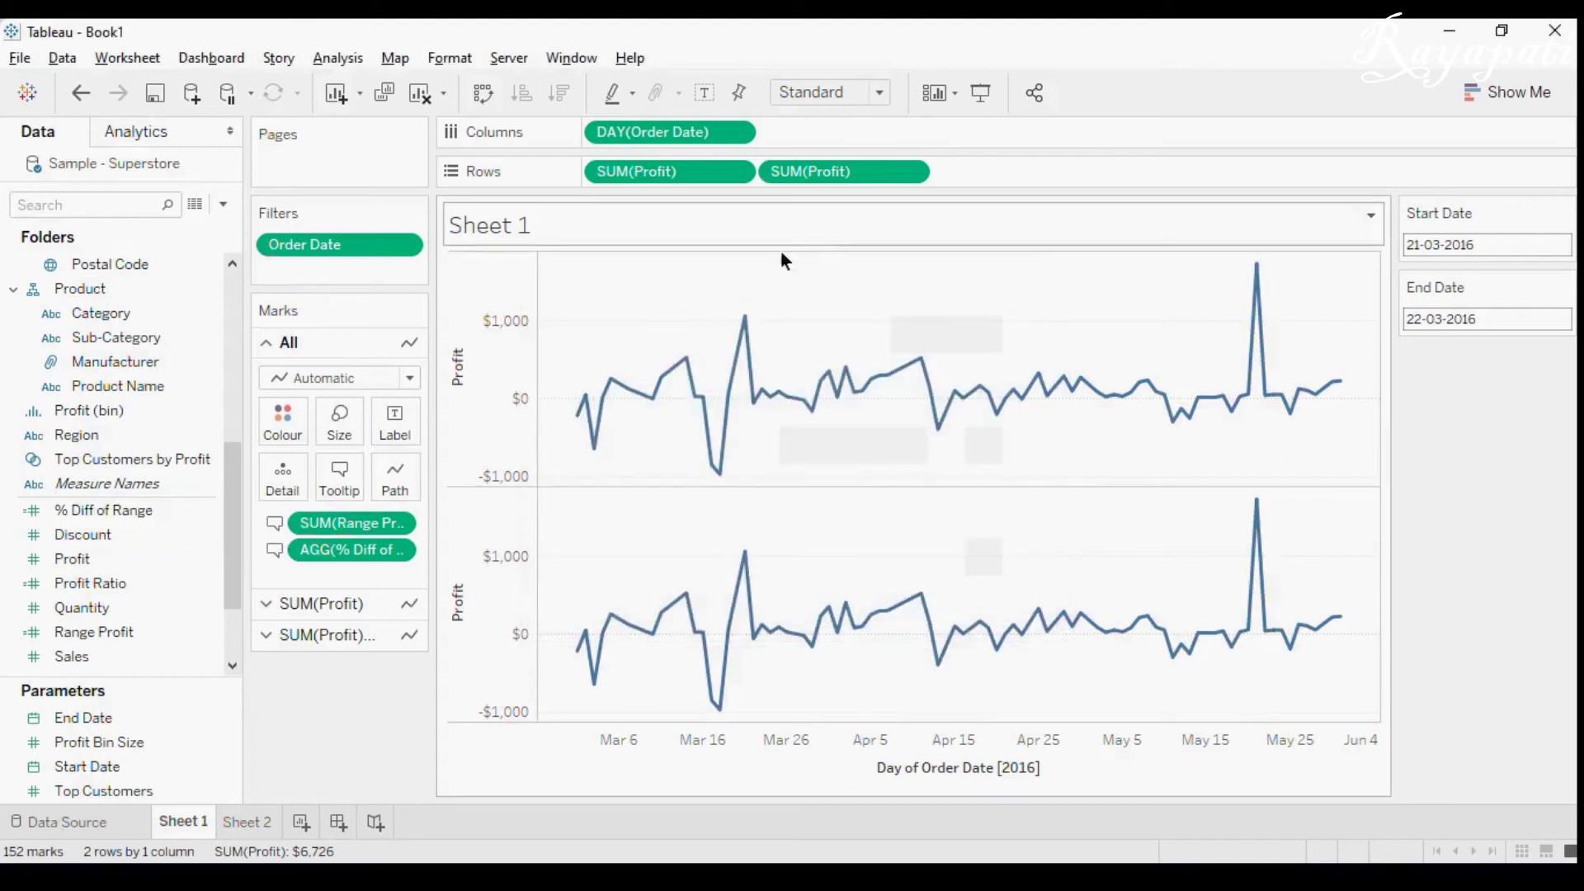
- Replace the second SUM(Profit) on Rows with % Diff of Range and check the 3 March 2016 point's tooltip
drag(833, 161, 338, 757)
drag(88, 509, 822, 171)
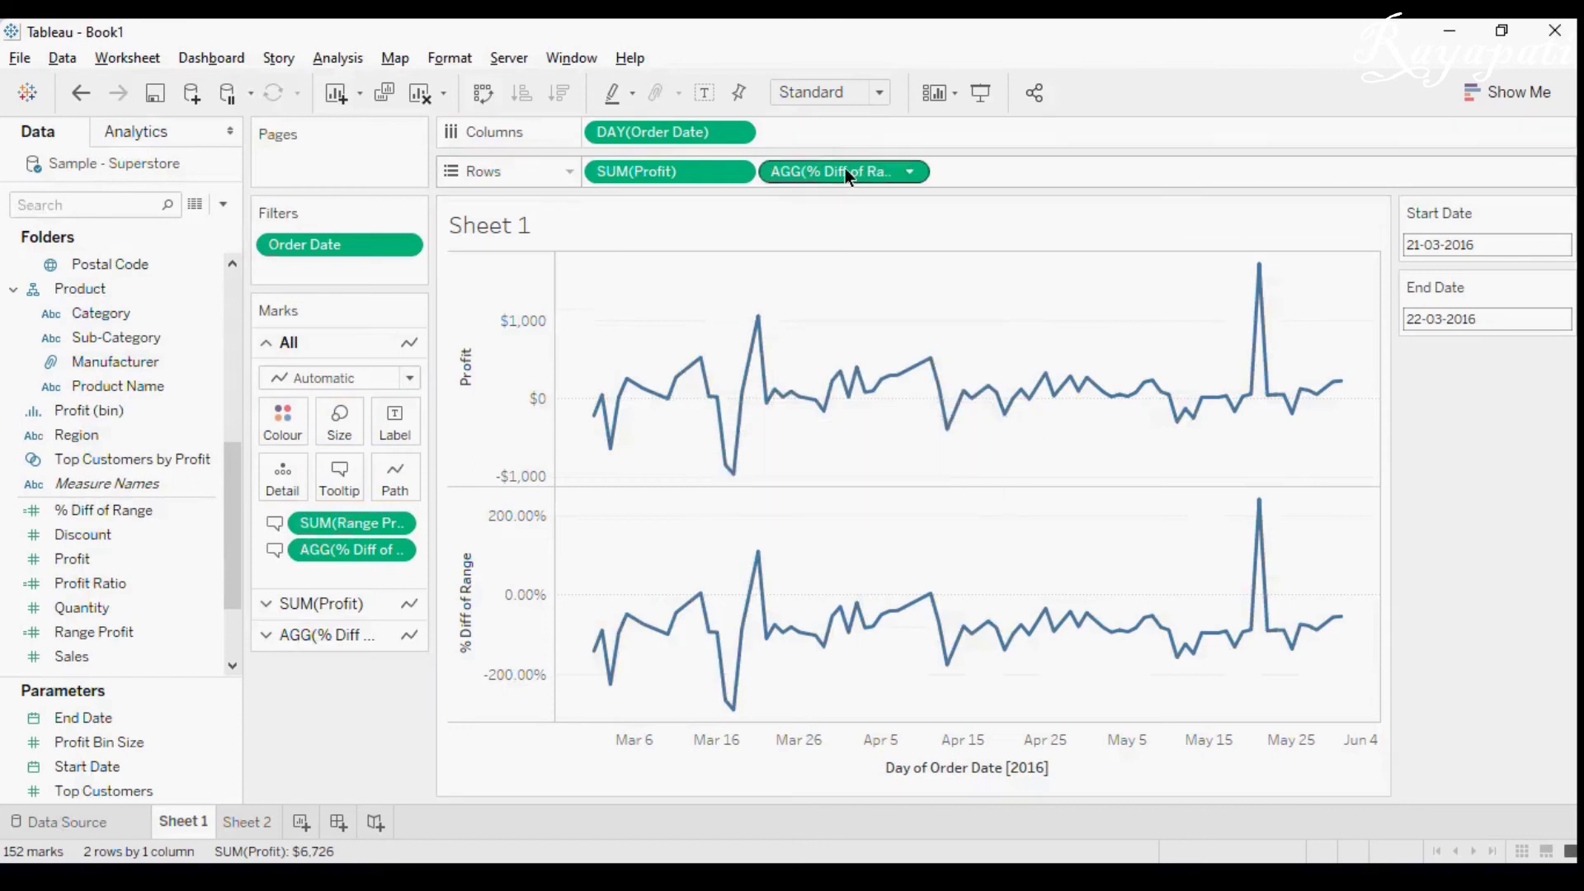
mouse_move(597, 410)
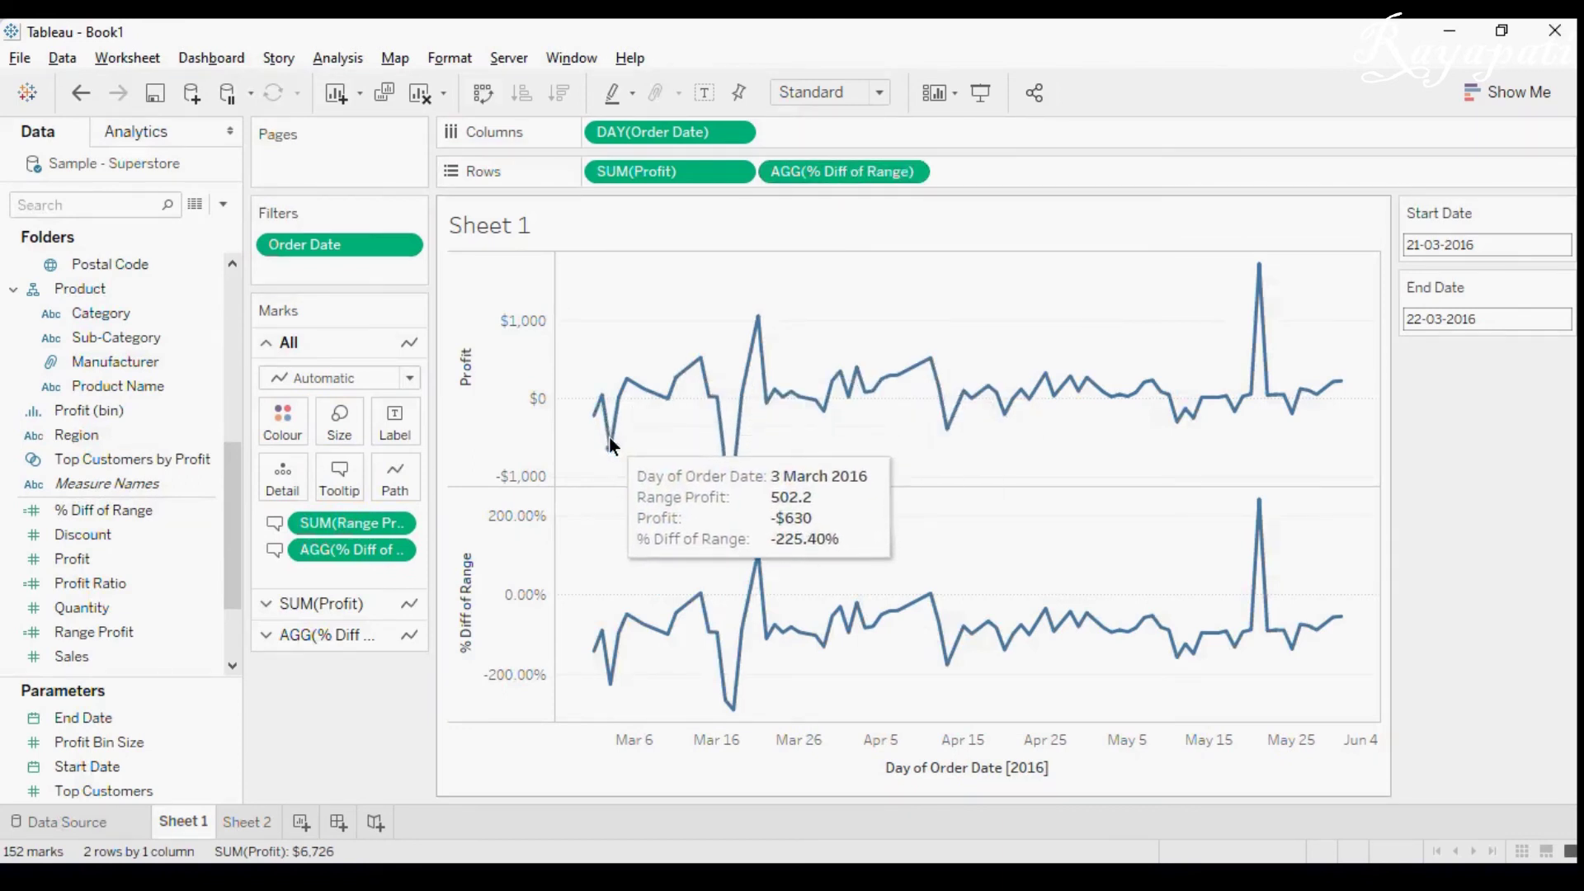
mouse_move(622, 379)
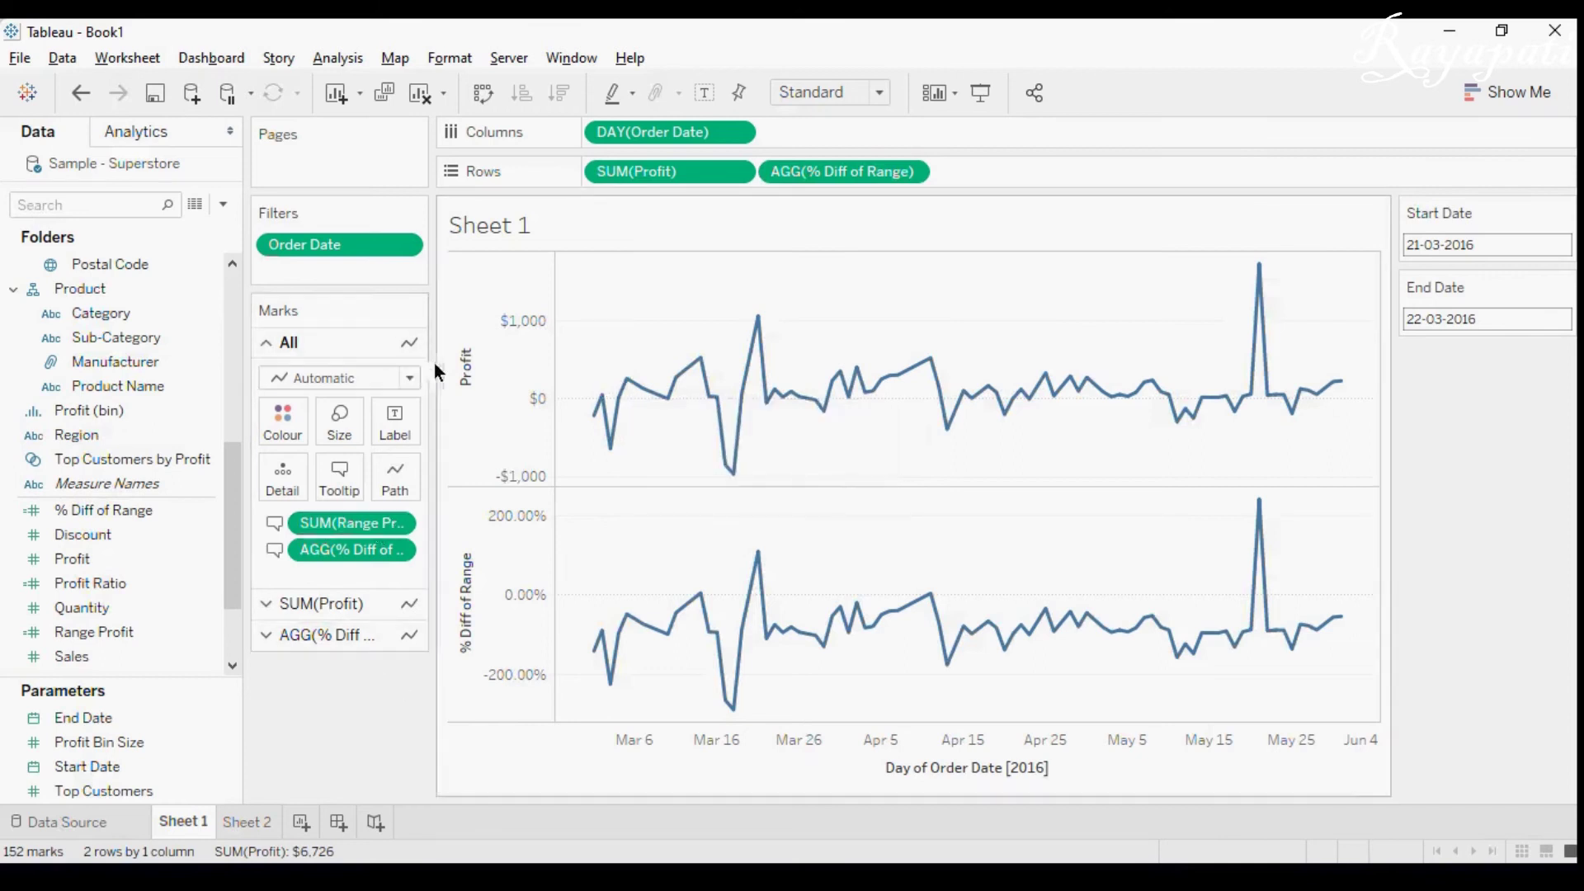
- Change the mark type of the % Diff of Range chart to Area
click(407, 381)
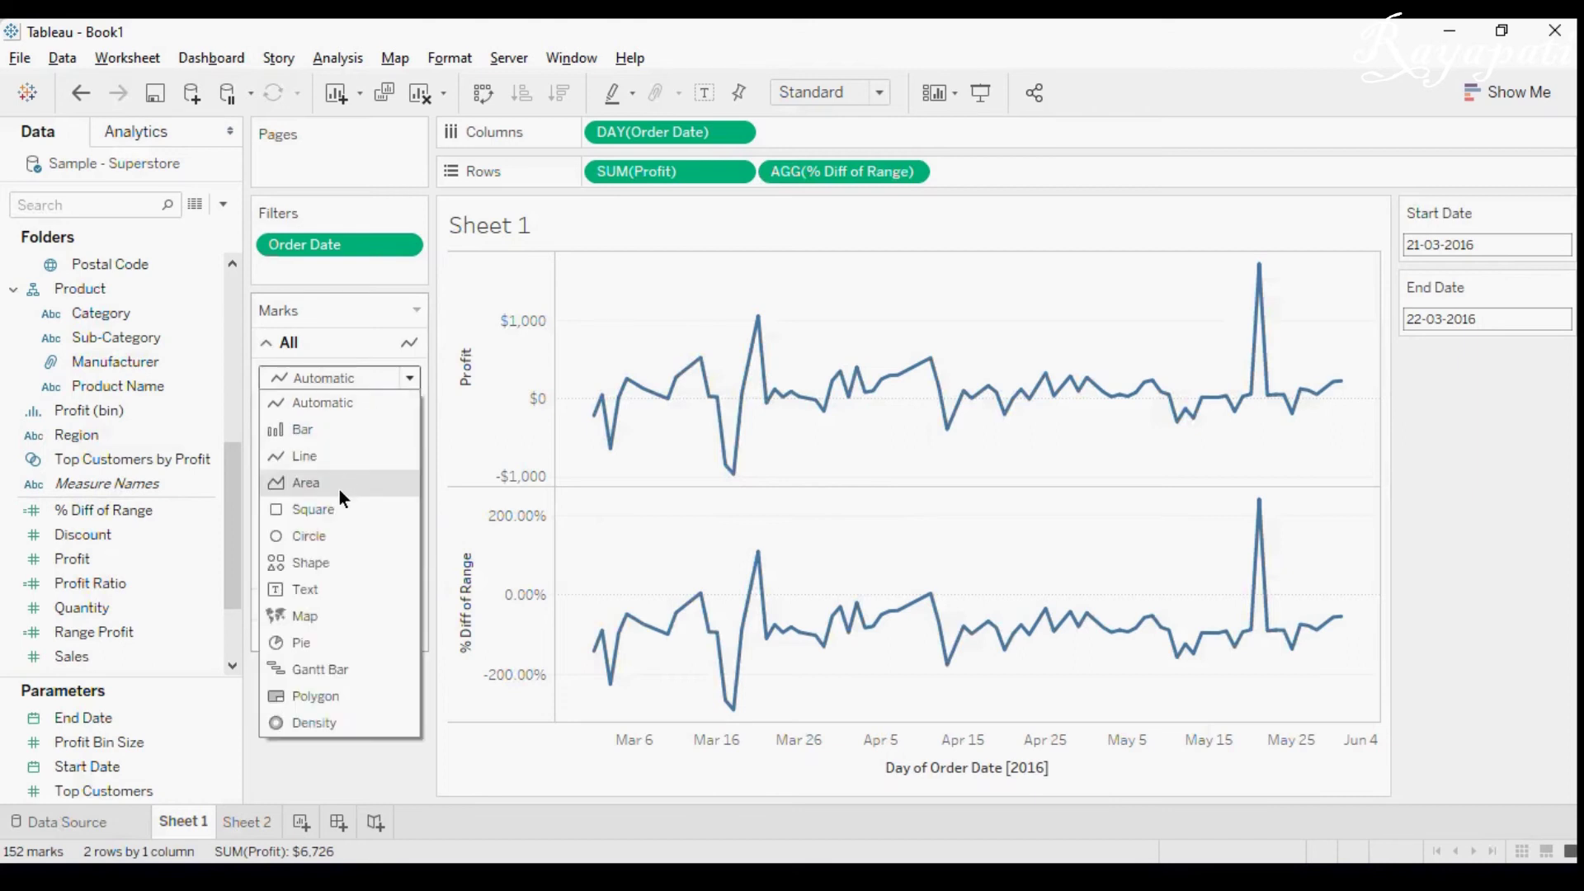
click(325, 776)
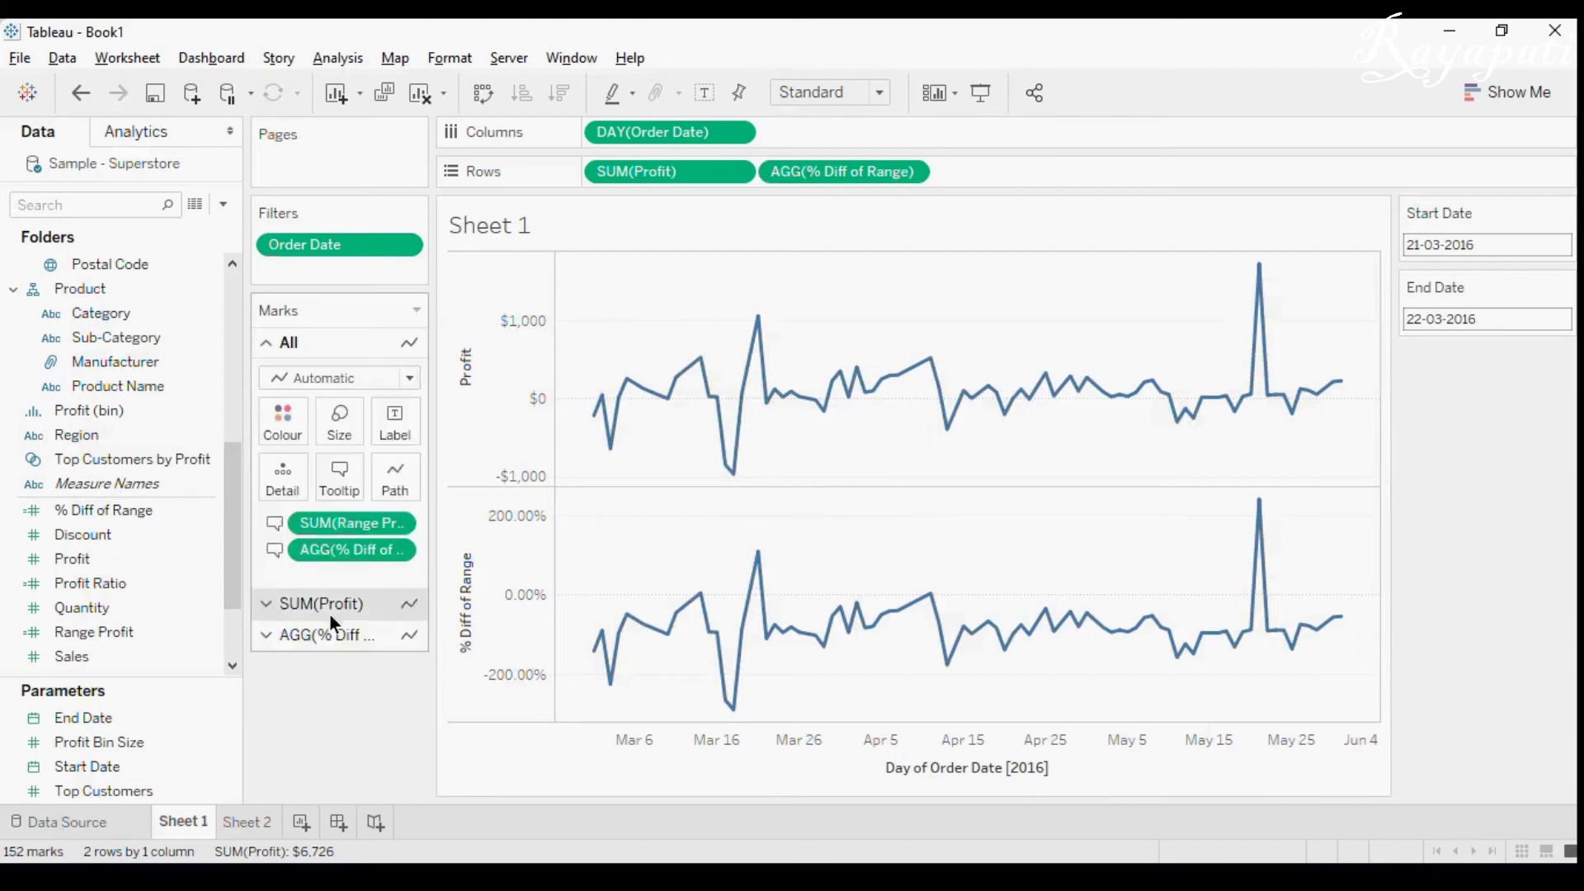
click(329, 632)
click(410, 442)
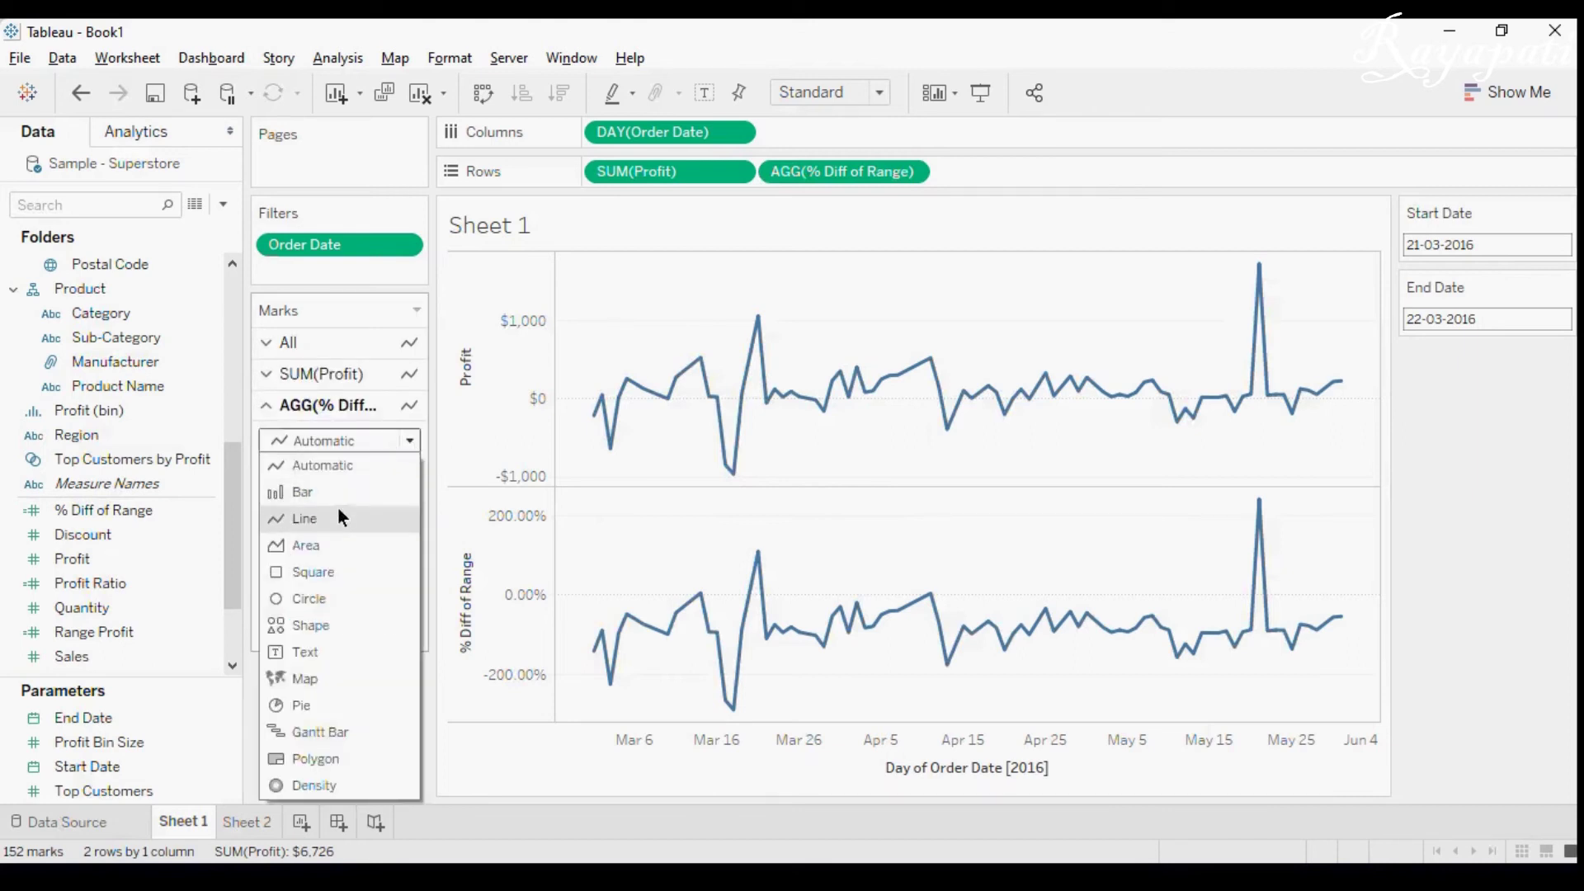
click(320, 543)
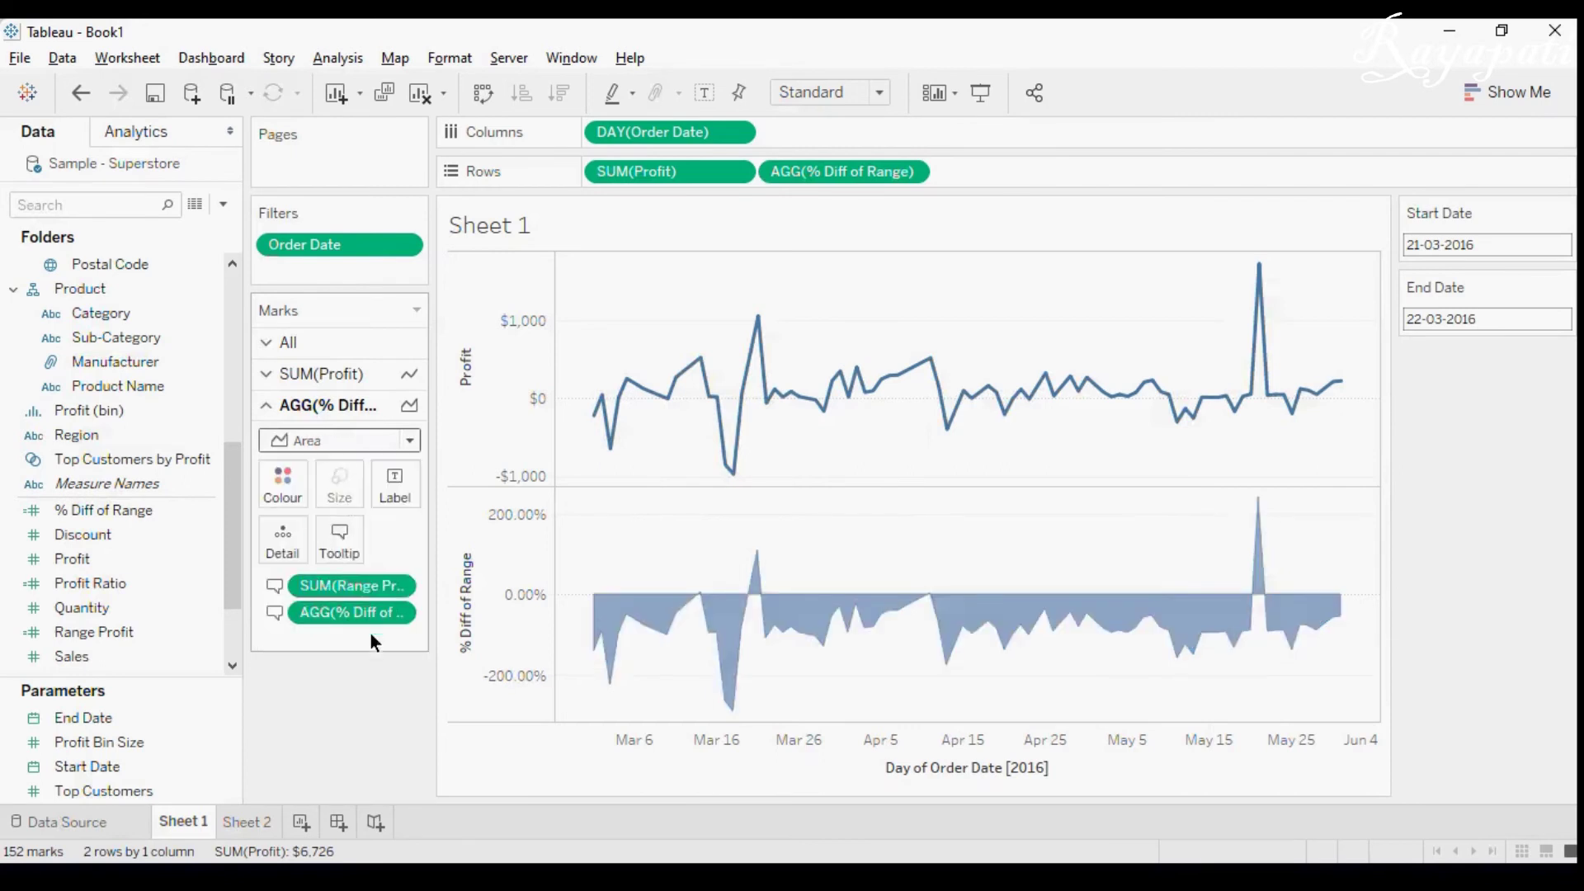
- Try the Bar mark type on the % Diff of Range chart and switch it back to Area
click(413, 440)
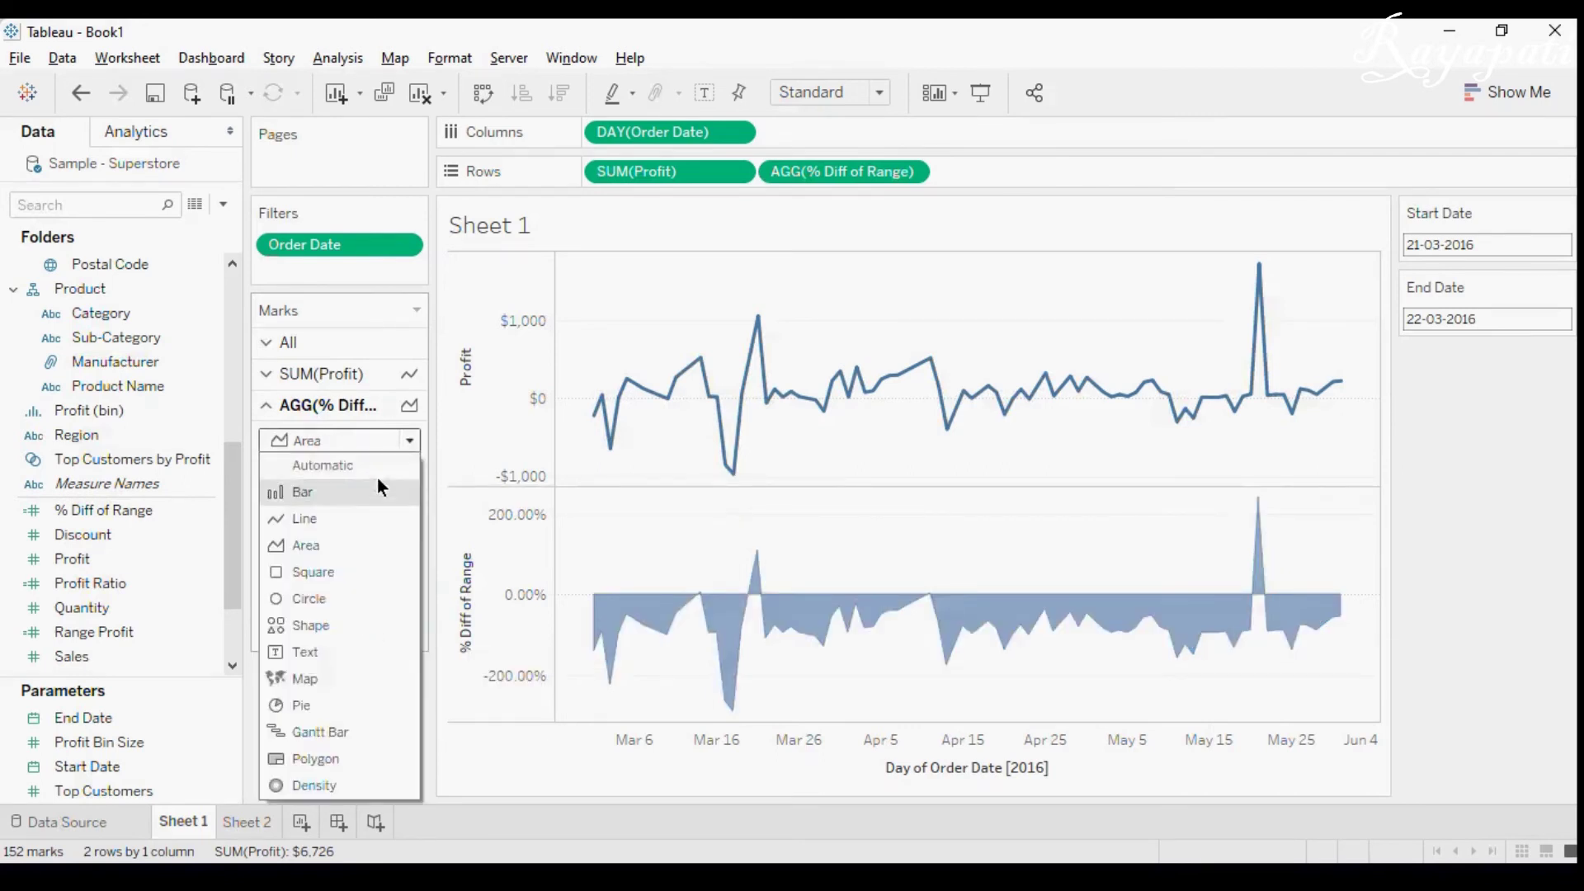
click(359, 498)
click(404, 442)
click(358, 504)
click(368, 382)
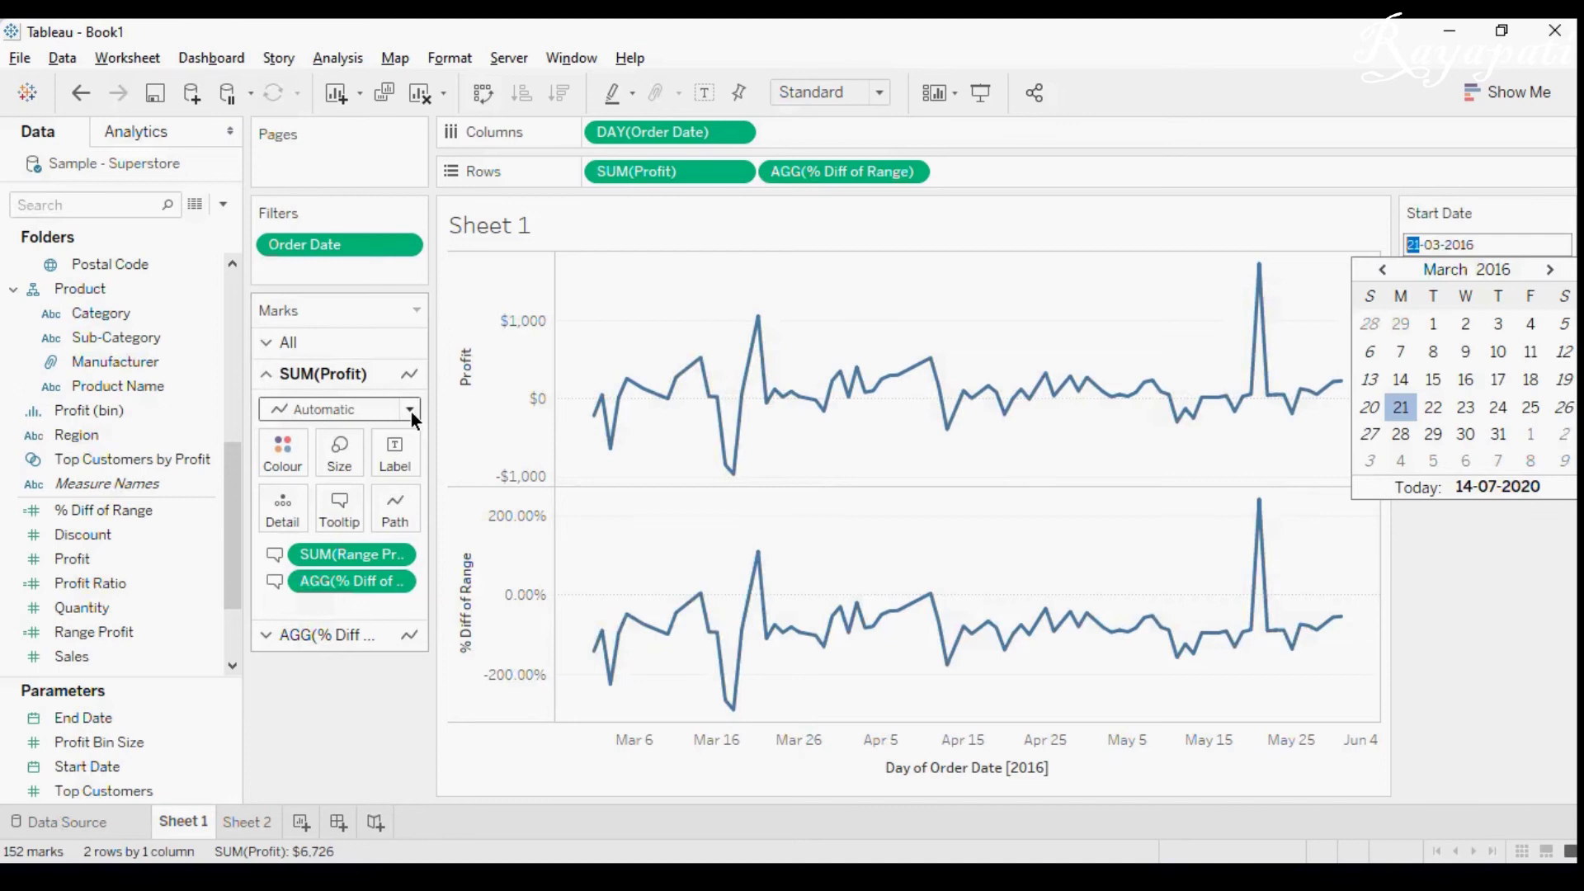
click(343, 631)
click(412, 443)
click(346, 546)
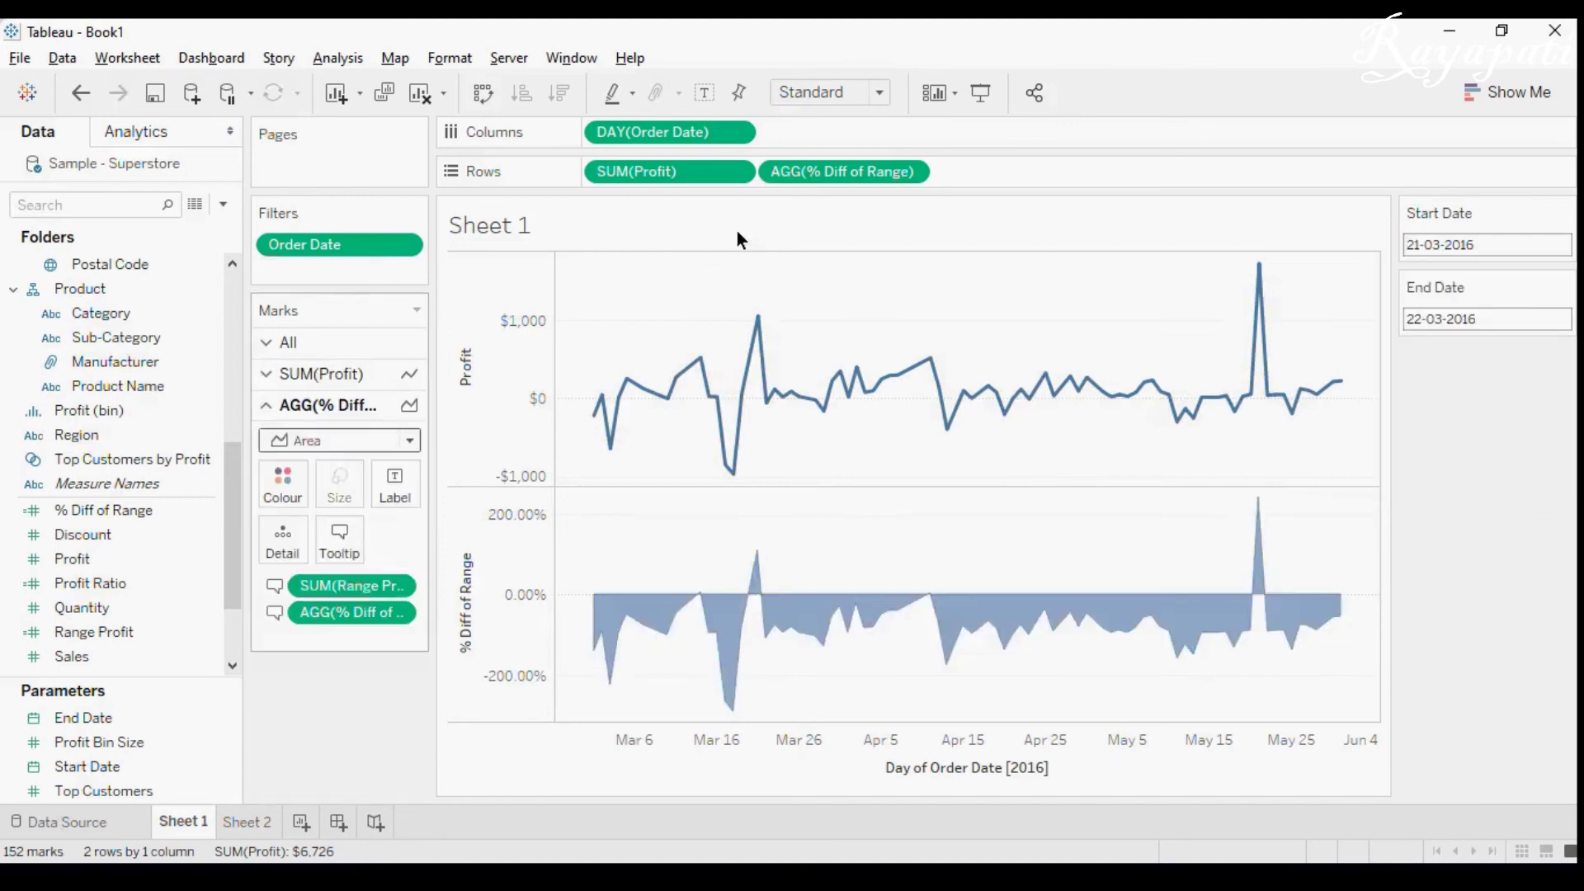
- Move % Diff of Range ahead of SUM(Profit) on Rows and check the tooltip at 21 March 2016
drag(798, 175, 591, 177)
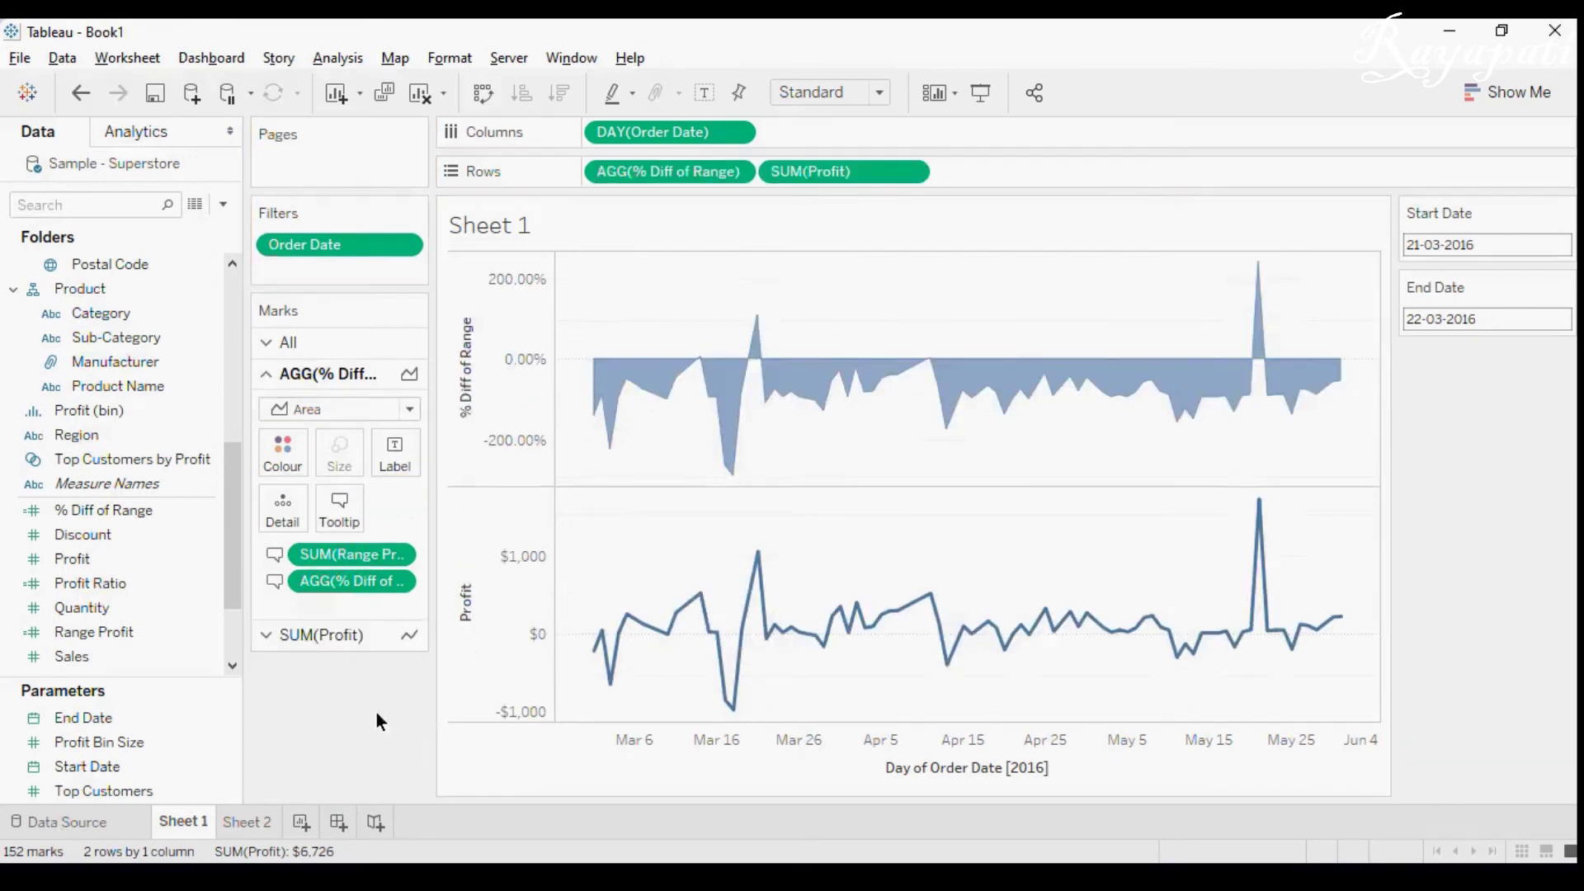
mouse_move(762, 328)
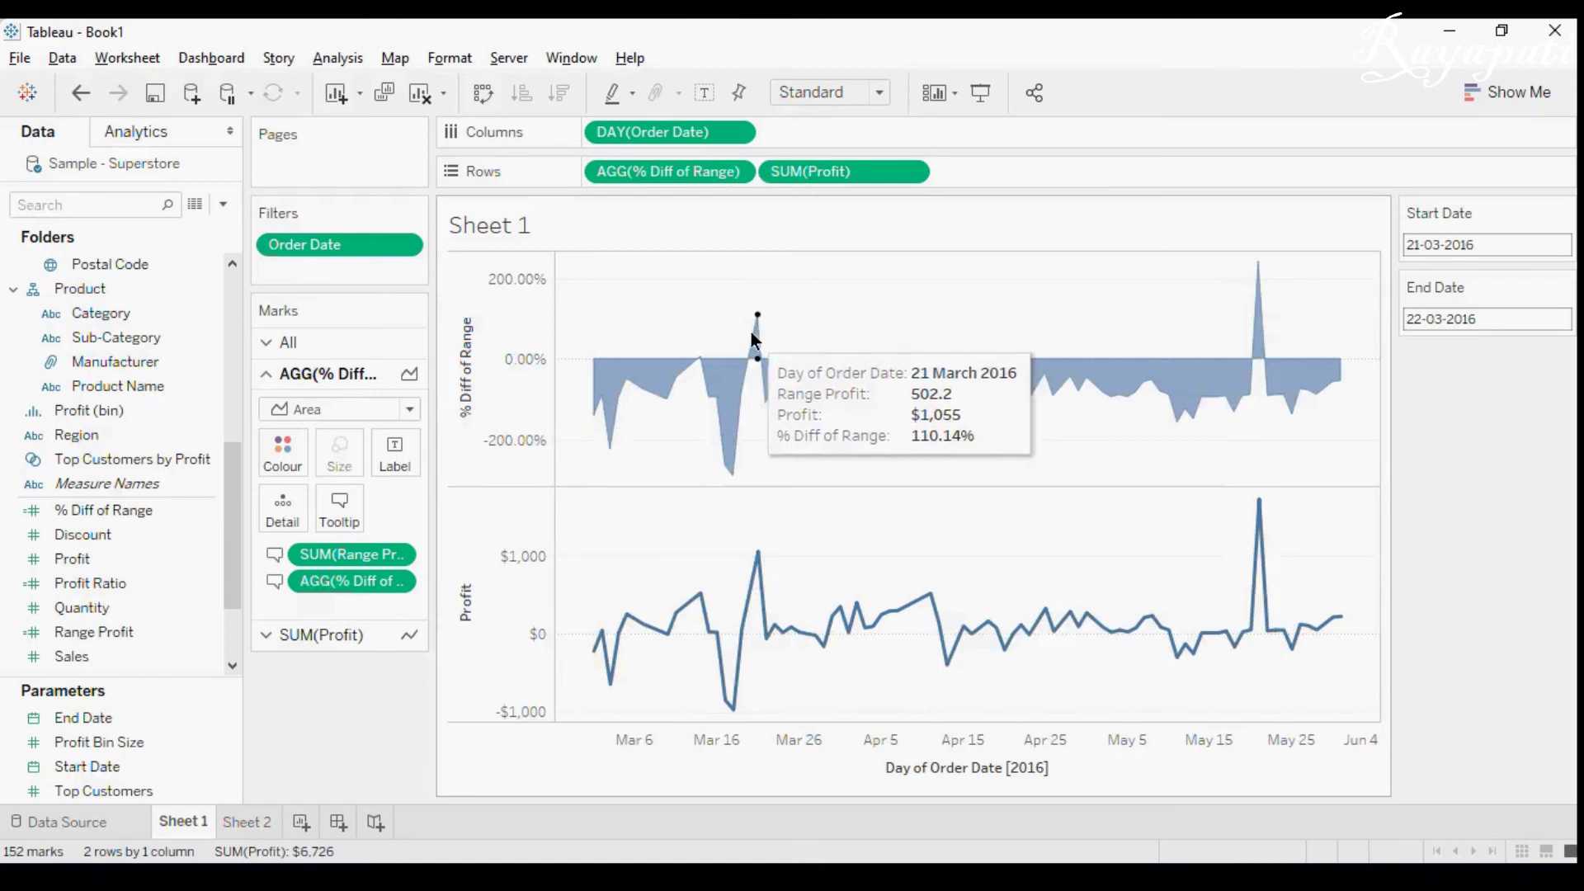
mouse_move(724, 363)
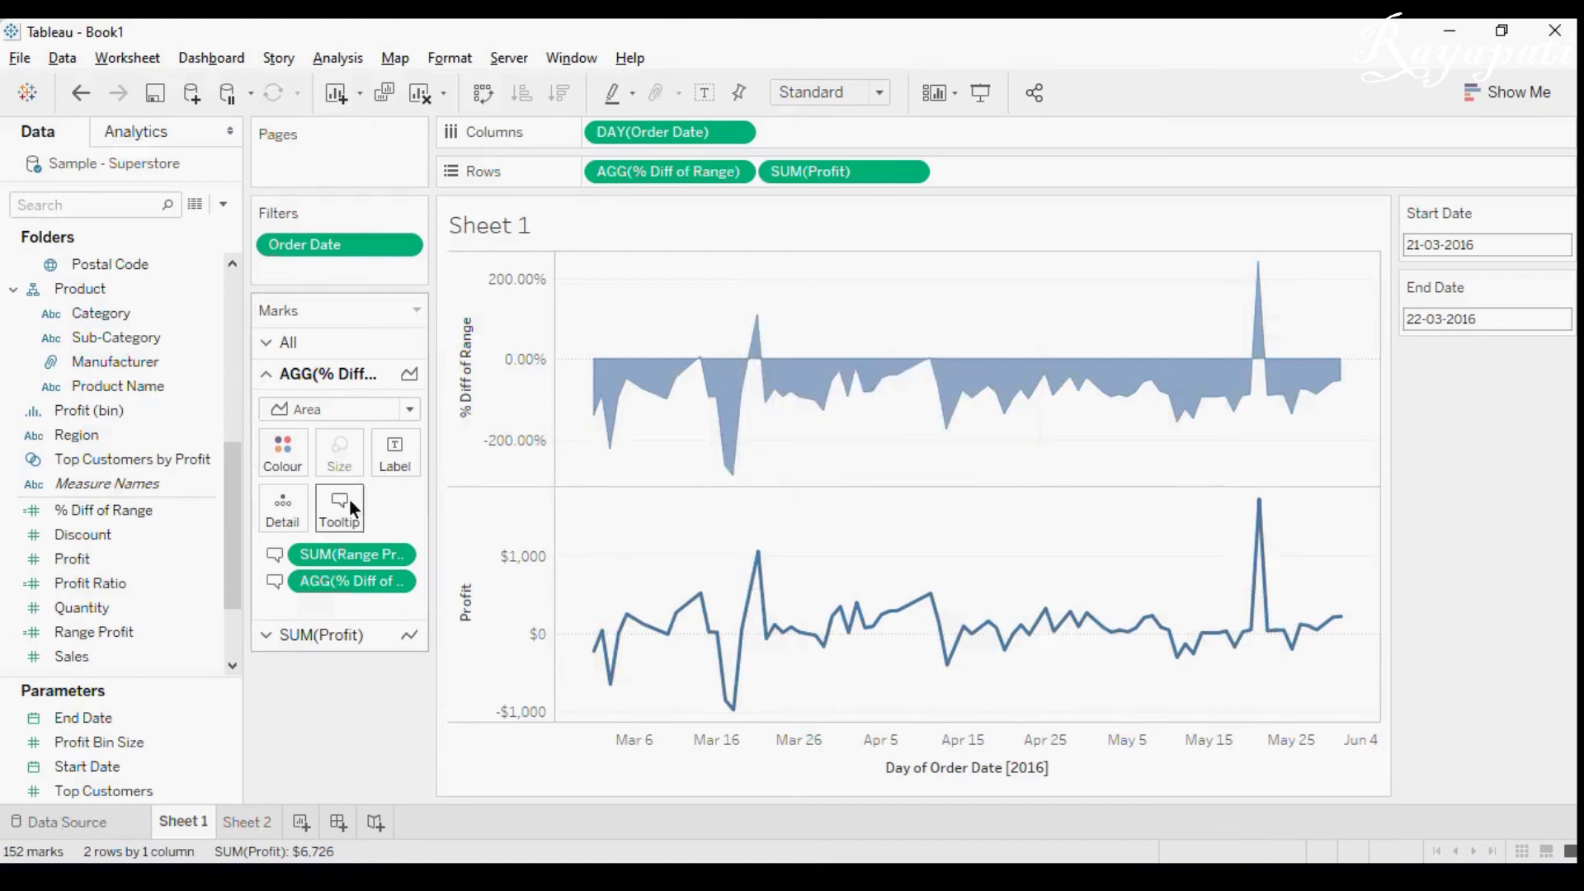
- Review the tooltip text shared by all marks and the example percent-difference chart on the Tableau LOD expressions page in the browser
click(313, 344)
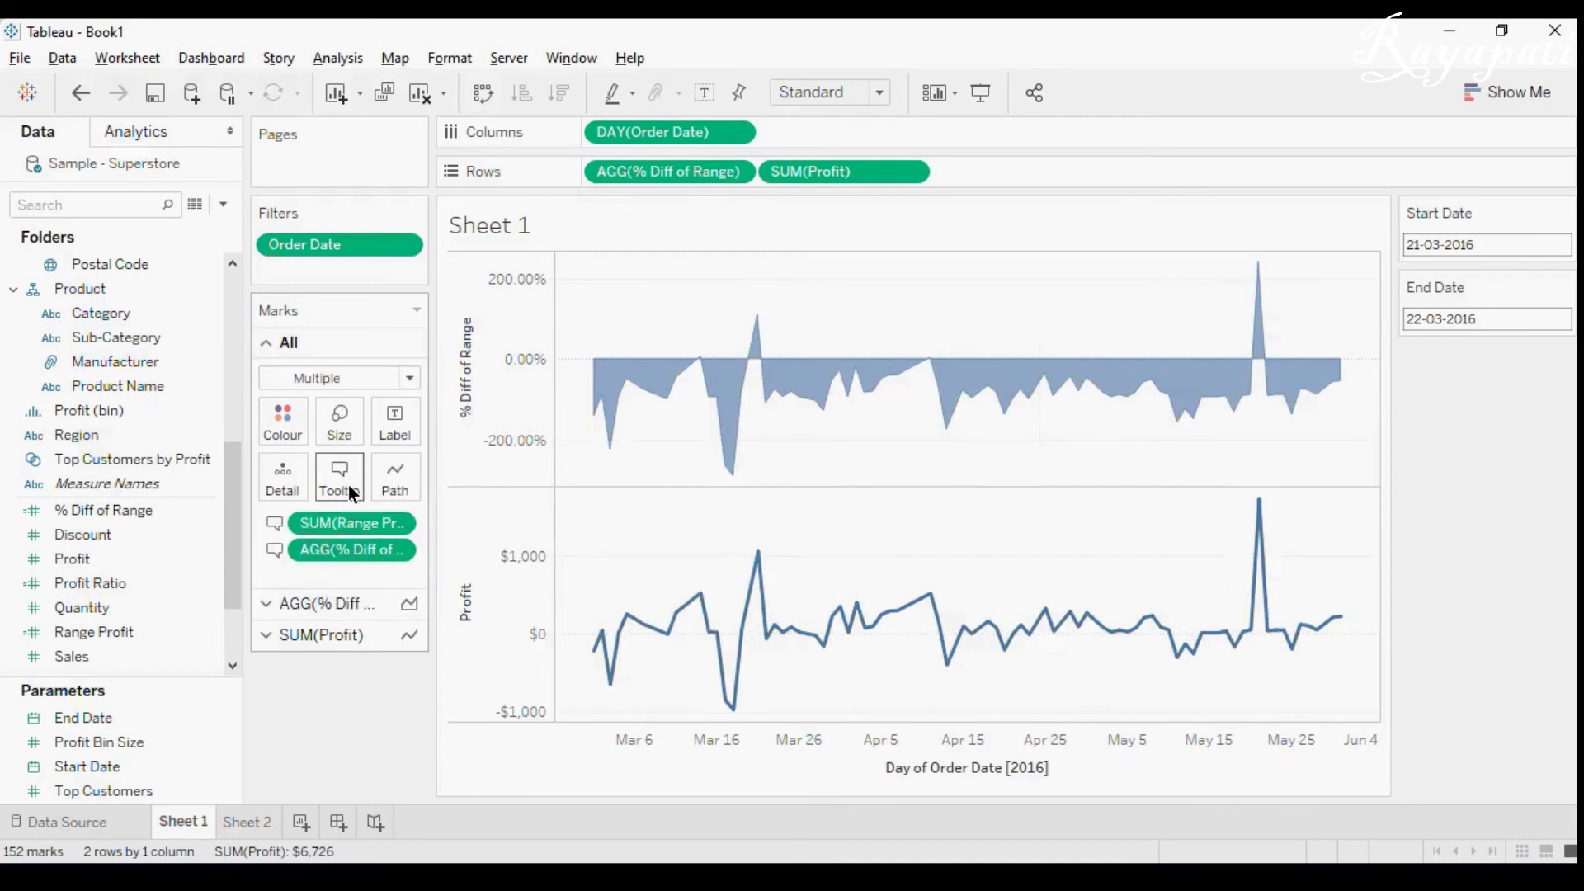
click(348, 483)
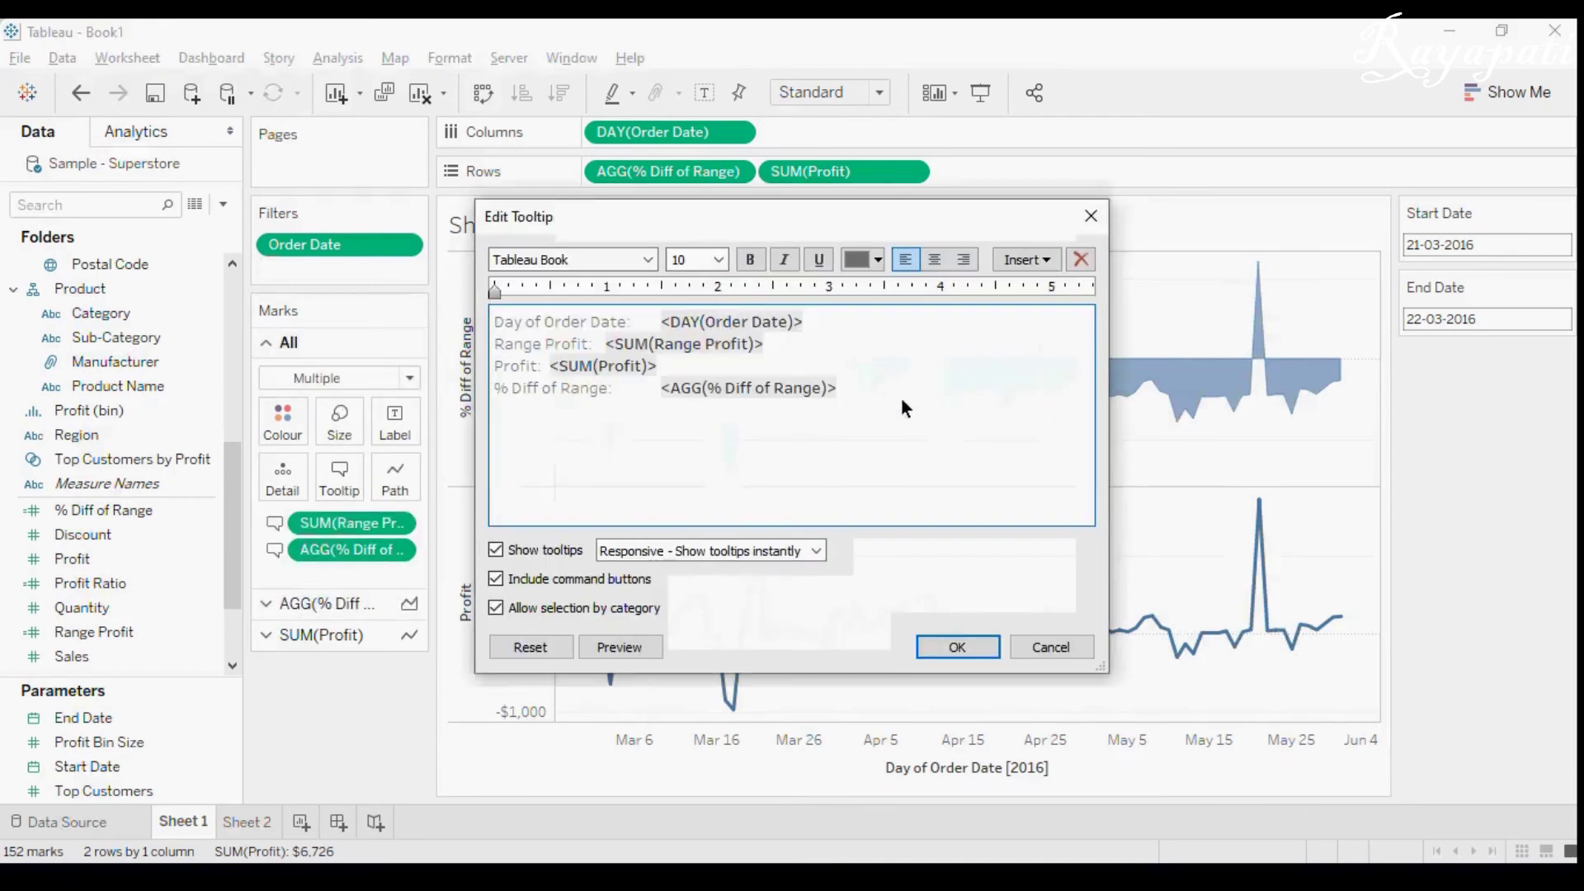
click(1100, 214)
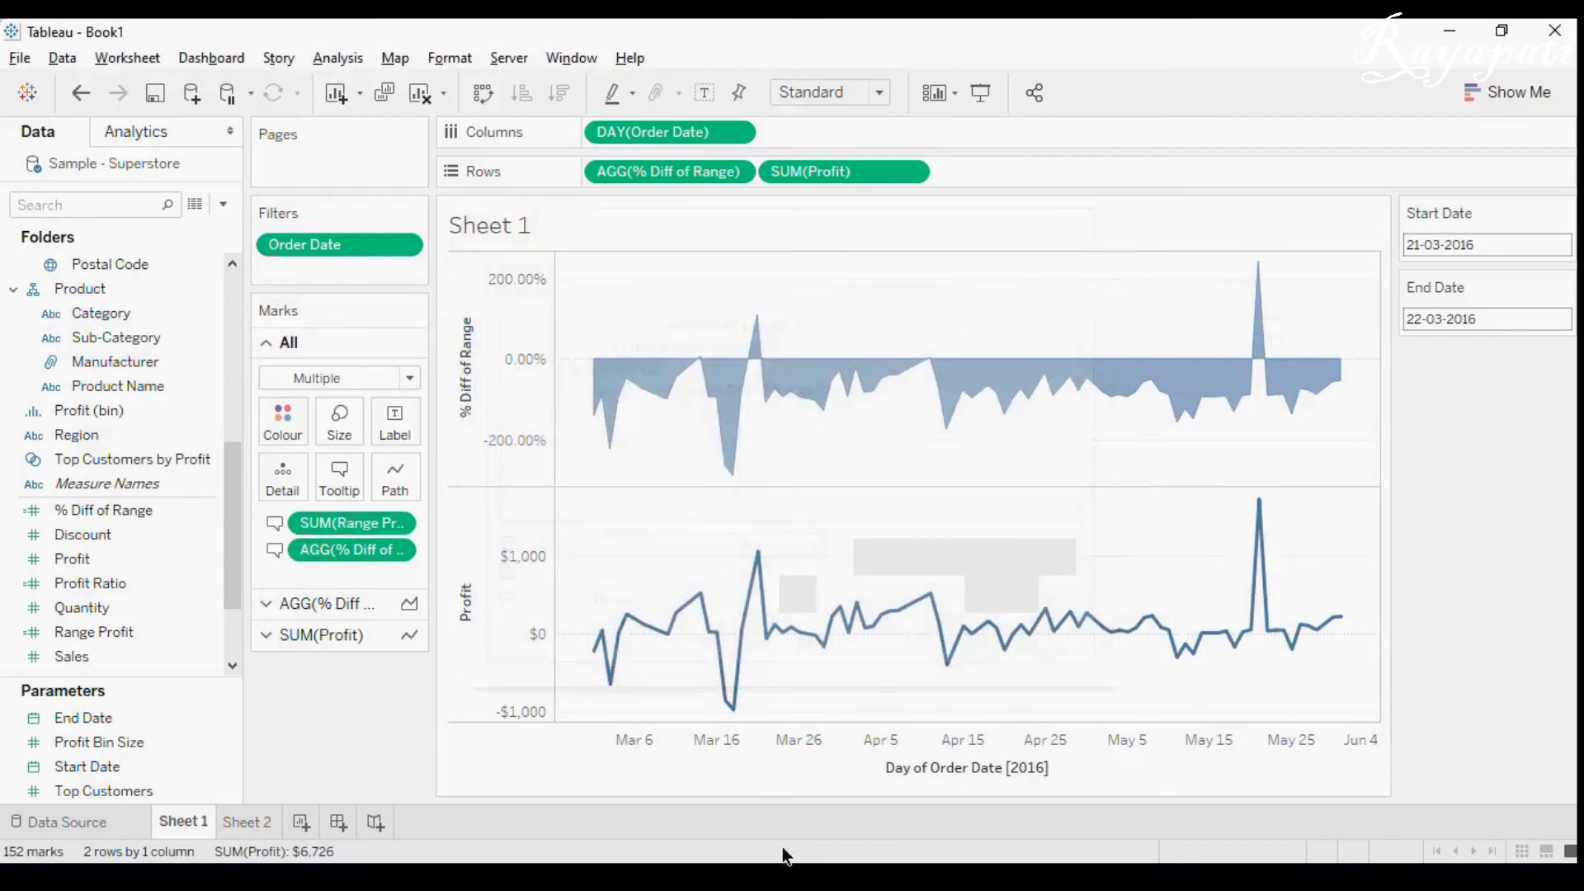
click(787, 878)
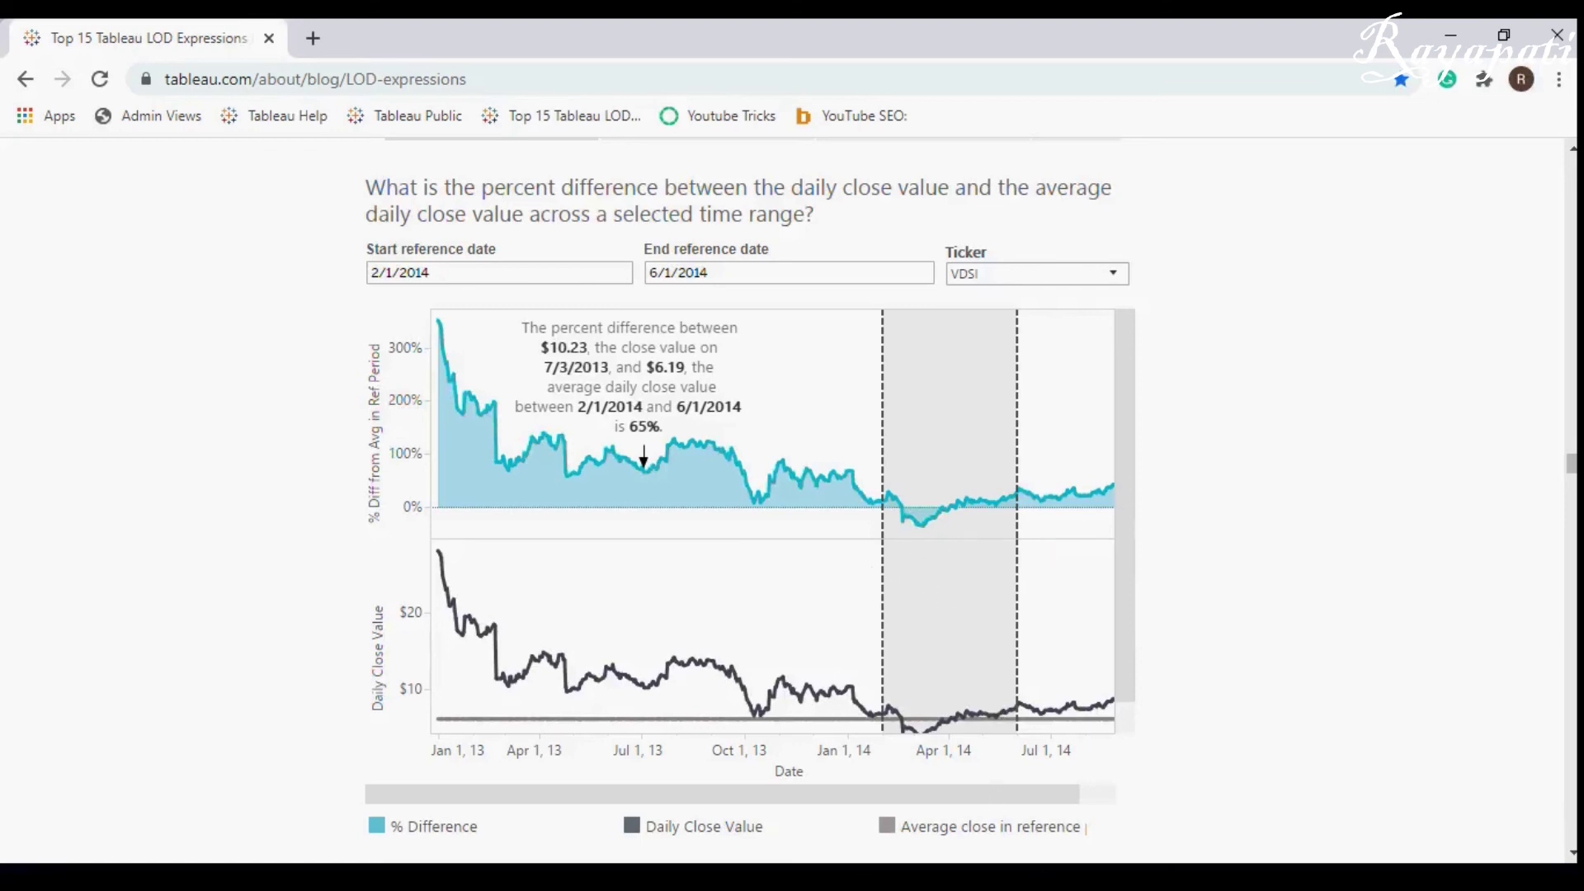
click(751, 878)
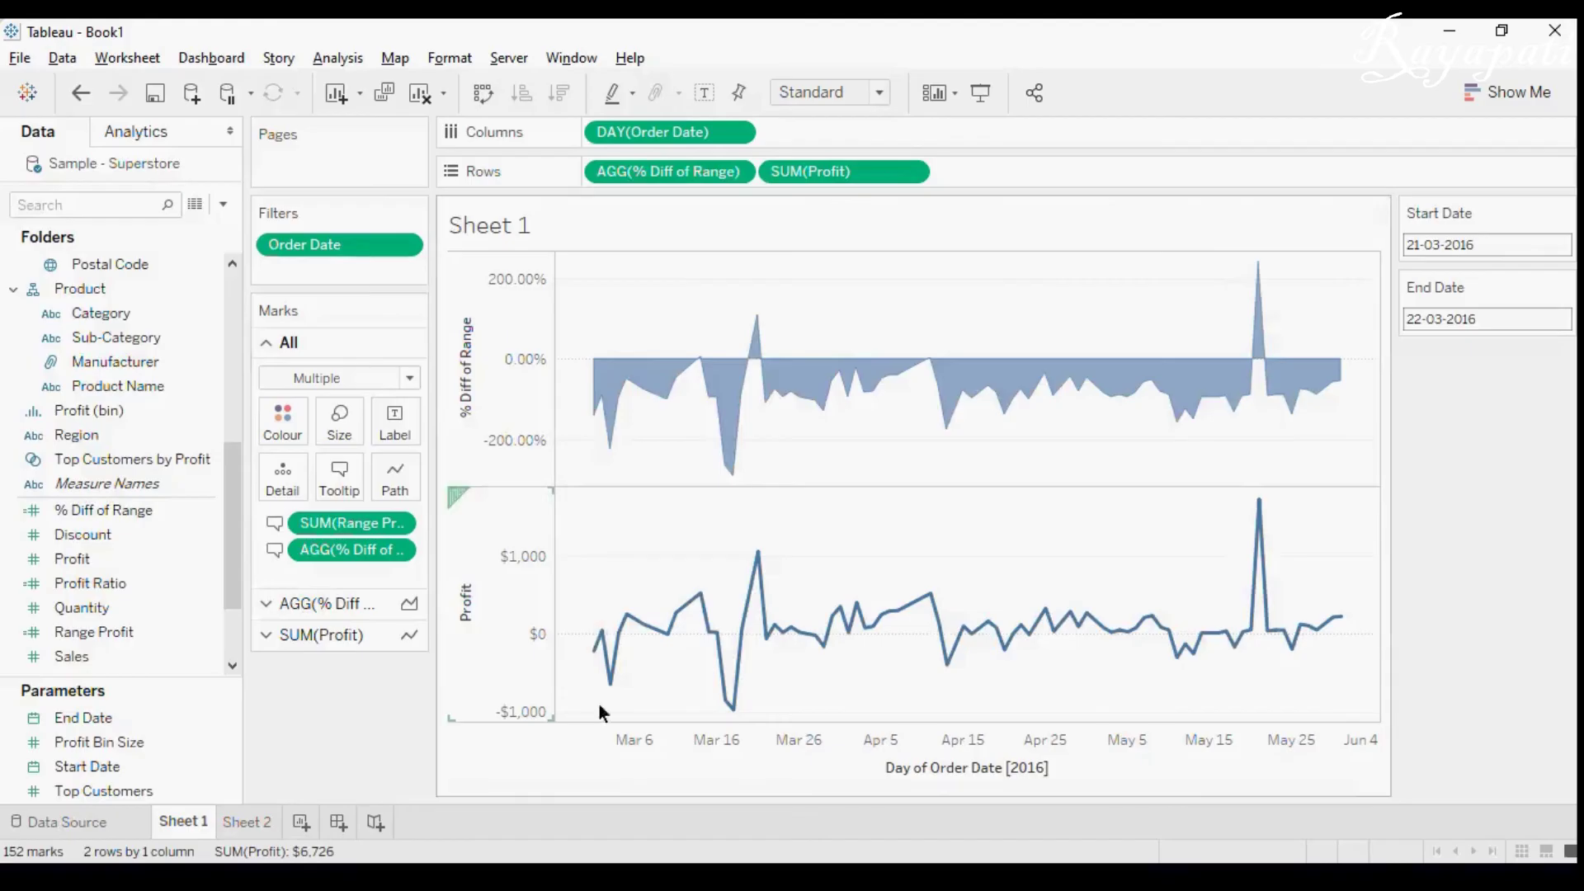
- Add a constant line to the Day of Order Date axis across both charts
click(141, 139)
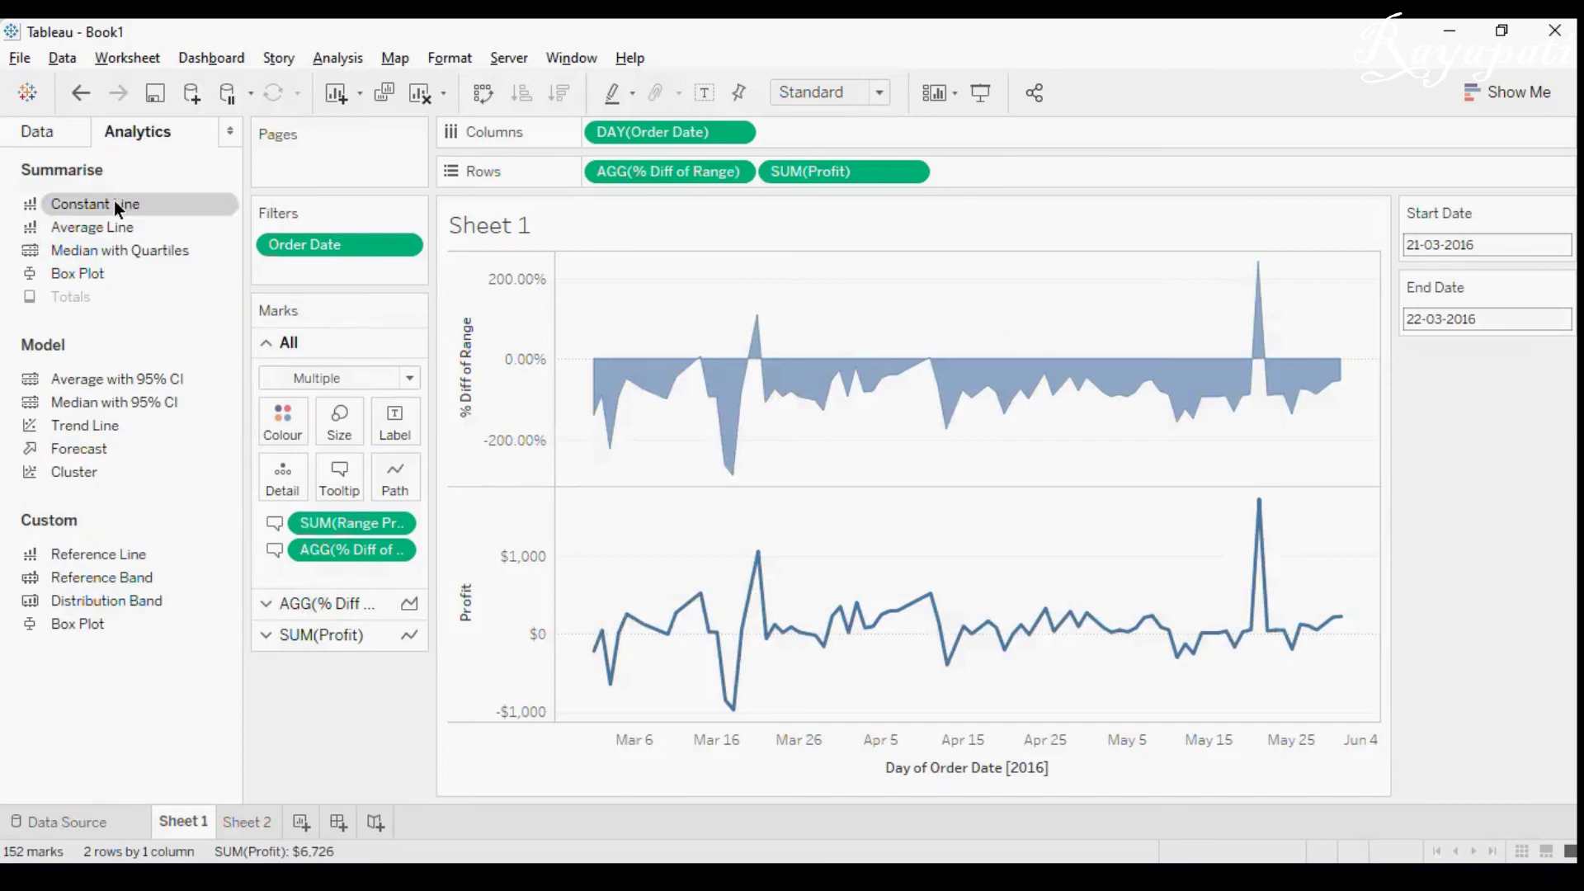
drag(118, 203, 677, 285)
drag(861, 364, 646, 362)
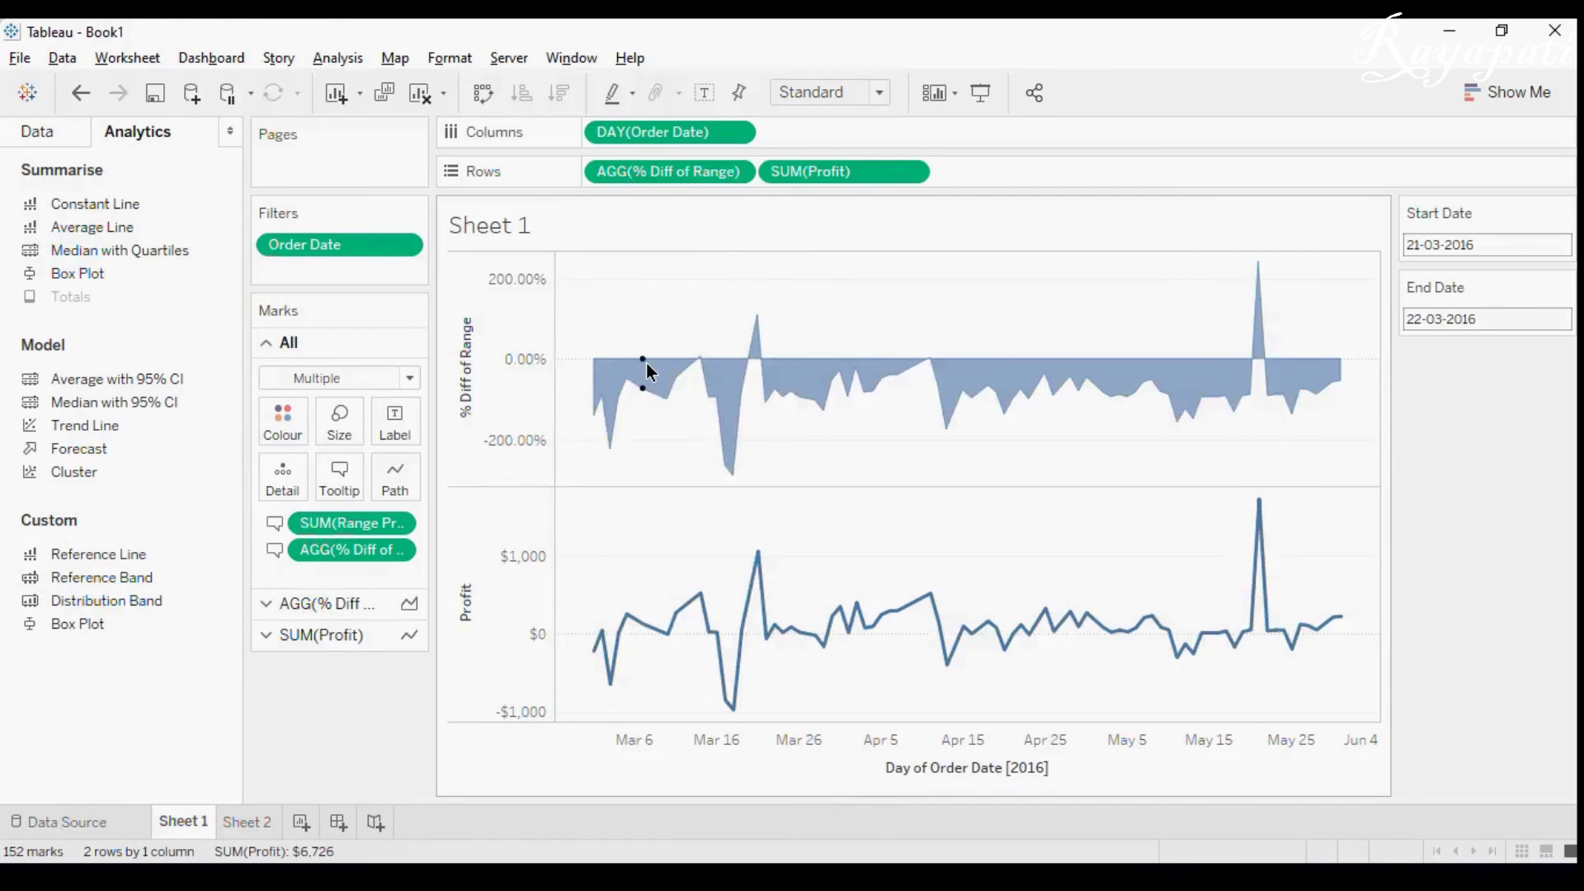
- Bind the constant line at 1 March 2016 to the Start Date parameter and label it with its value
click(592, 567)
right_click(593, 568)
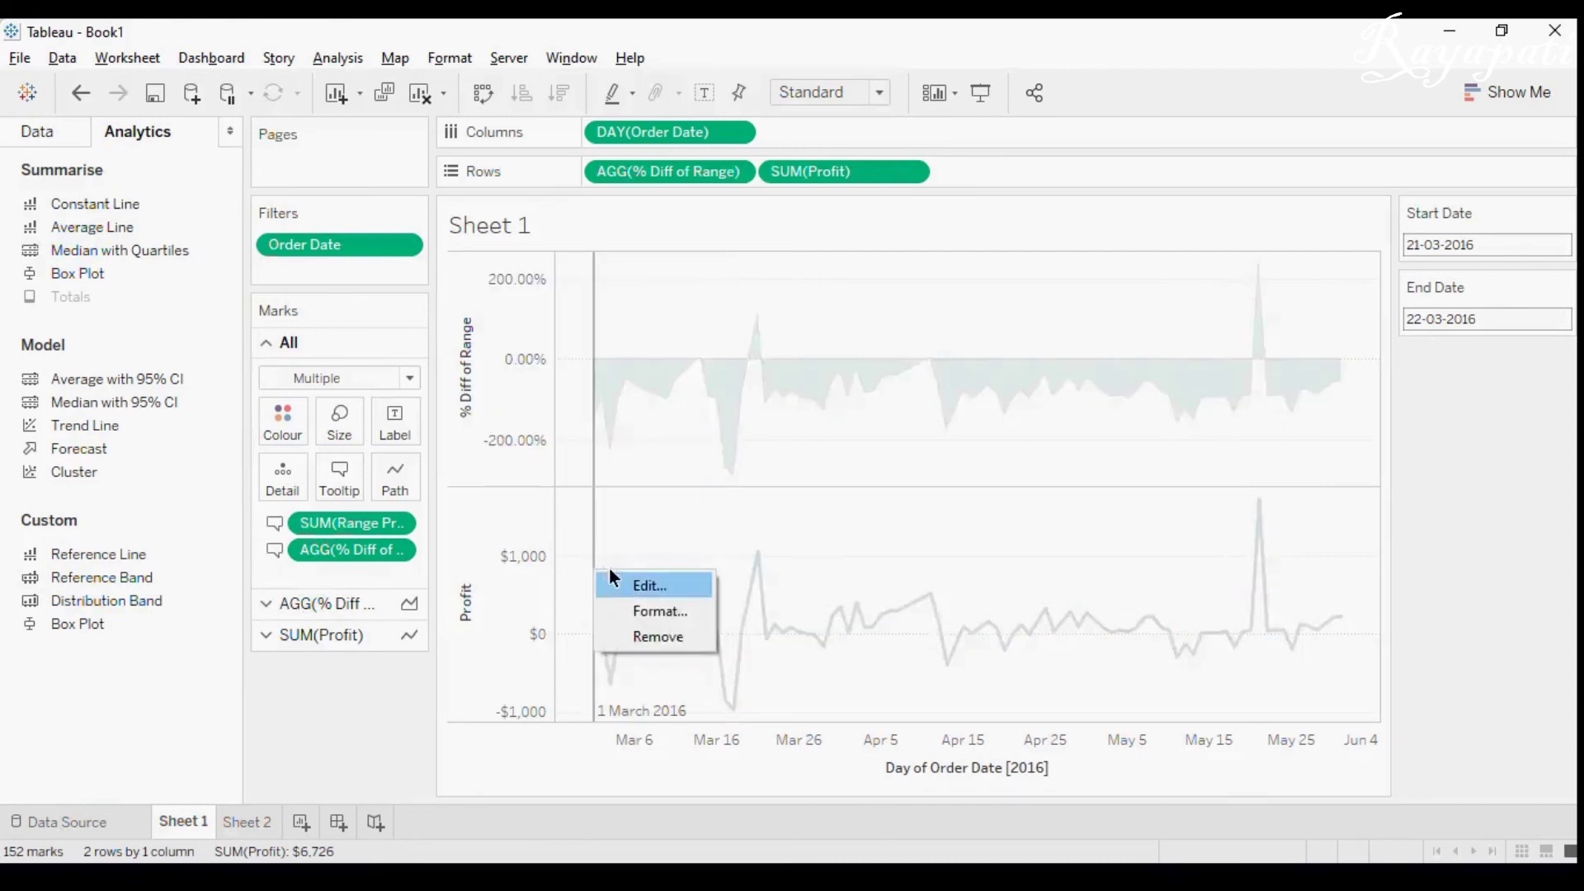
click(630, 586)
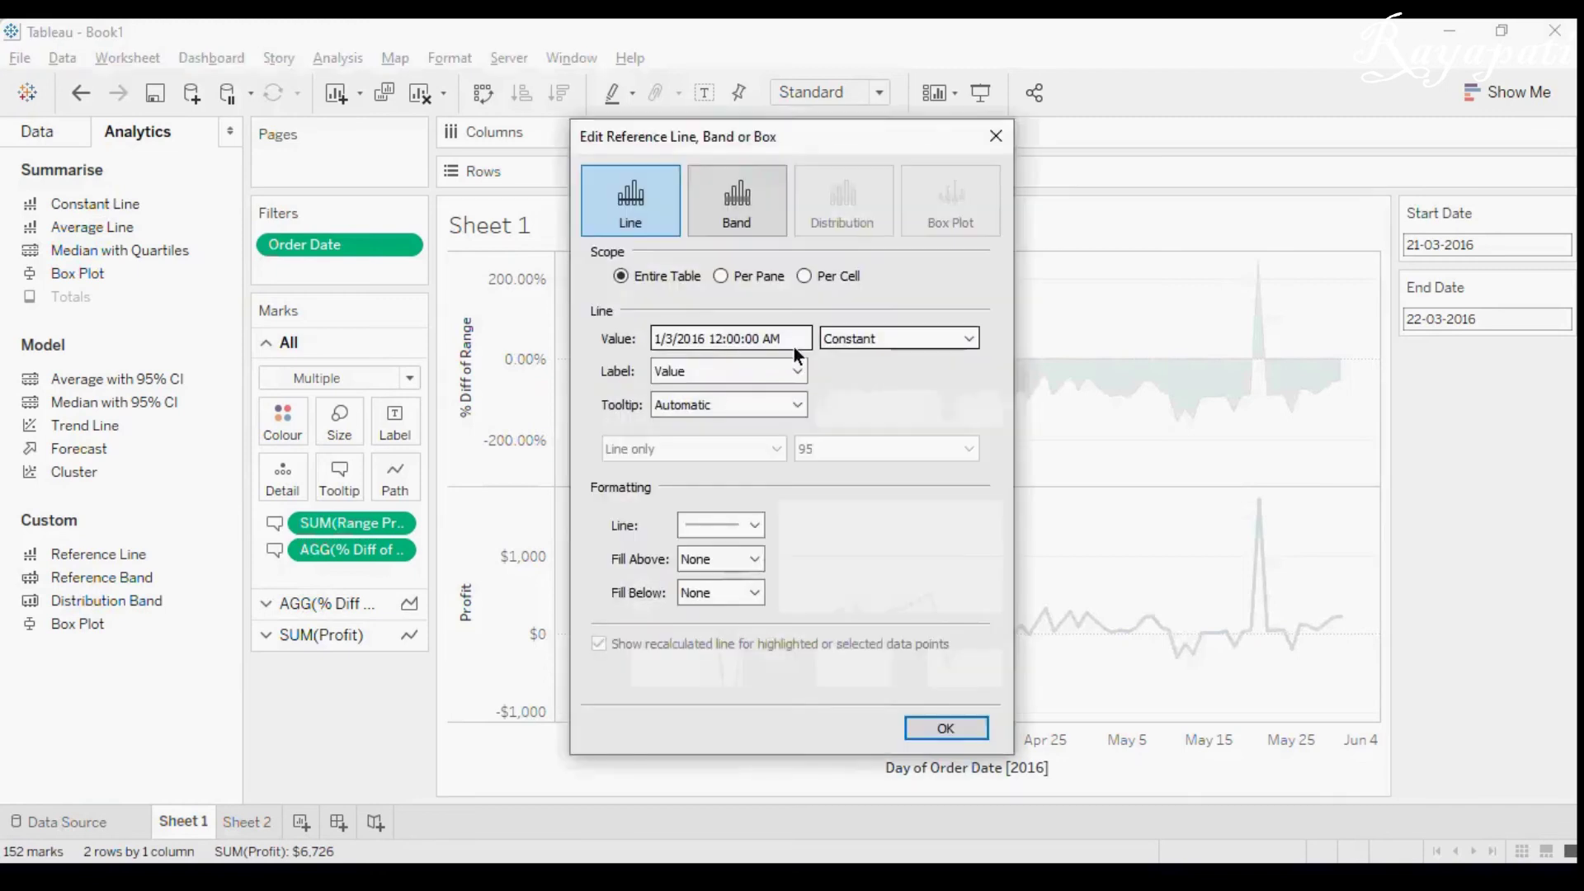
click(923, 343)
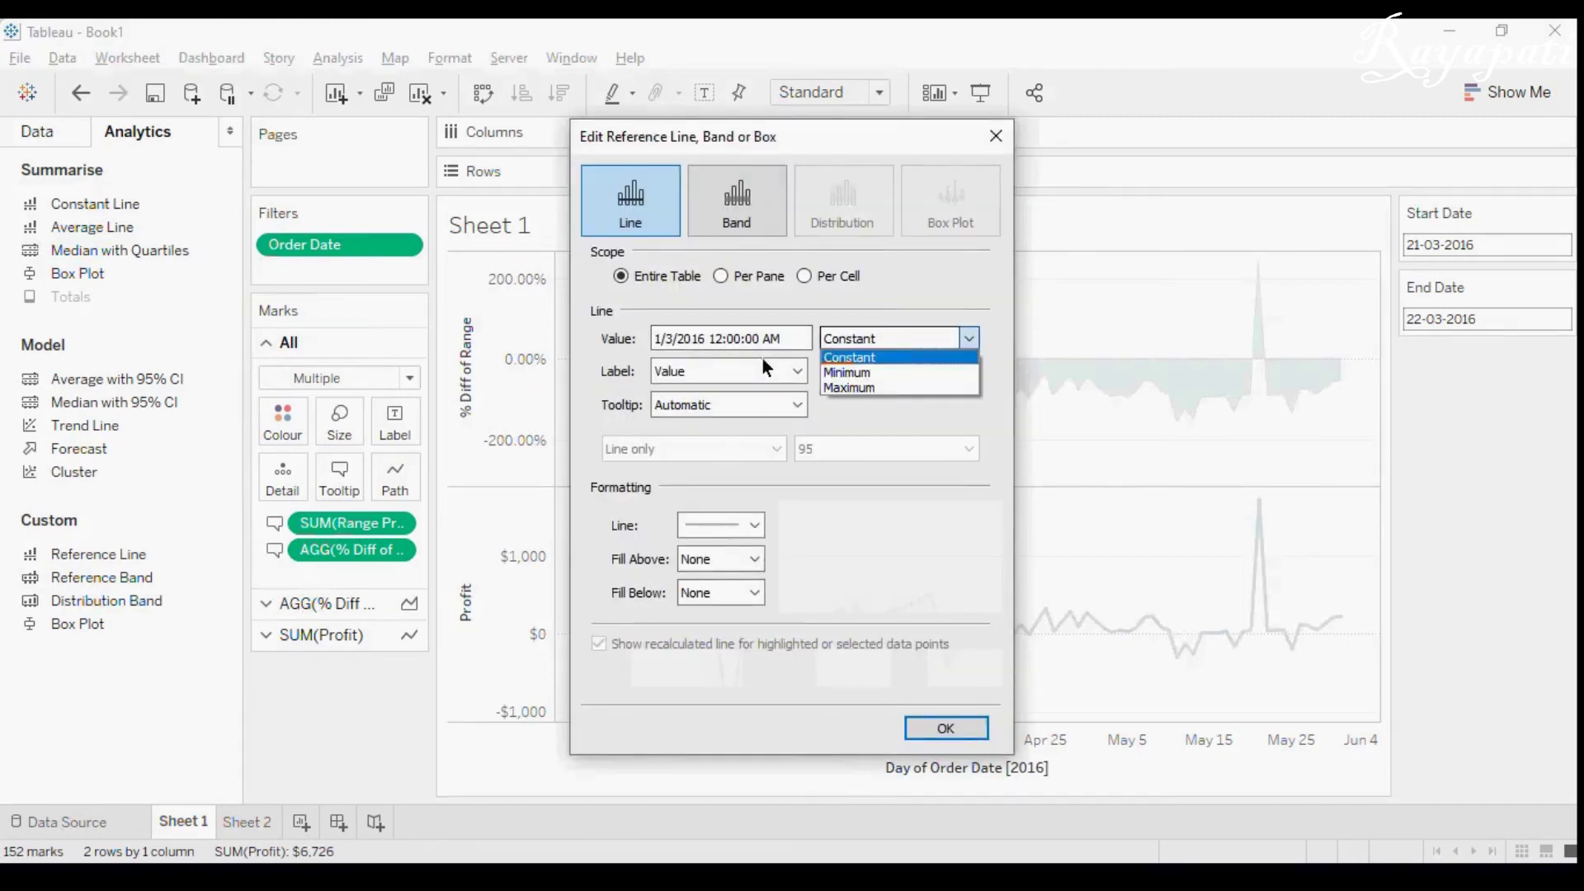
click(877, 373)
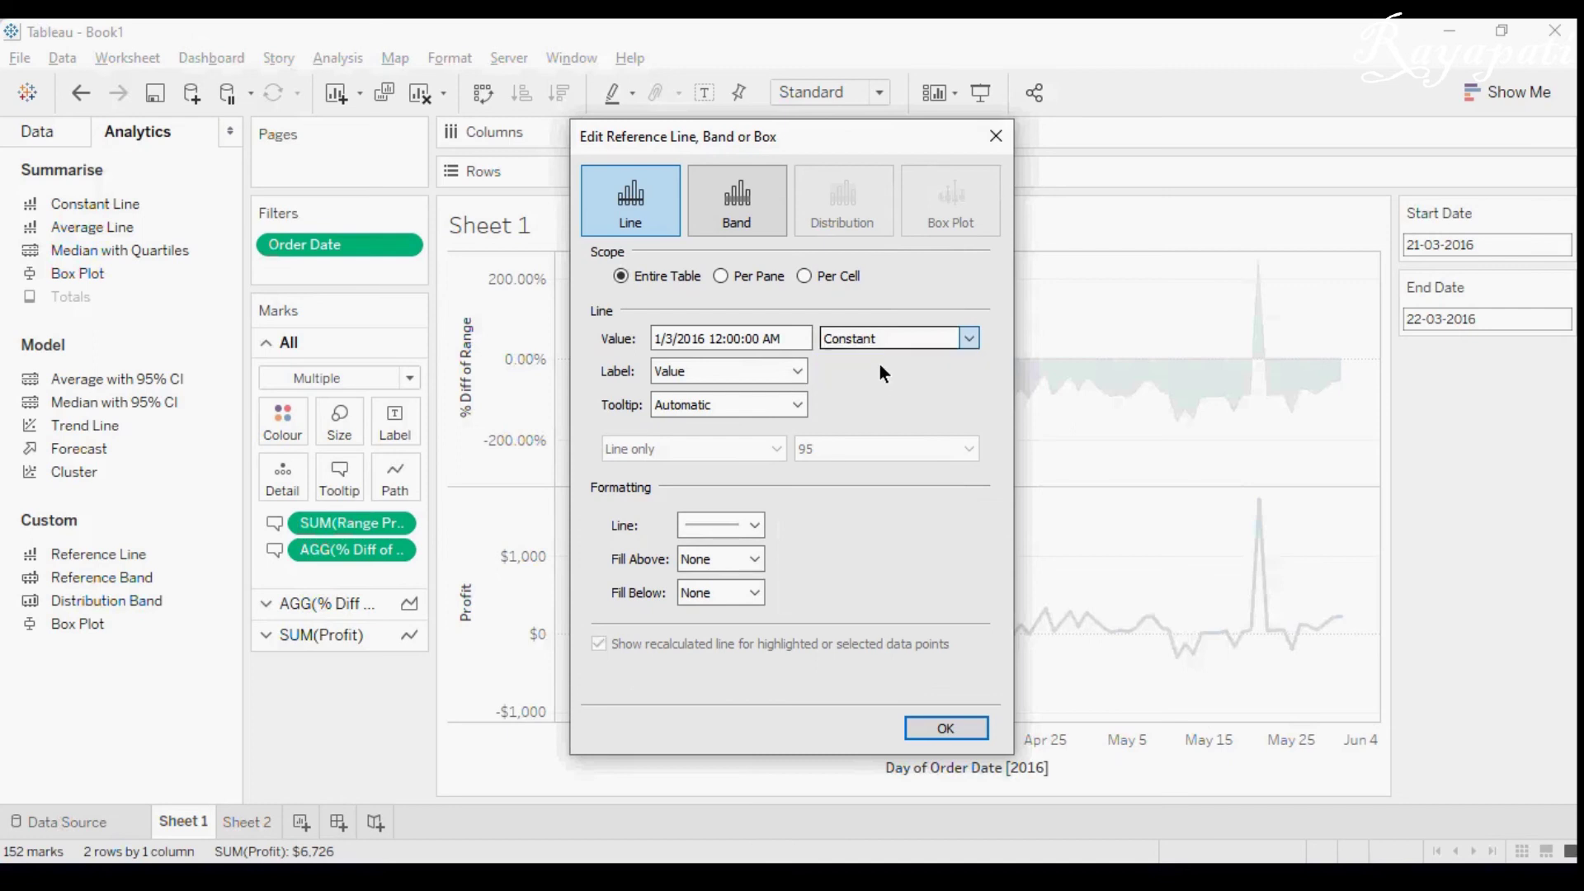
click(816, 339)
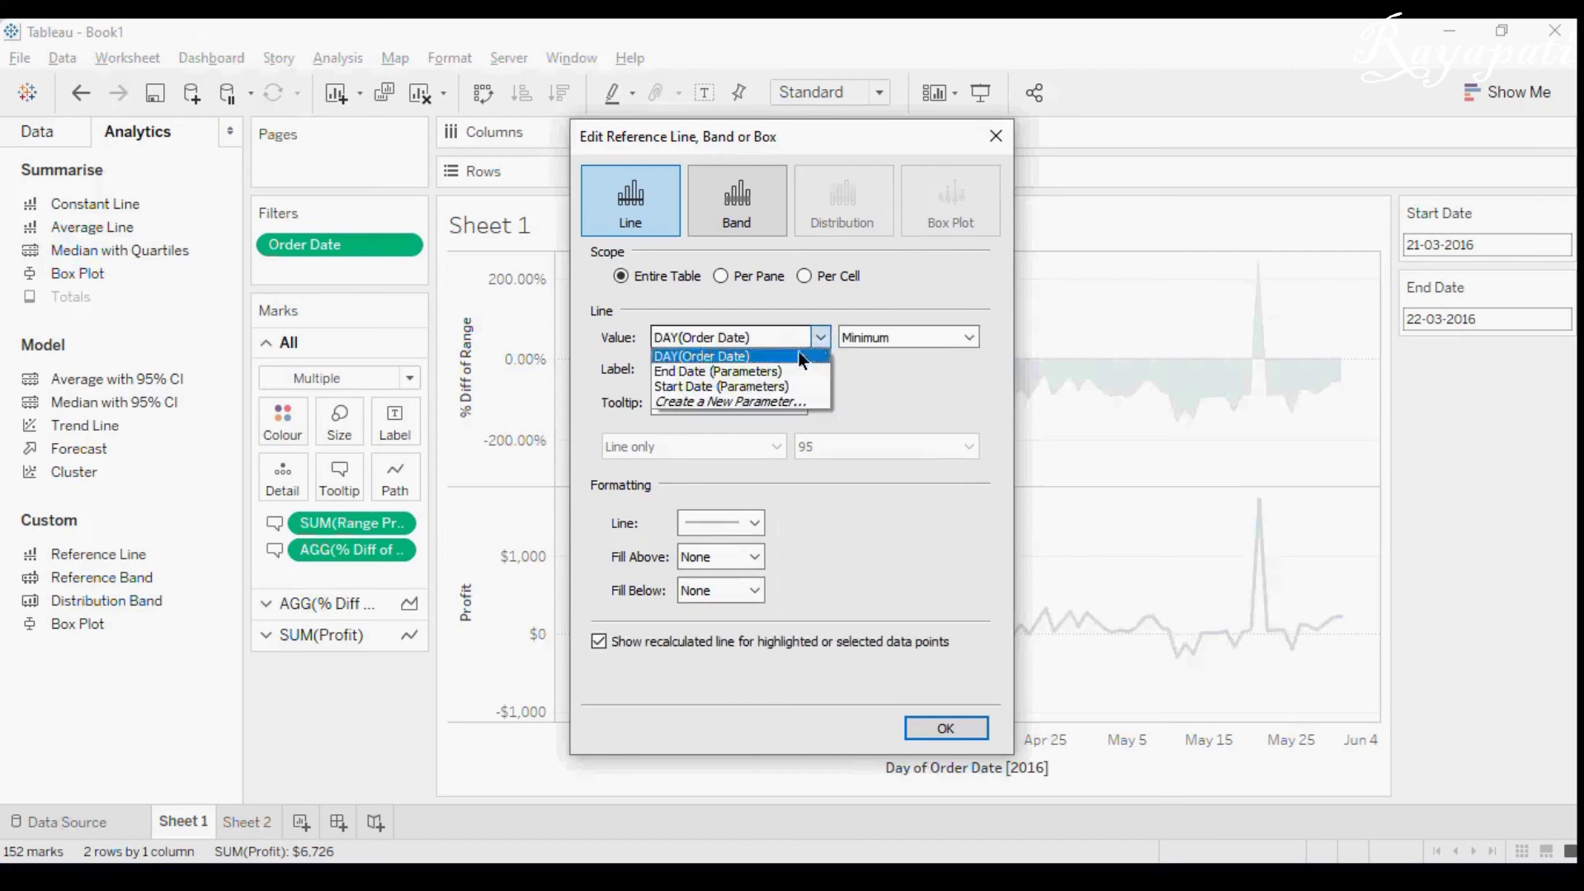
click(765, 384)
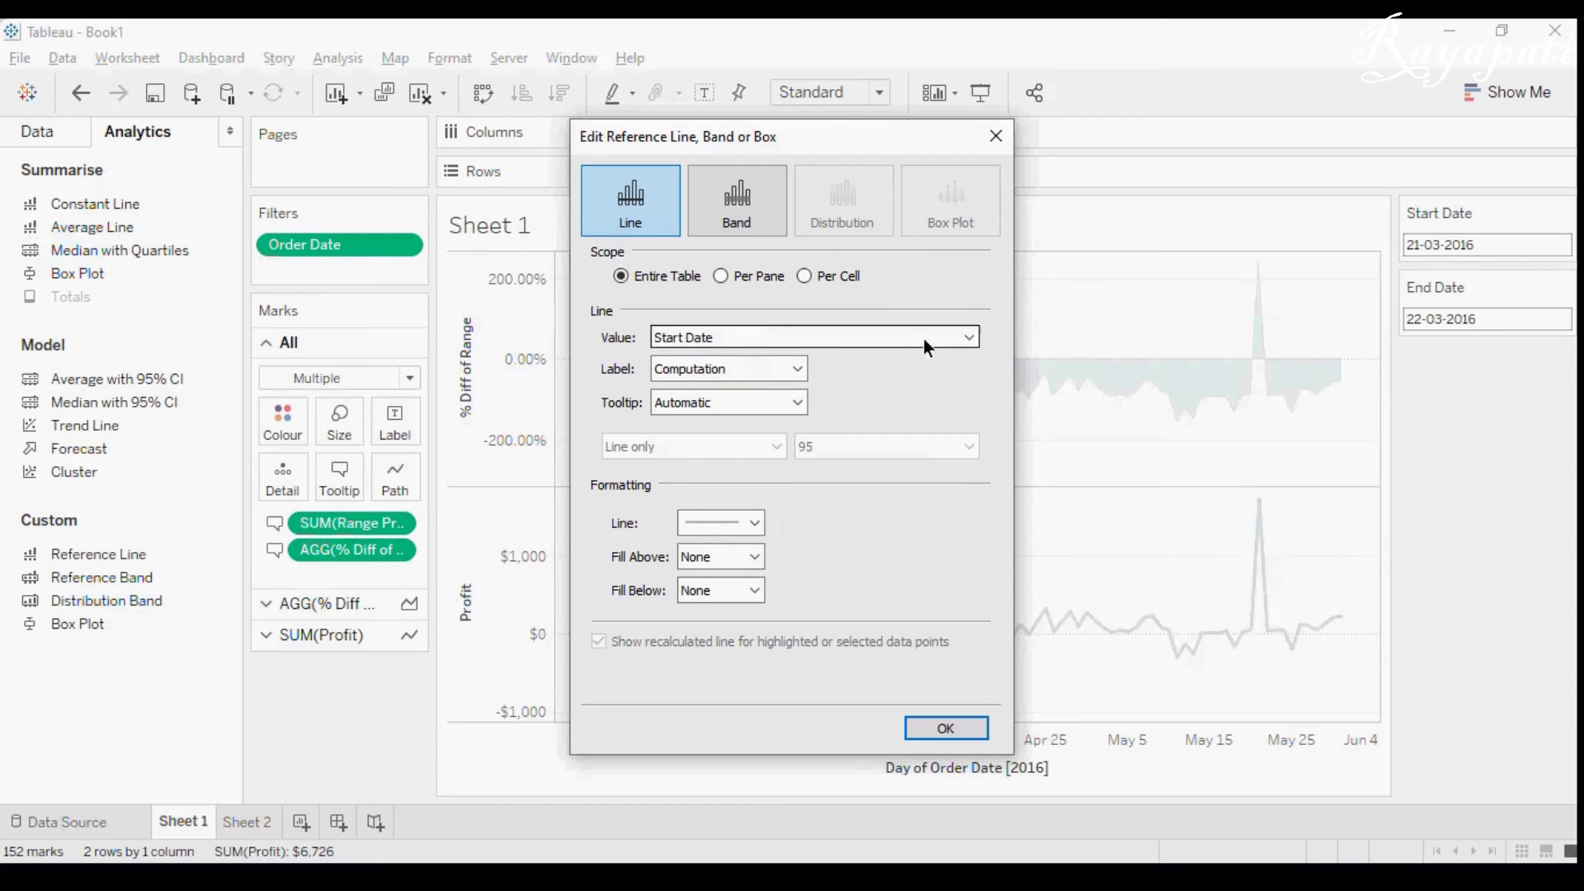
click(799, 369)
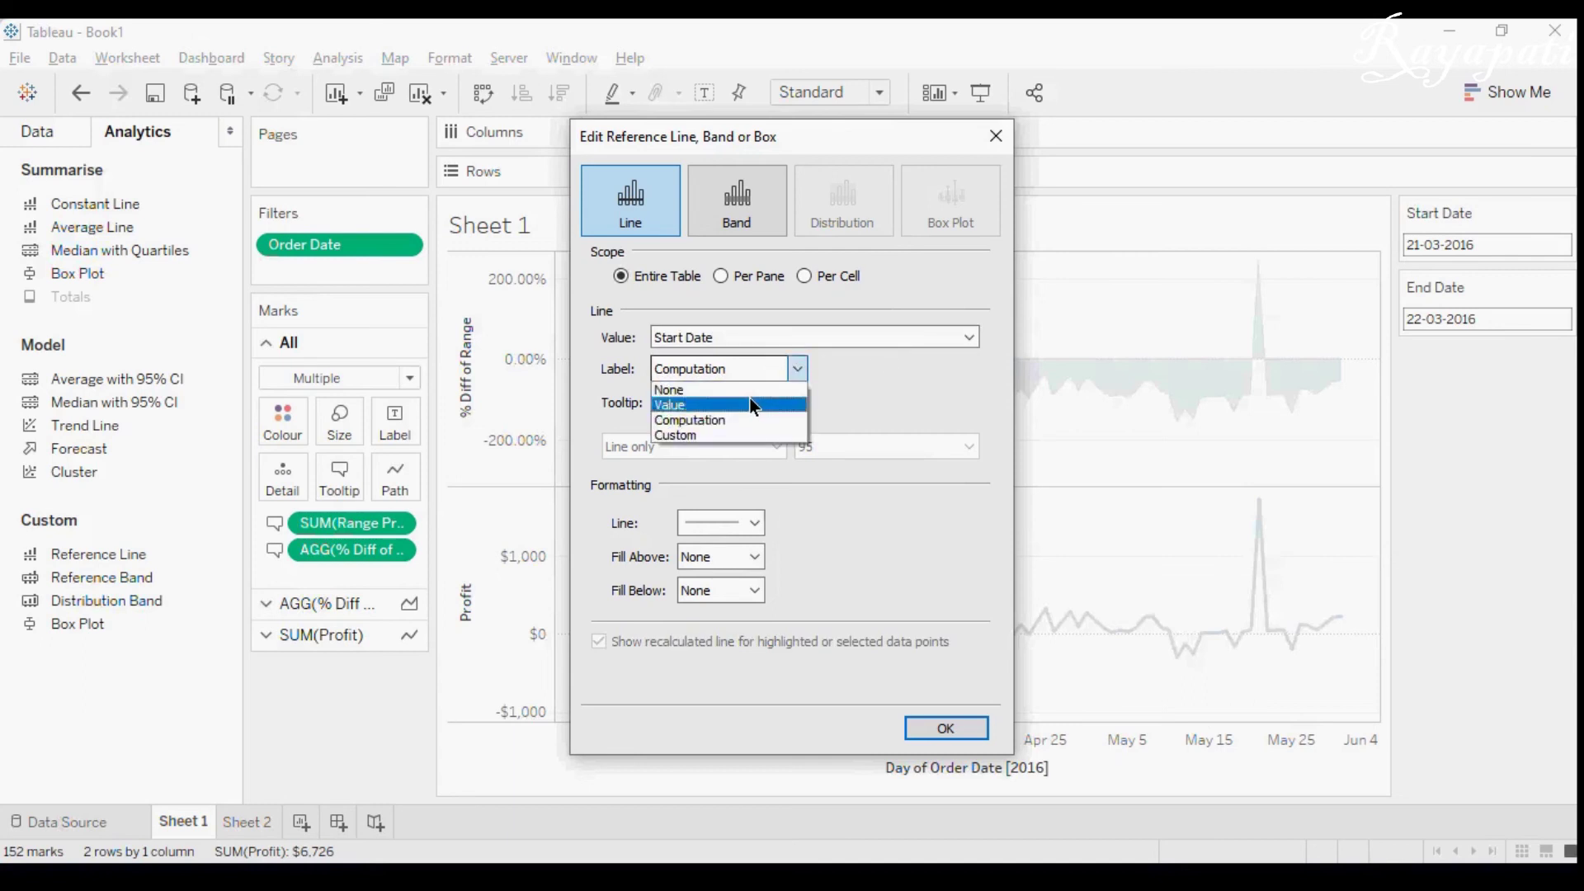
key(Escape)
key(Up)
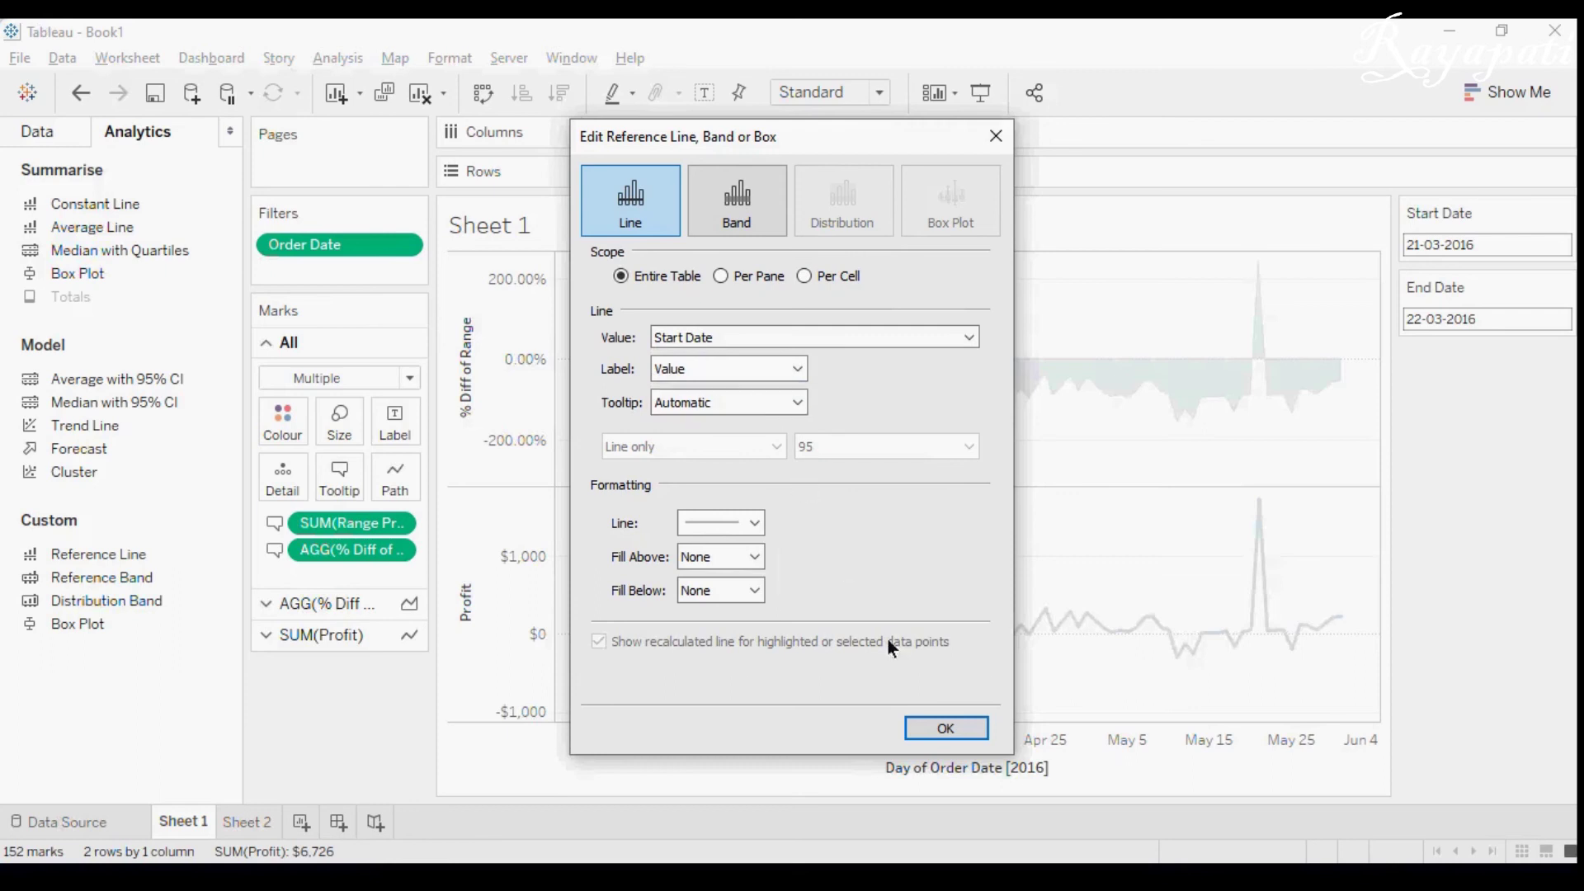
click(925, 729)
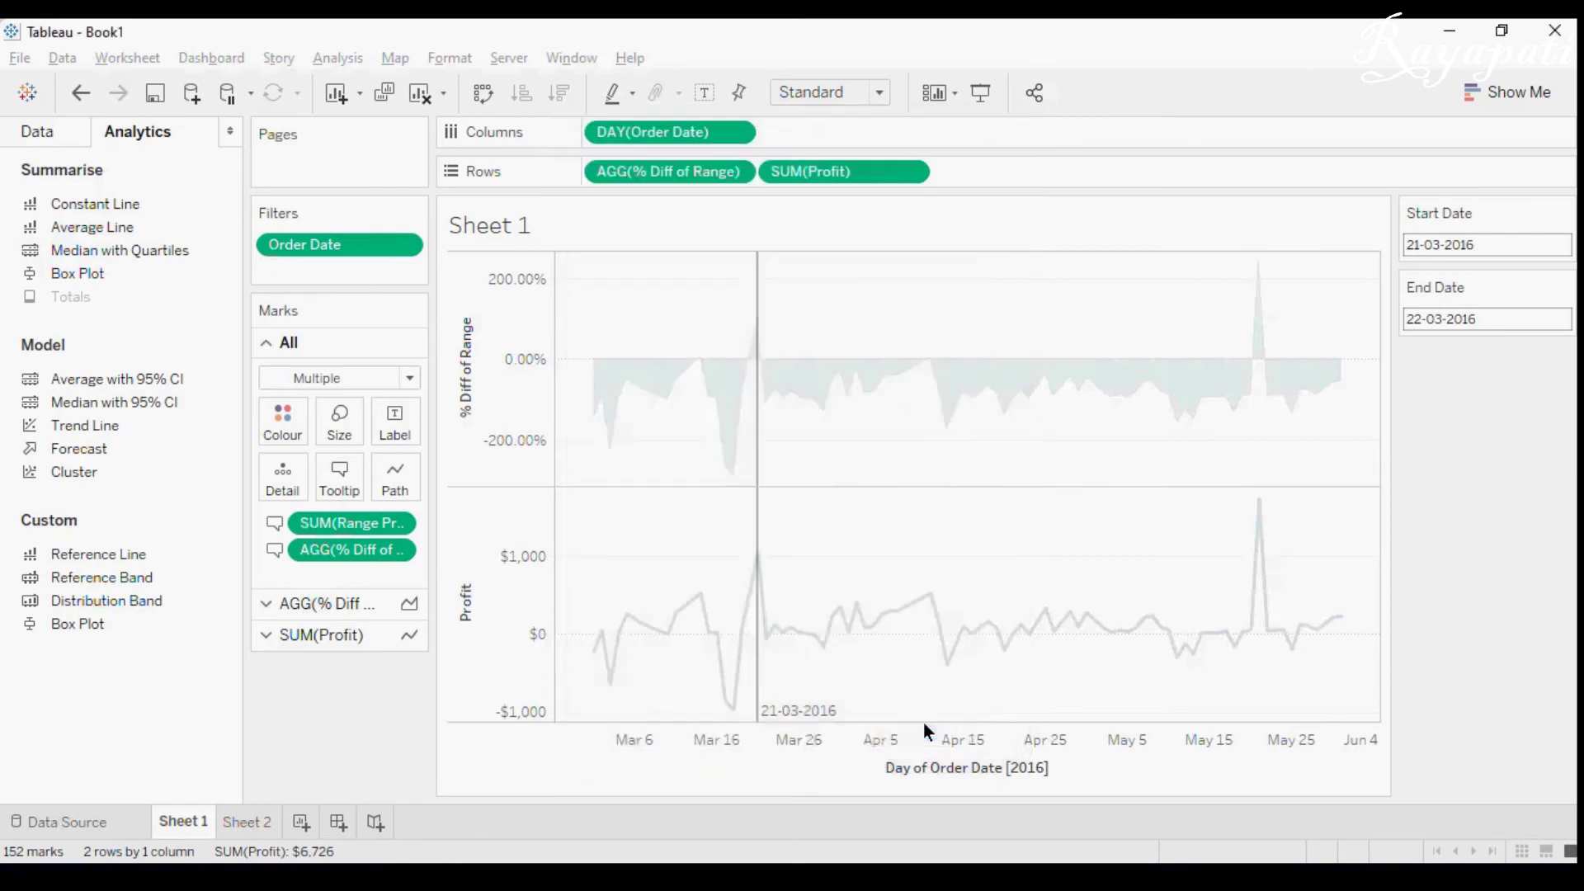
- Add a second constant line to the Order Date axis and switch the existing Start Date line to the End Date parameter
mouse_move(785, 709)
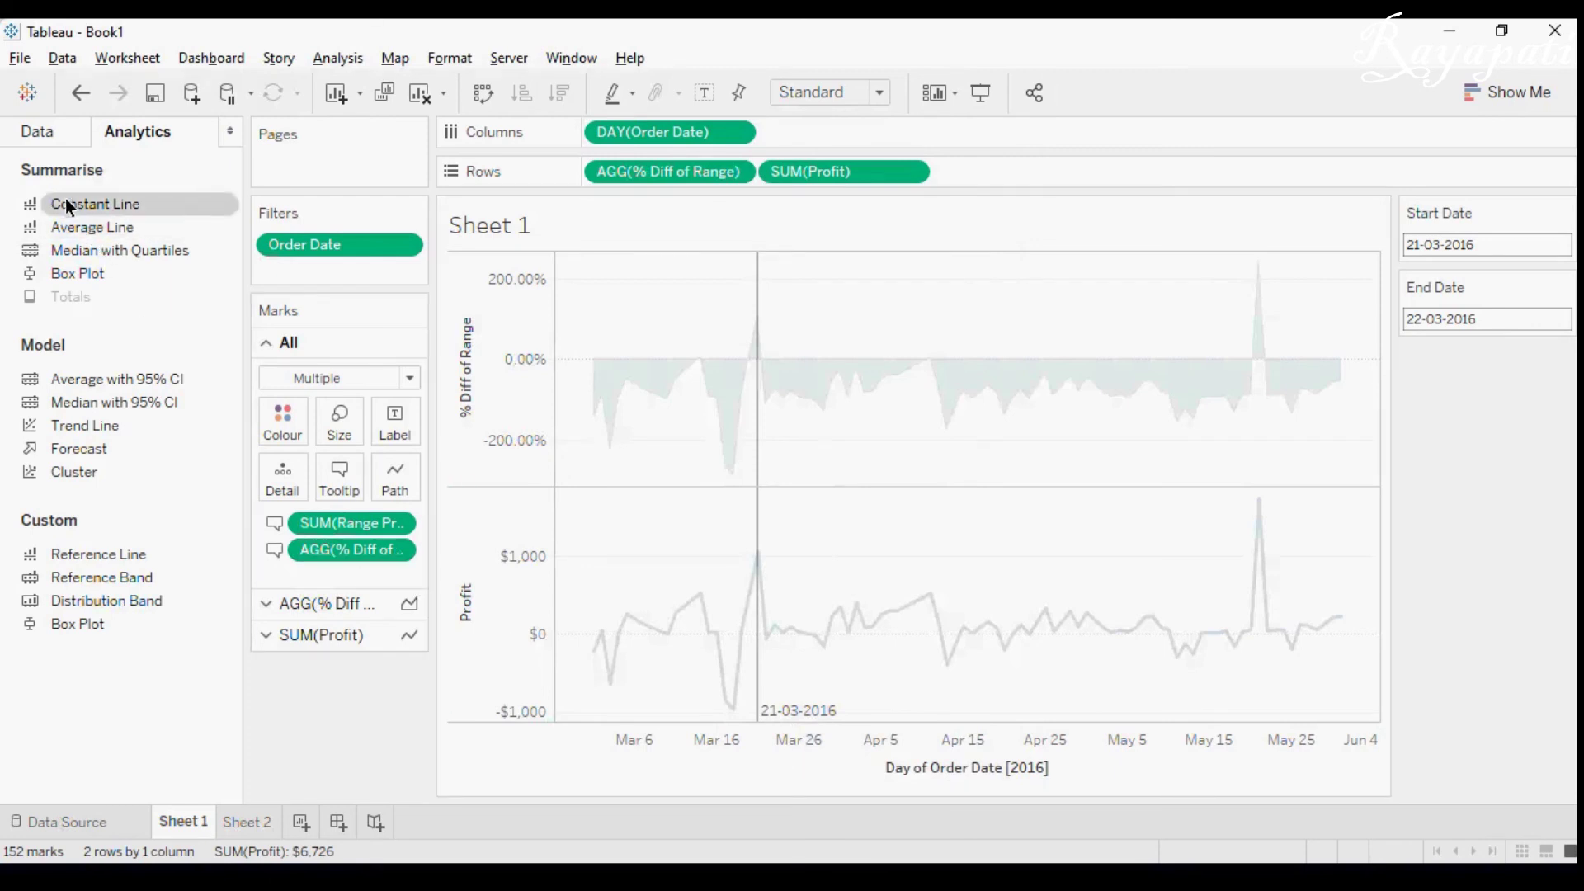
drag(86, 205, 641, 368)
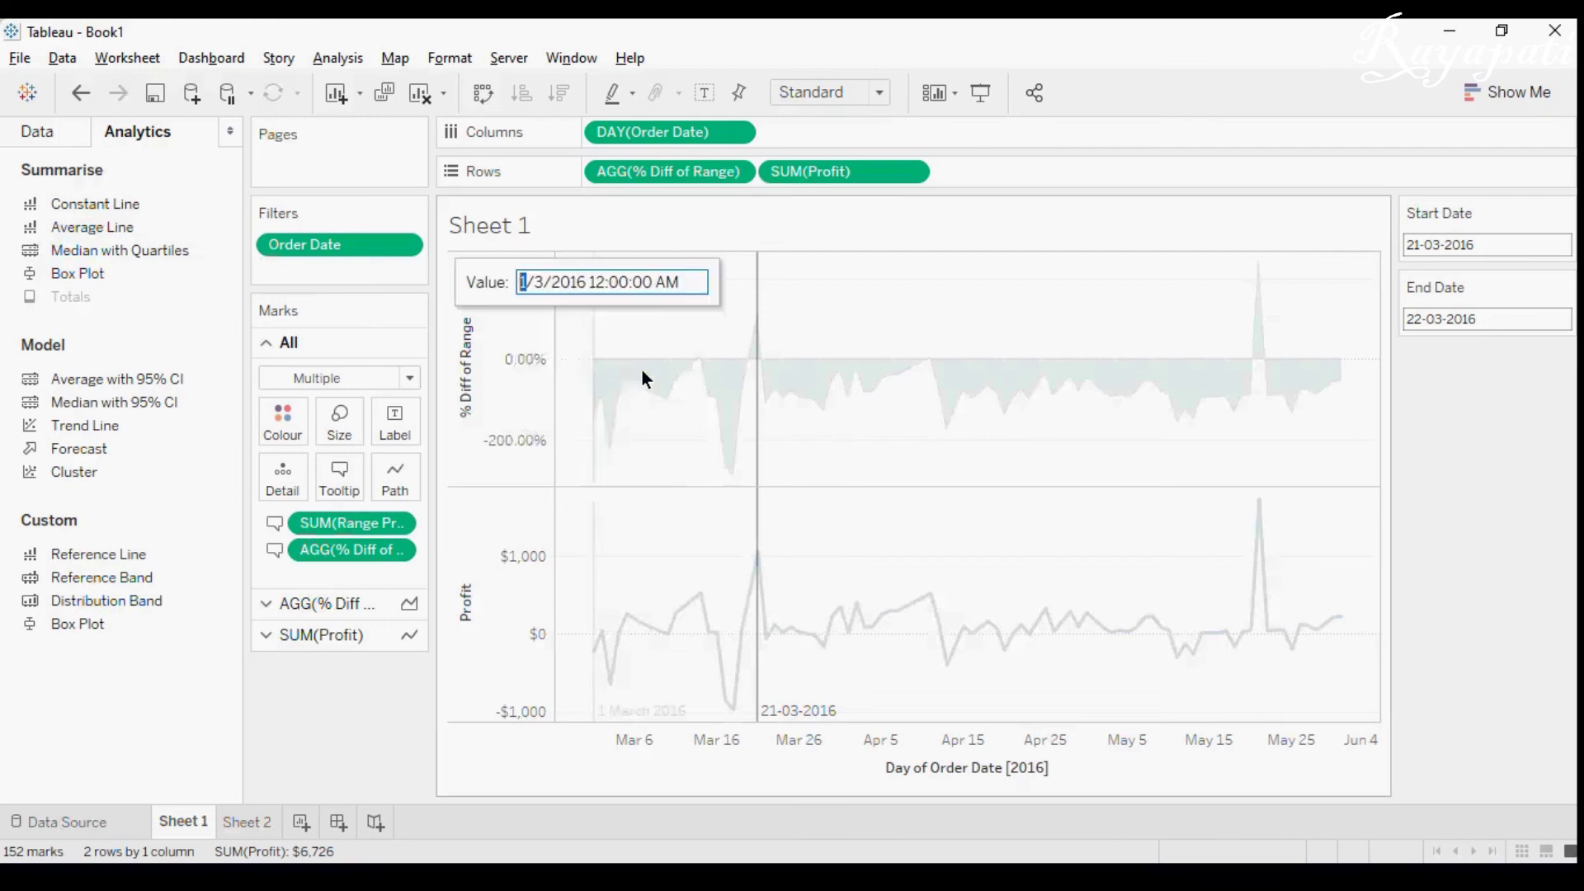
right_click(759, 515)
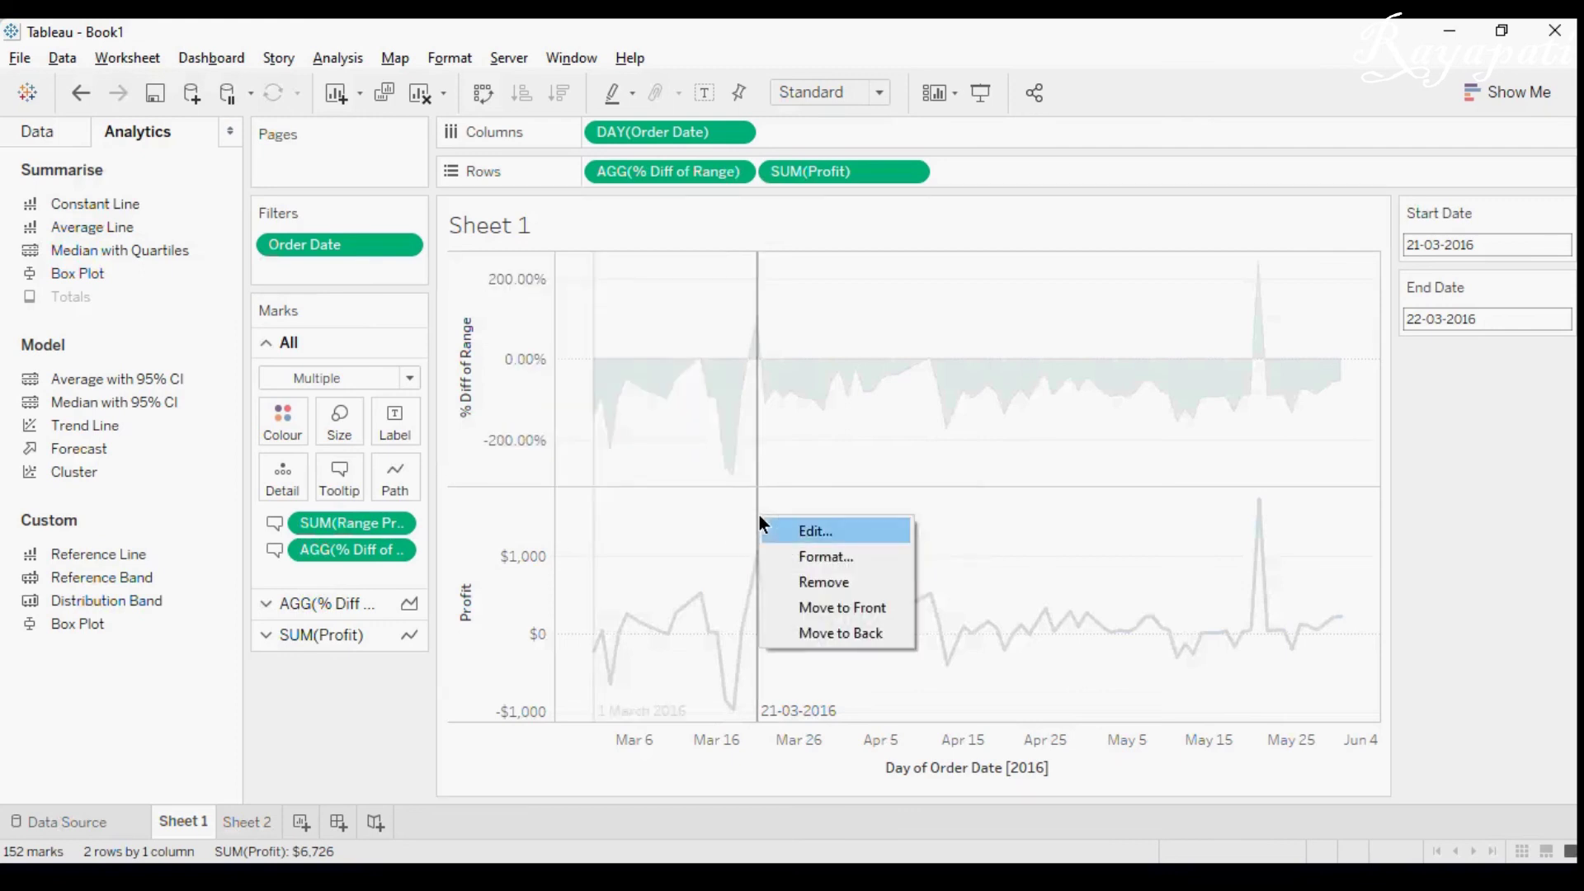
click(780, 522)
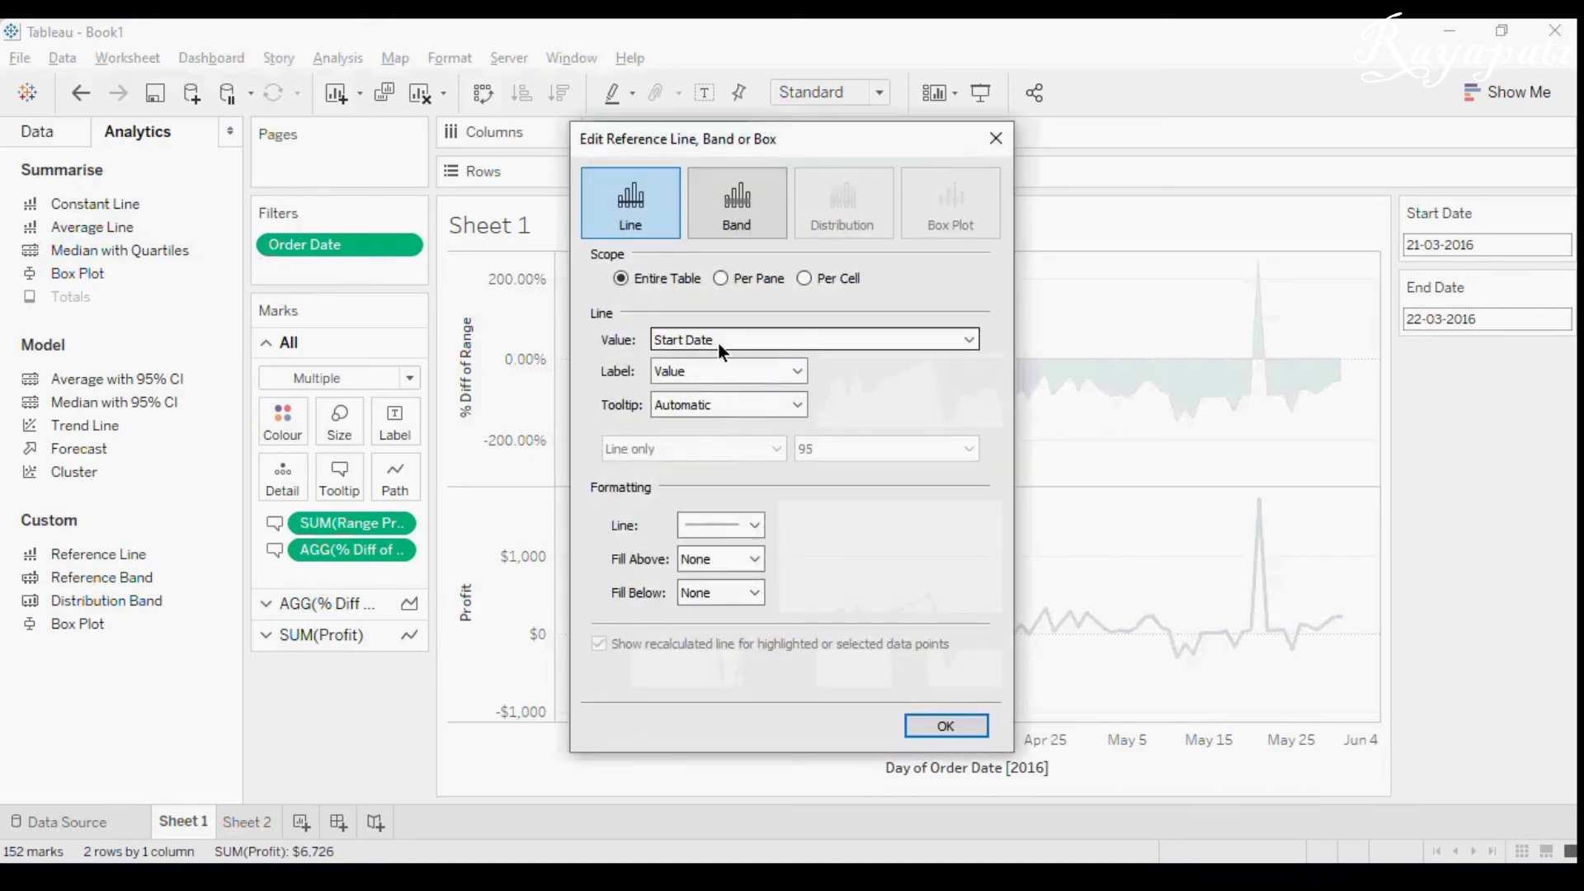
click(765, 338)
click(747, 374)
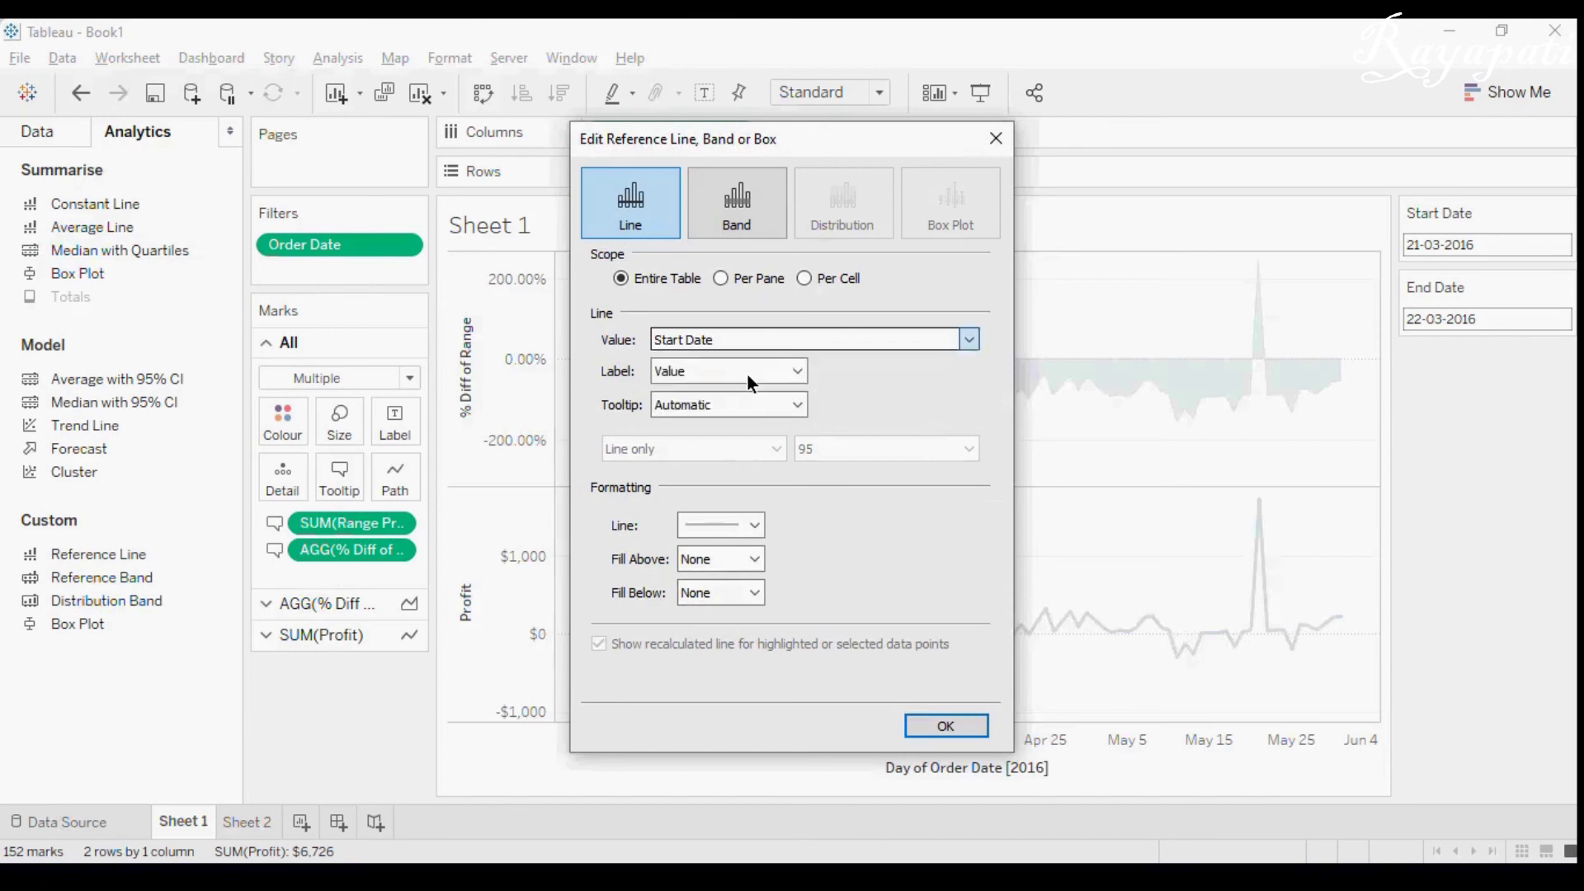
click(929, 723)
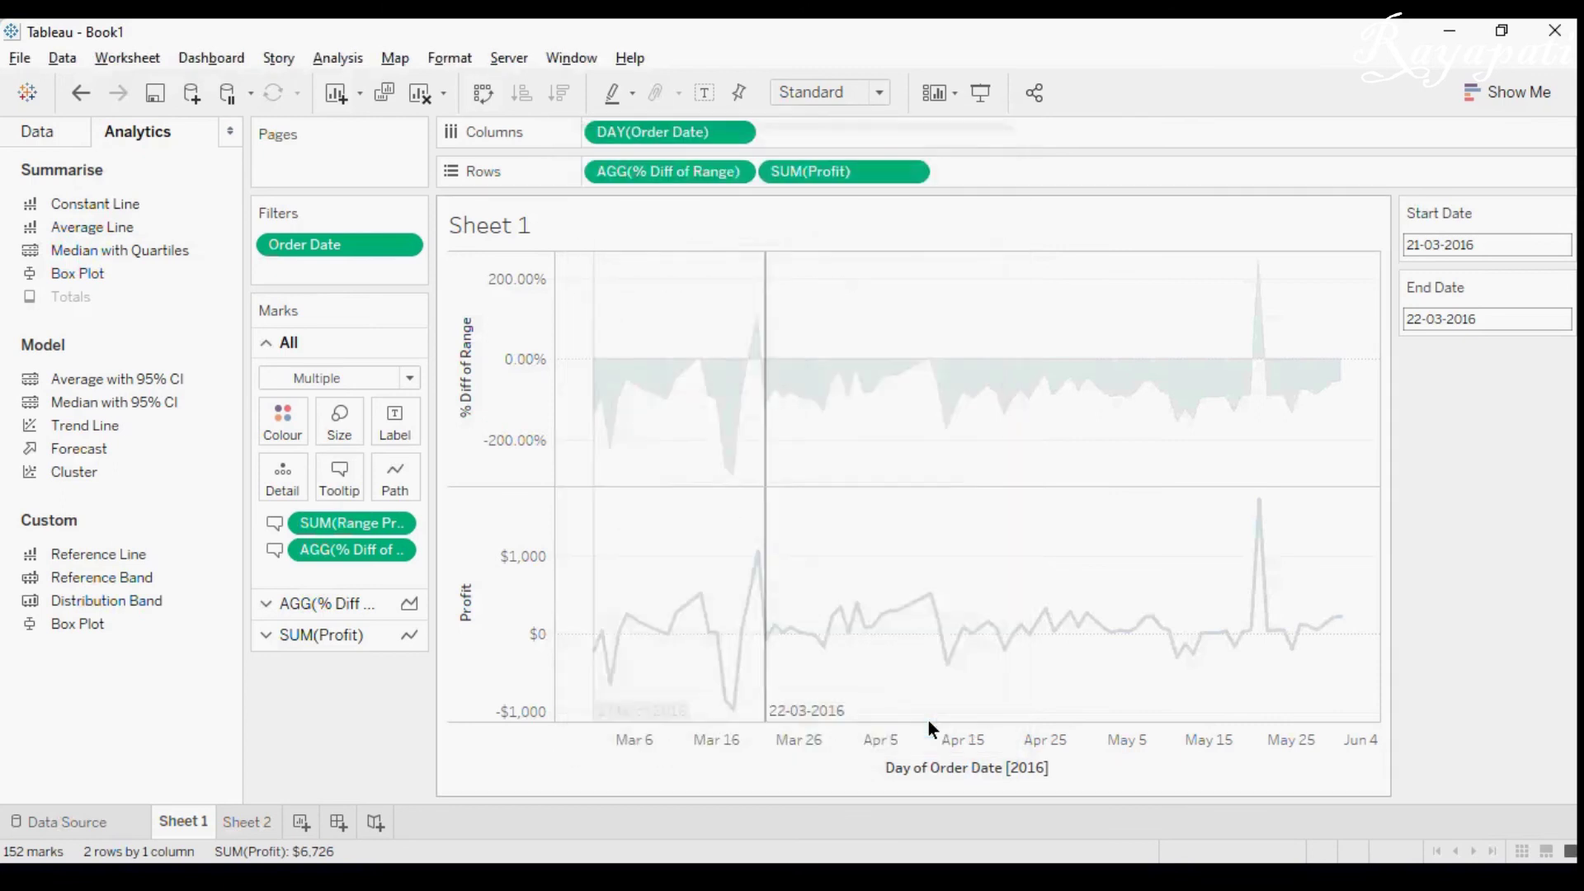
- Bind the new constant line at 1 March 2016 to the Start Date parameter
right_click(593, 577)
click(648, 592)
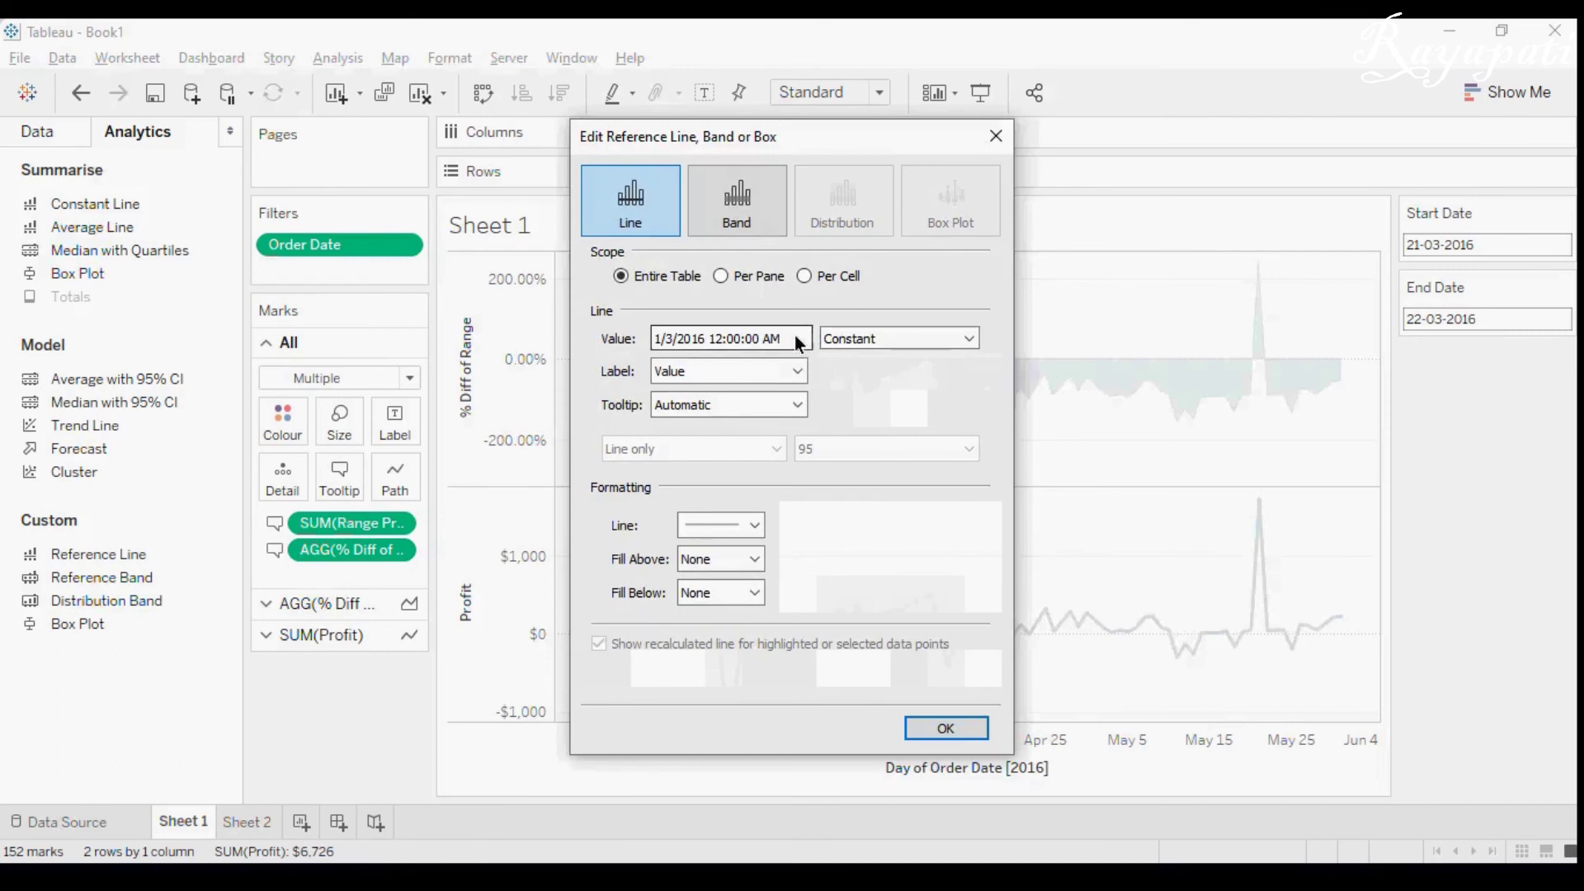
click(858, 340)
click(863, 367)
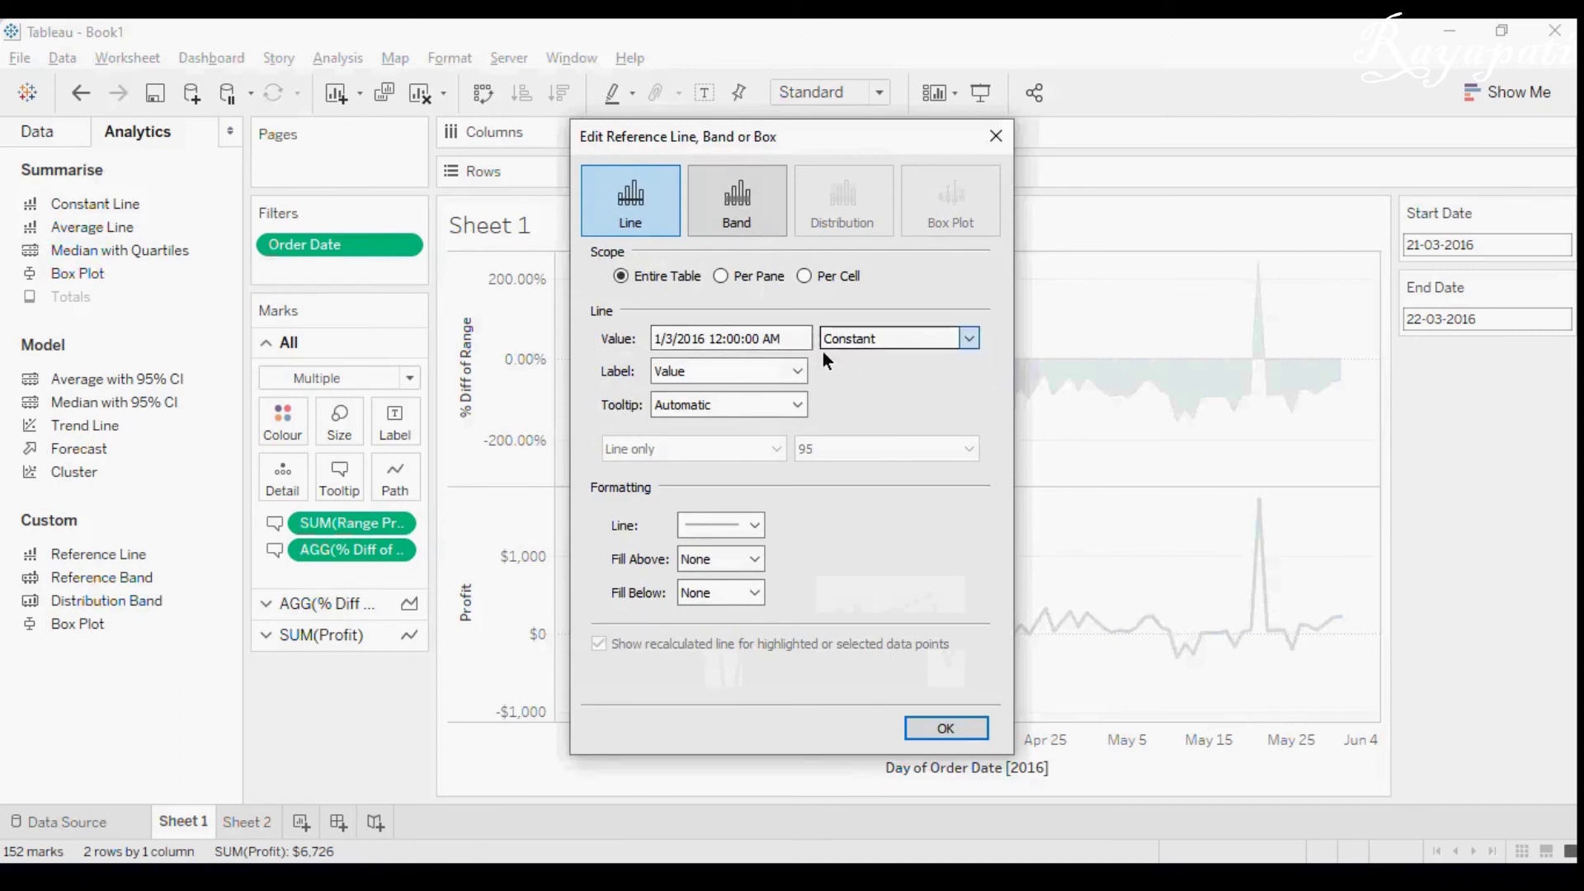
click(820, 336)
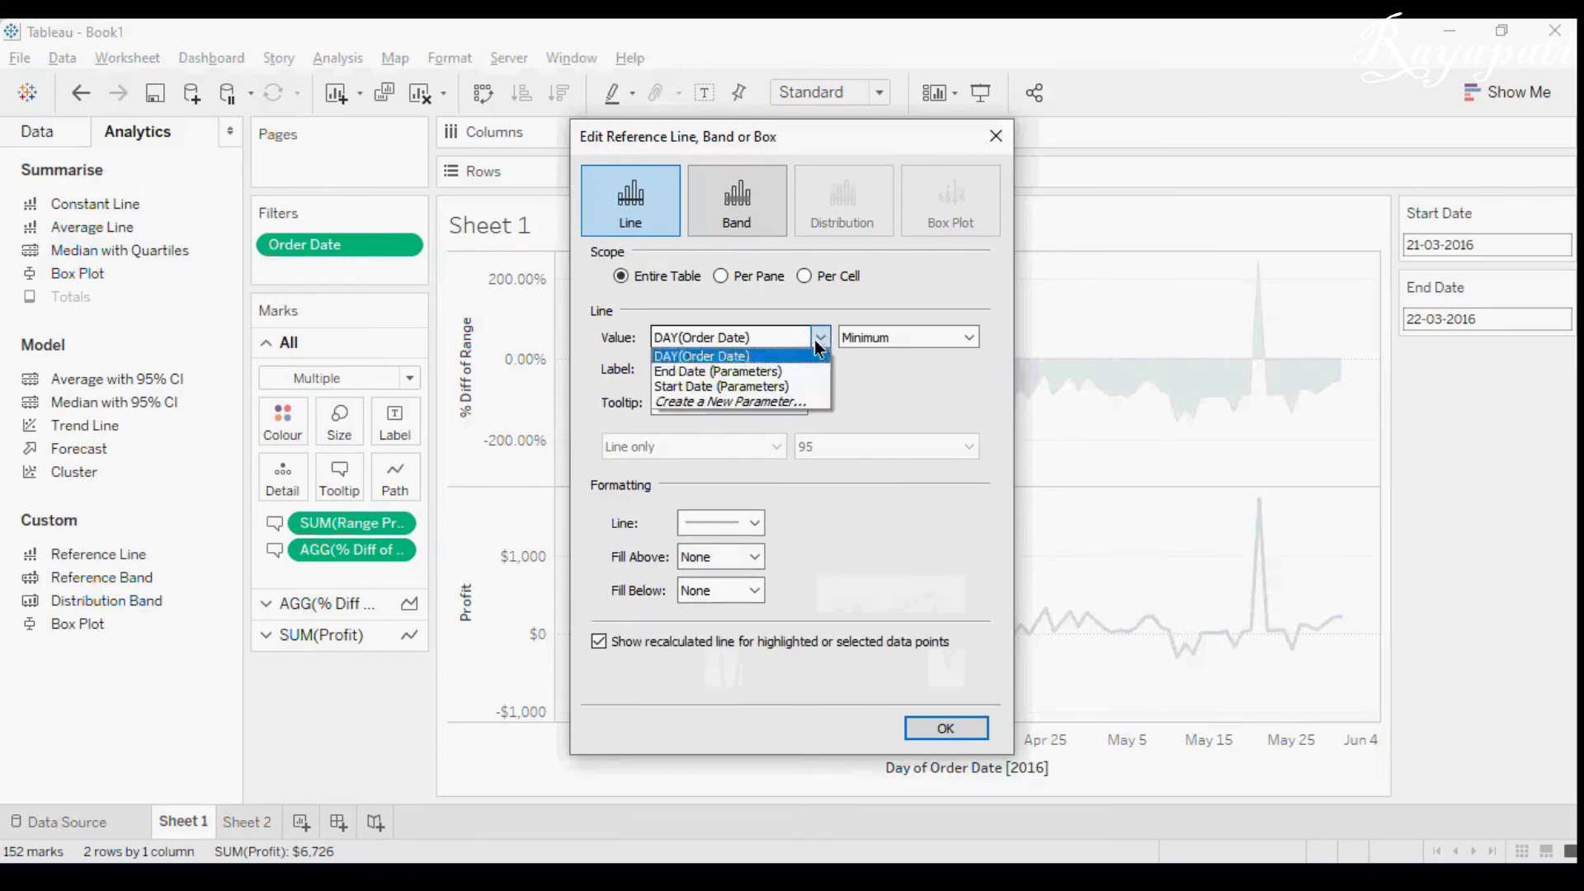
click(771, 385)
click(945, 727)
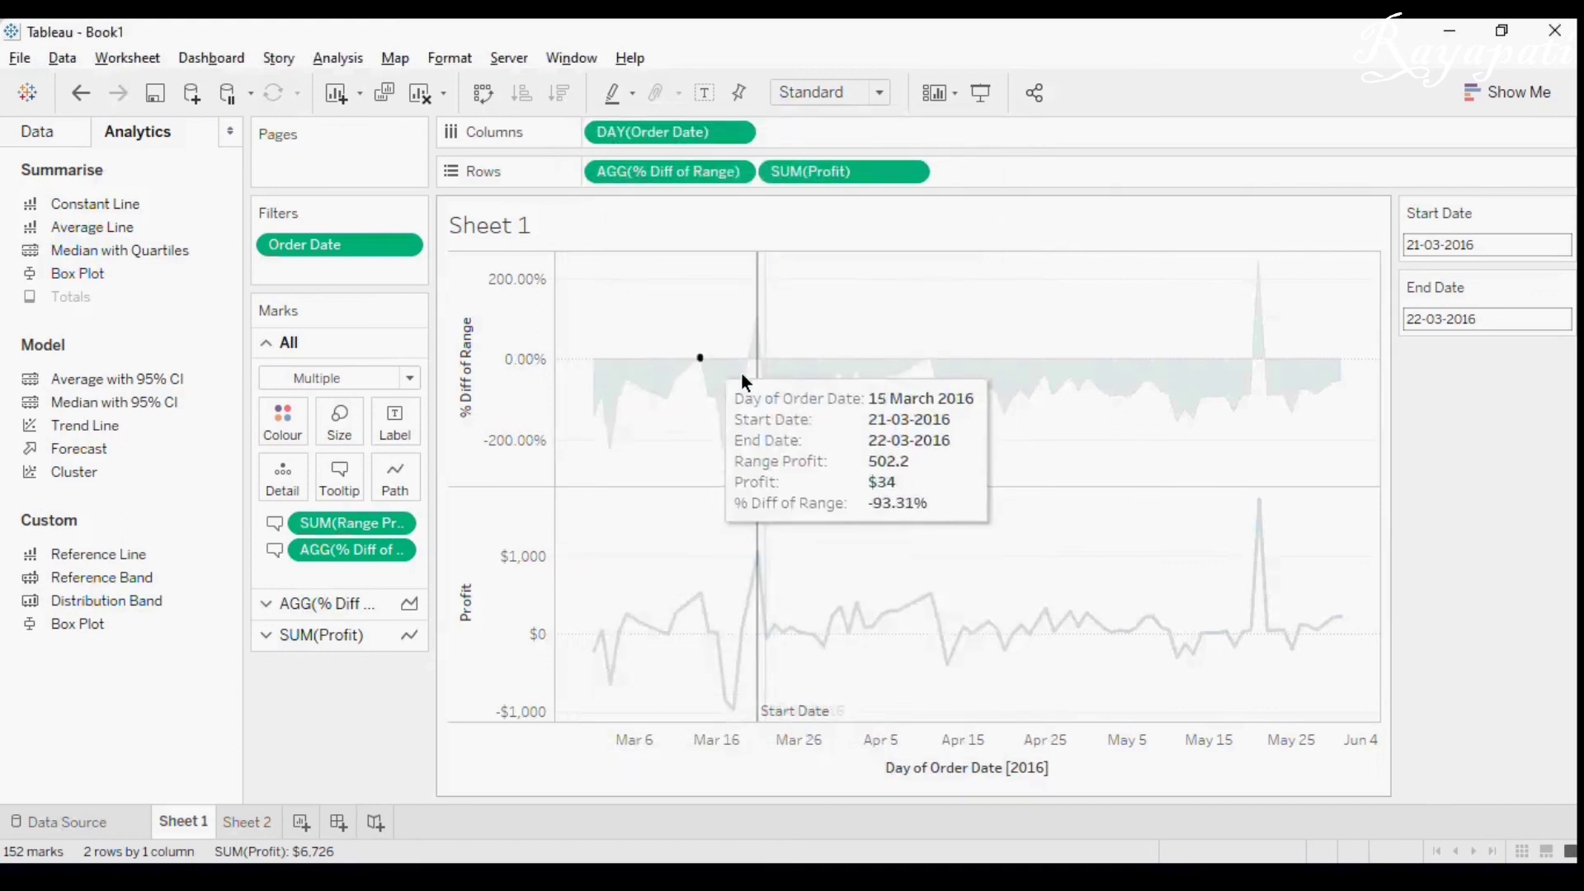
- Change the Start Date reference line's label from the computation to Value
right_click(757, 390)
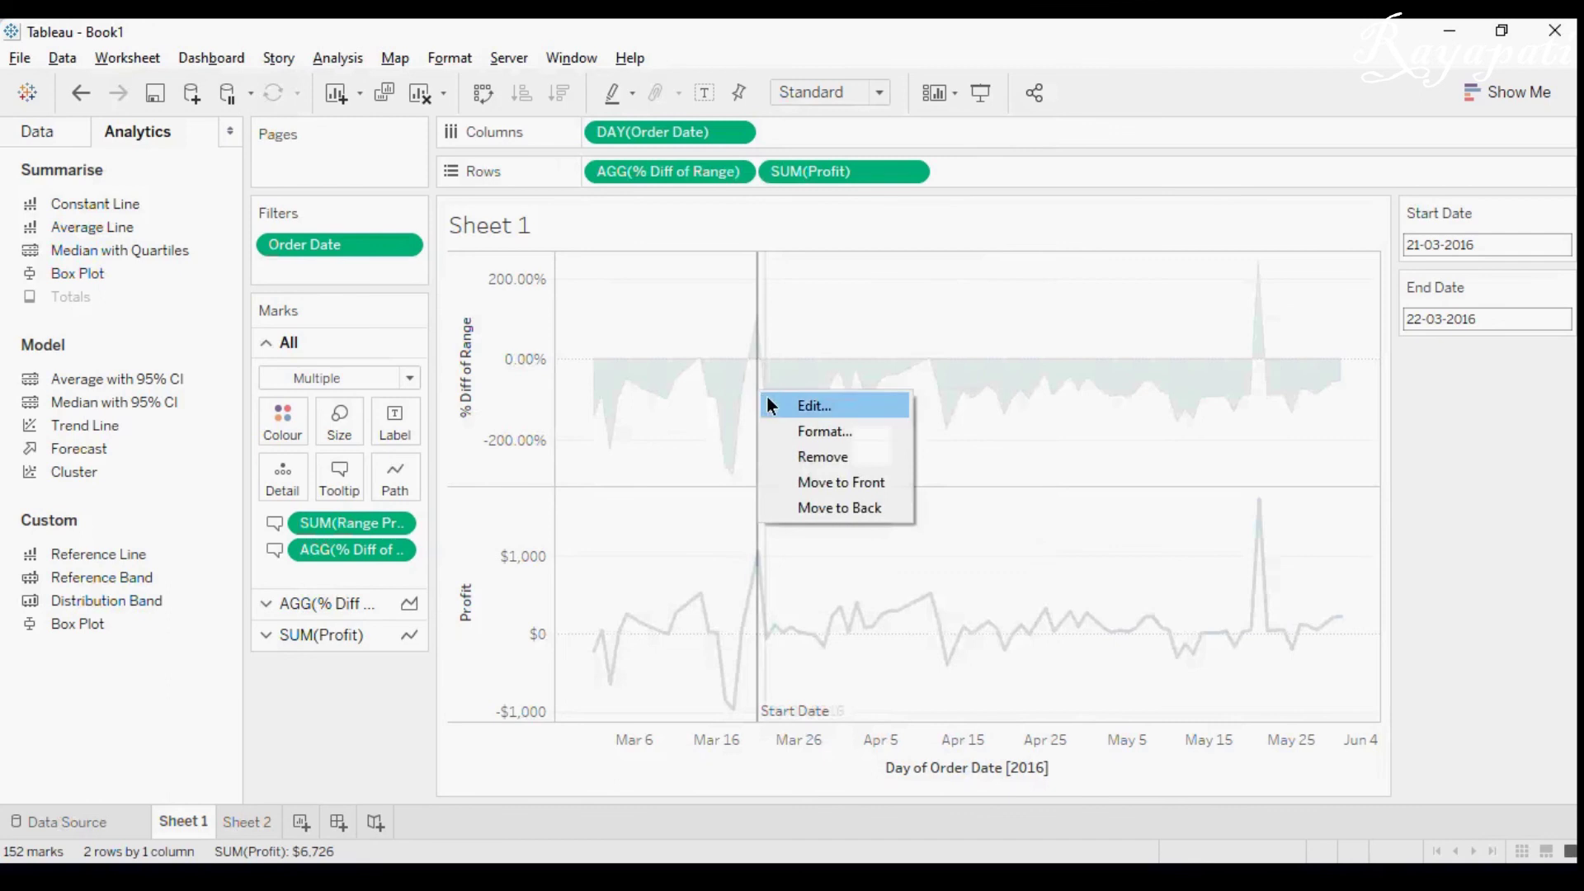
click(771, 402)
click(714, 368)
click(711, 418)
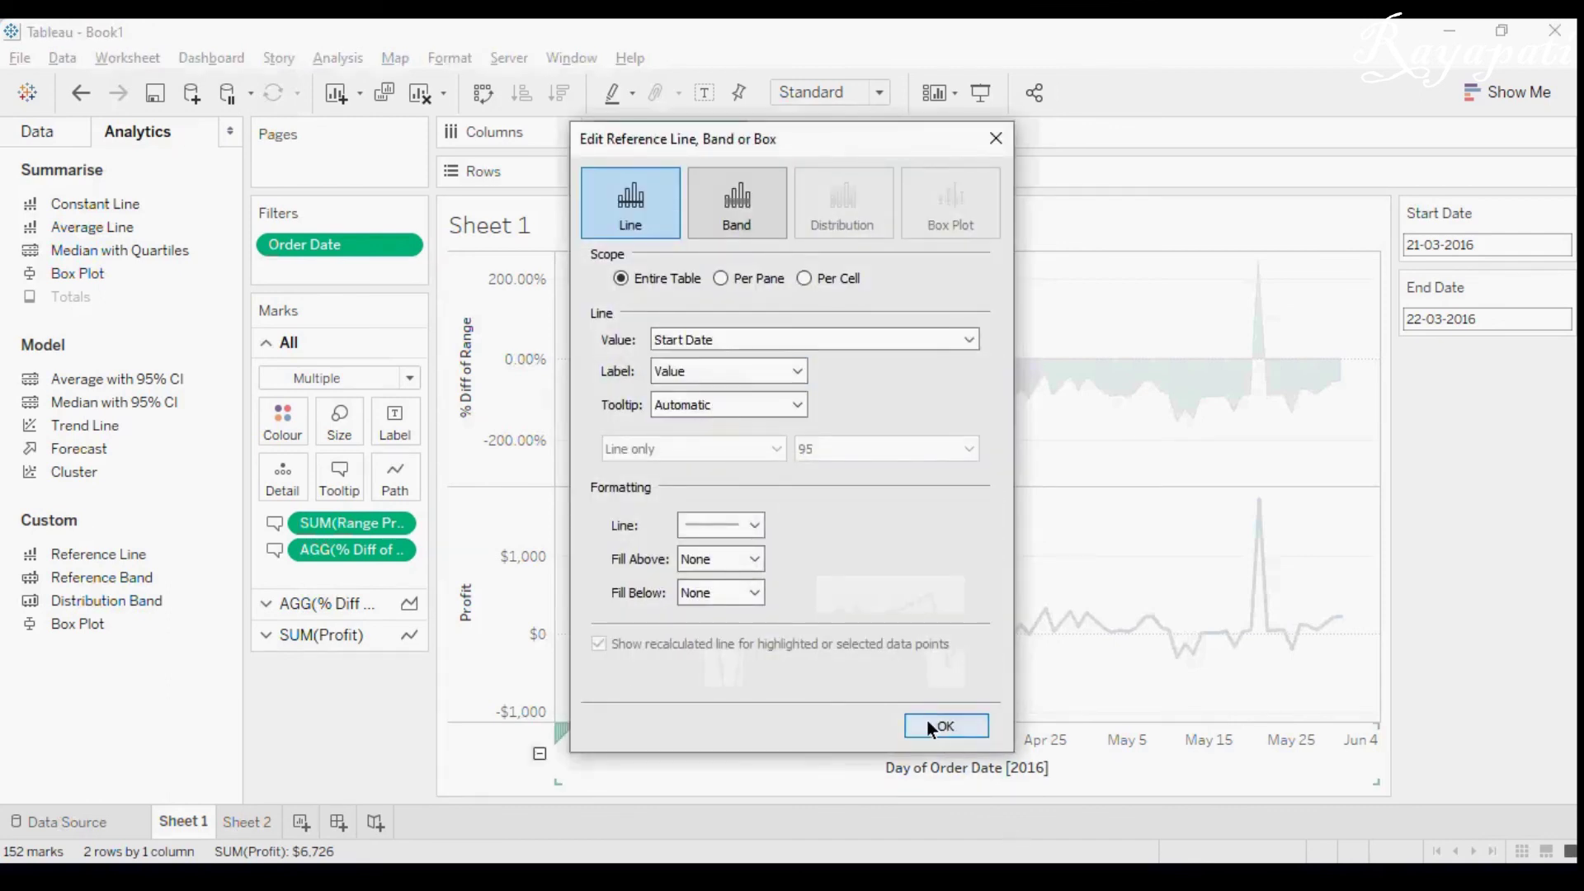
click(932, 728)
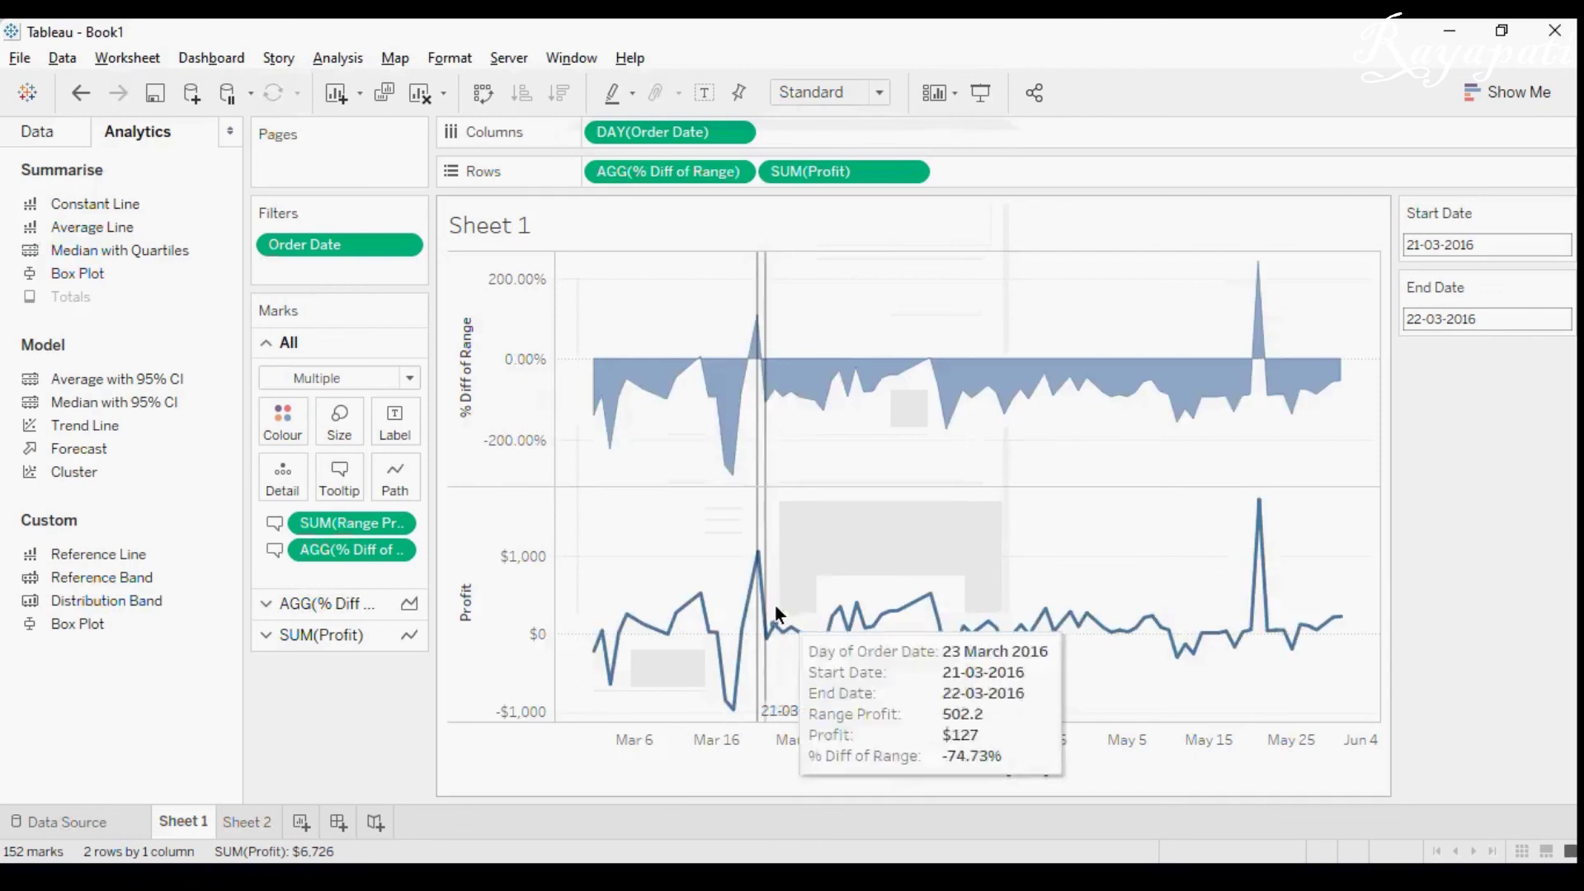
- Set the End Date parameter to 30-03-2016
mouse_move(767, 597)
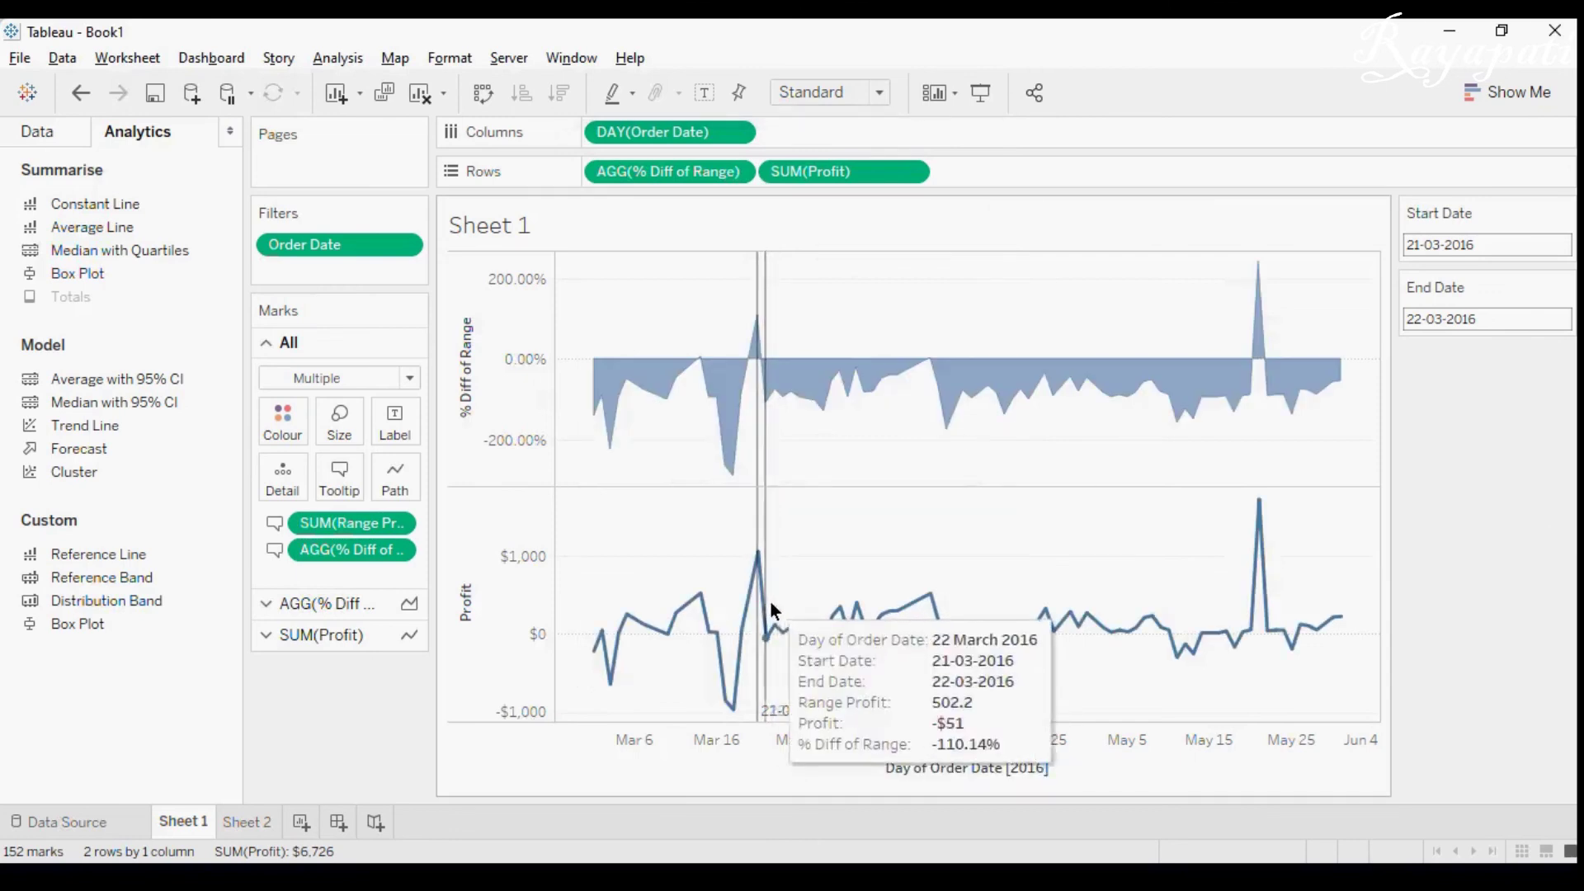
click(1422, 323)
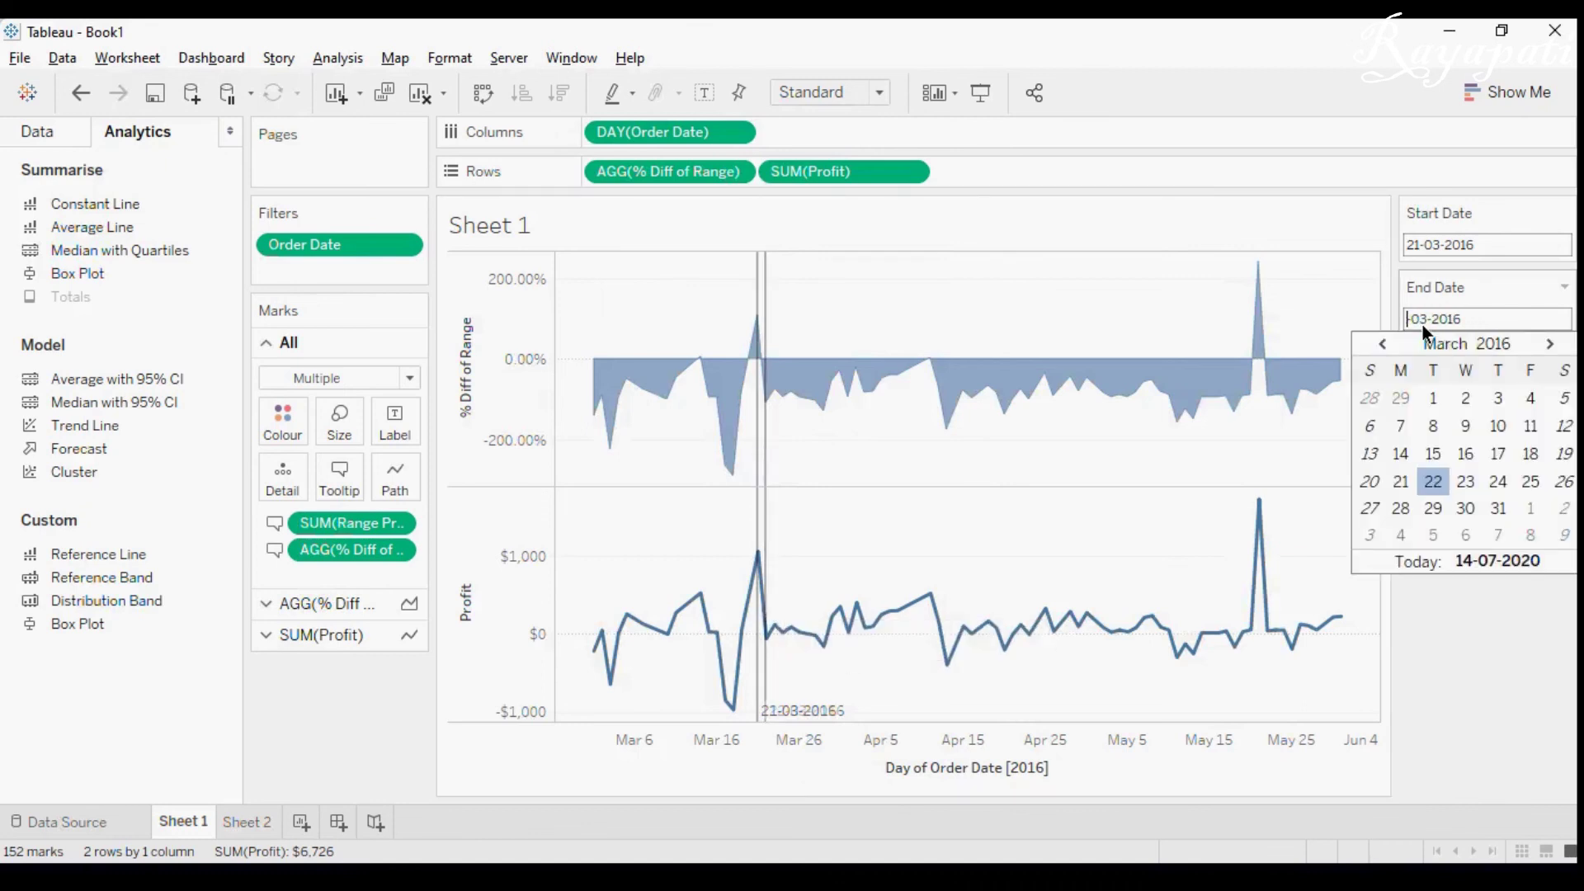
text(30)
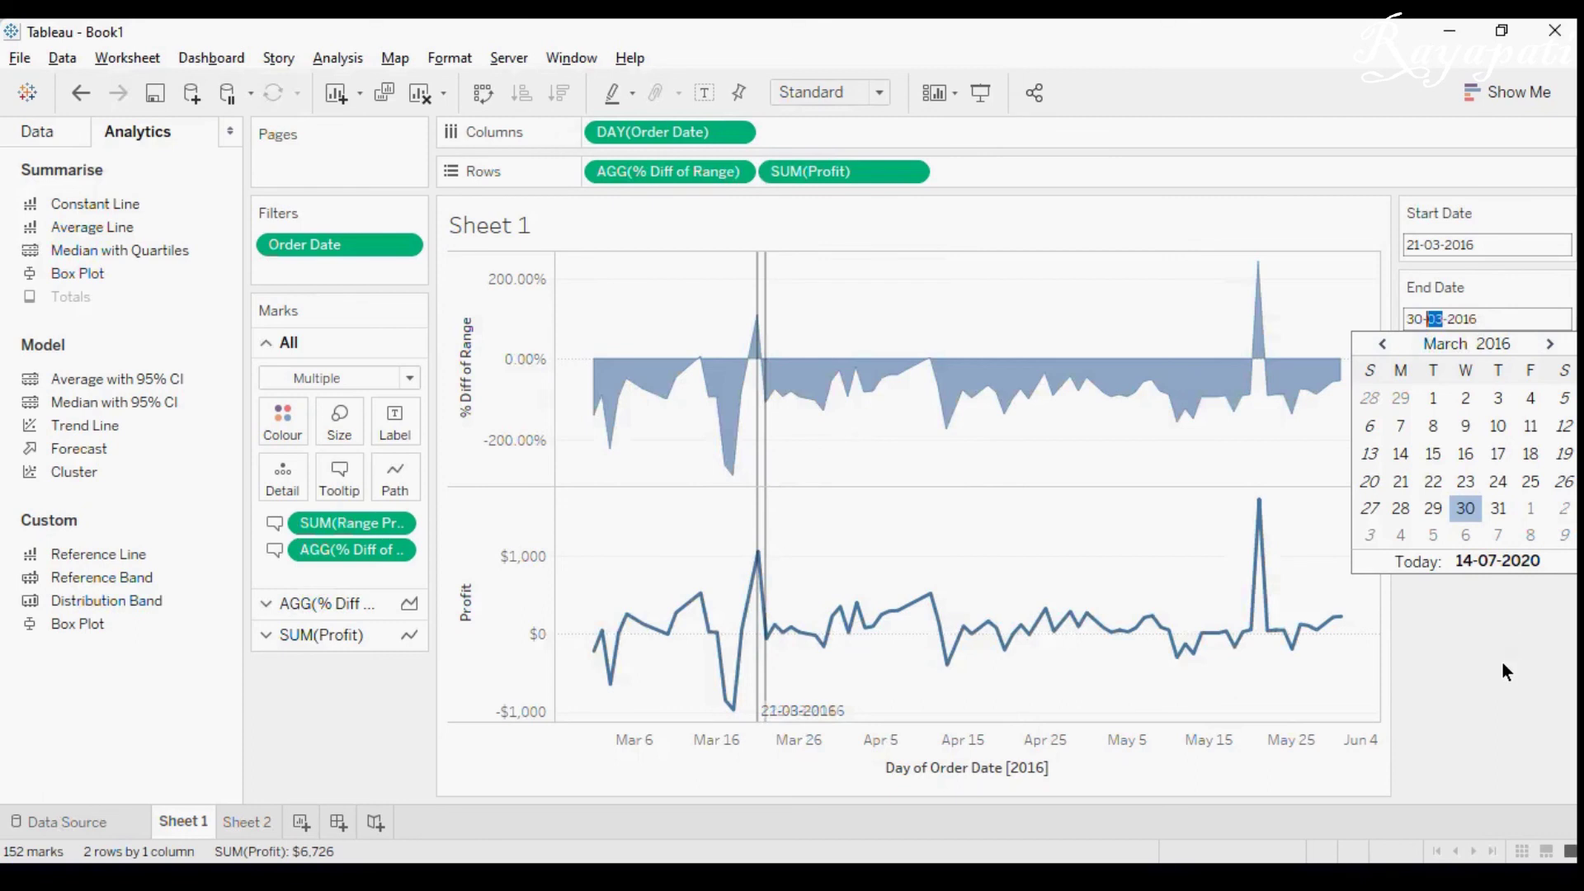
key(Return)
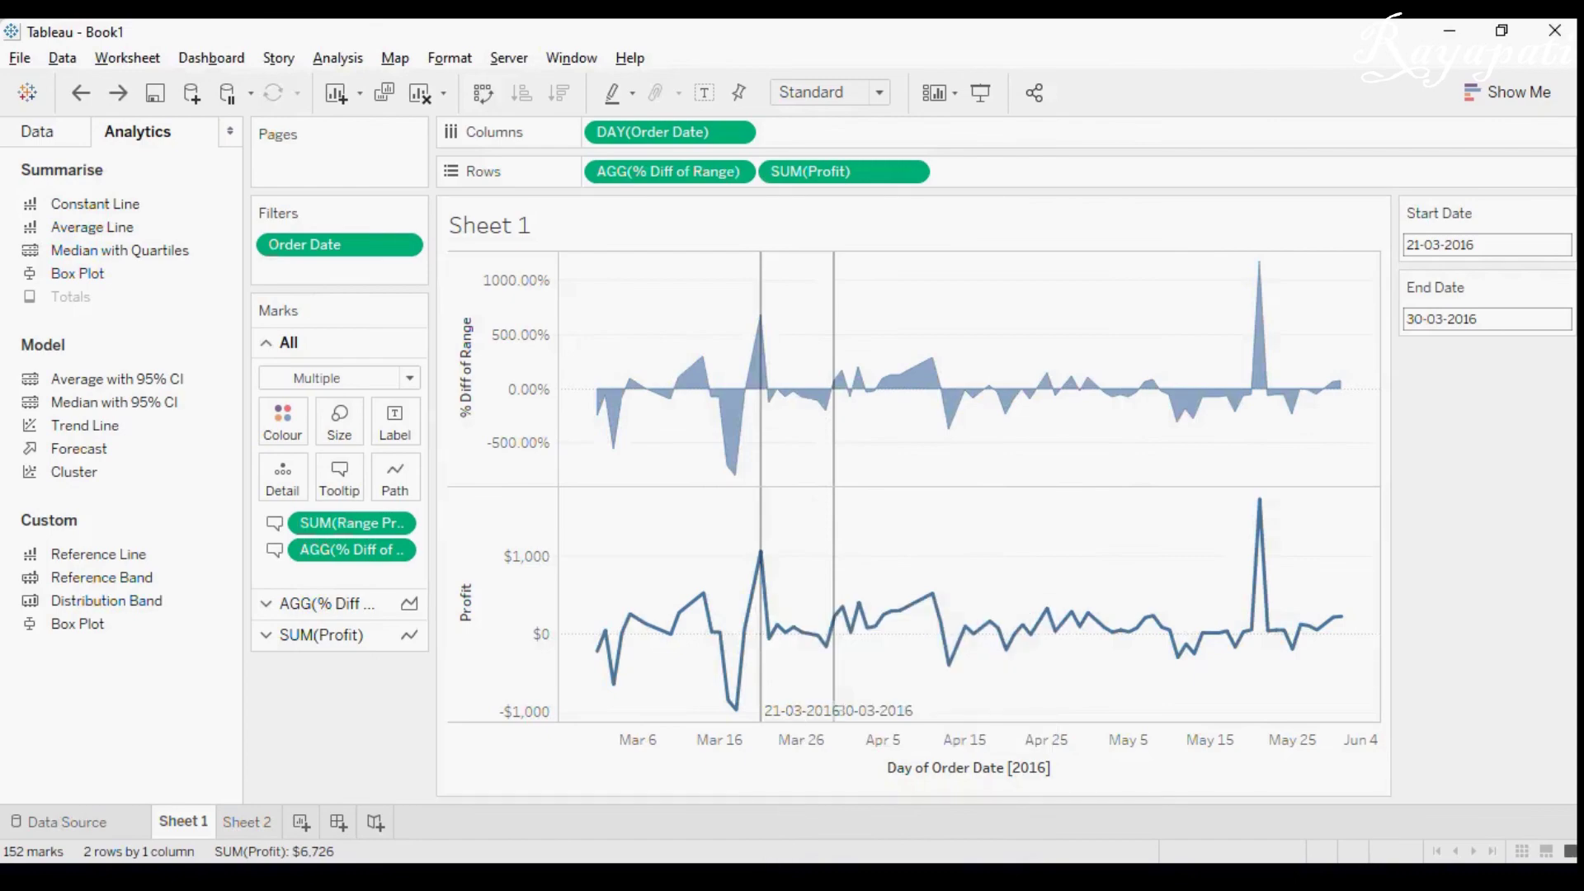
- Check the example chart in the browser and remove both the Start Date and End Date reference lines in Tableau
key(alt+Tab)
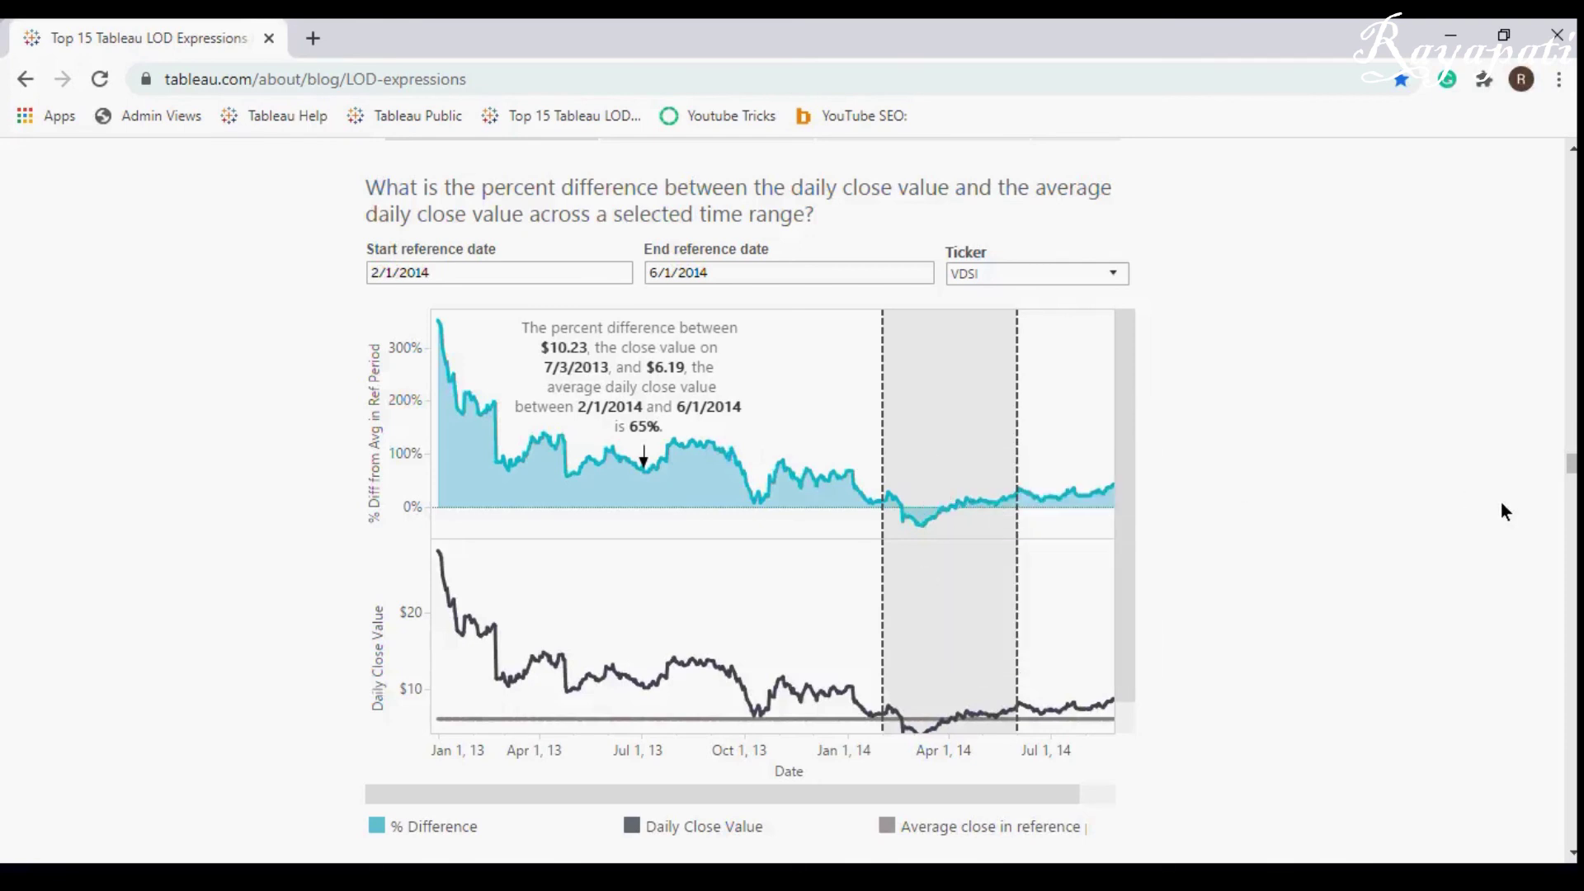
key(alt+Tab)
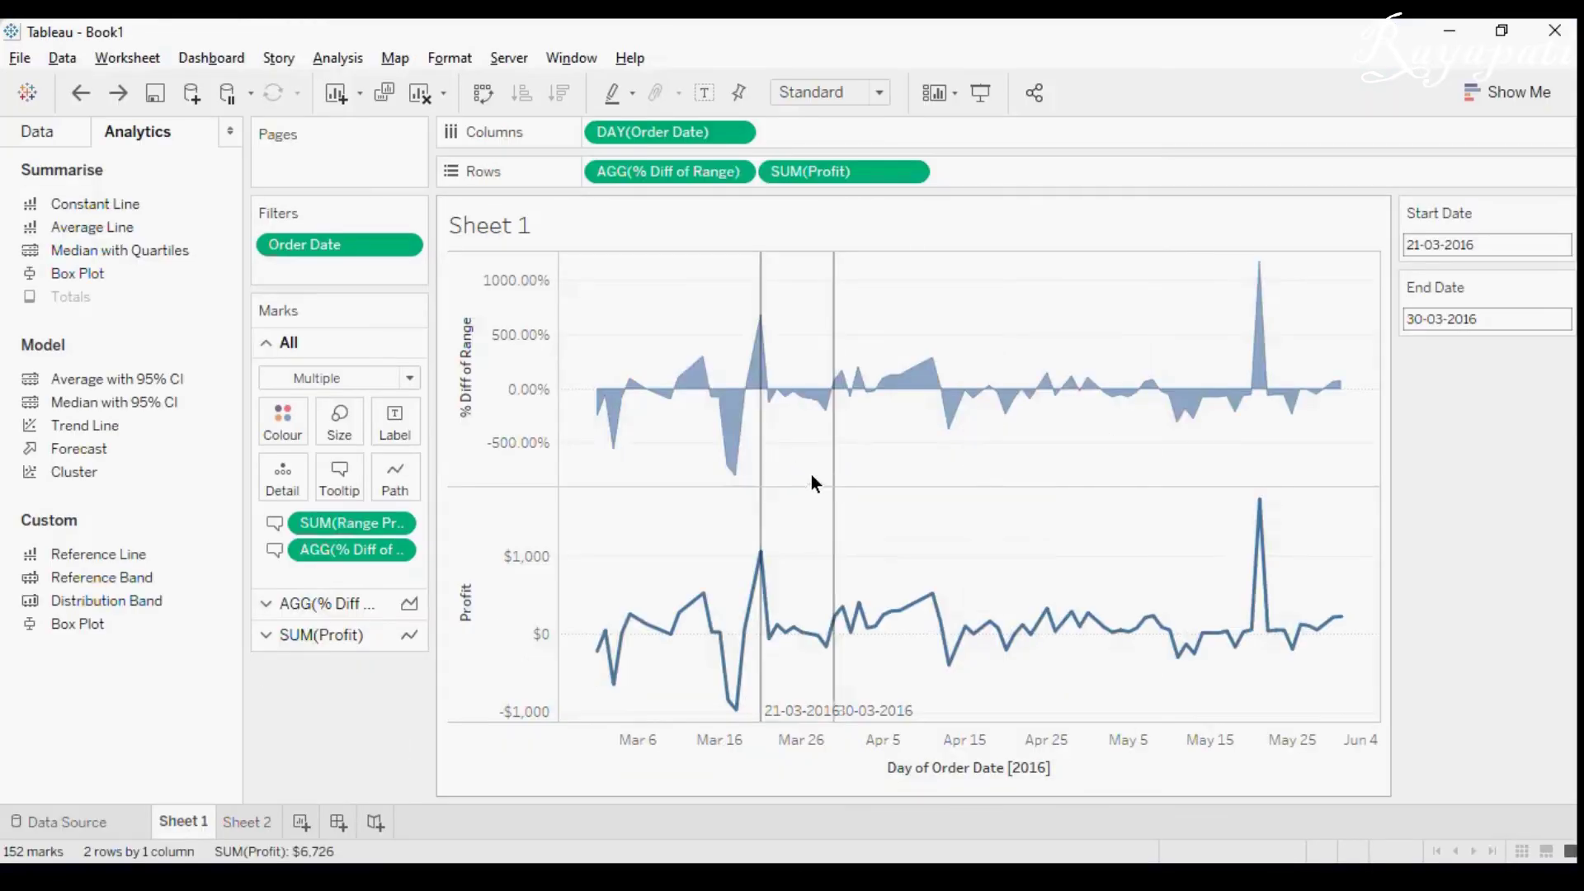
click(758, 474)
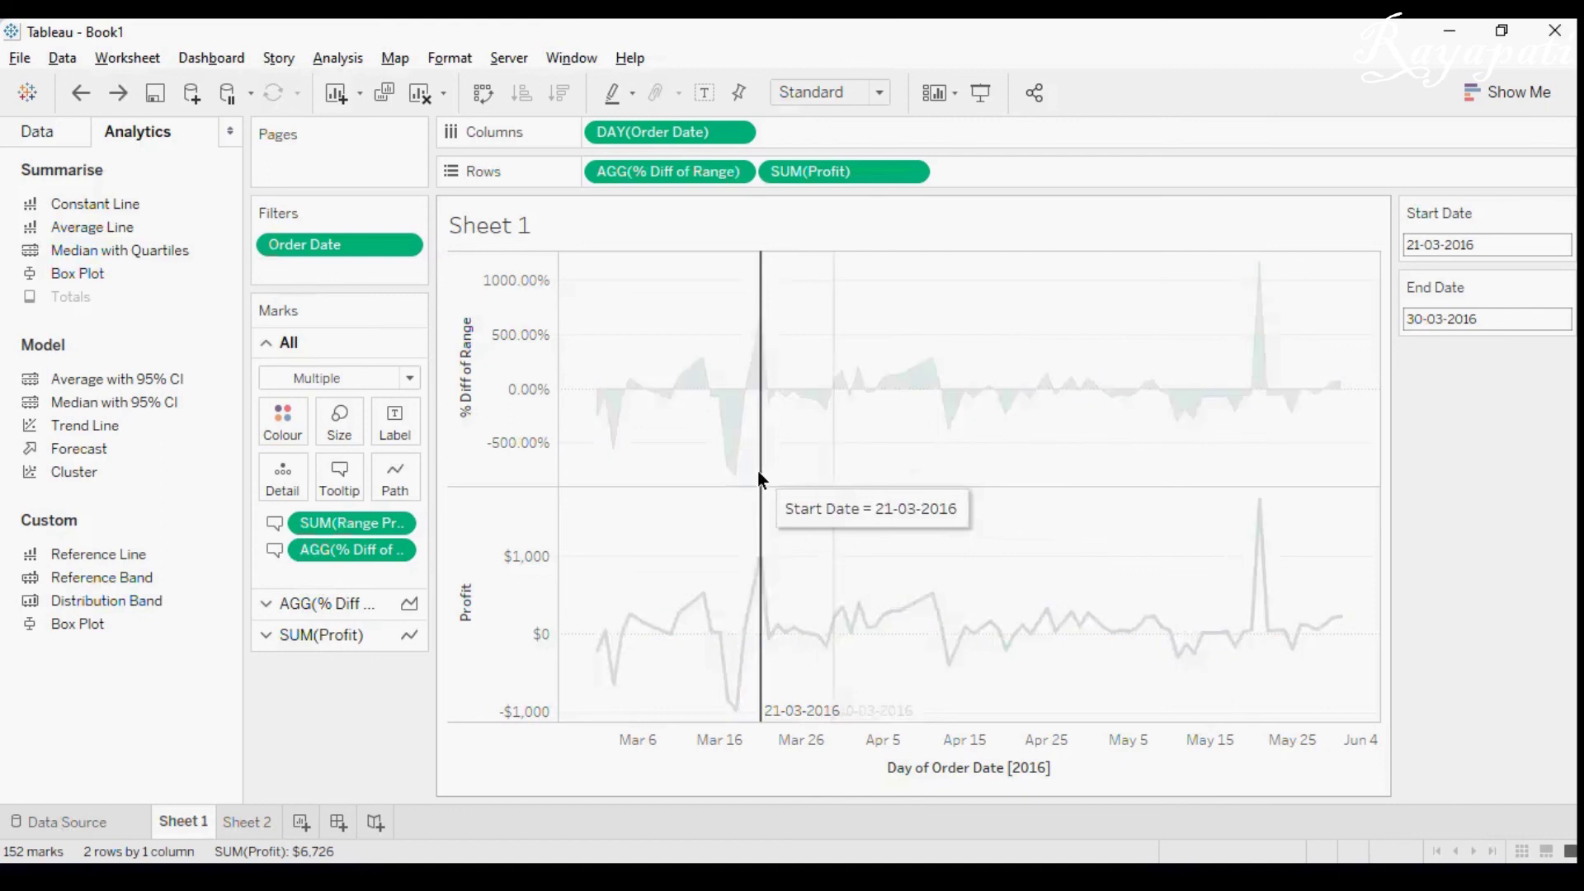
right_click(759, 473)
click(796, 536)
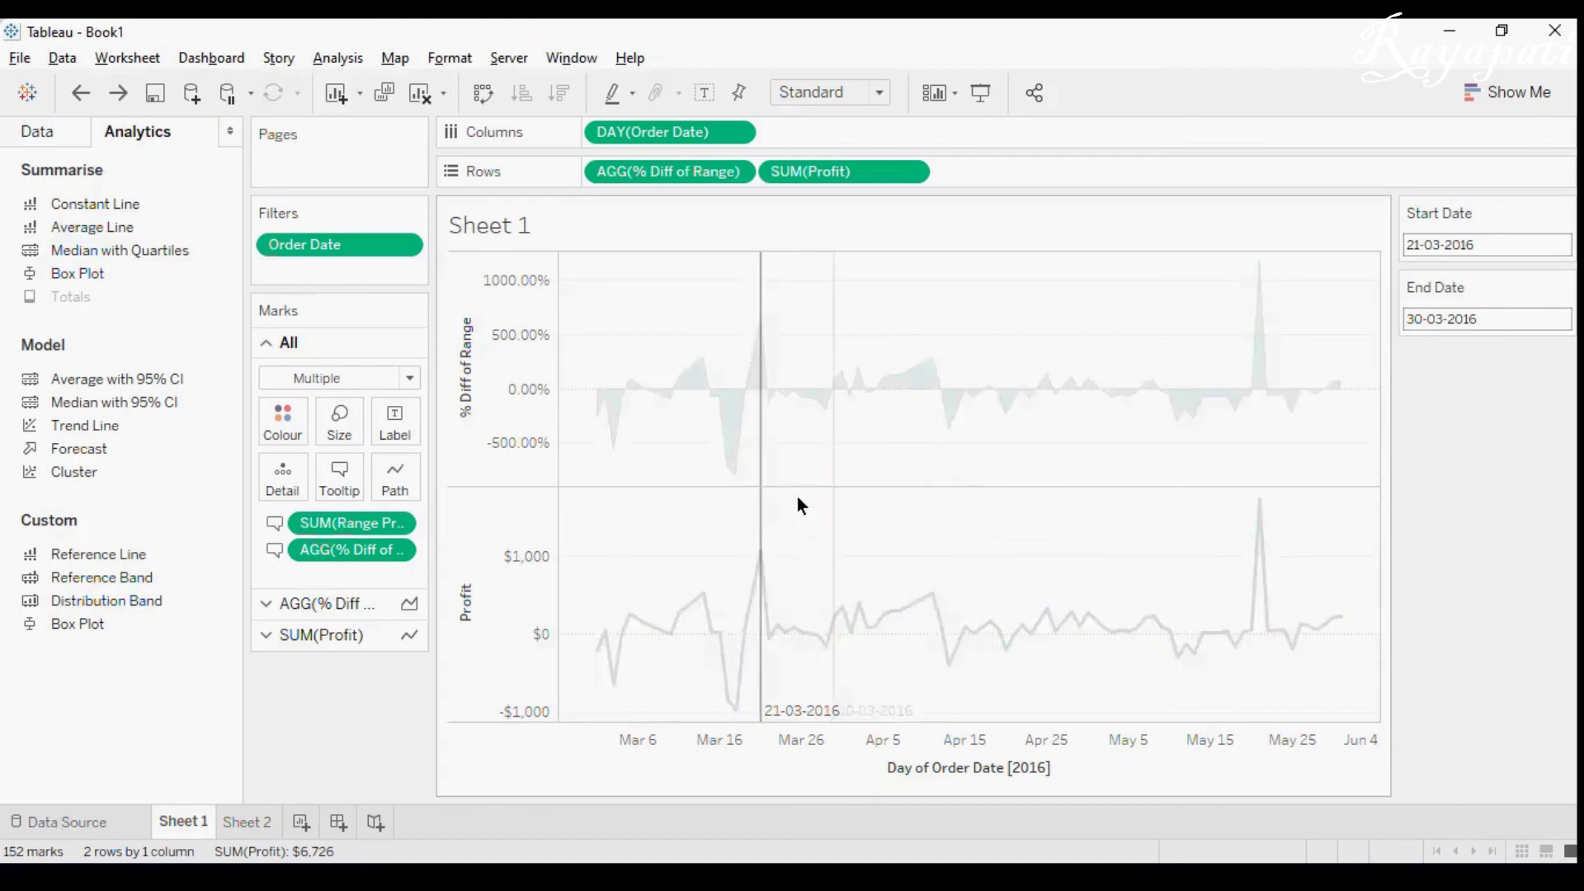
right_click(835, 485)
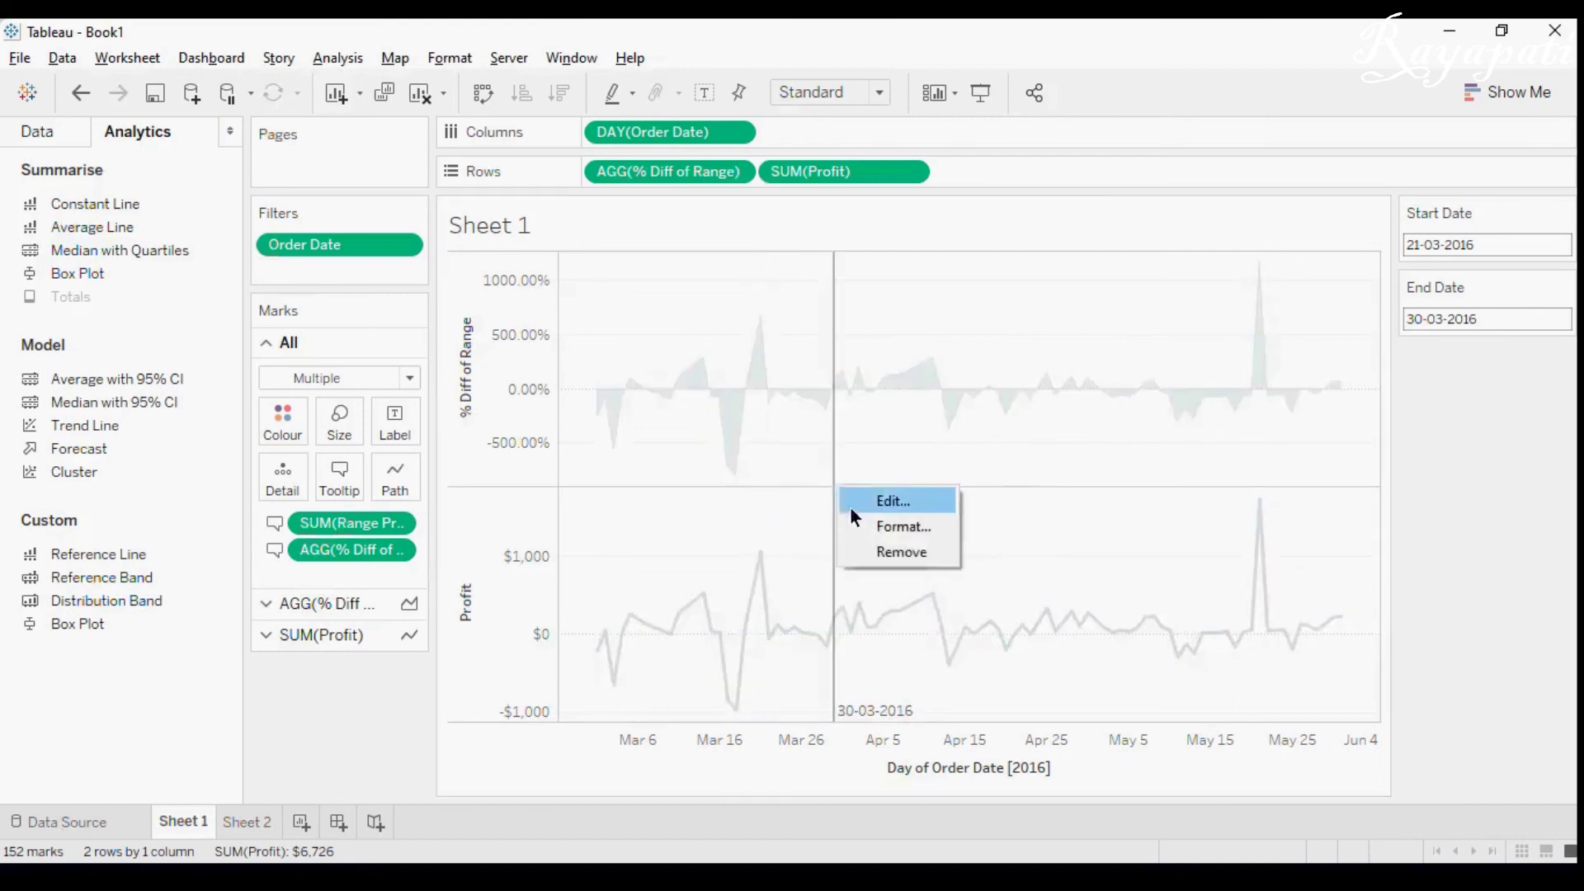
click(879, 551)
- Add a reference band along the Order Date axis across both charts, starting at the Start Date parameter with a Value label
drag(116, 582, 657, 377)
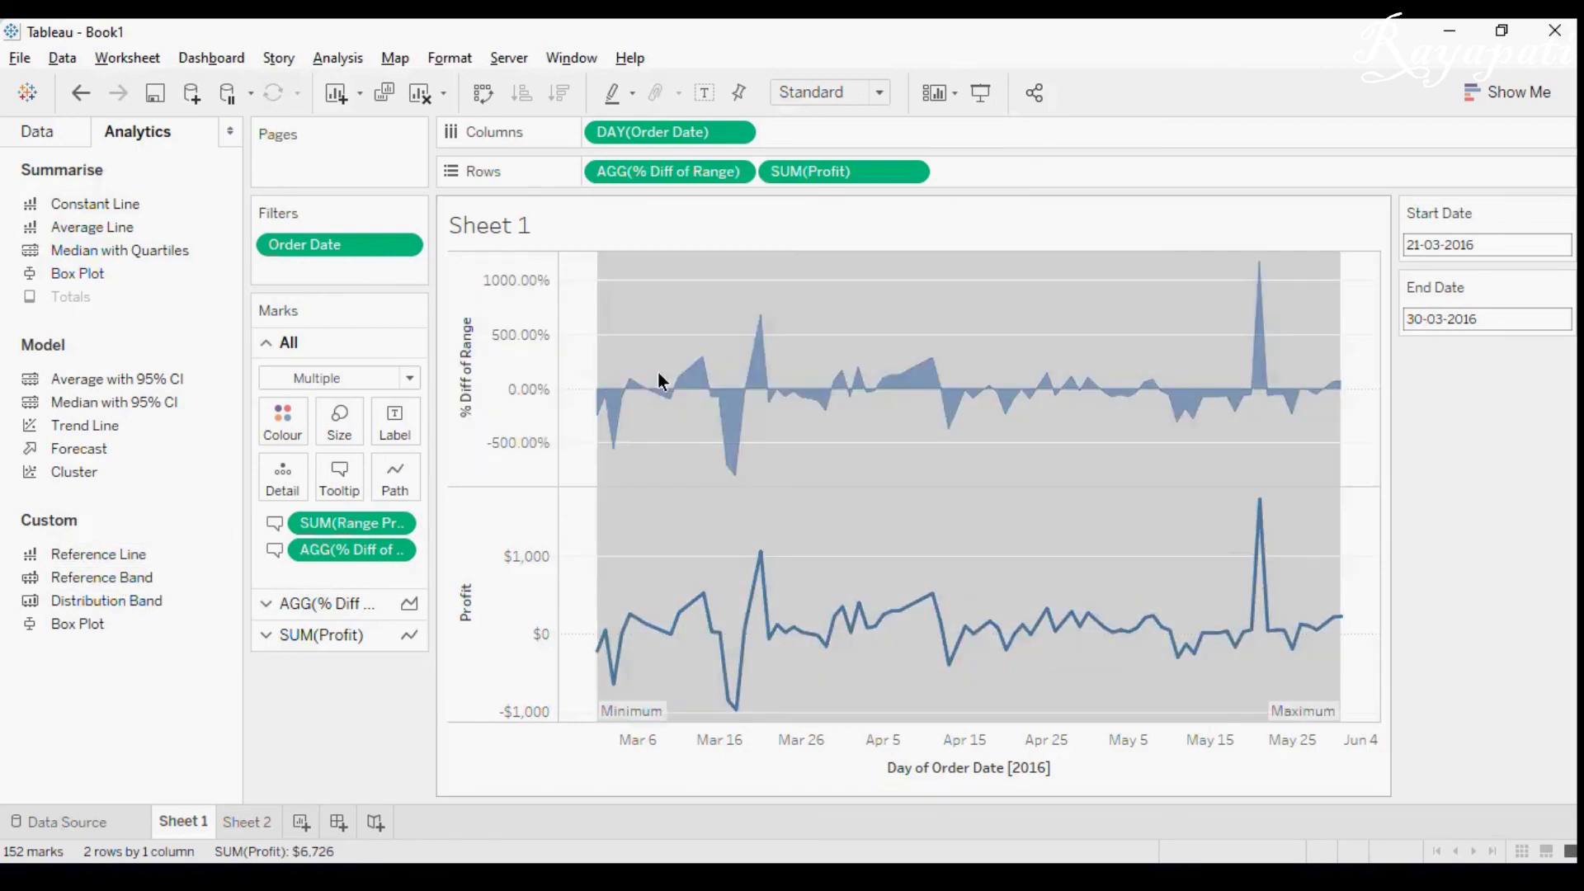
click(819, 339)
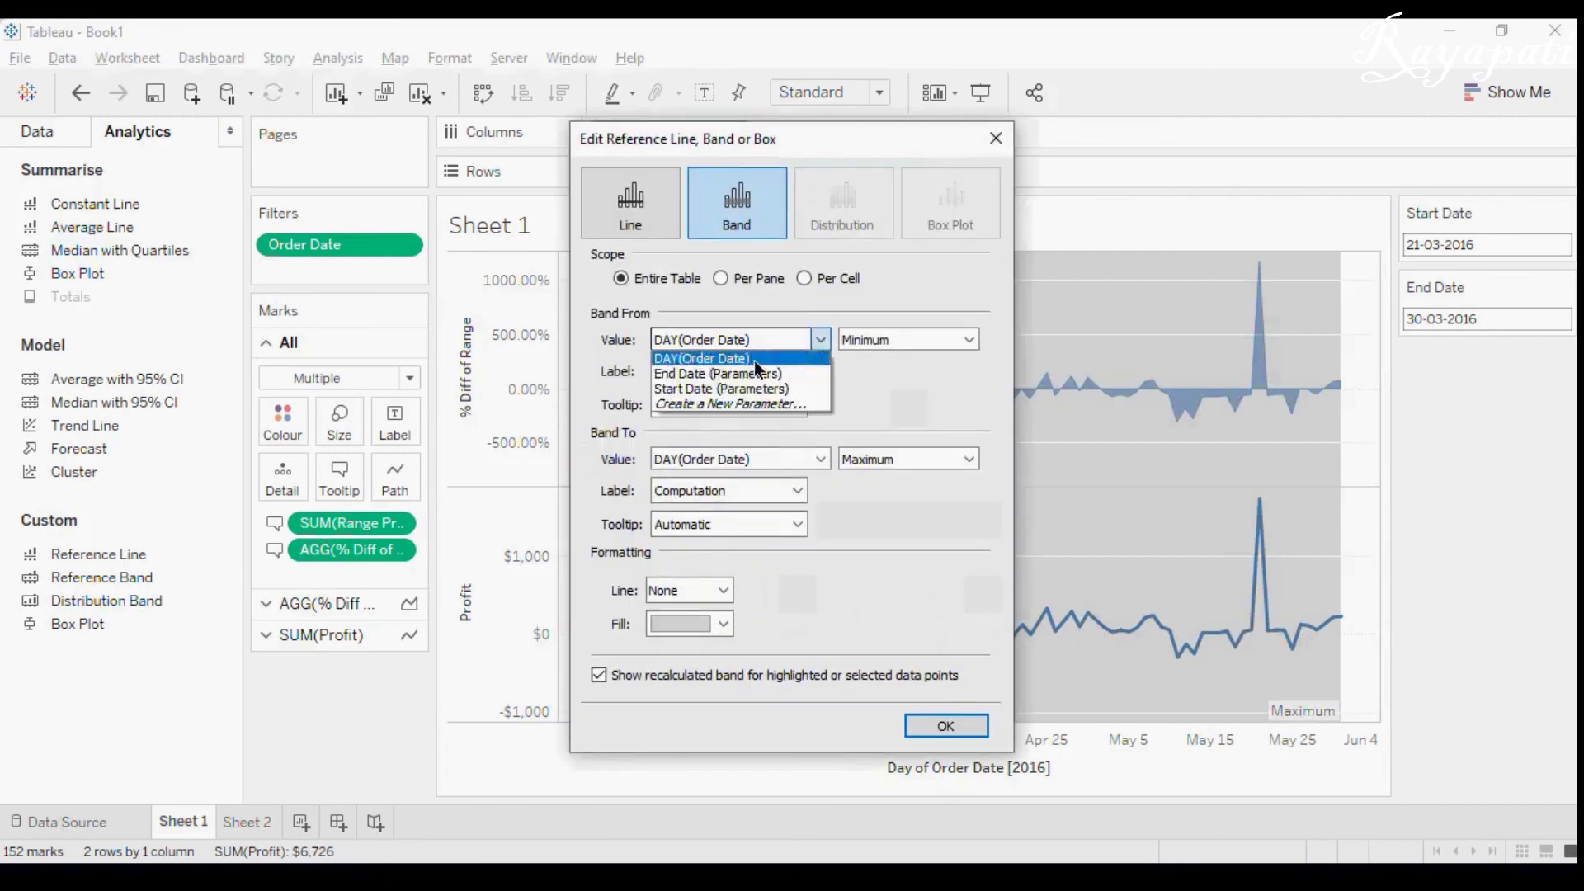
click(728, 387)
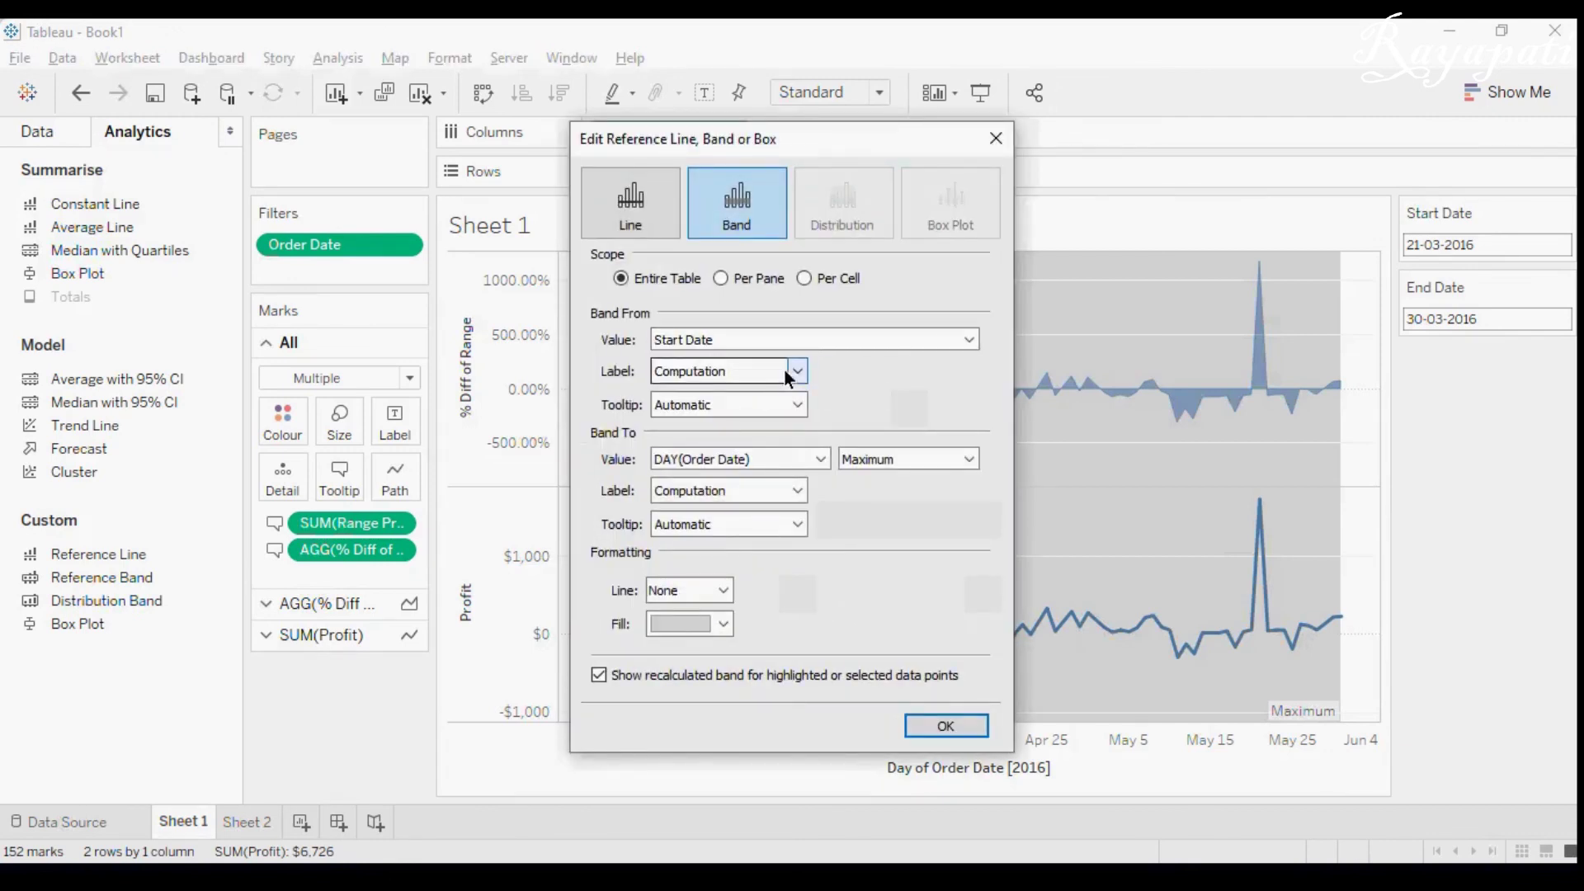
click(795, 368)
click(735, 410)
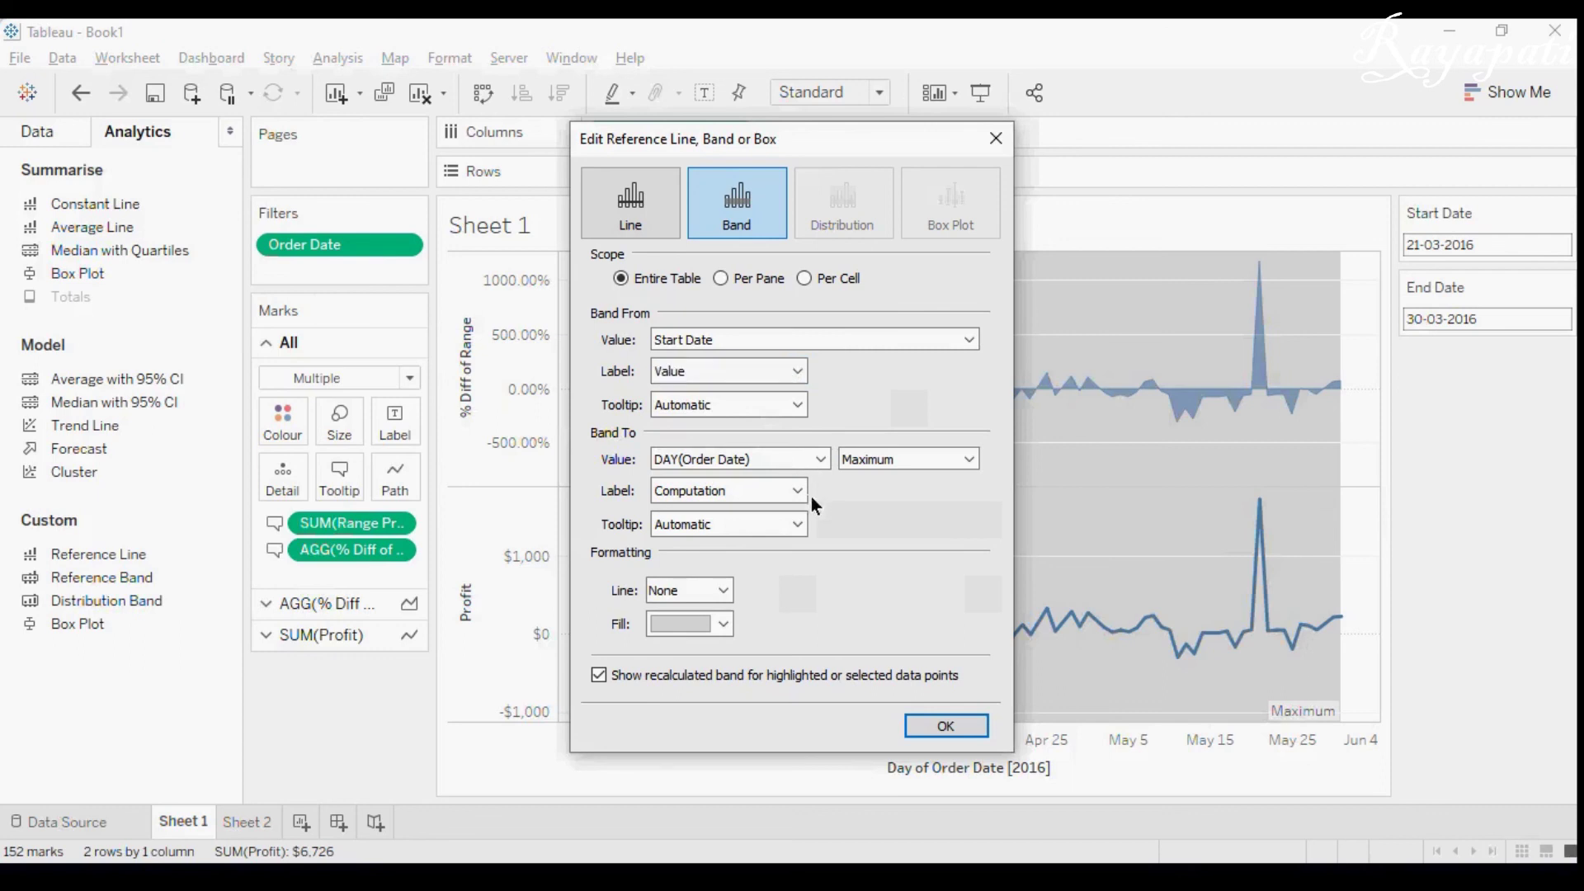
- End the reference band at the End Date parameter, label that edge with its value, and apply the band
click(820, 460)
click(776, 488)
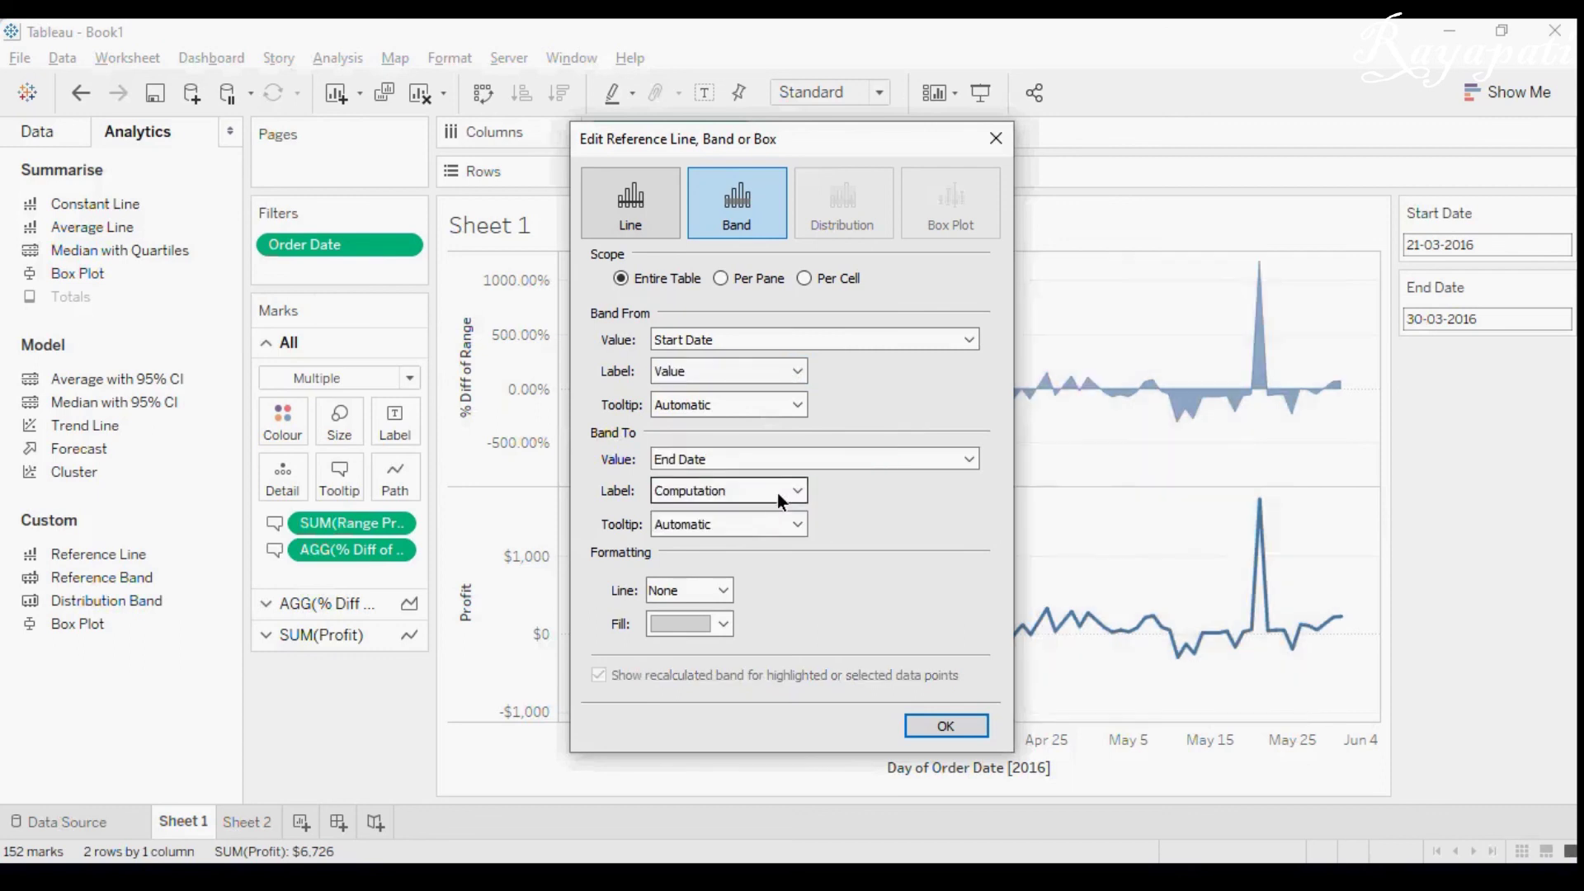
click(794, 490)
click(754, 528)
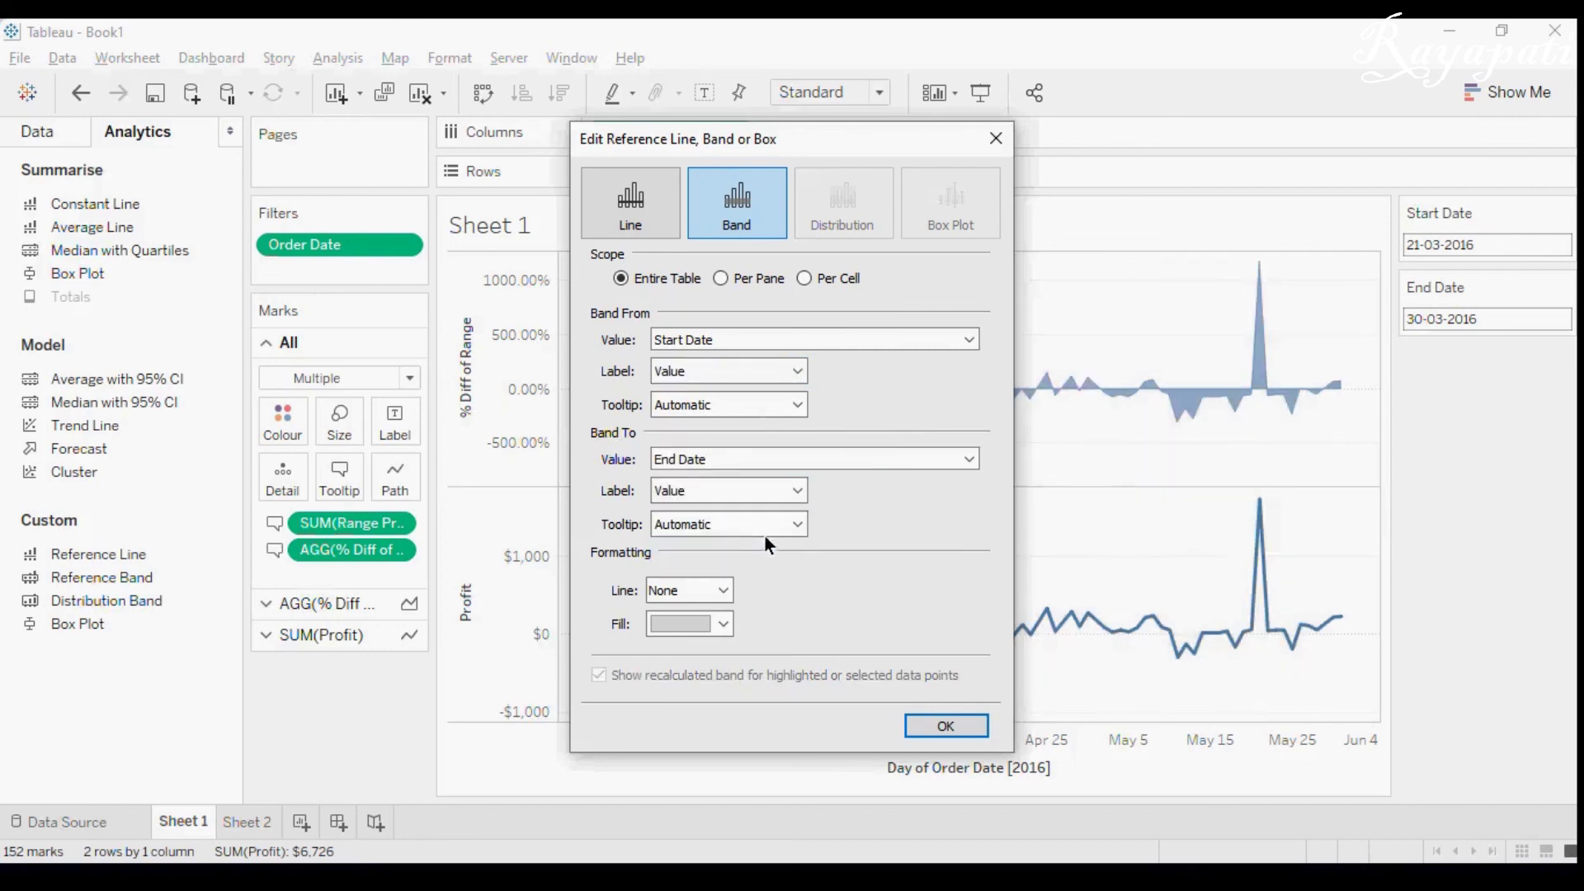
click(946, 726)
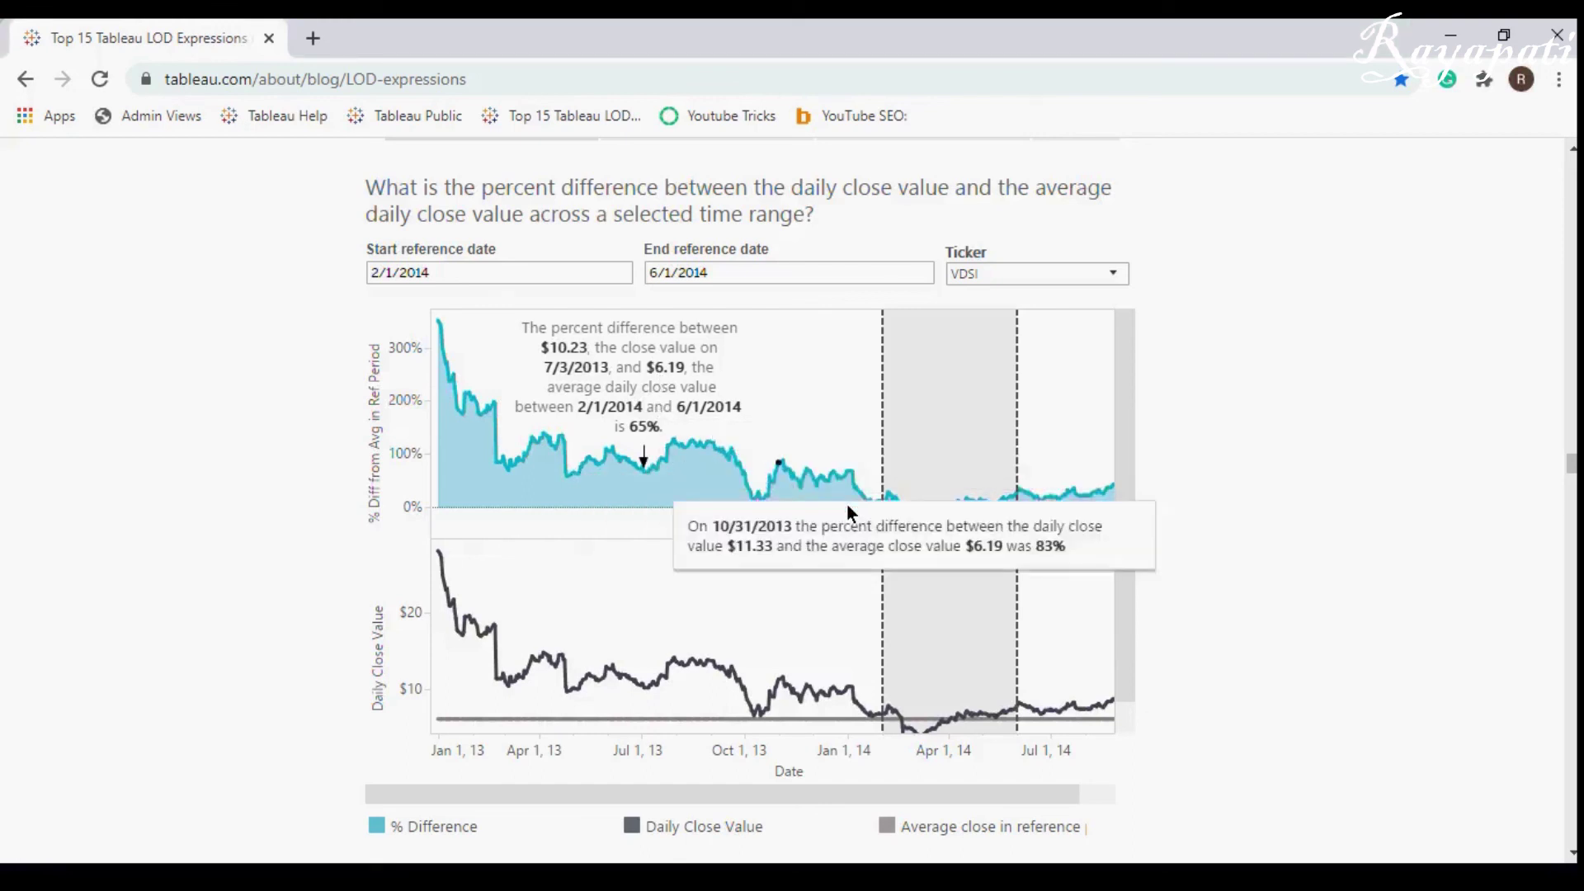
- Compare the banded charts with the example percent-difference chart on the Tableau LOD expressions page in the browser
key(alt+Tab)
key(alt+Tab)
key(alt+Tab)
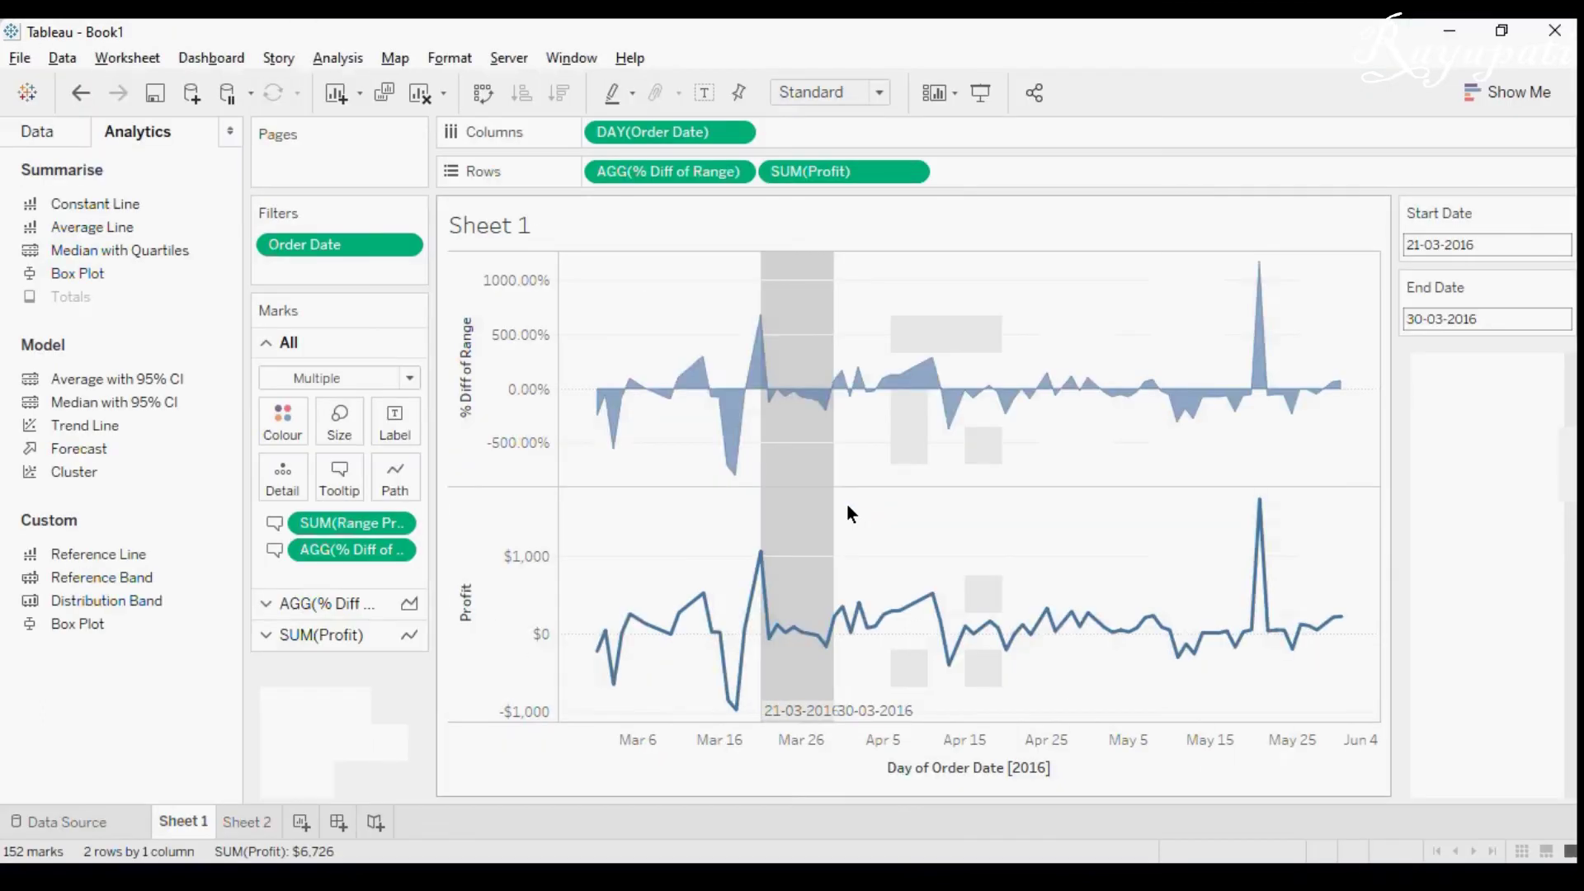